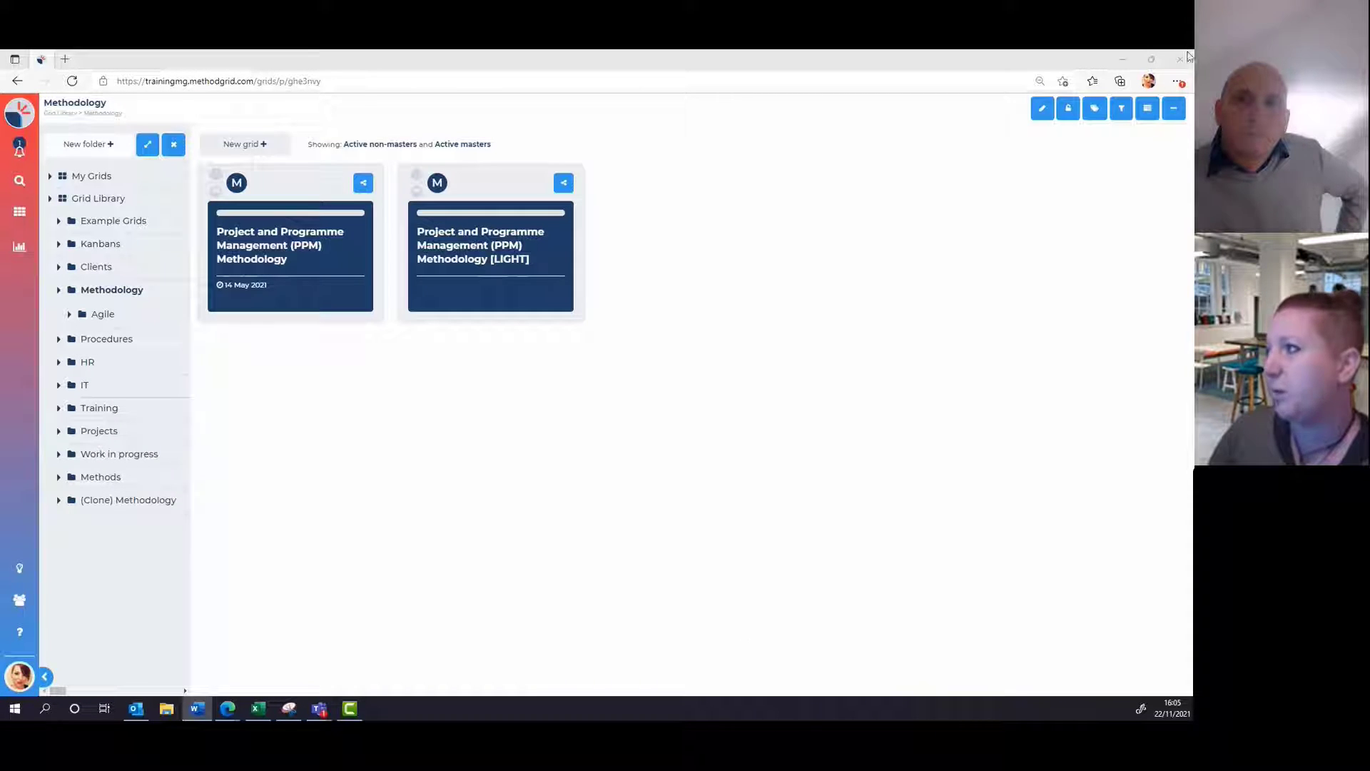
- Open the Project and Programme Management (PPM) Methodology grid and follow the EM01G Client Feedback element's link to the [LIGHT] grid
click(1174, 109)
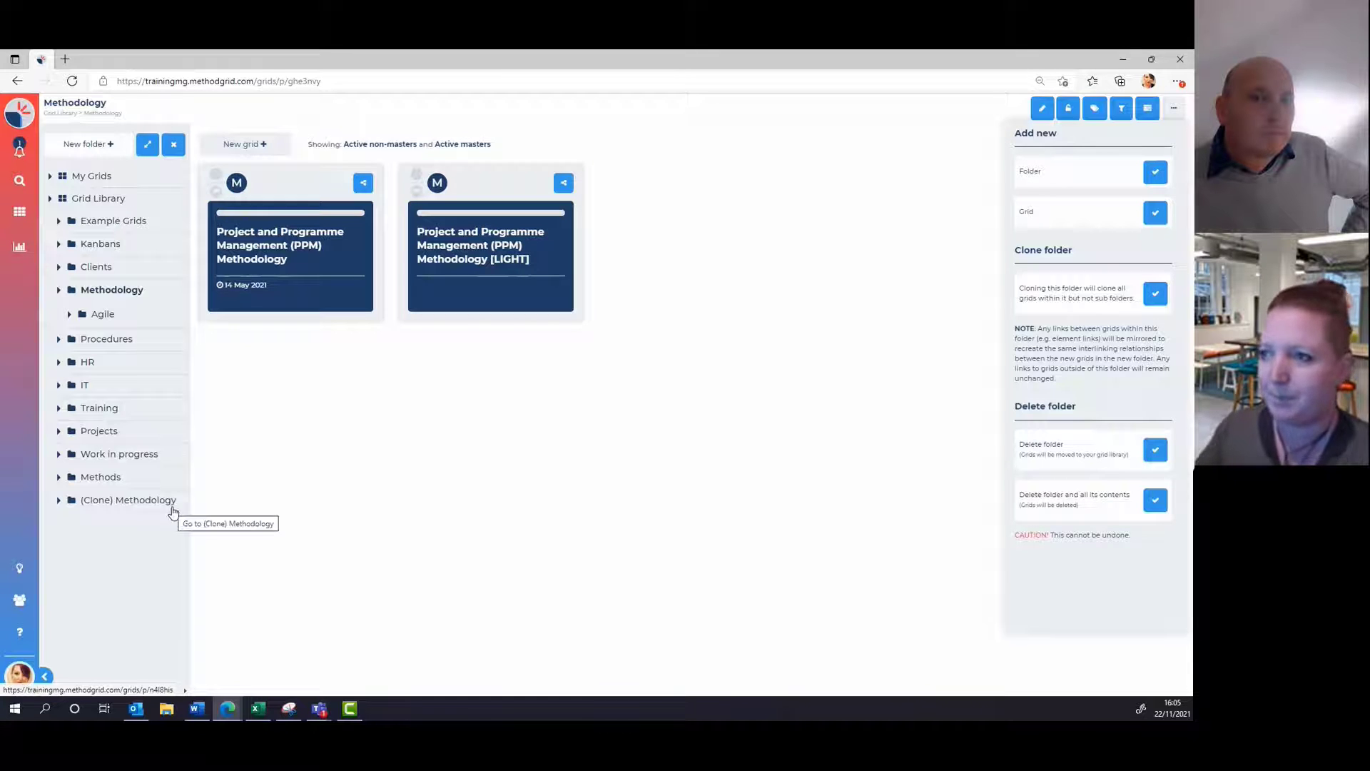
click(277, 258)
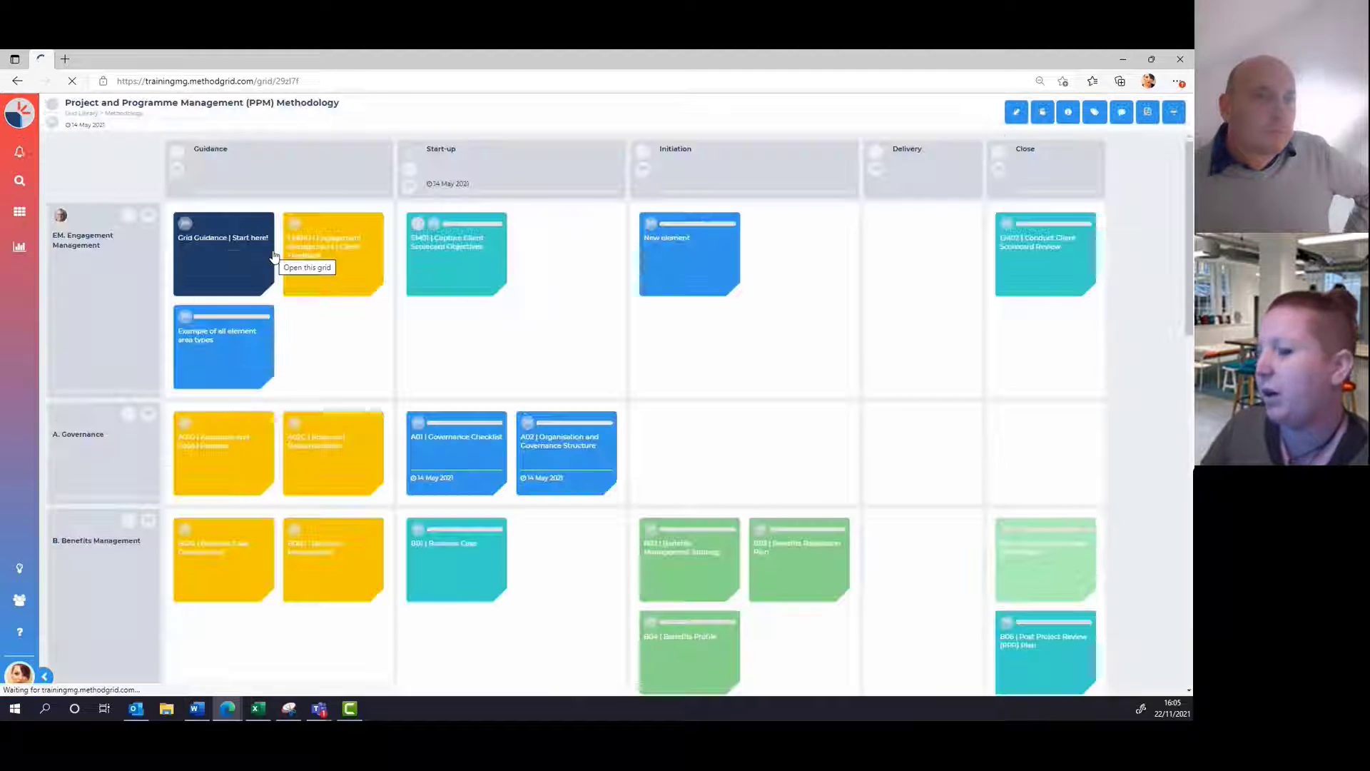
click(320, 275)
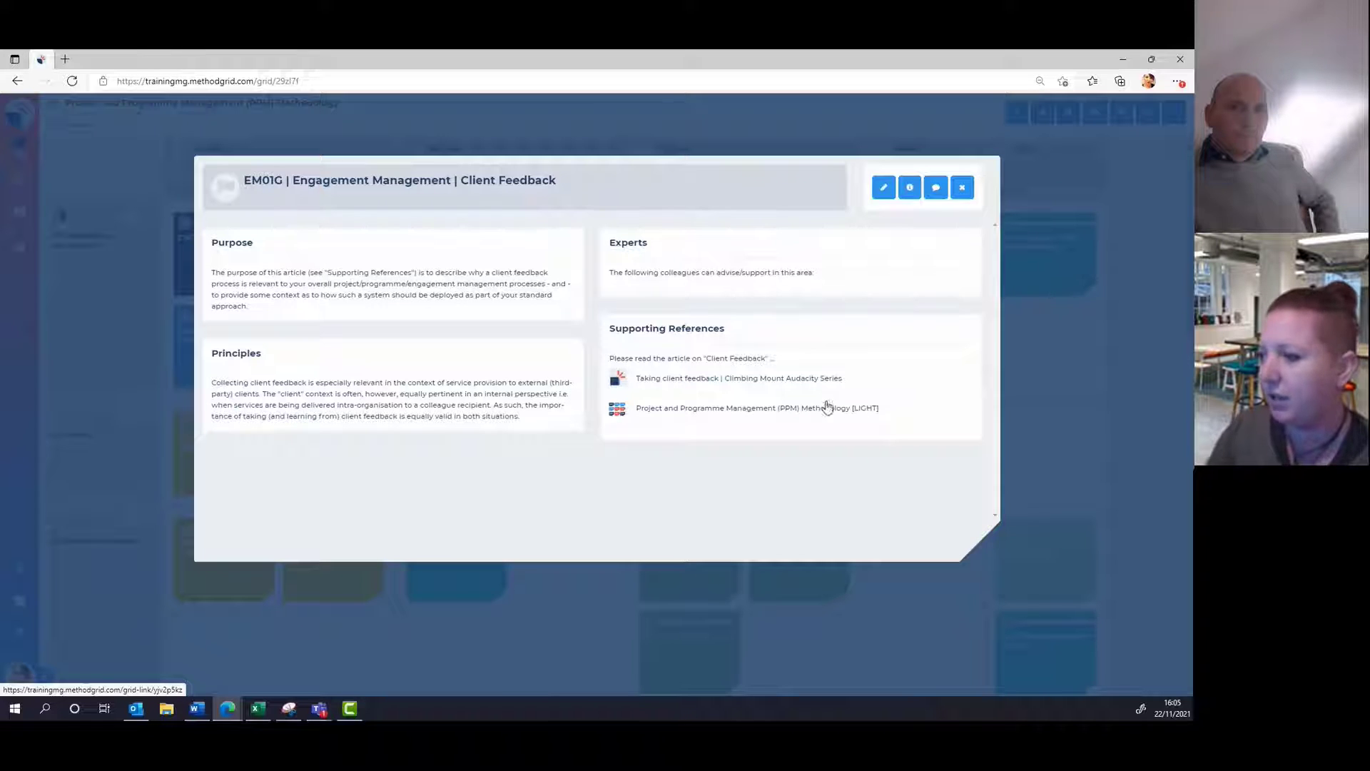
click(742, 411)
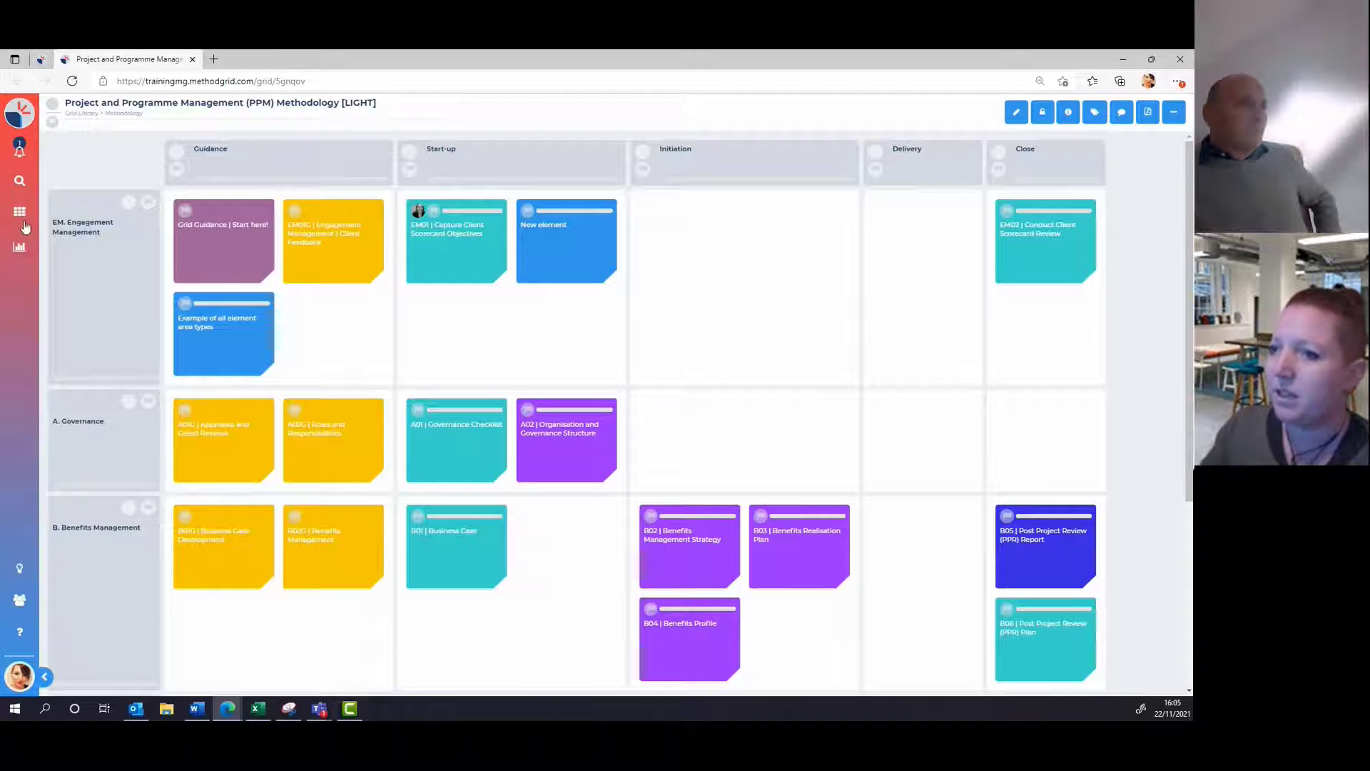
- Open the cloned PPM Methodology grid from the (Clone) Methodology folder and review its EM01G Client Feedback element
click(20, 214)
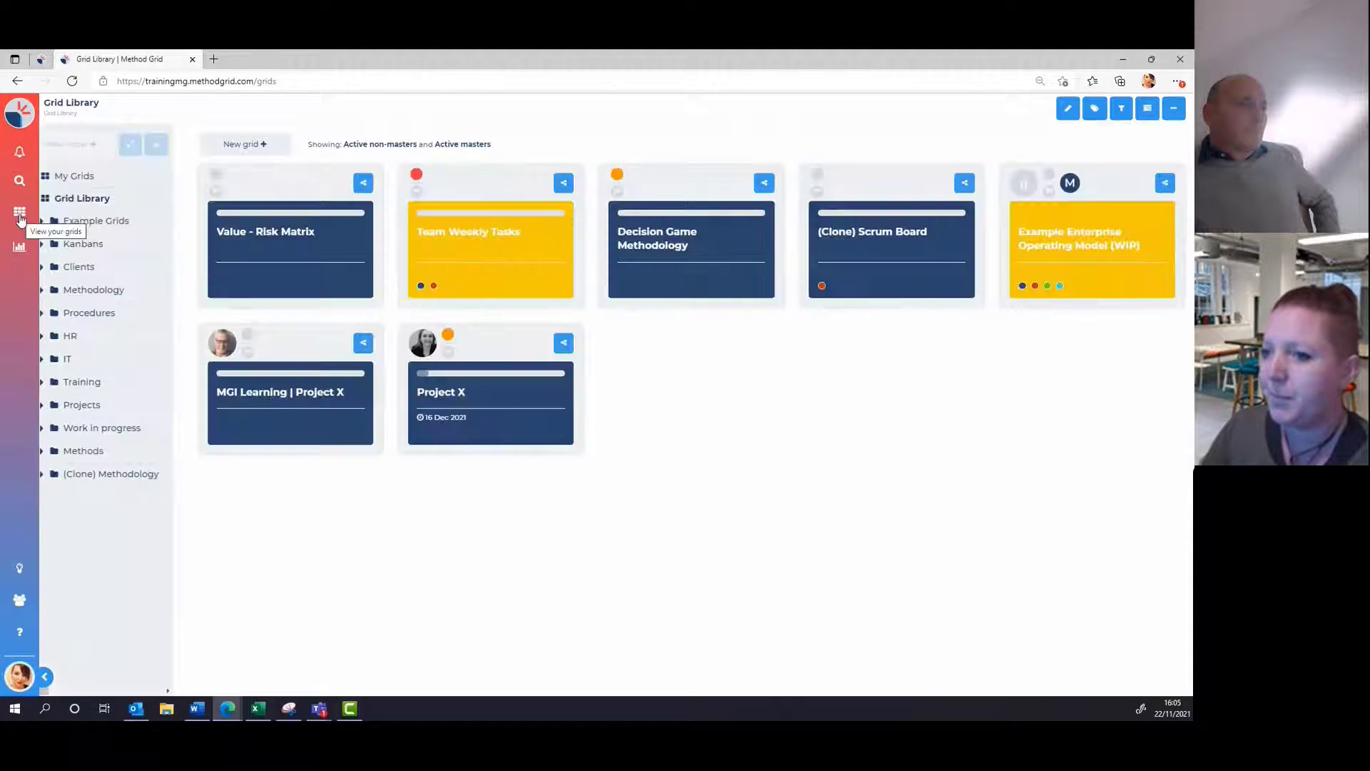
click(123, 474)
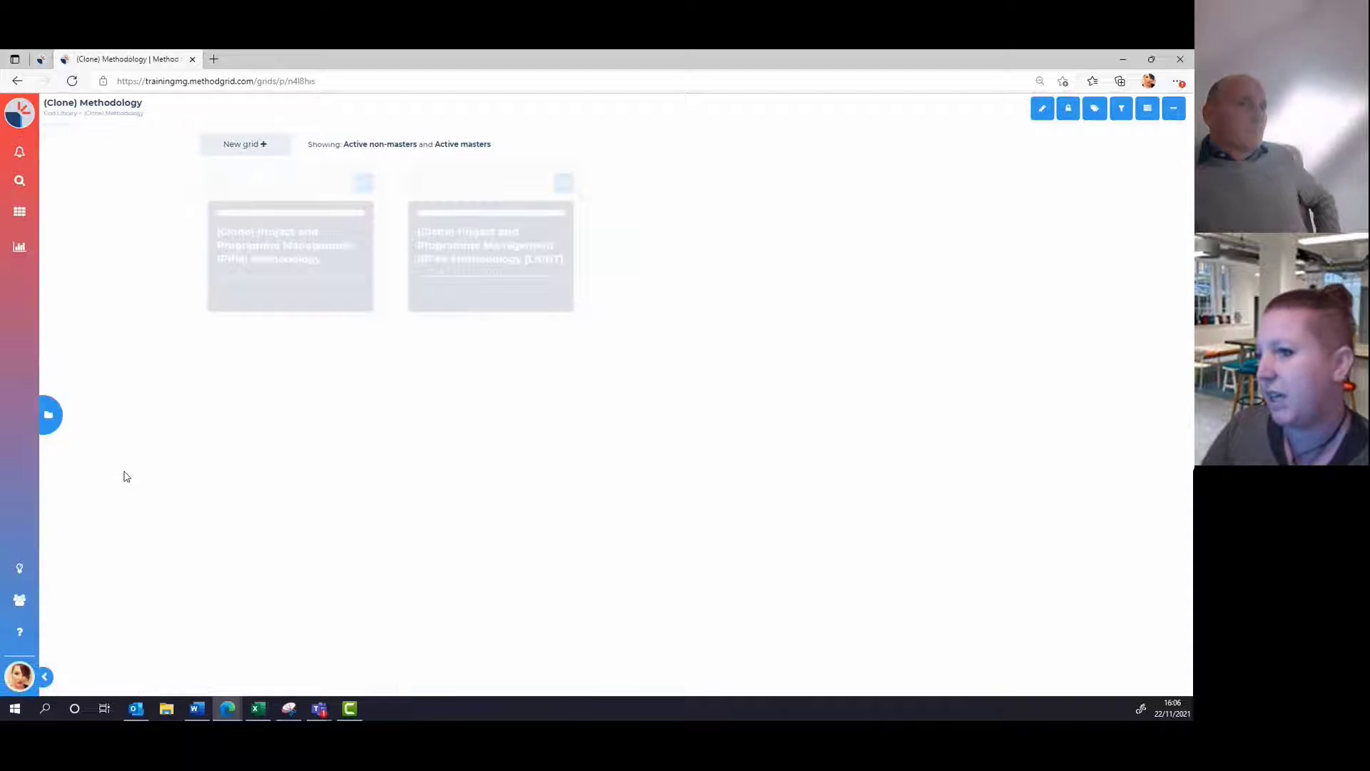
click(284, 259)
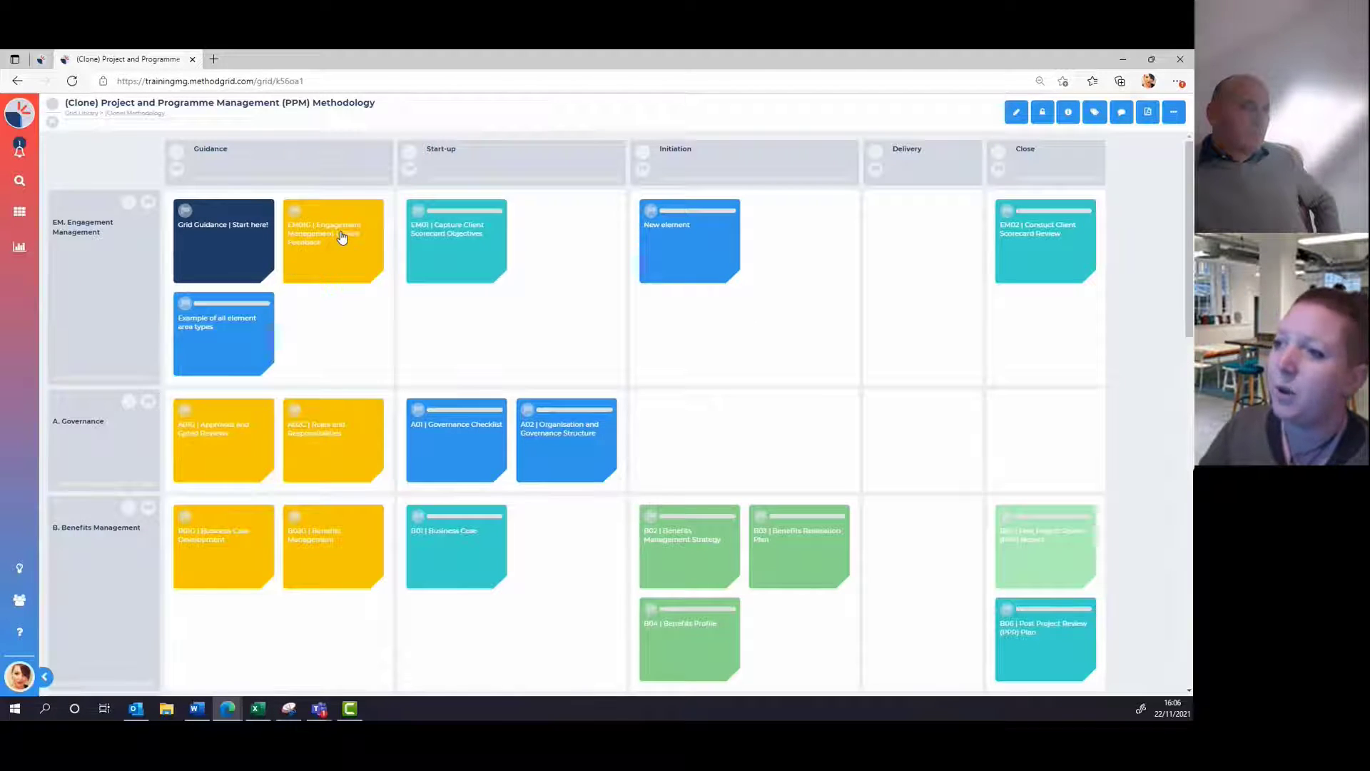
click(342, 237)
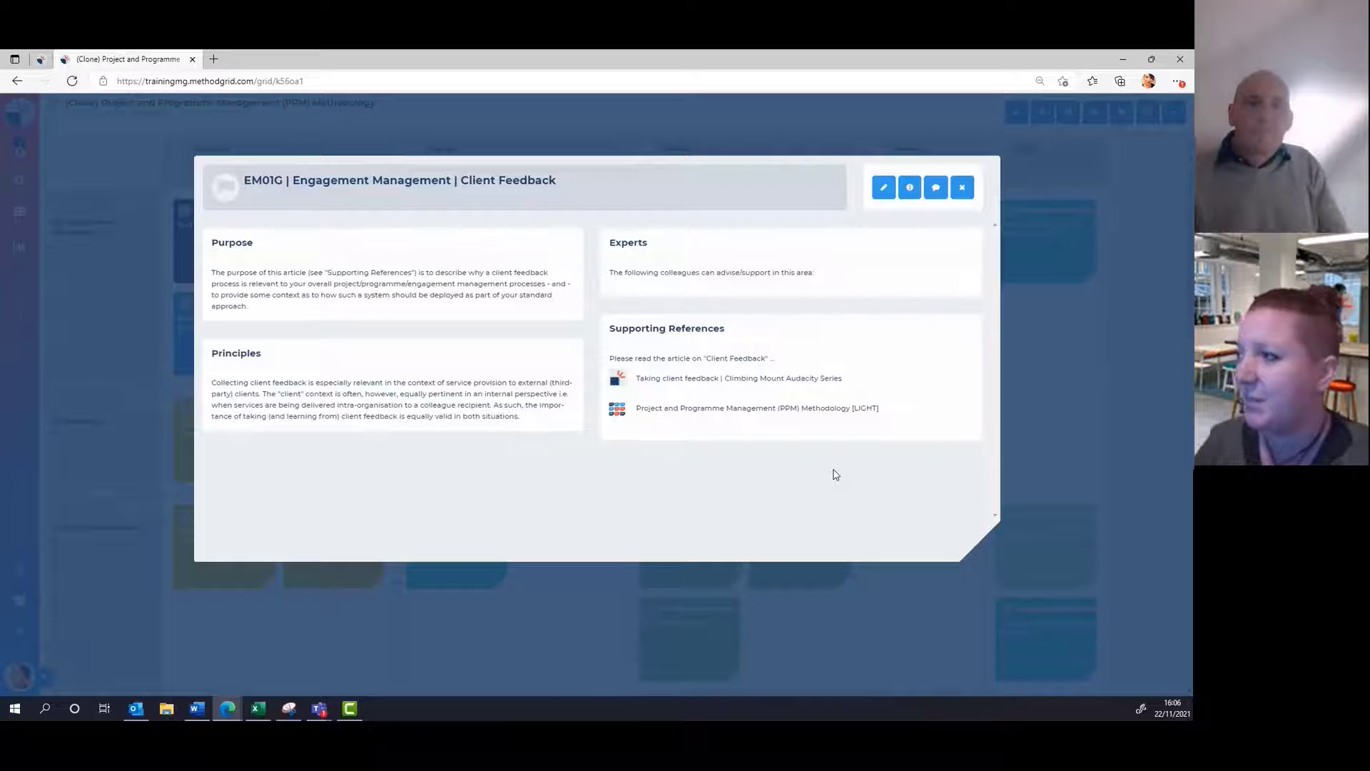
click(962, 189)
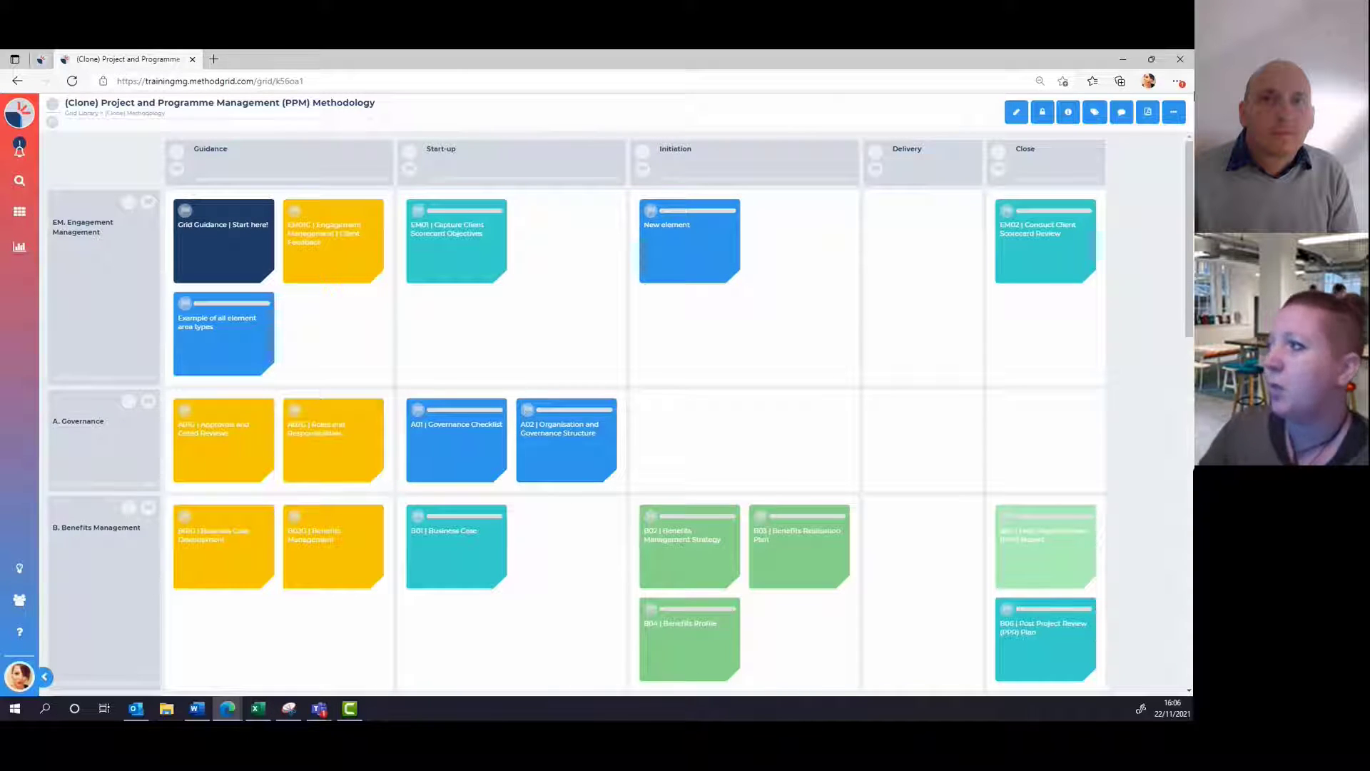
- Preview the cloned grid's PDF/print output across its pages without printing, and return to the grid
click(1147, 113)
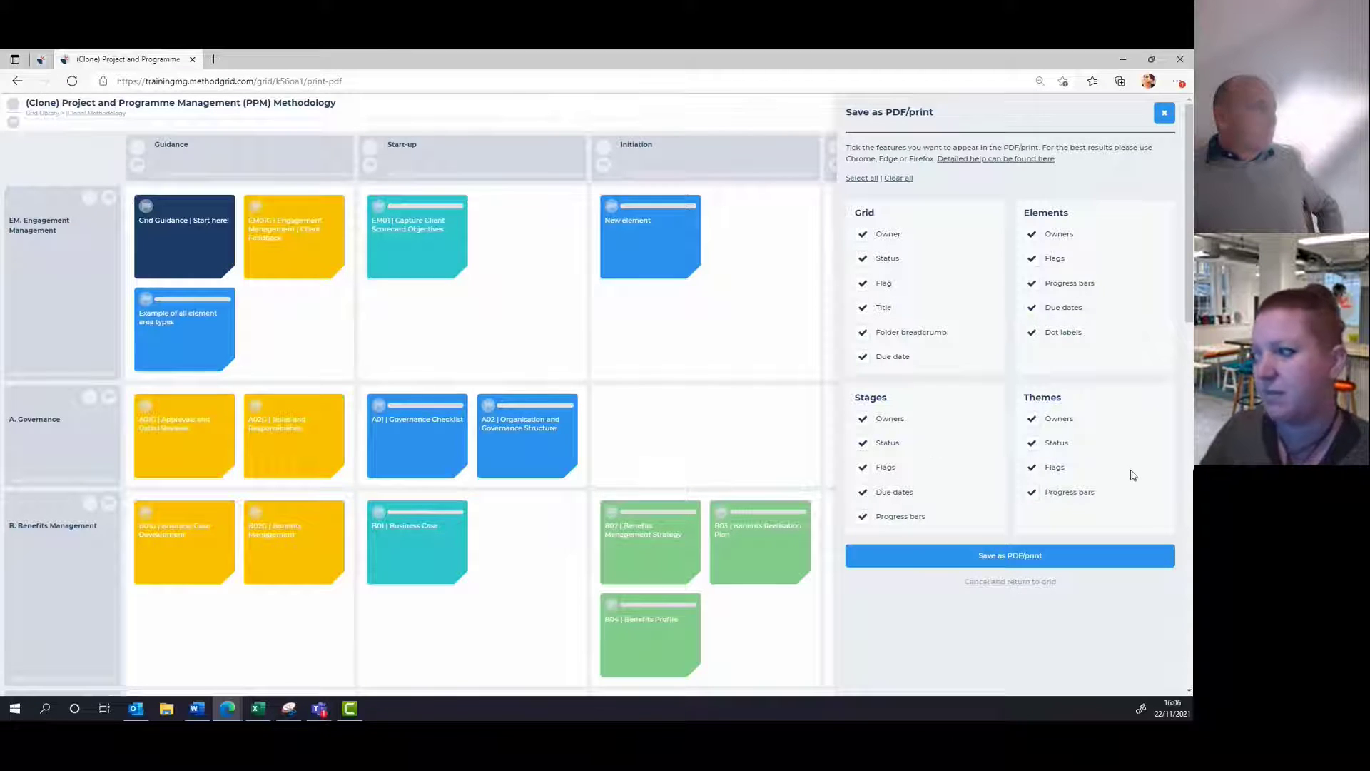
click(1046, 559)
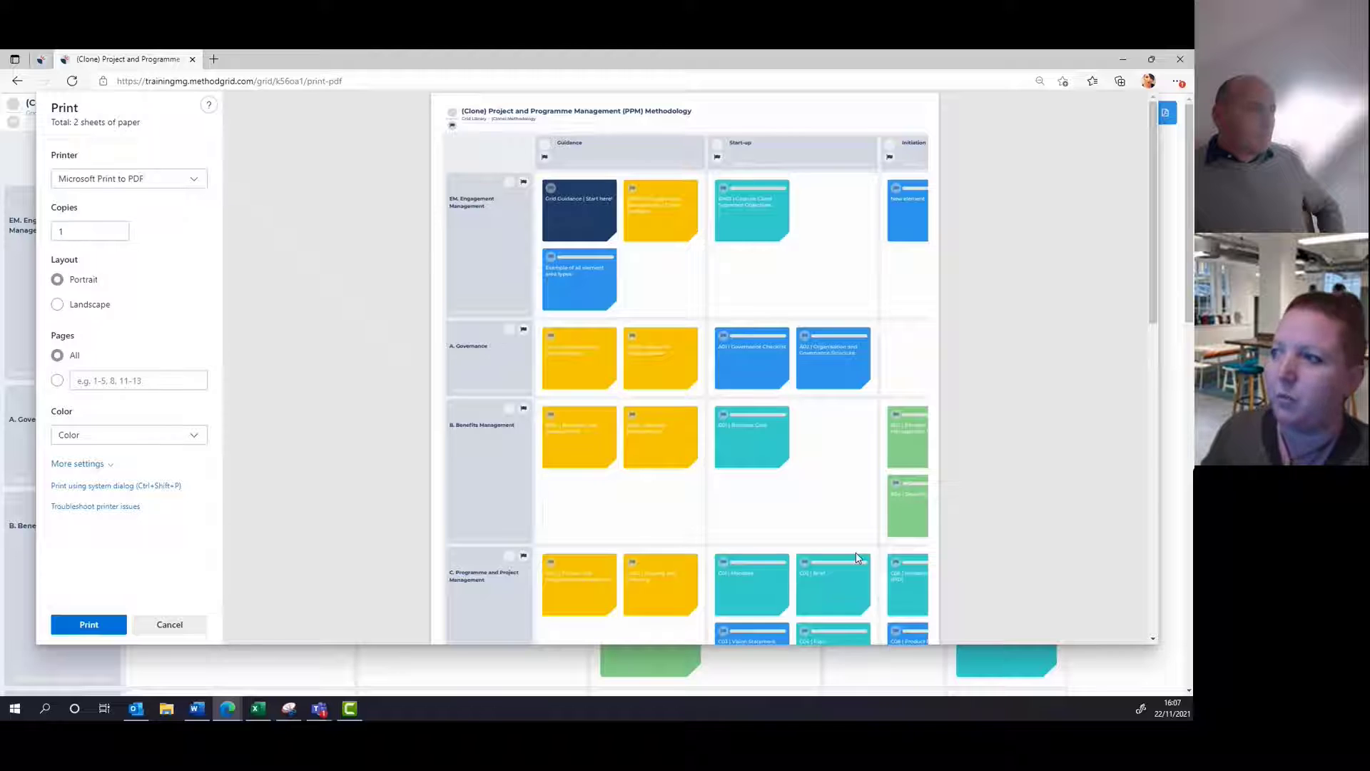
scroll(739, 312, down, 10)
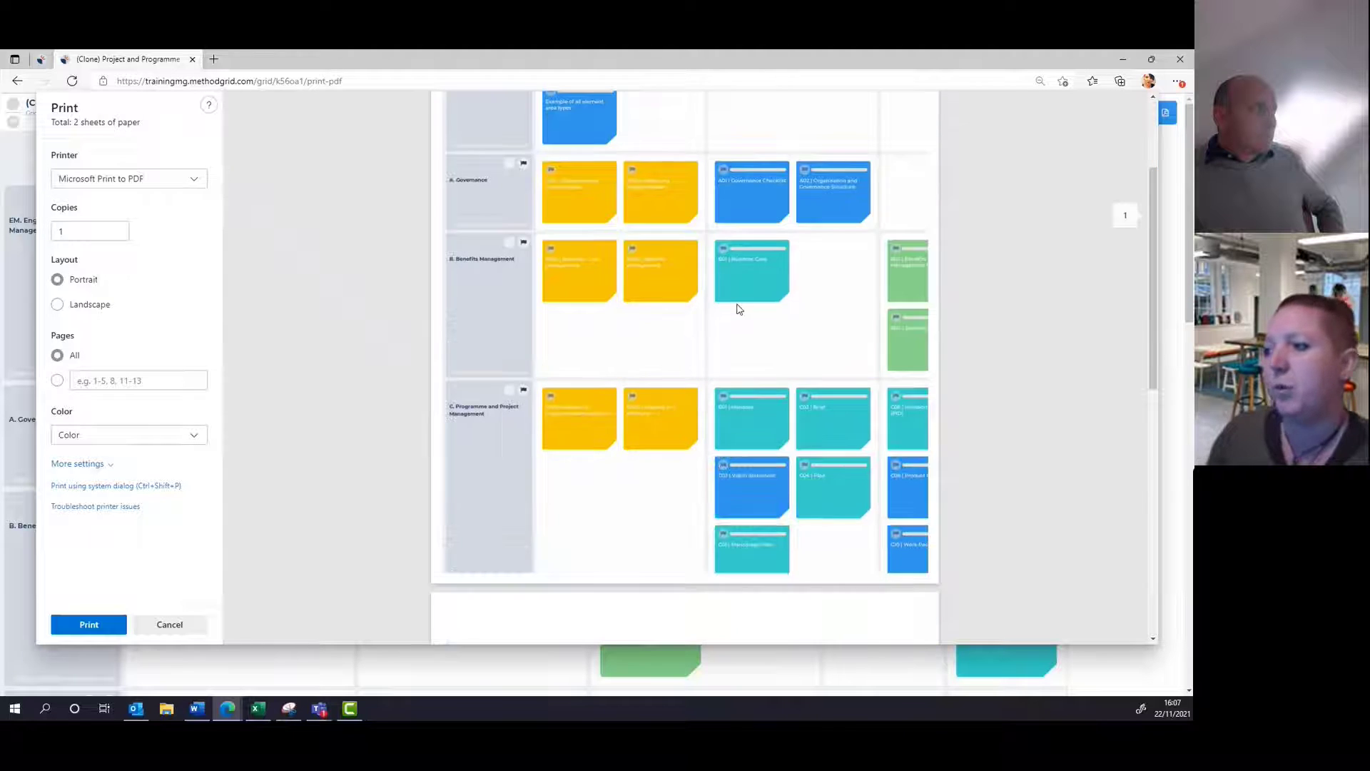
scroll(737, 307, down, 3)
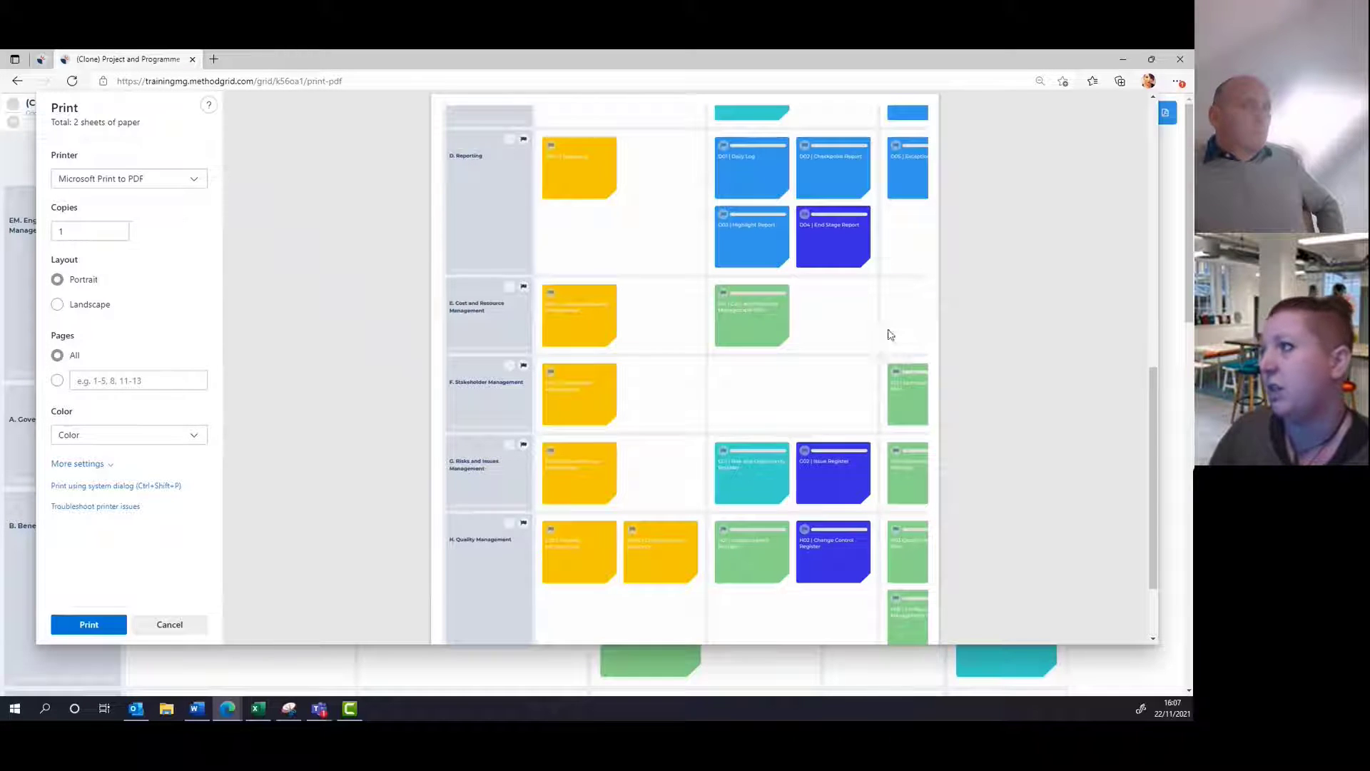
click(169, 624)
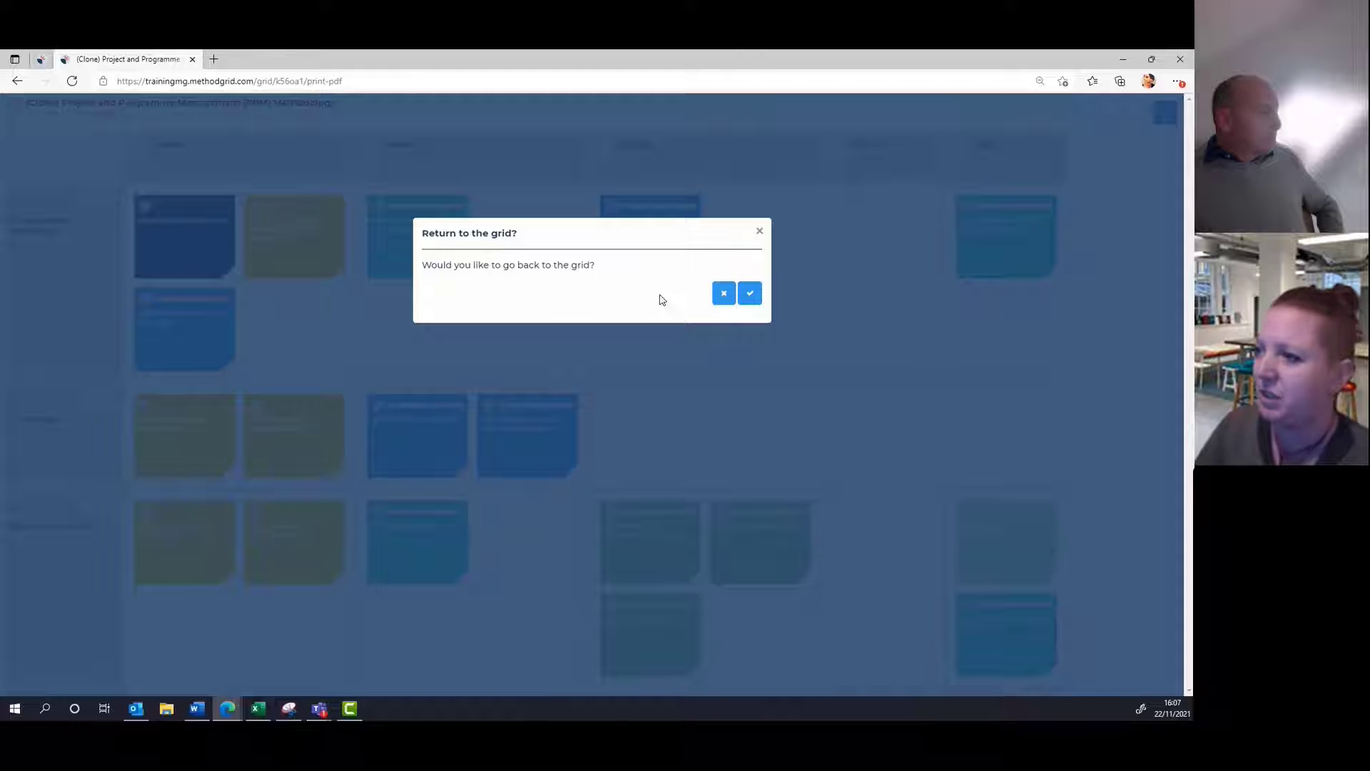
click(750, 293)
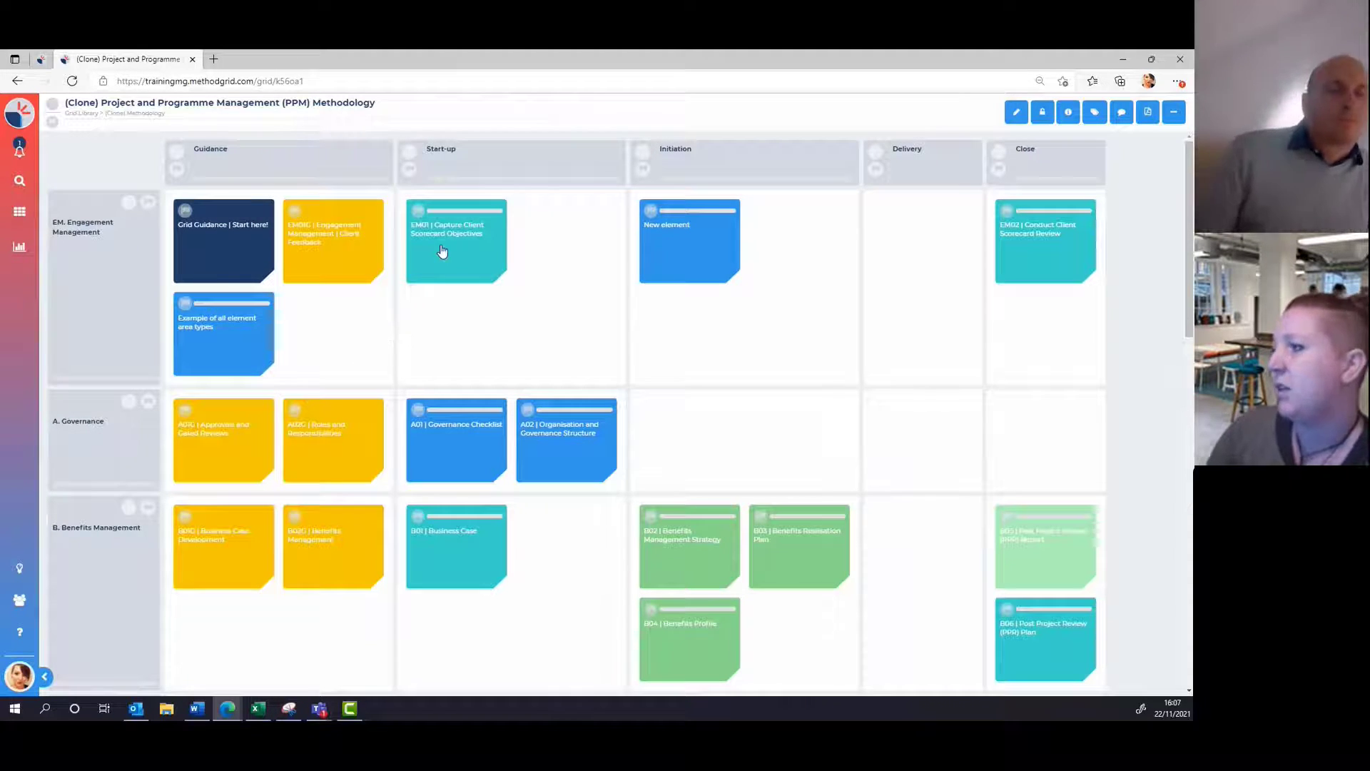
- Put the cloned grid into edit mode and view the EM01G element's Purpose text in the full-screen editor
click(1014, 116)
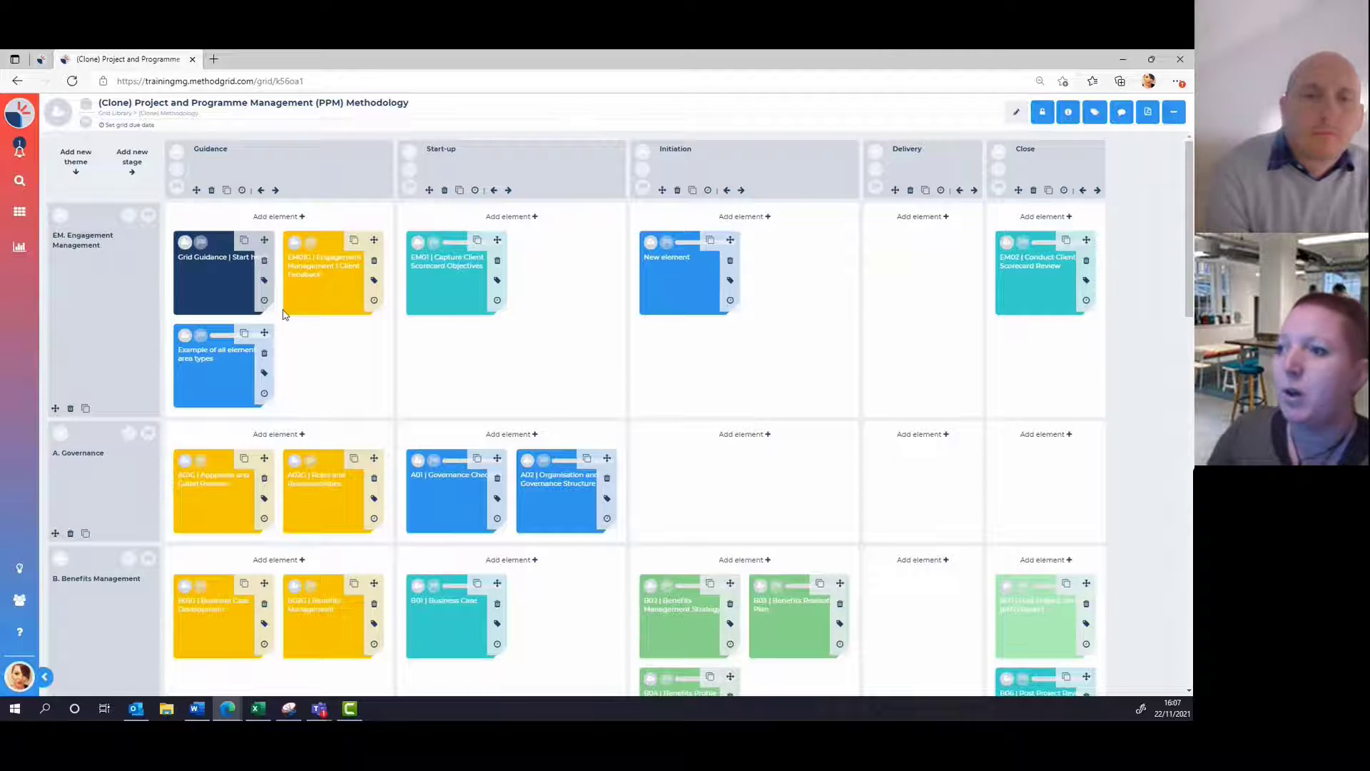
click(330, 300)
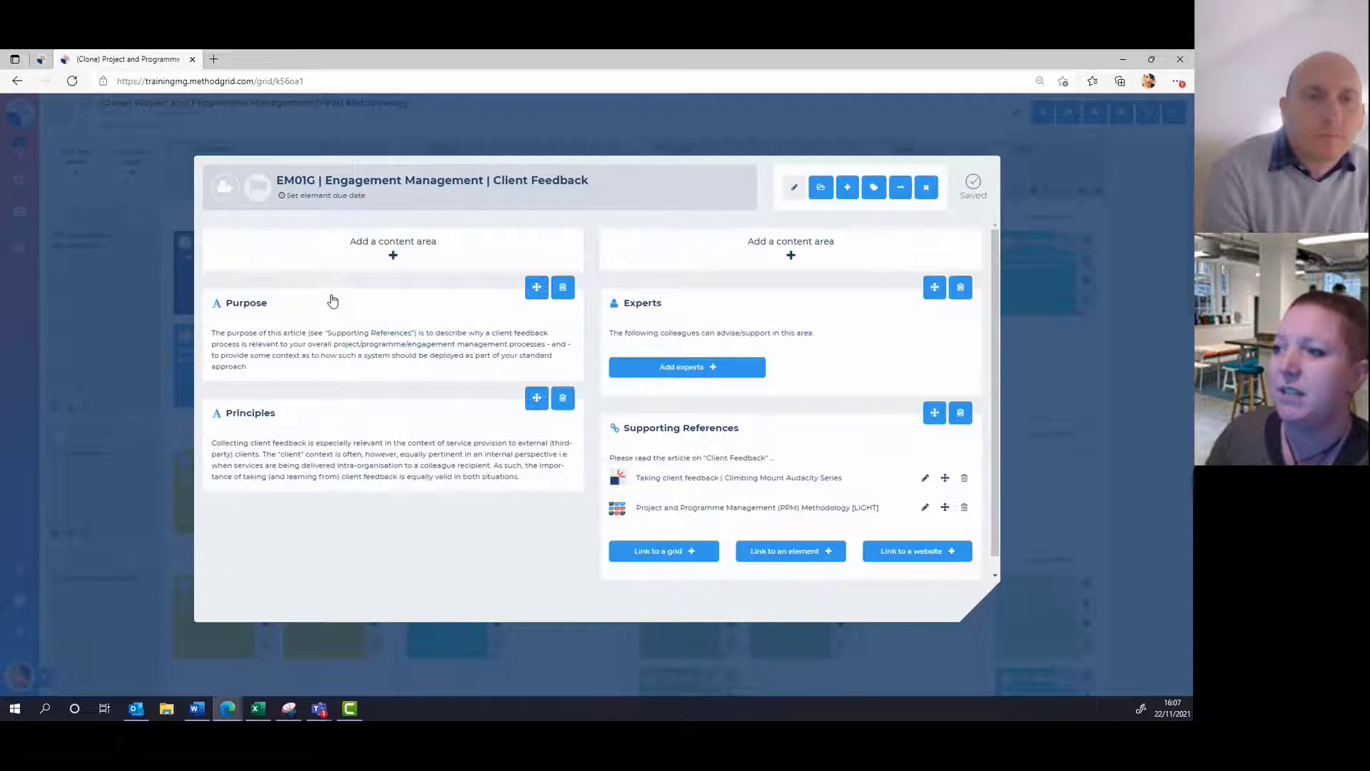
click(349, 346)
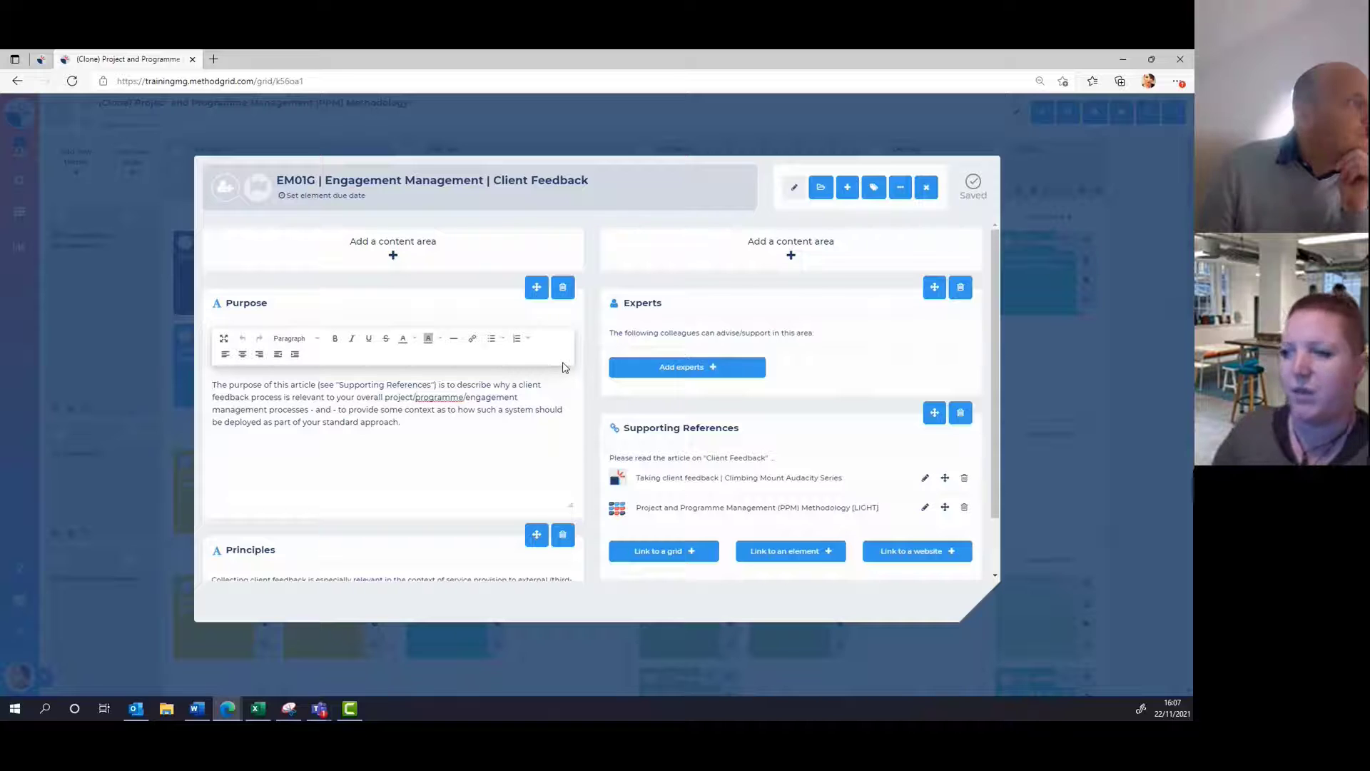
click(224, 337)
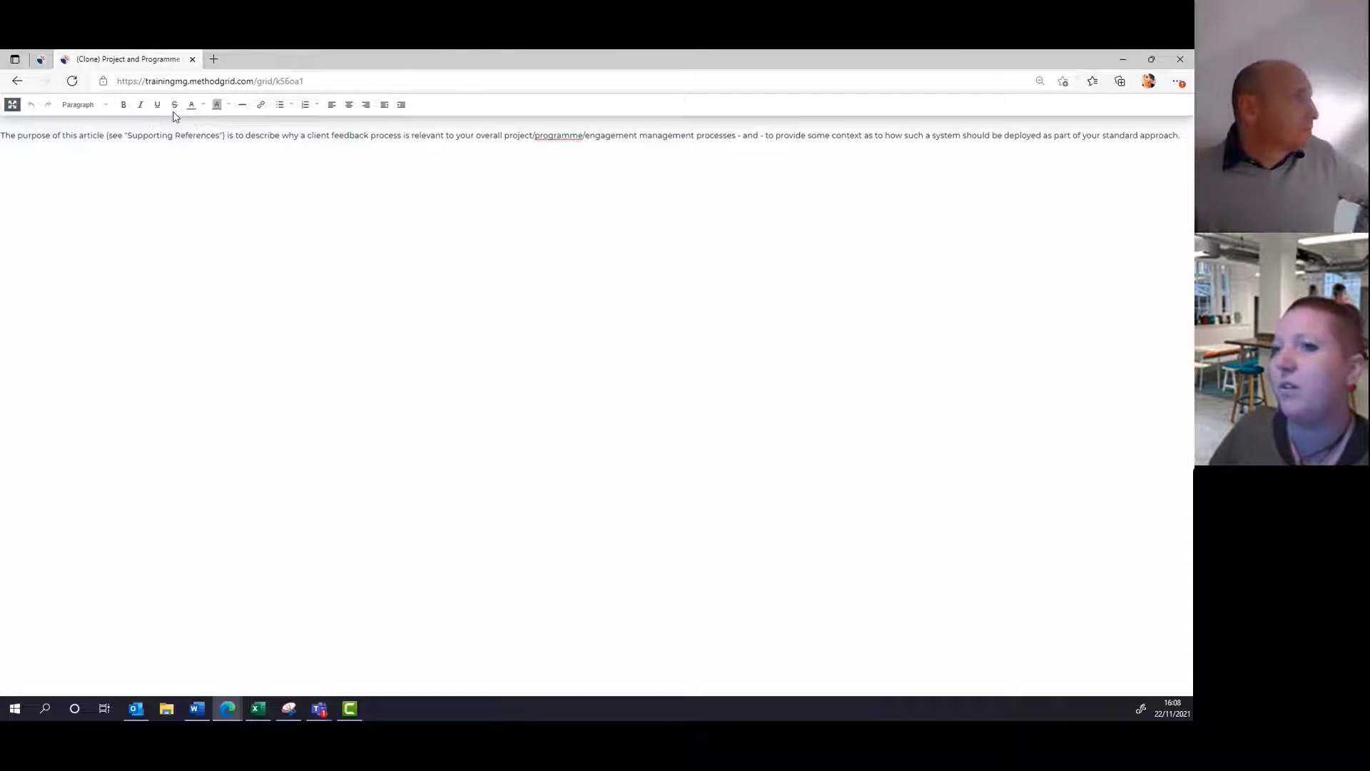
click(12, 105)
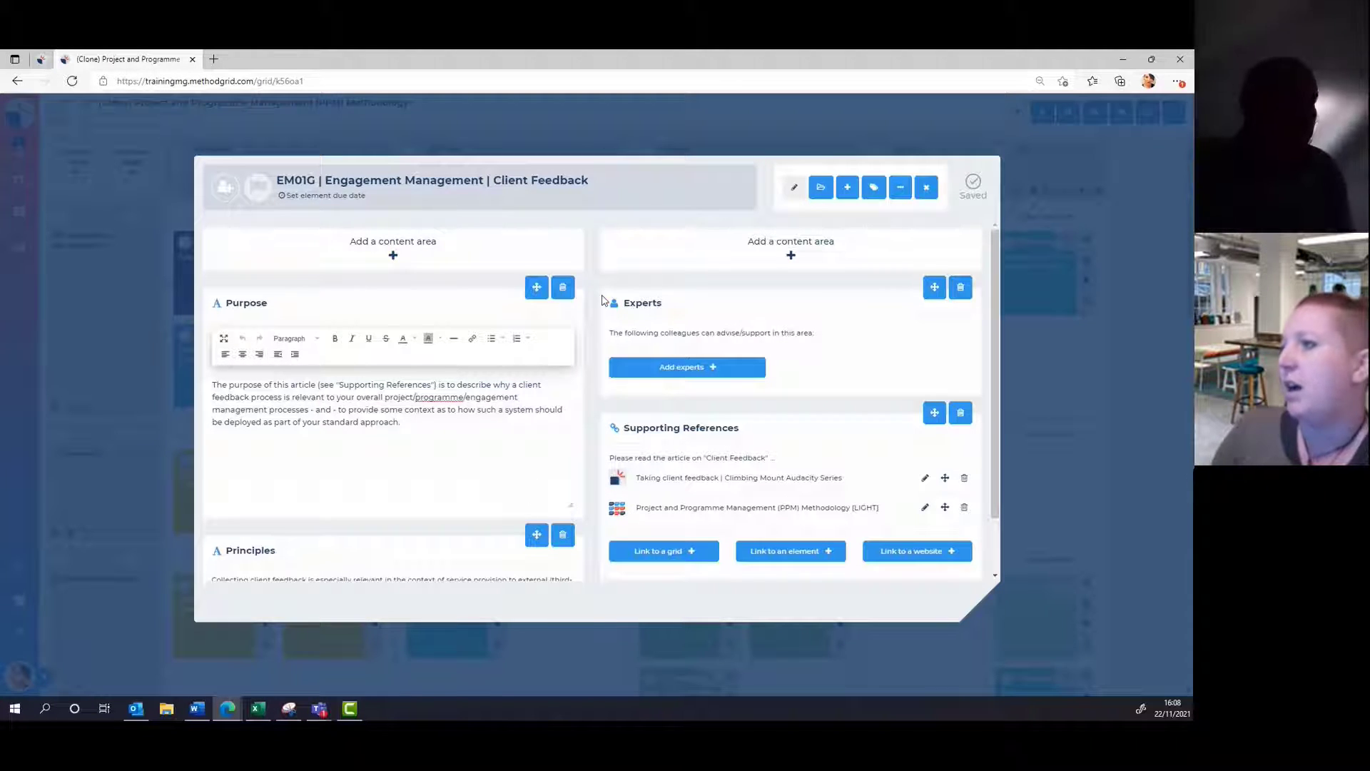
- Add a Files area to the EM01G element and attach the Resume document from Google Drive
click(848, 190)
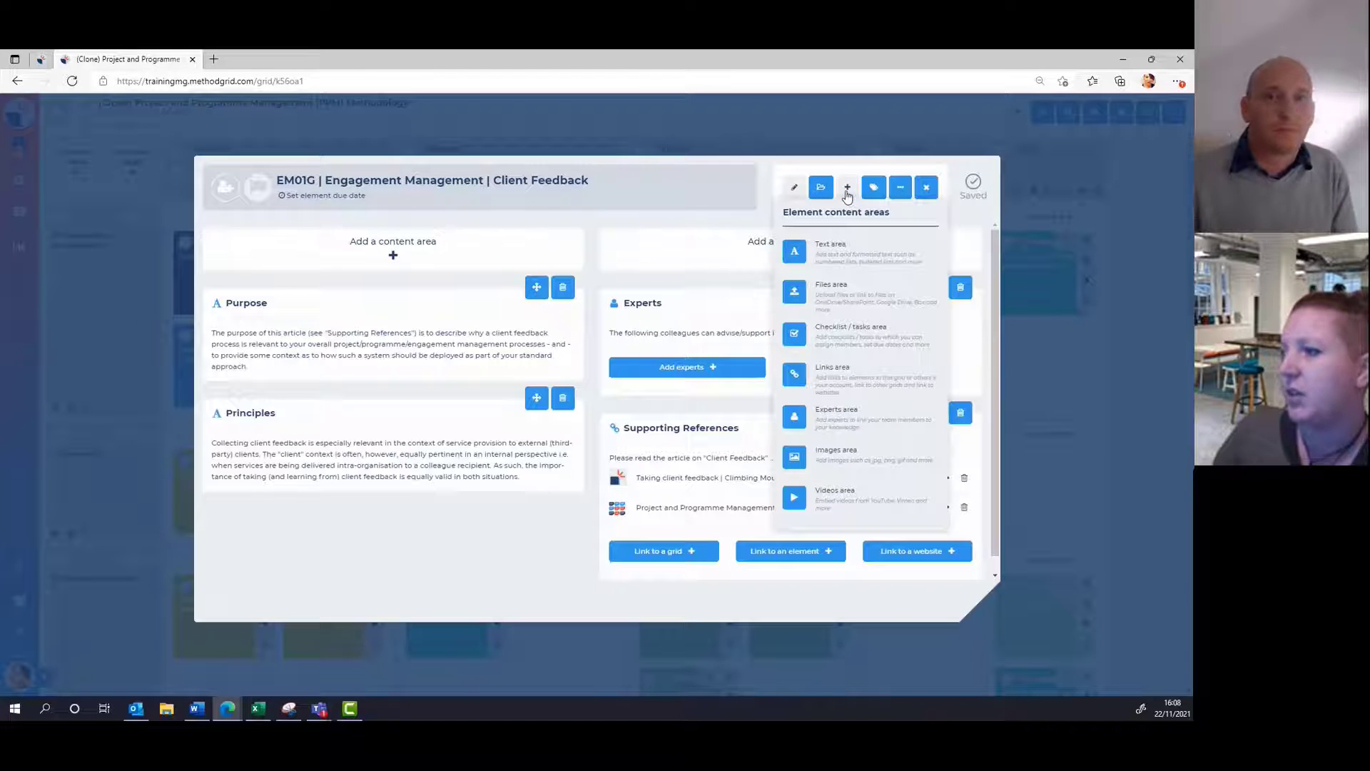
click(852, 298)
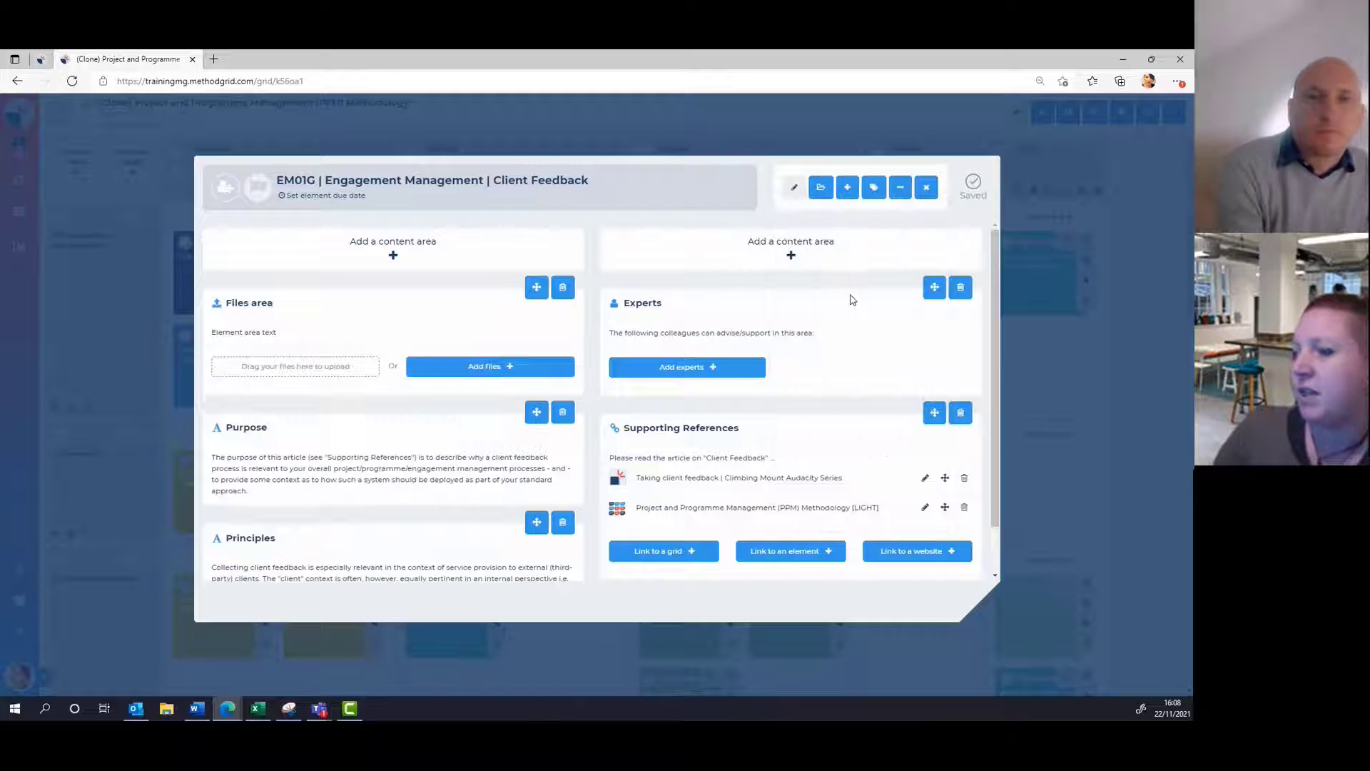
click(480, 374)
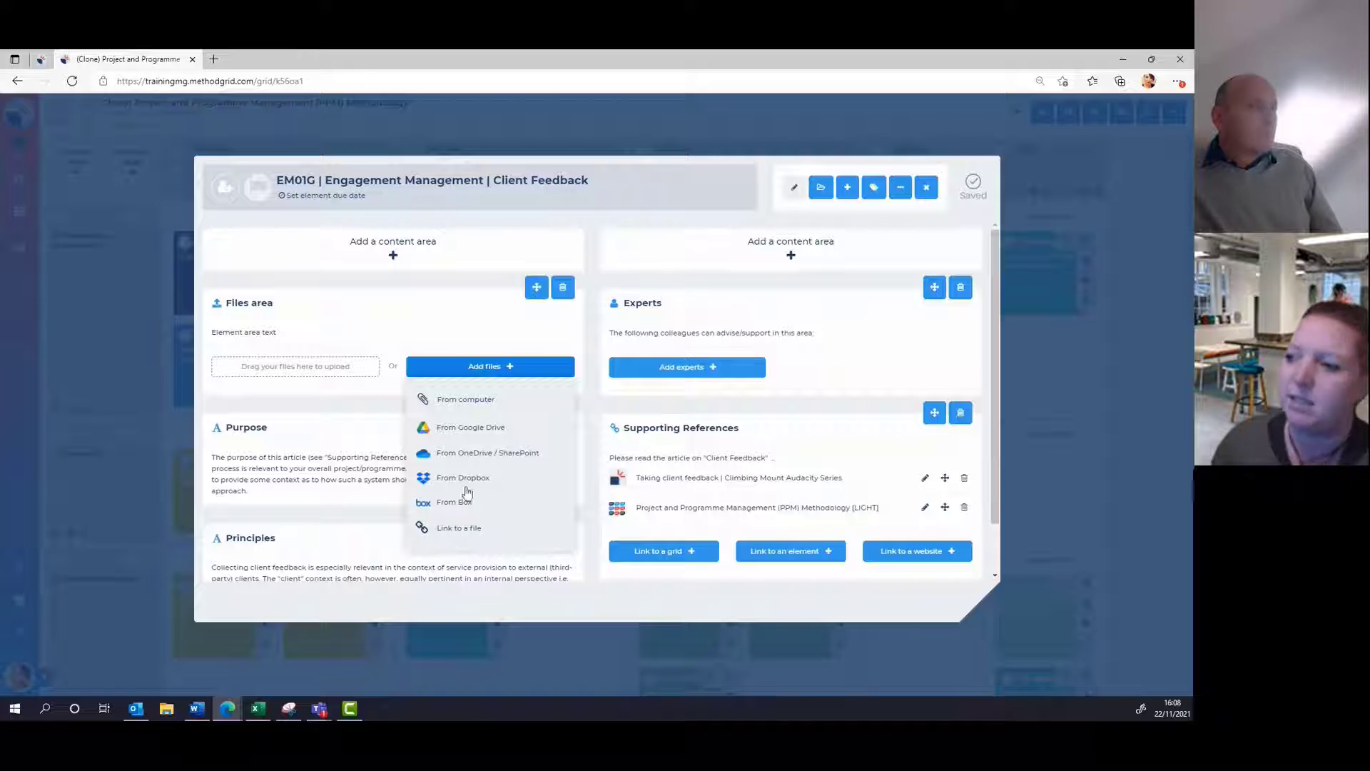
click(467, 429)
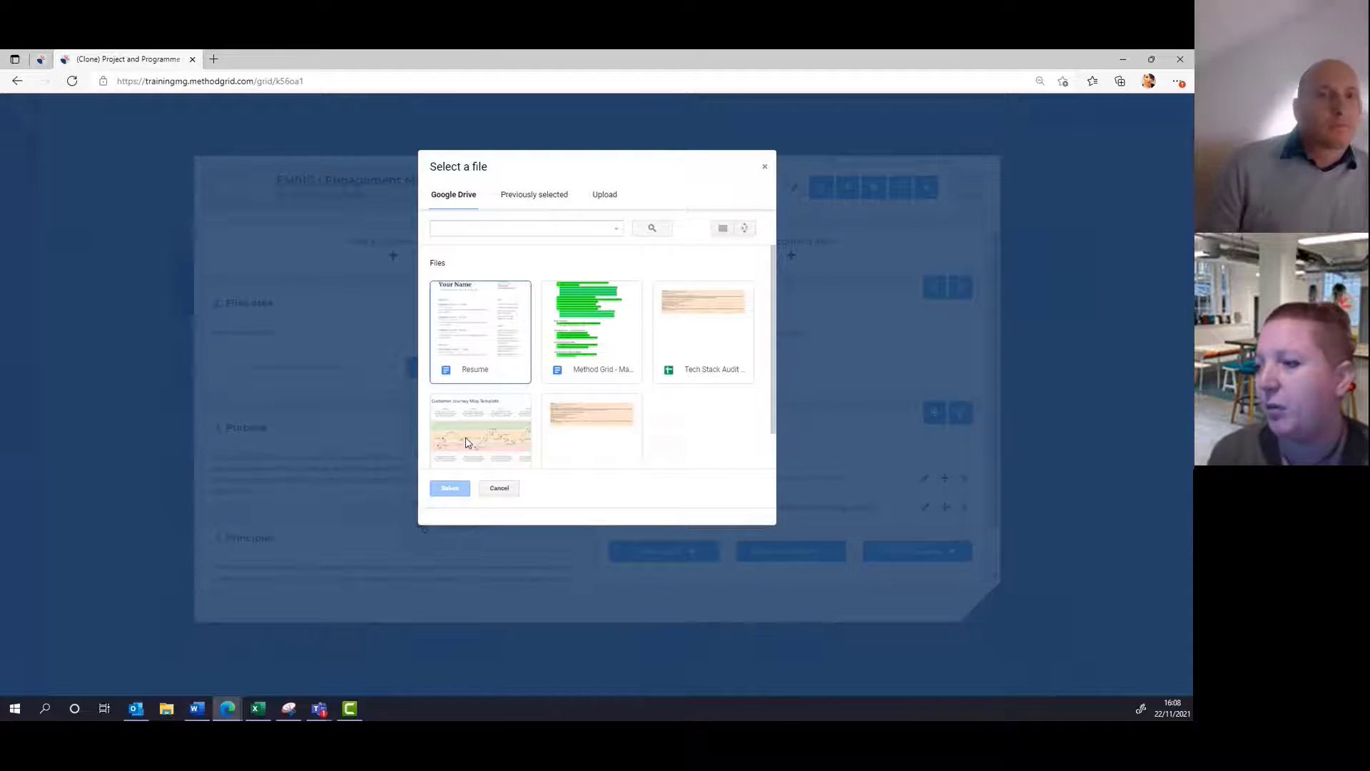
click(469, 307)
click(450, 488)
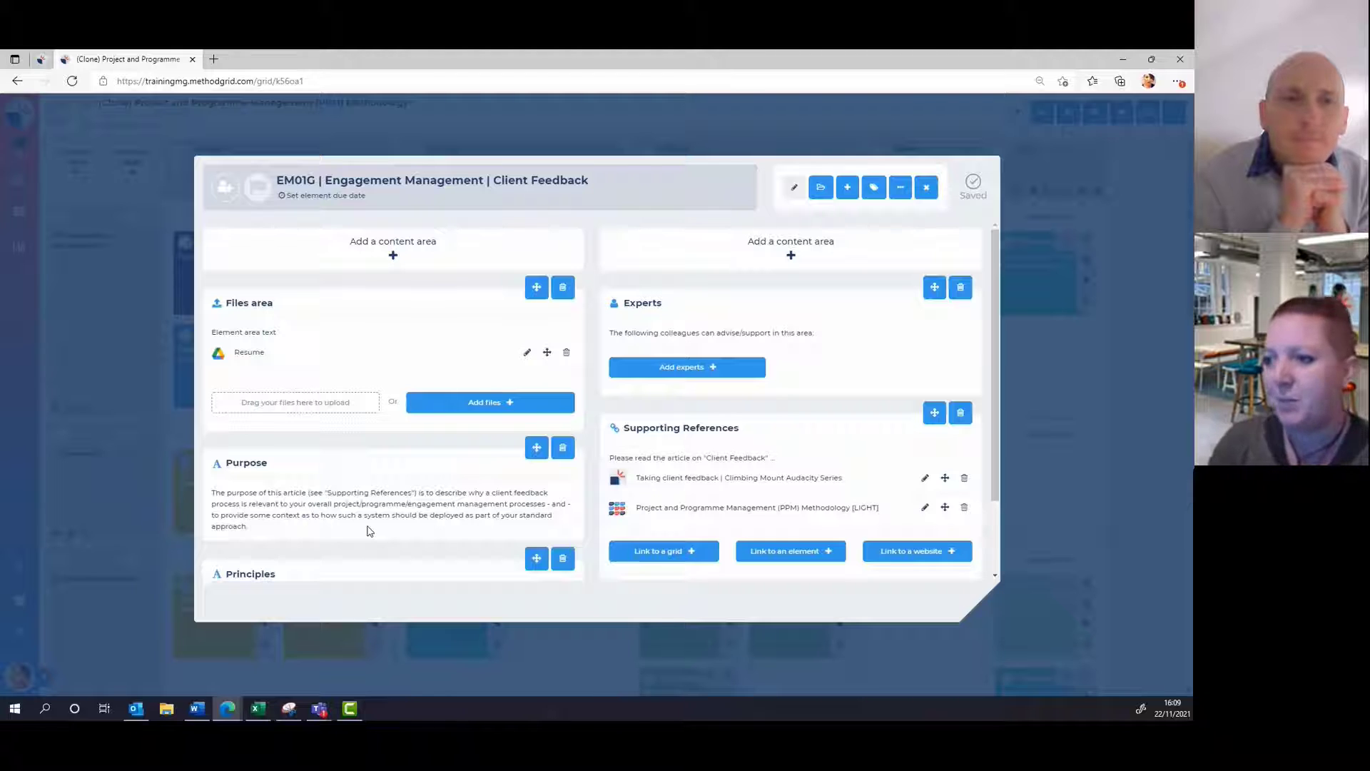
click(474, 407)
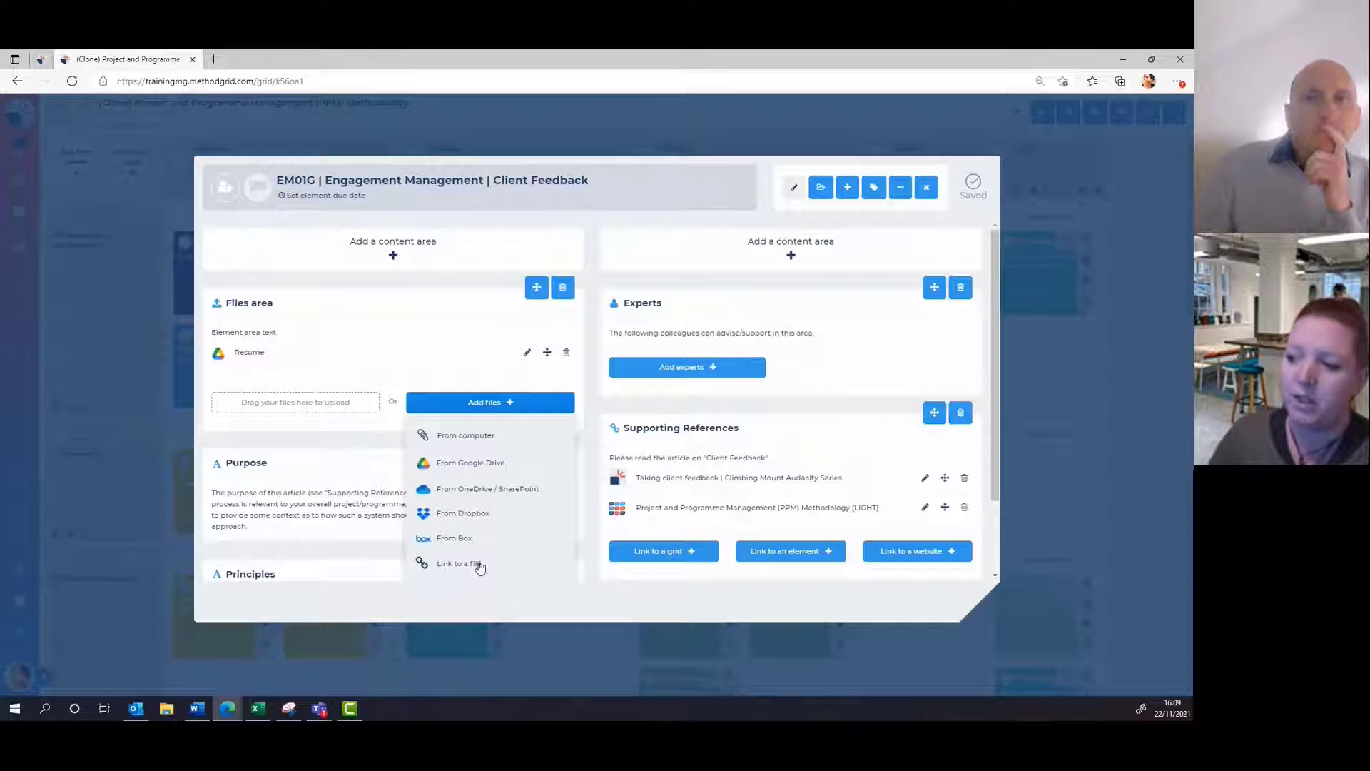
click(521, 408)
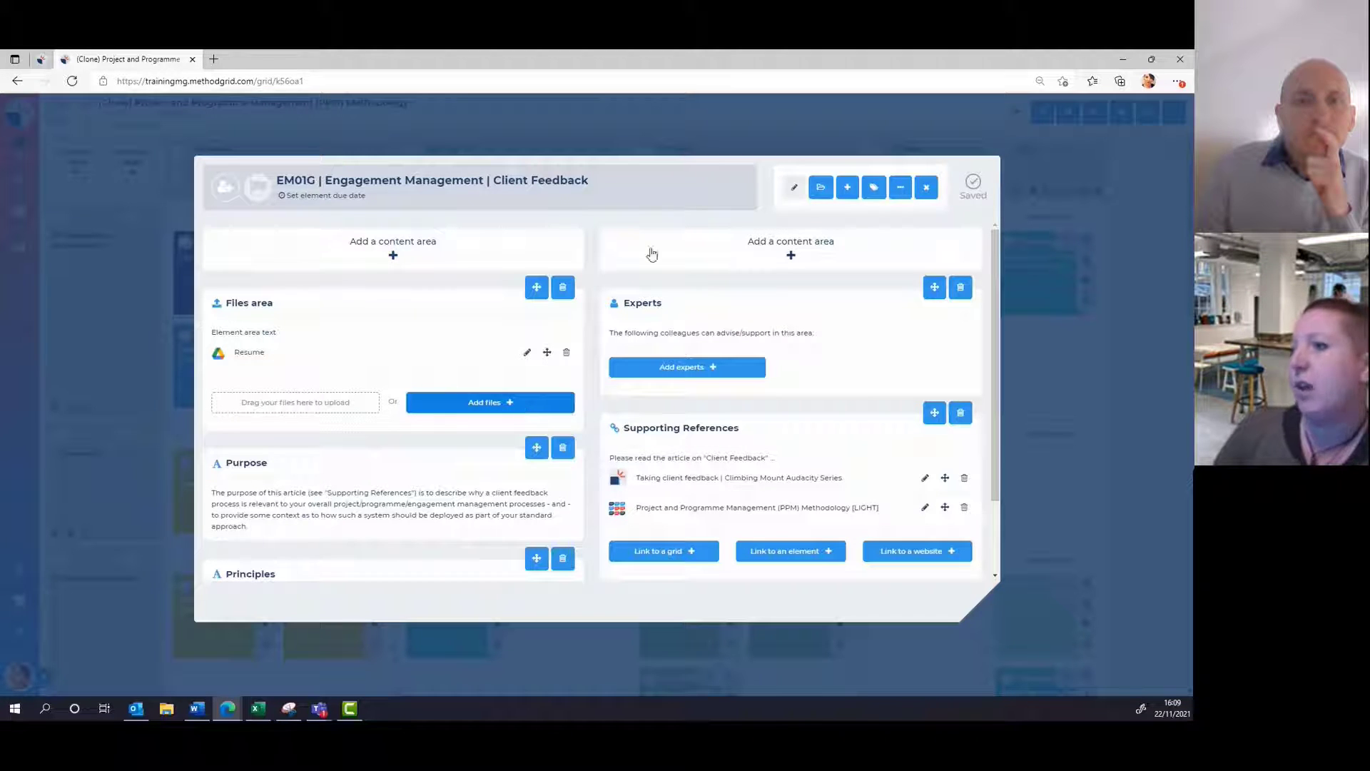
- Add a Checklist / tasks area to the EM01G element and import its tasks from the Demo Excel file
click(392, 259)
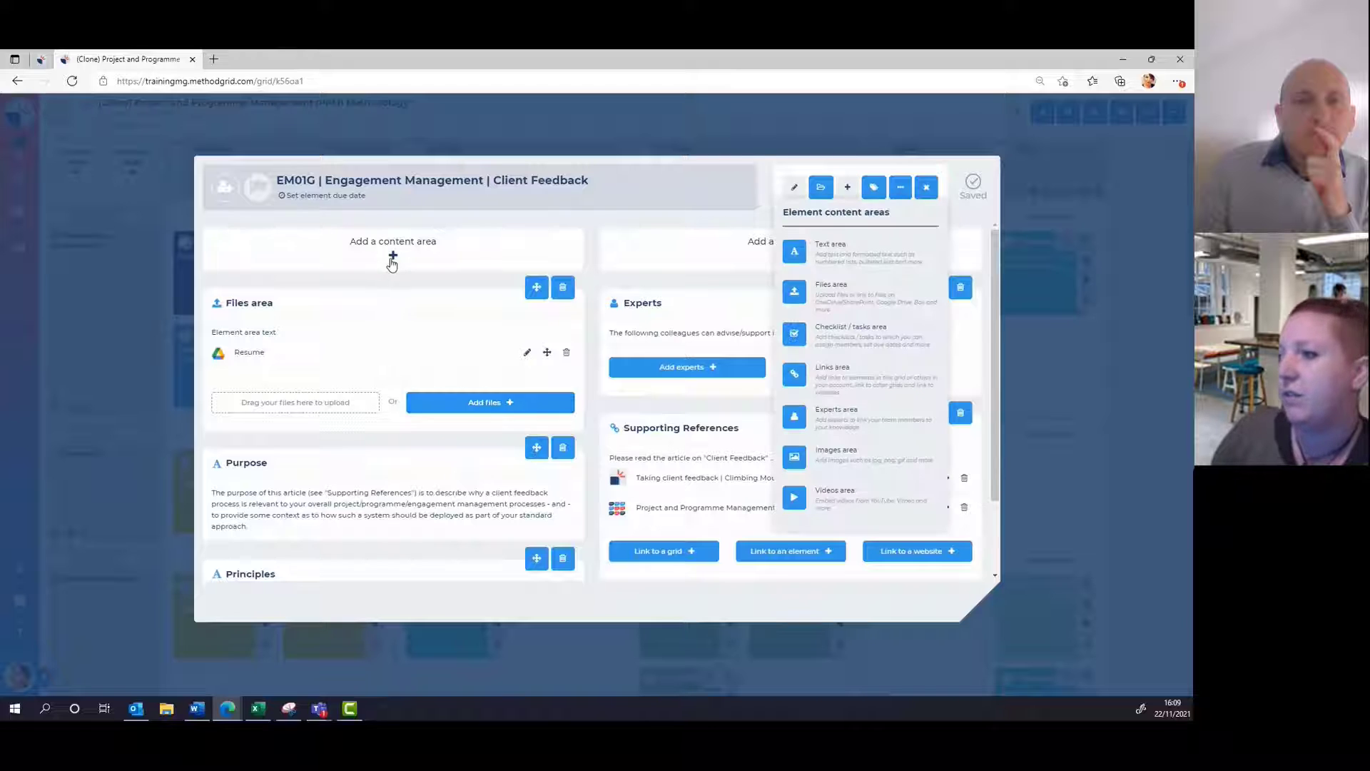
click(871, 347)
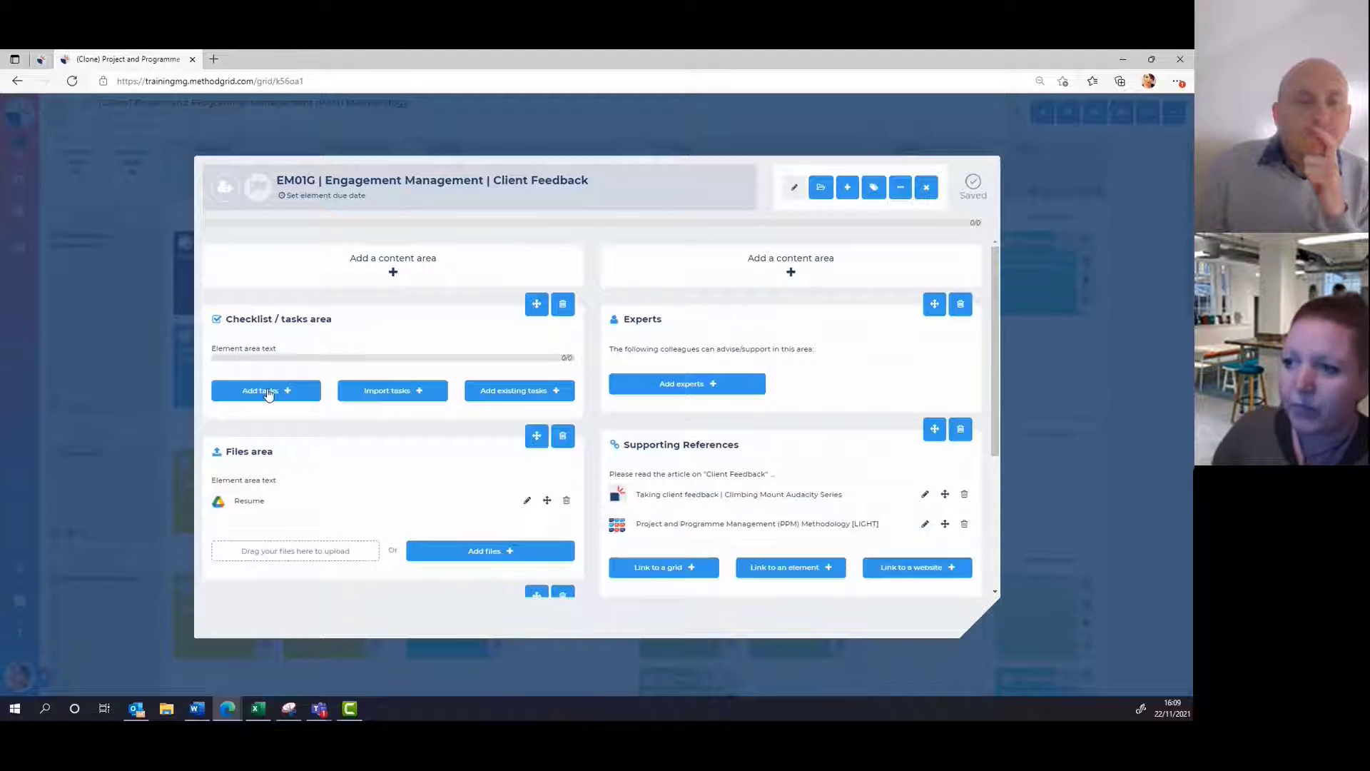
click(360, 399)
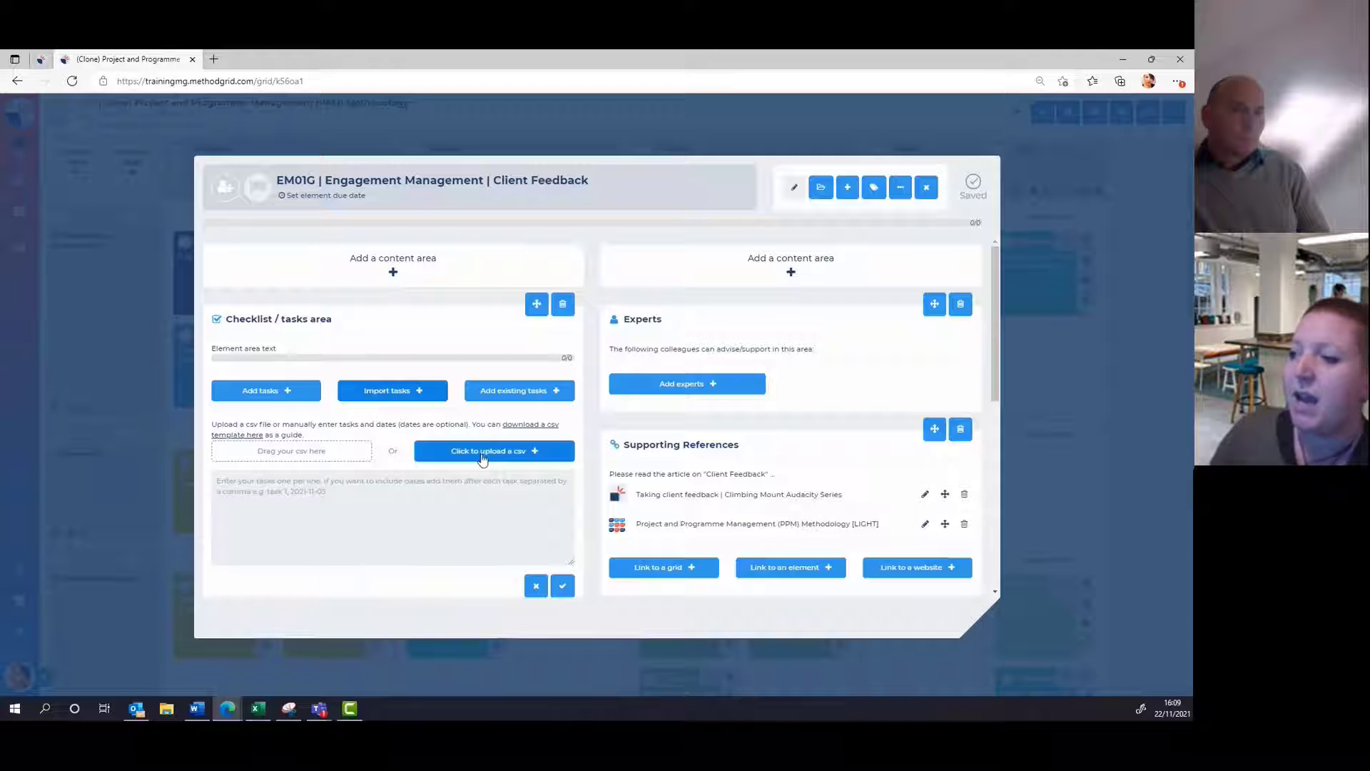
click(482, 458)
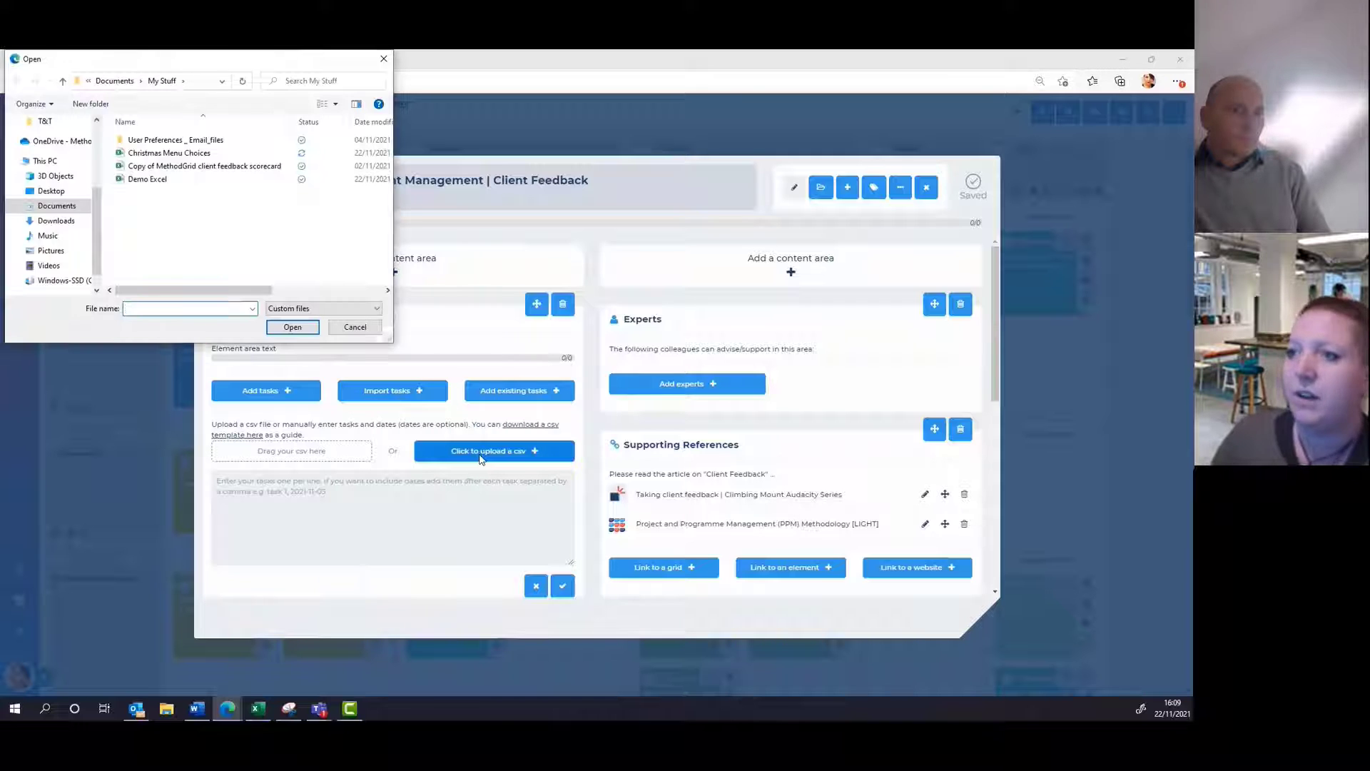
click(156, 180)
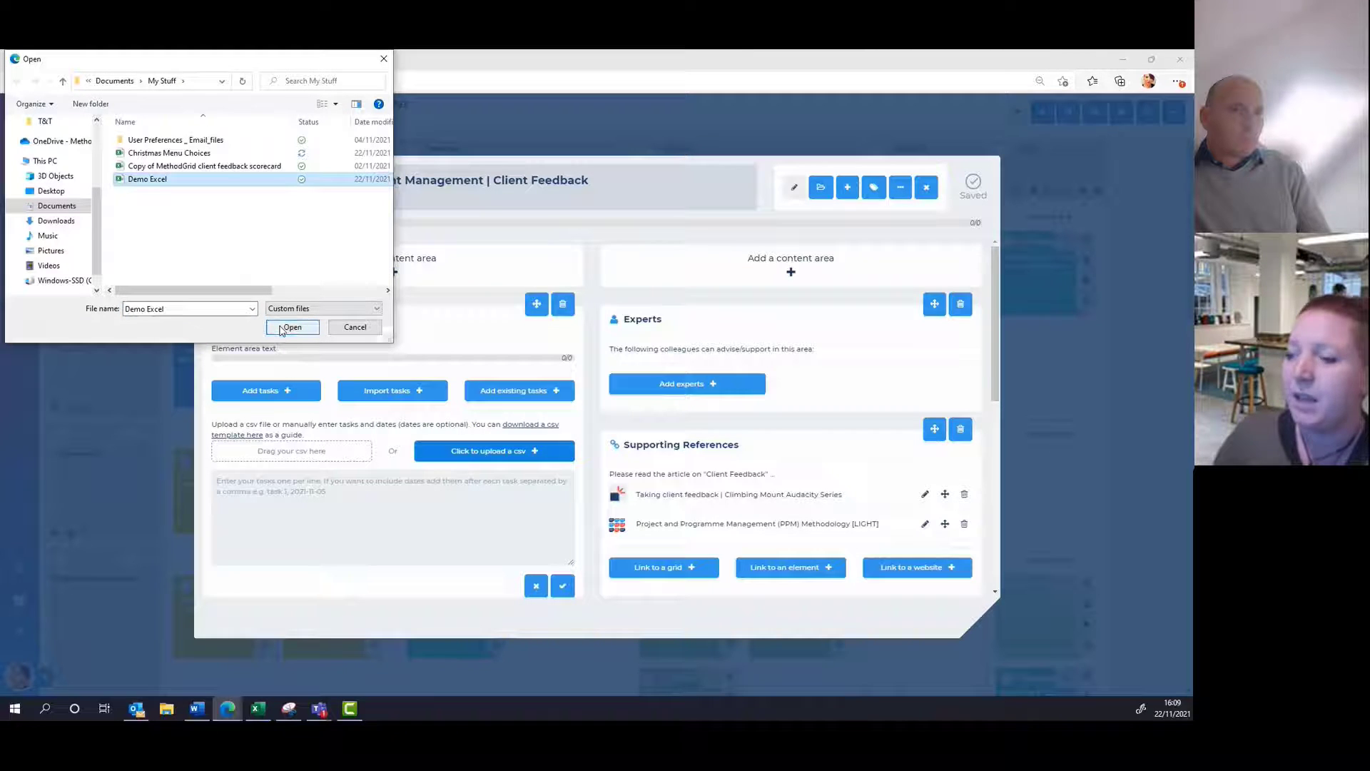
click(281, 329)
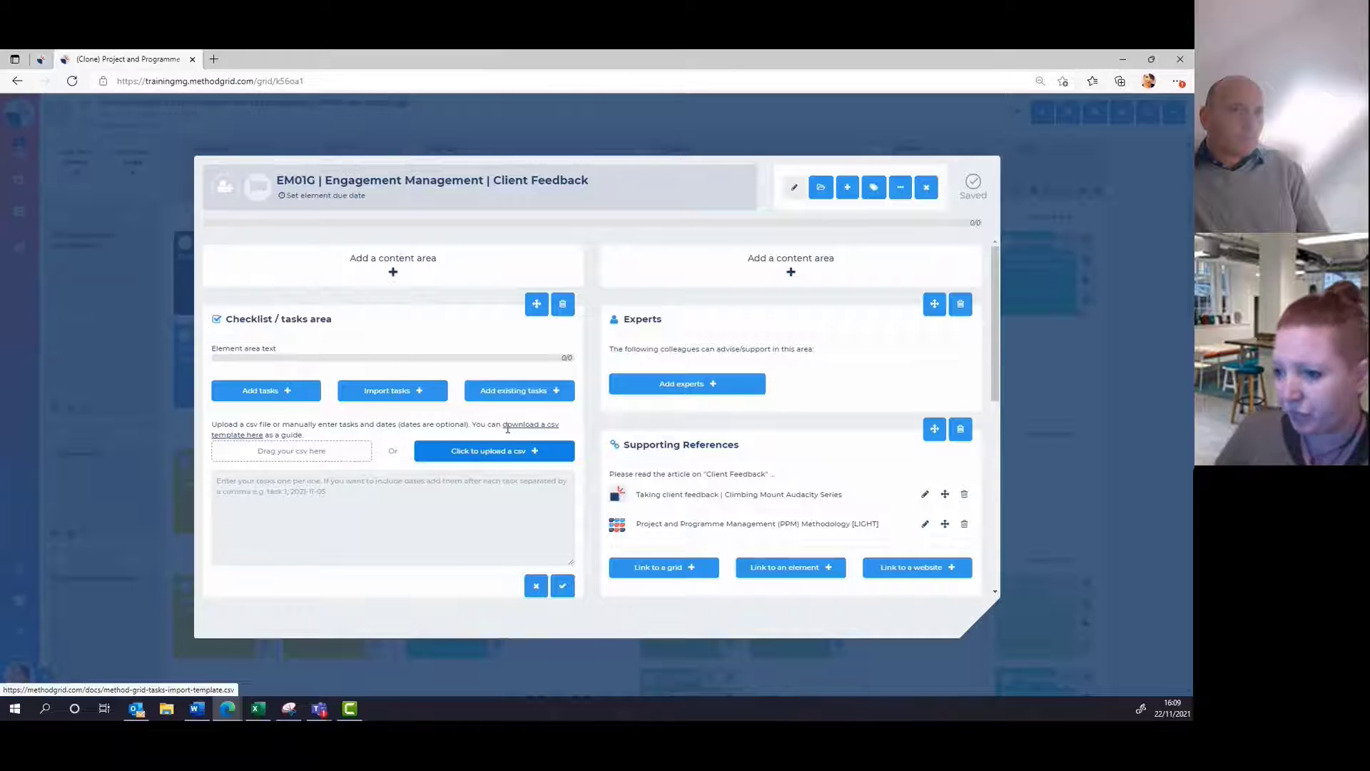
scroll(415, 335, down, 1)
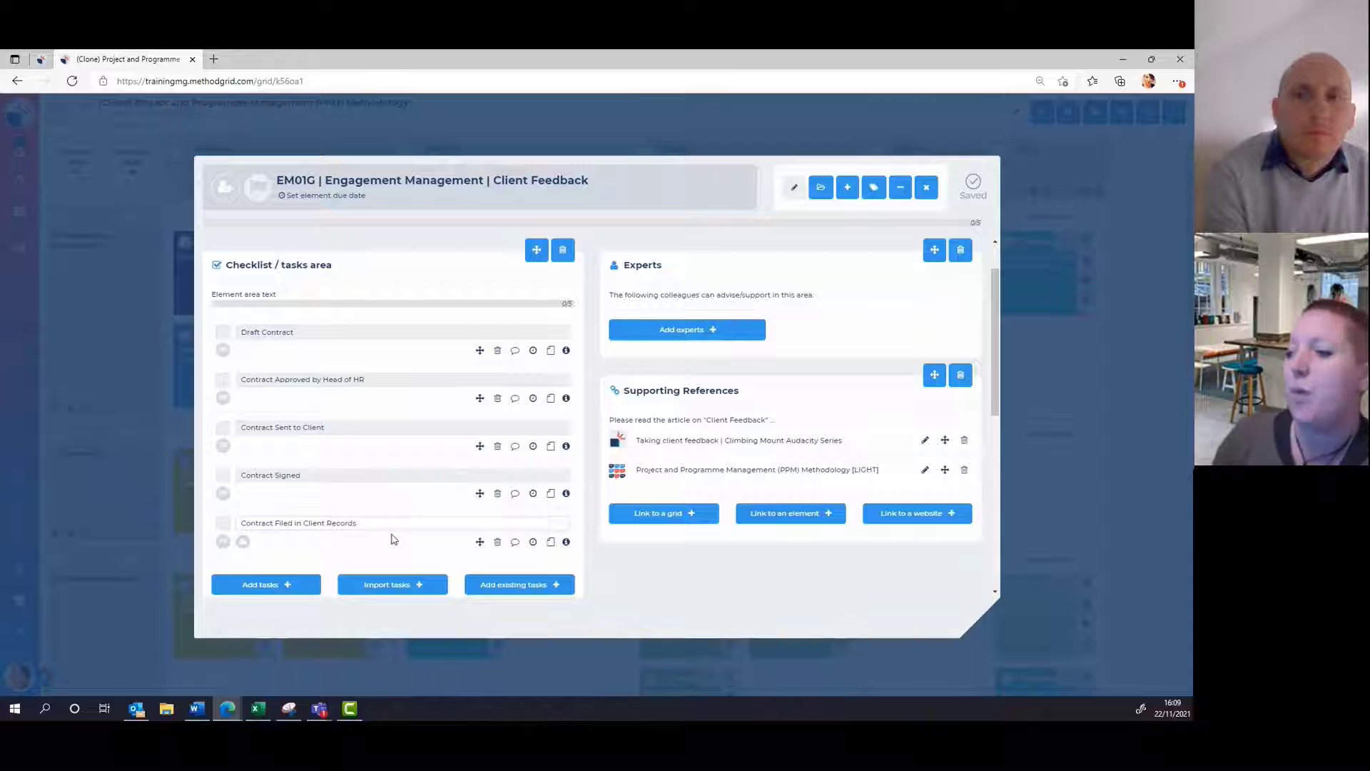
scroll(410, 454, down, 1)
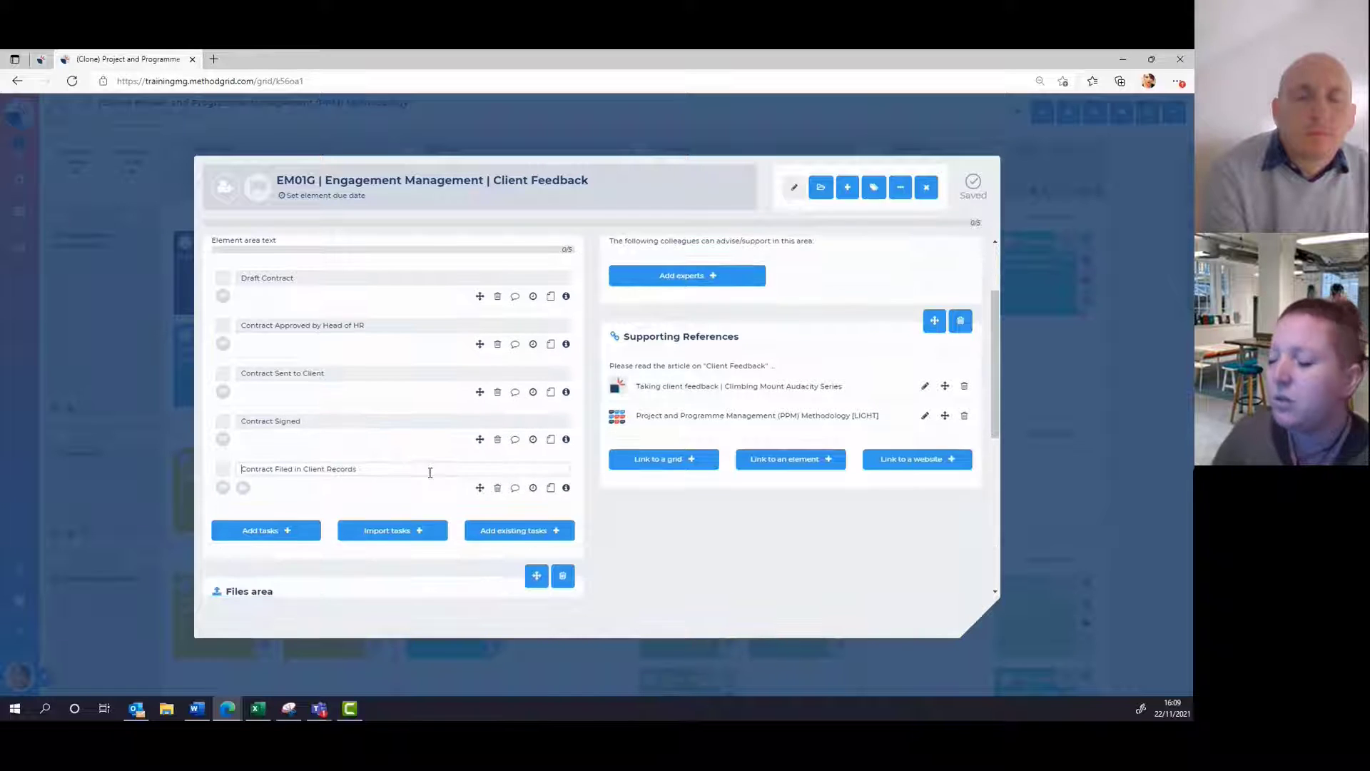
- Add the tasks of an existing Candidate Checklist to the EM01G element's checklist and view the available content area types
click(504, 529)
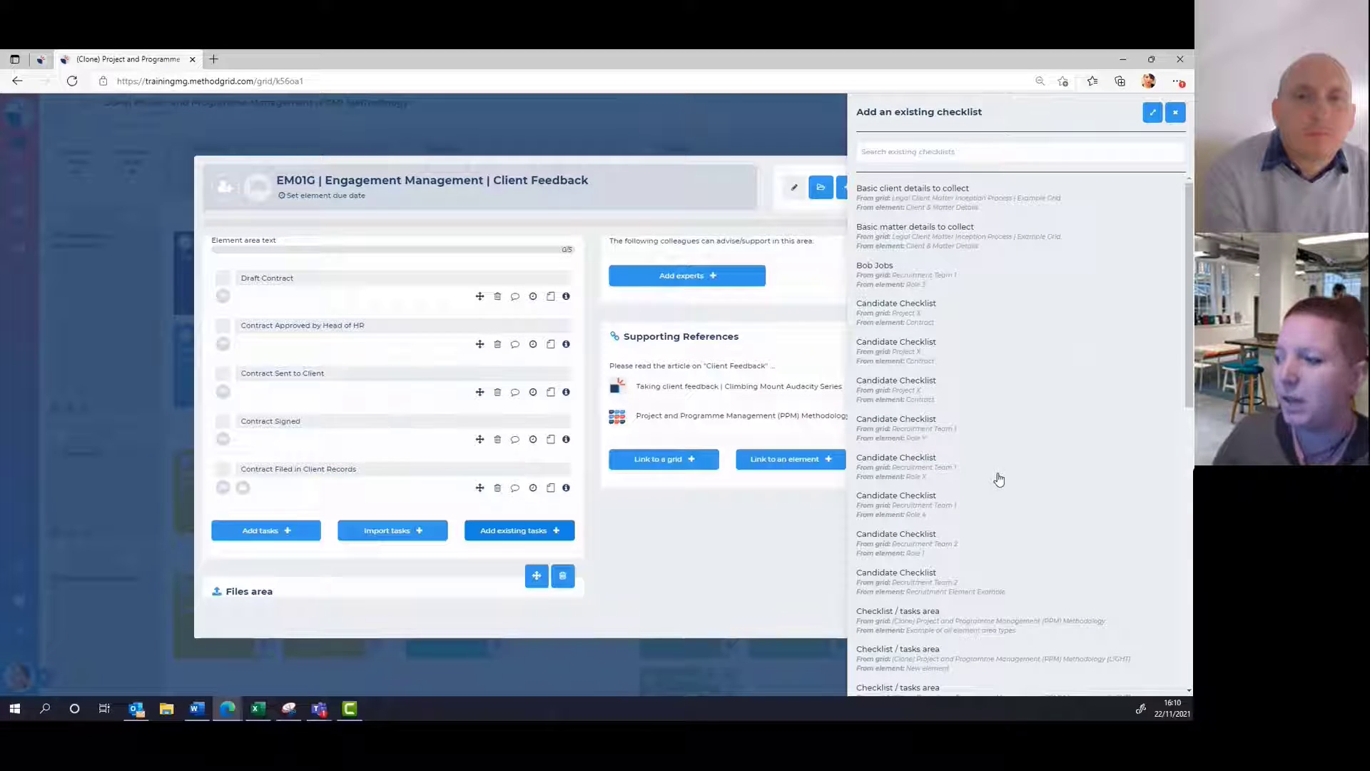
click(902, 349)
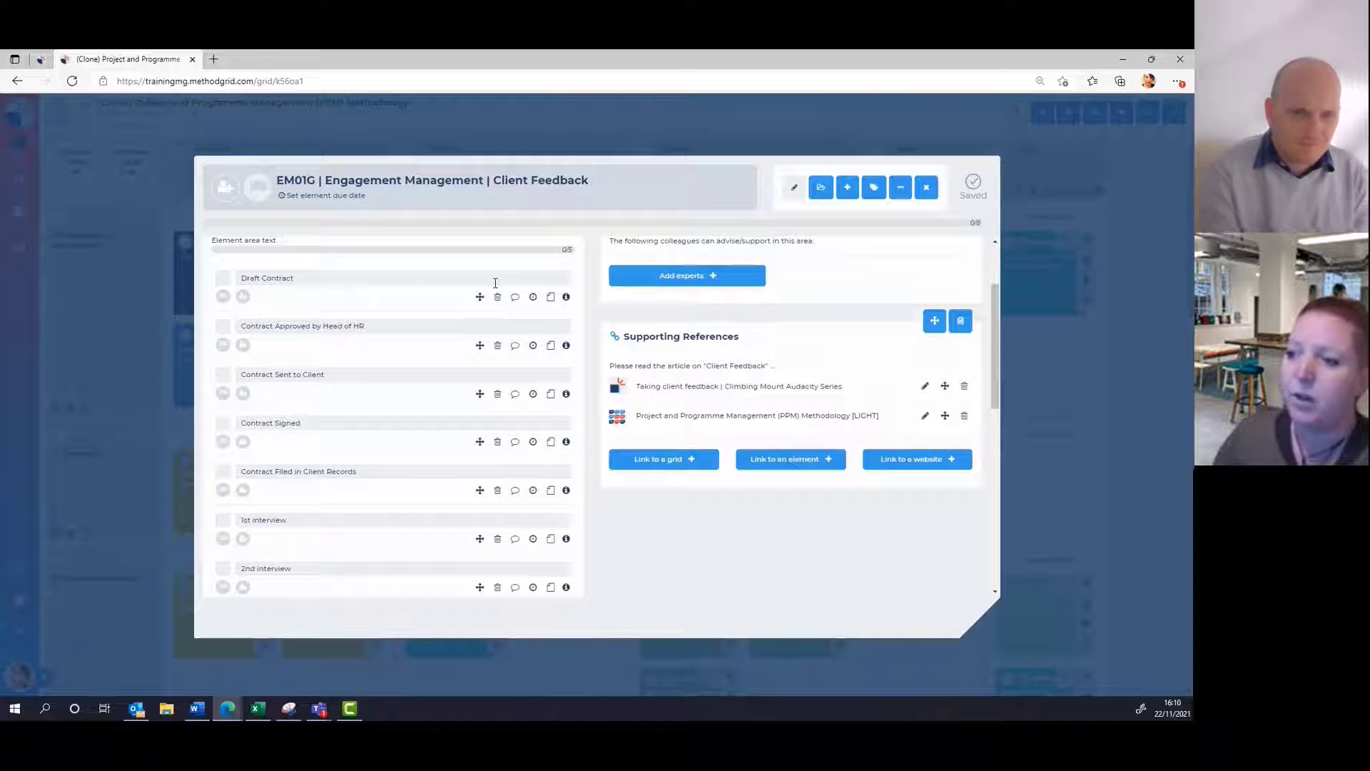
scroll(480, 297, down, 2)
scroll(482, 303, up, 1)
scroll(483, 303, up, 2)
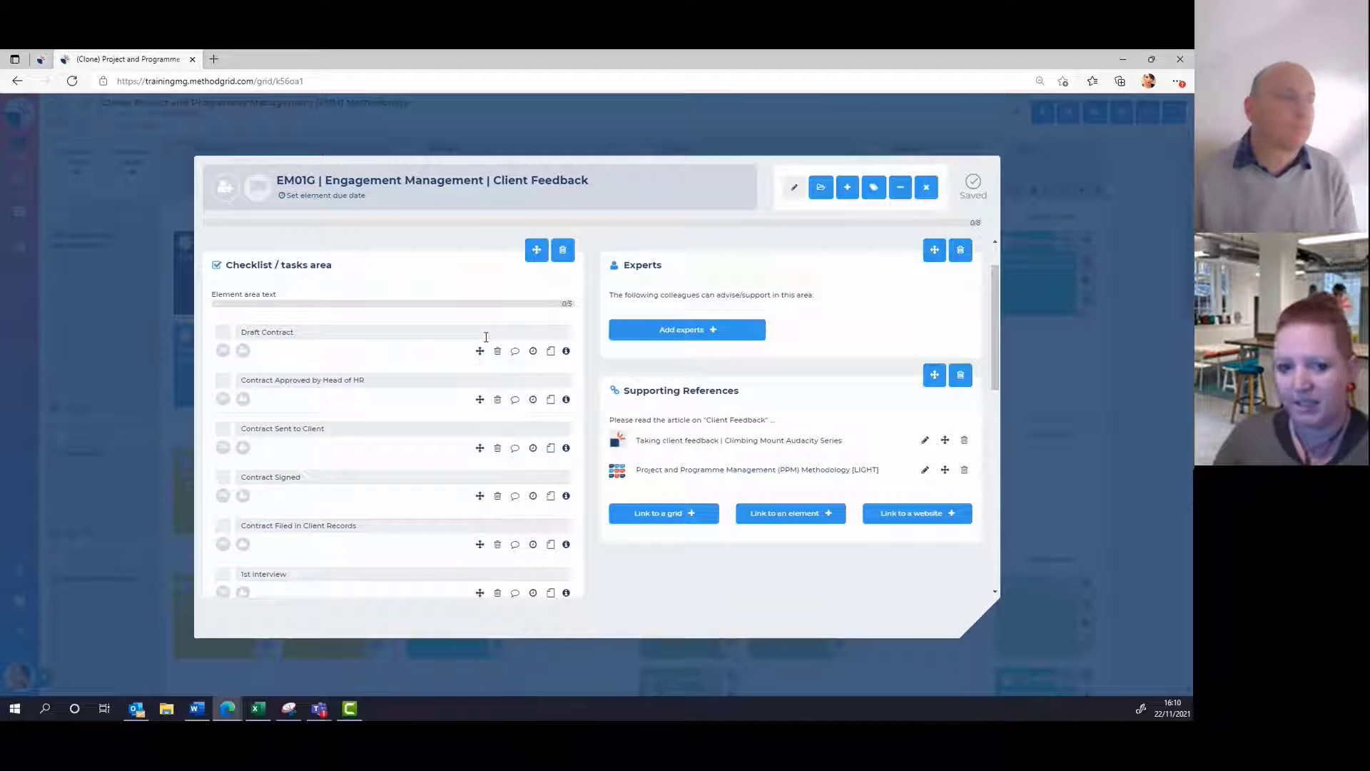
scroll(486, 342, down, 1)
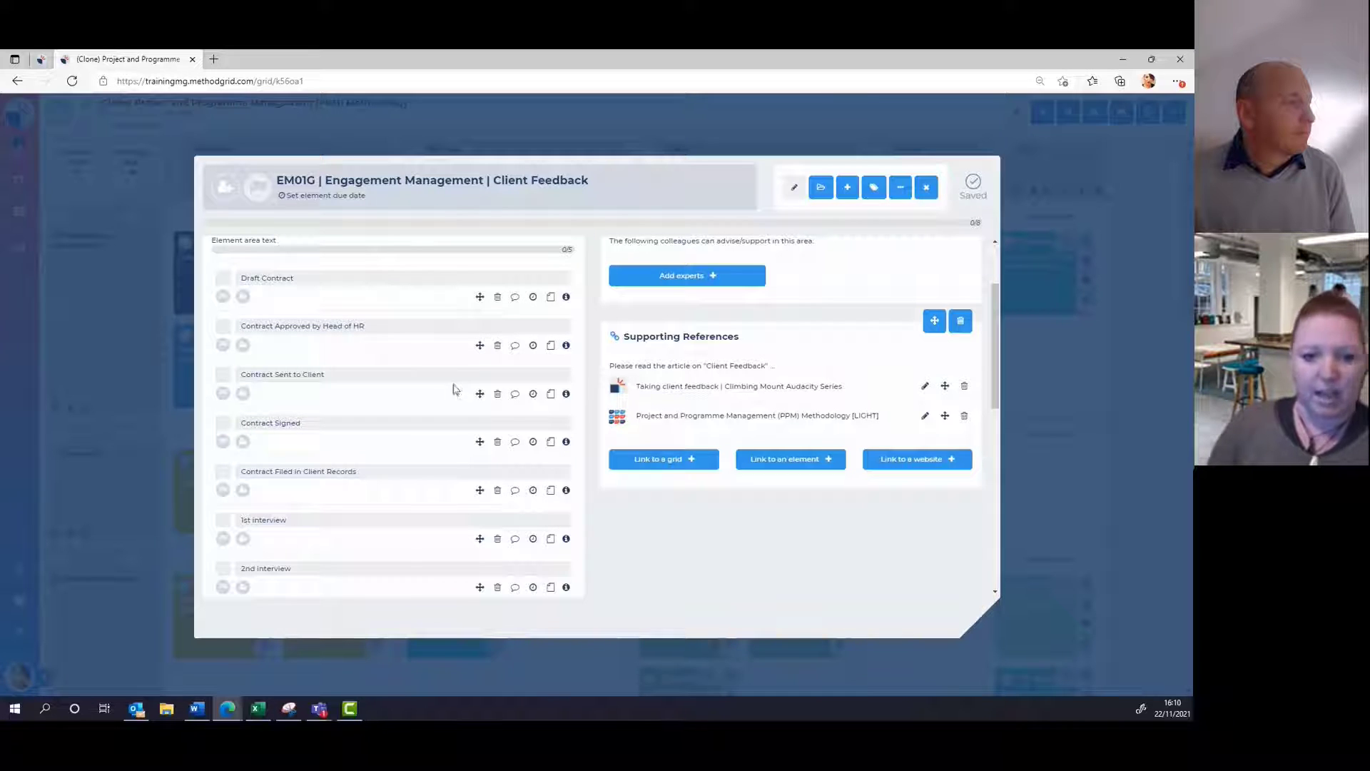
scroll(485, 466, up, 2)
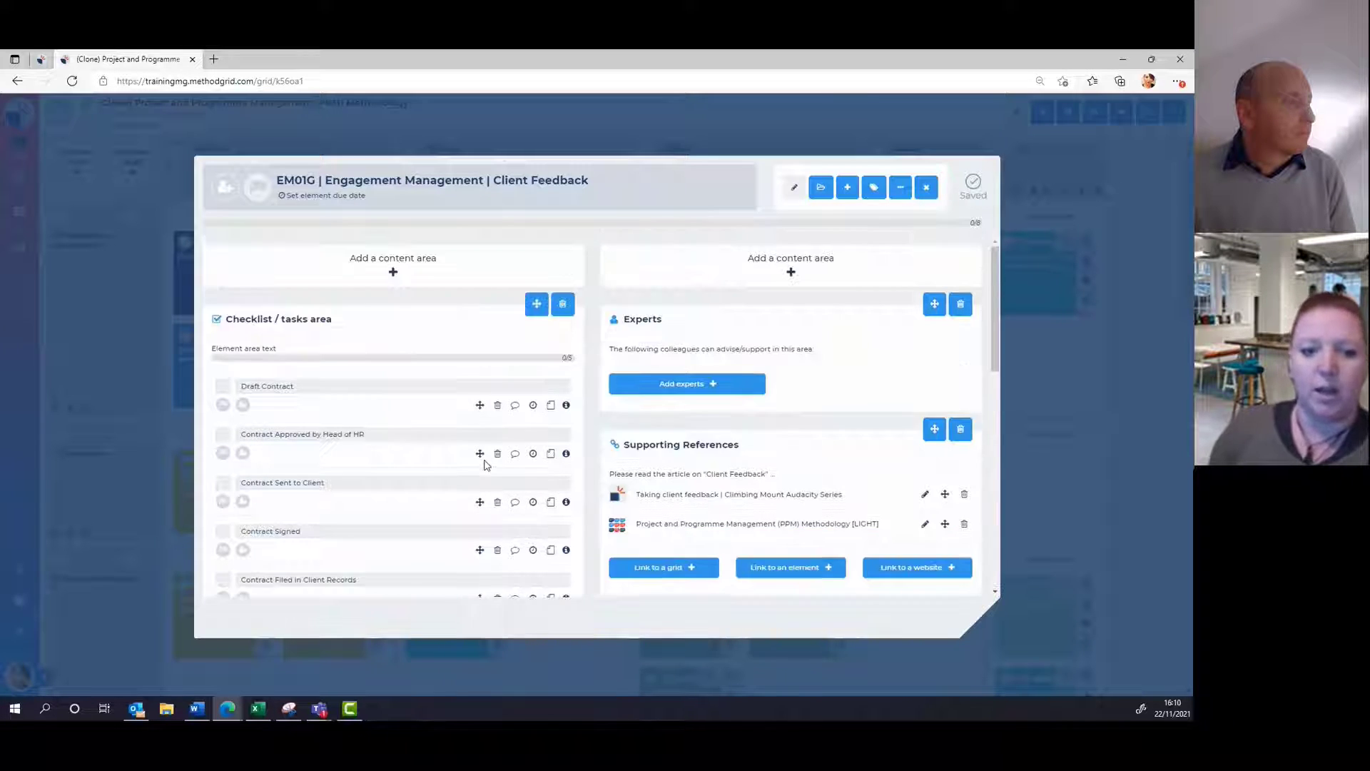
click(849, 194)
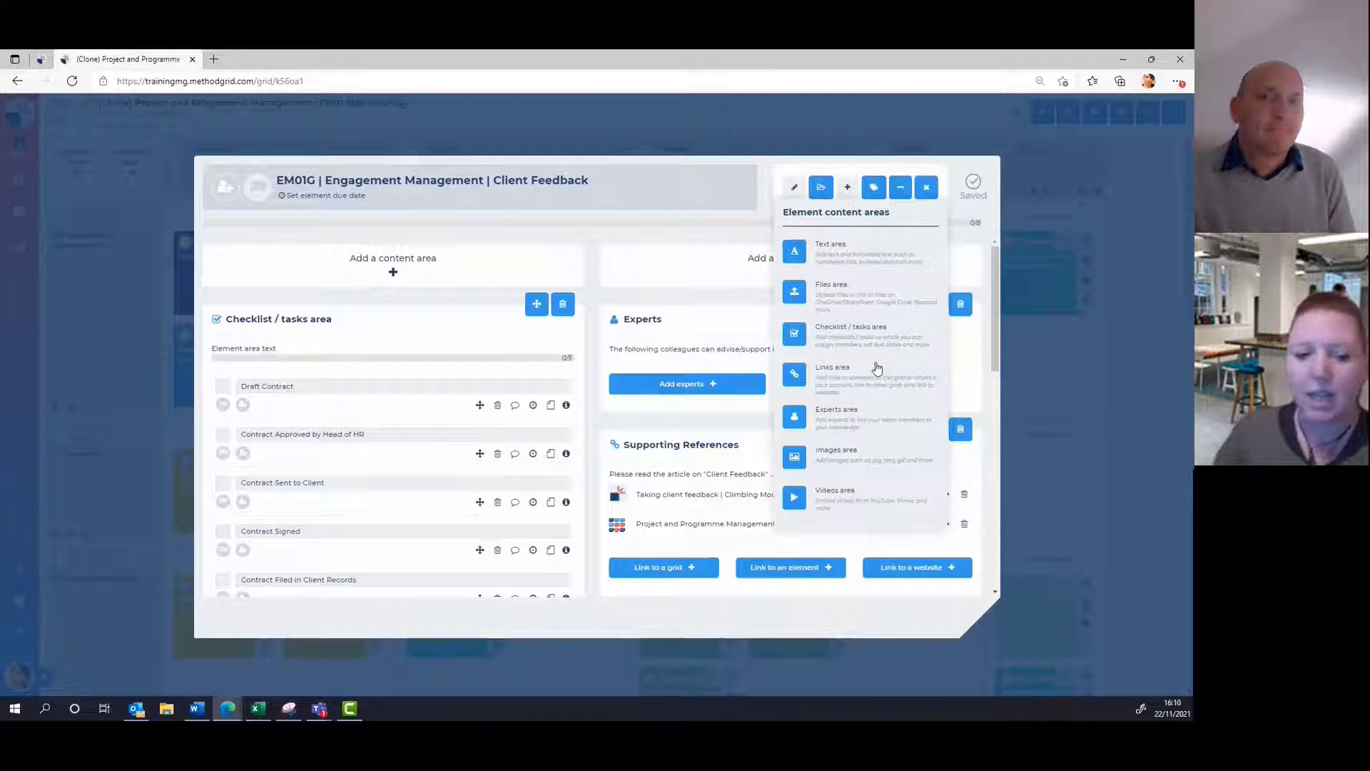
click(847, 187)
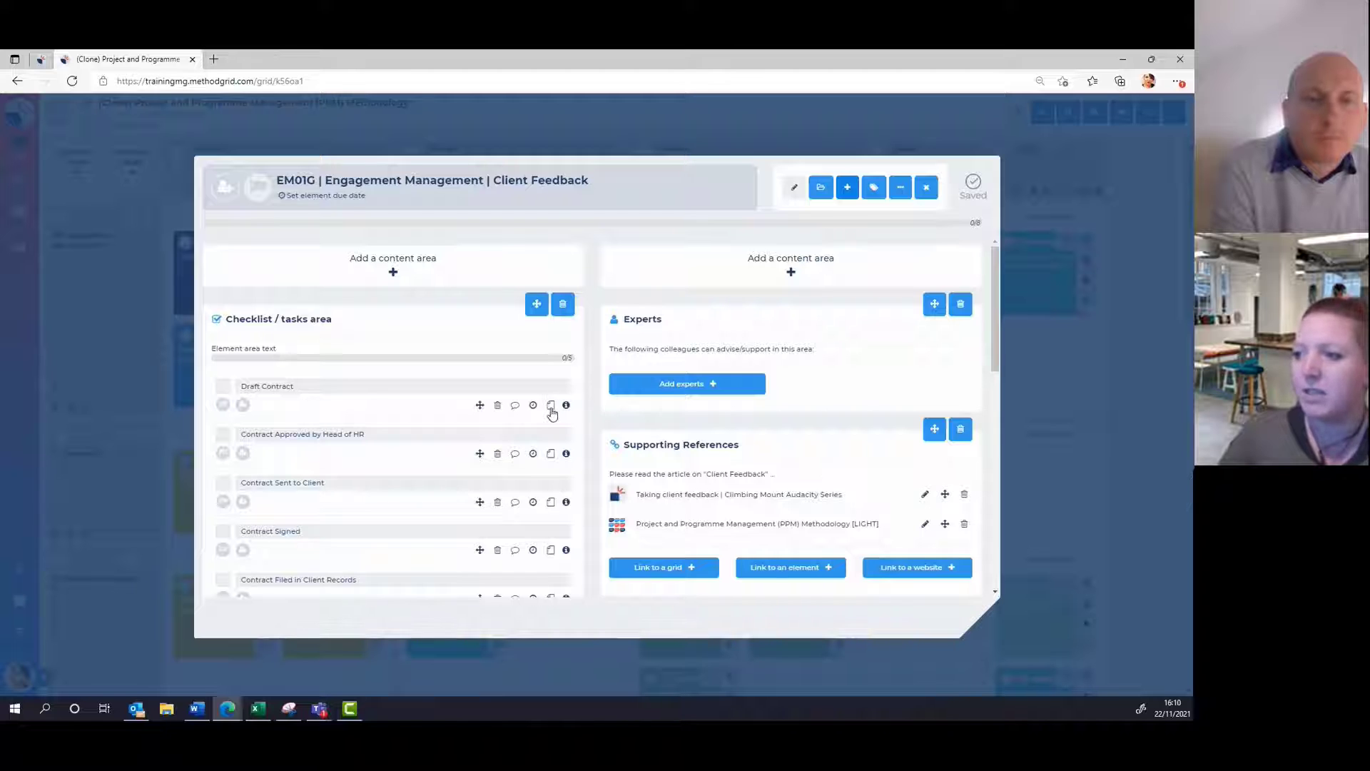
- Require file evidence for completing the Draft Contract task and test the requirement in the element's view mode
click(551, 407)
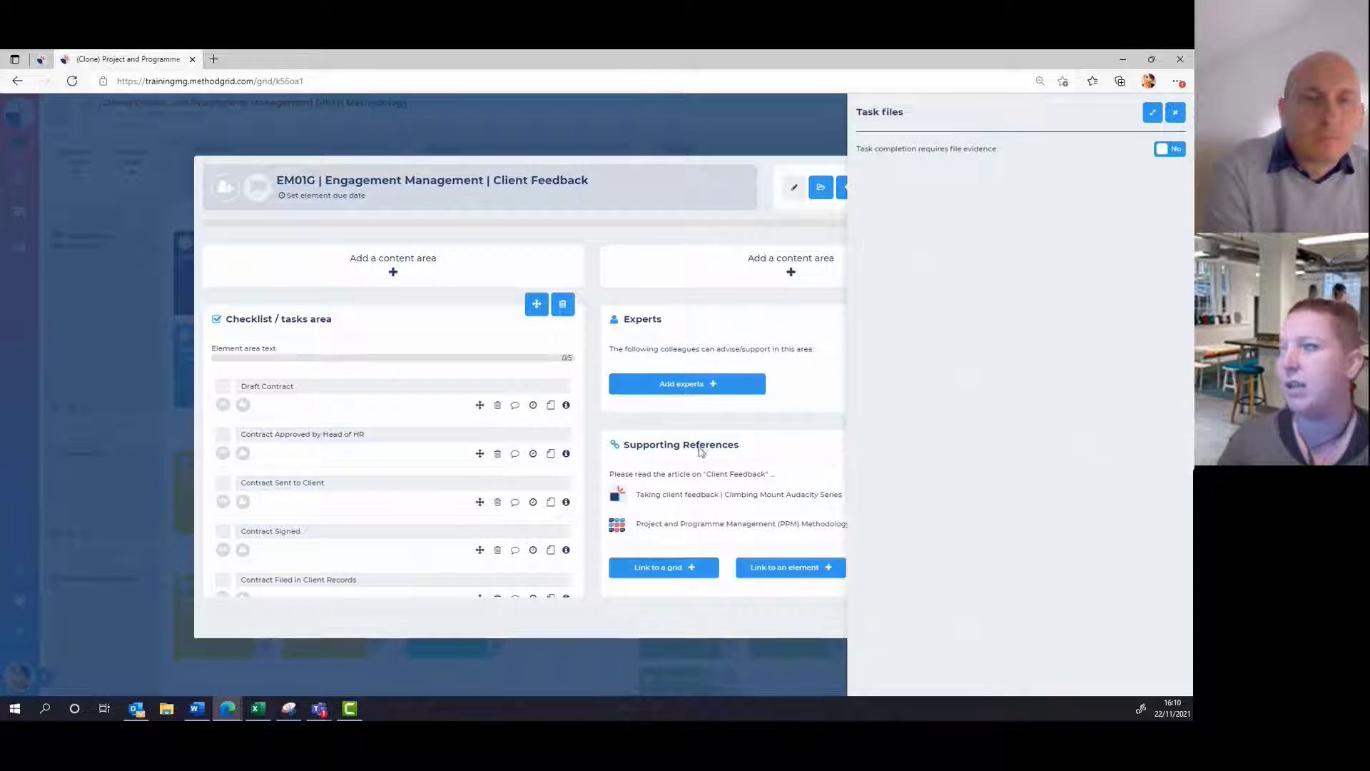
click(1166, 150)
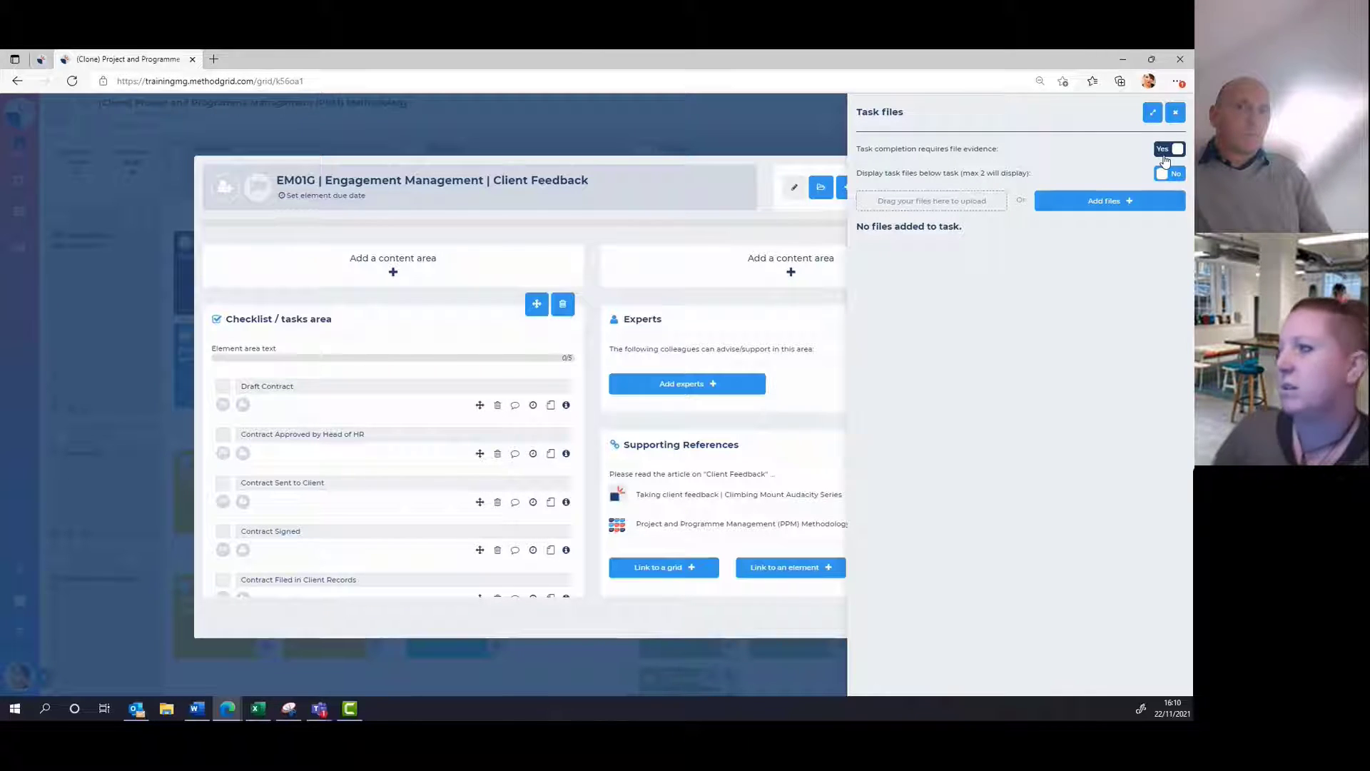
click(1176, 113)
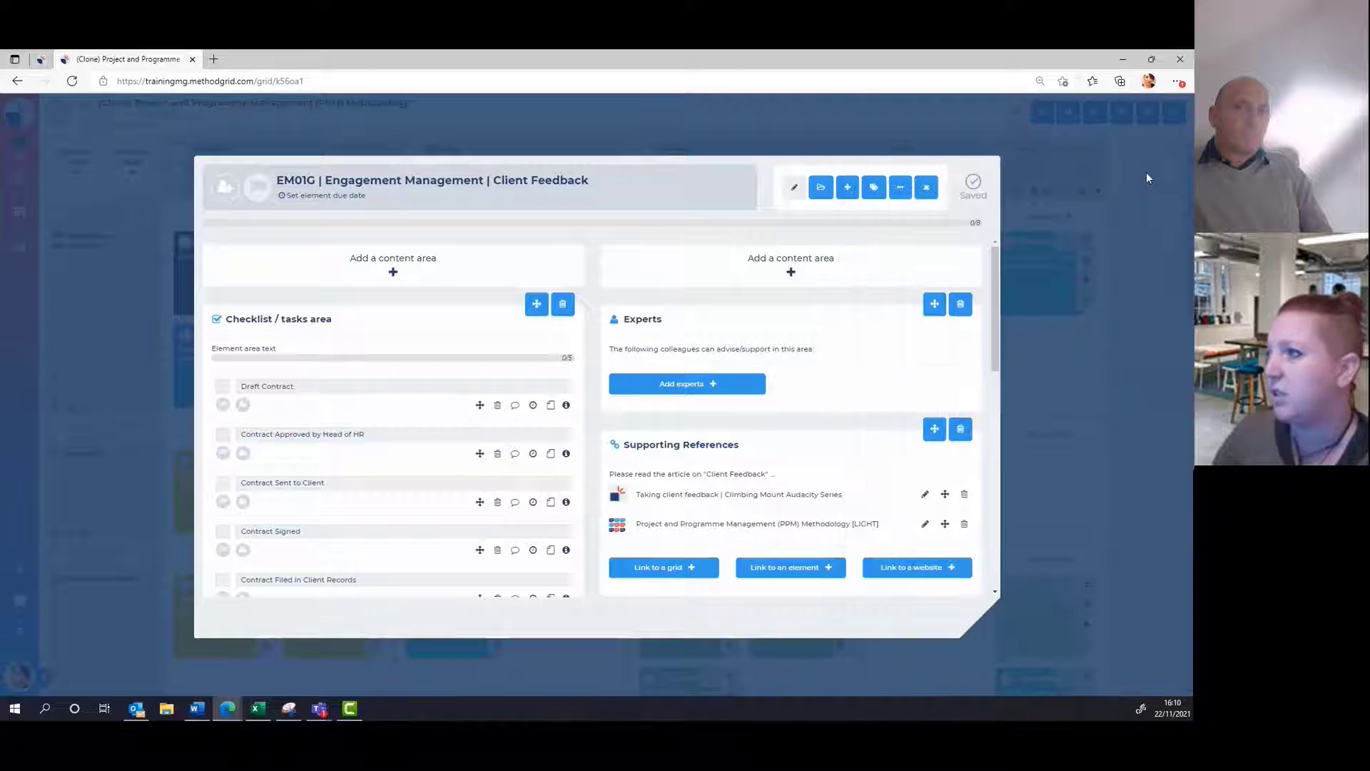
click(801, 190)
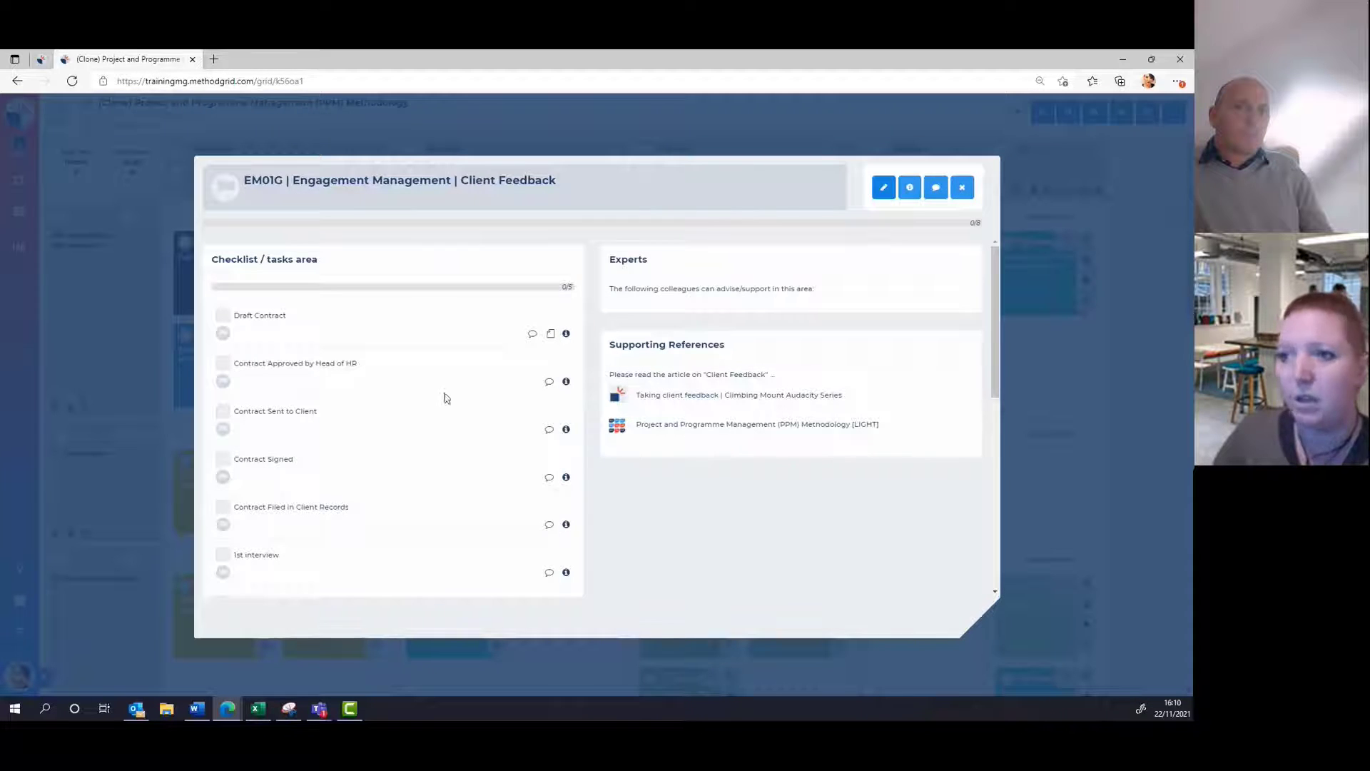
click(228, 316)
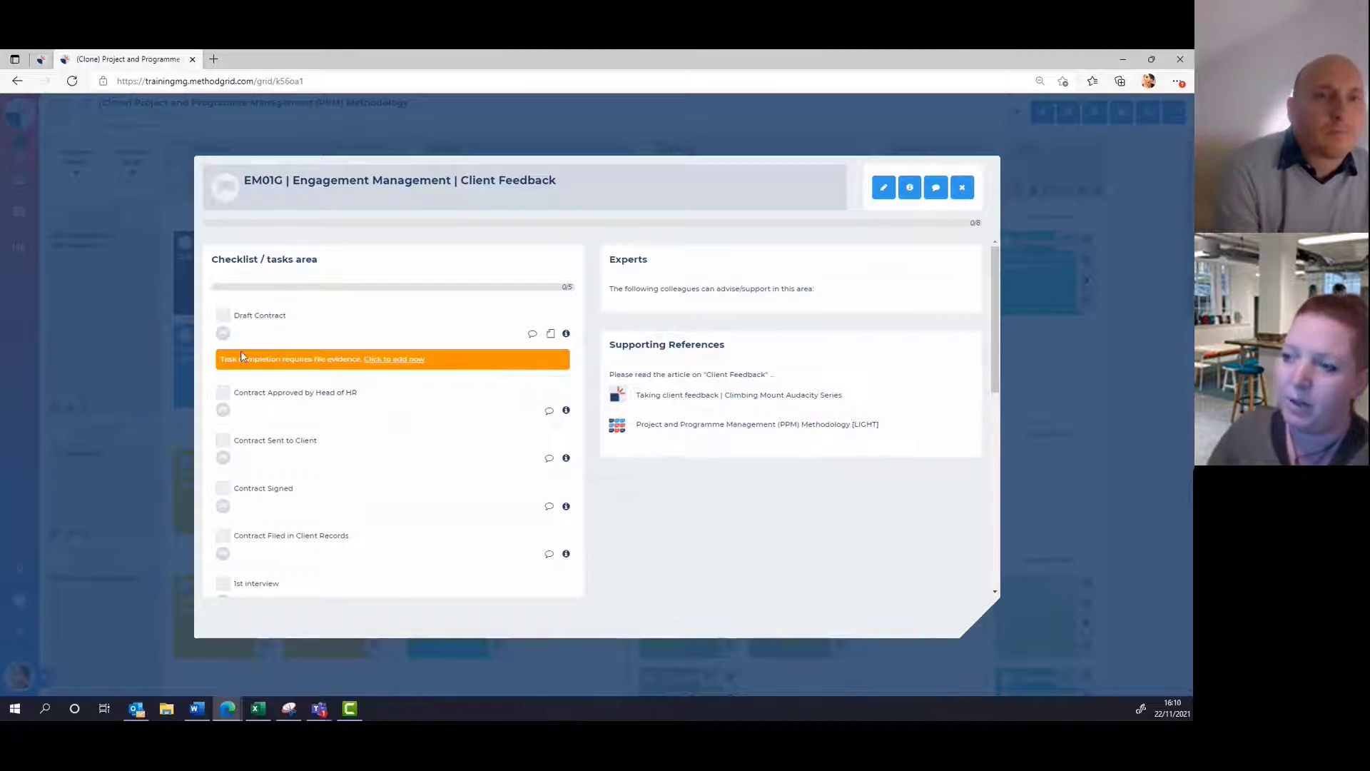
- Upload a portrait photo from the computer's My Stuff folder as Draft Contract evidence and display the task's files below the task
click(397, 360)
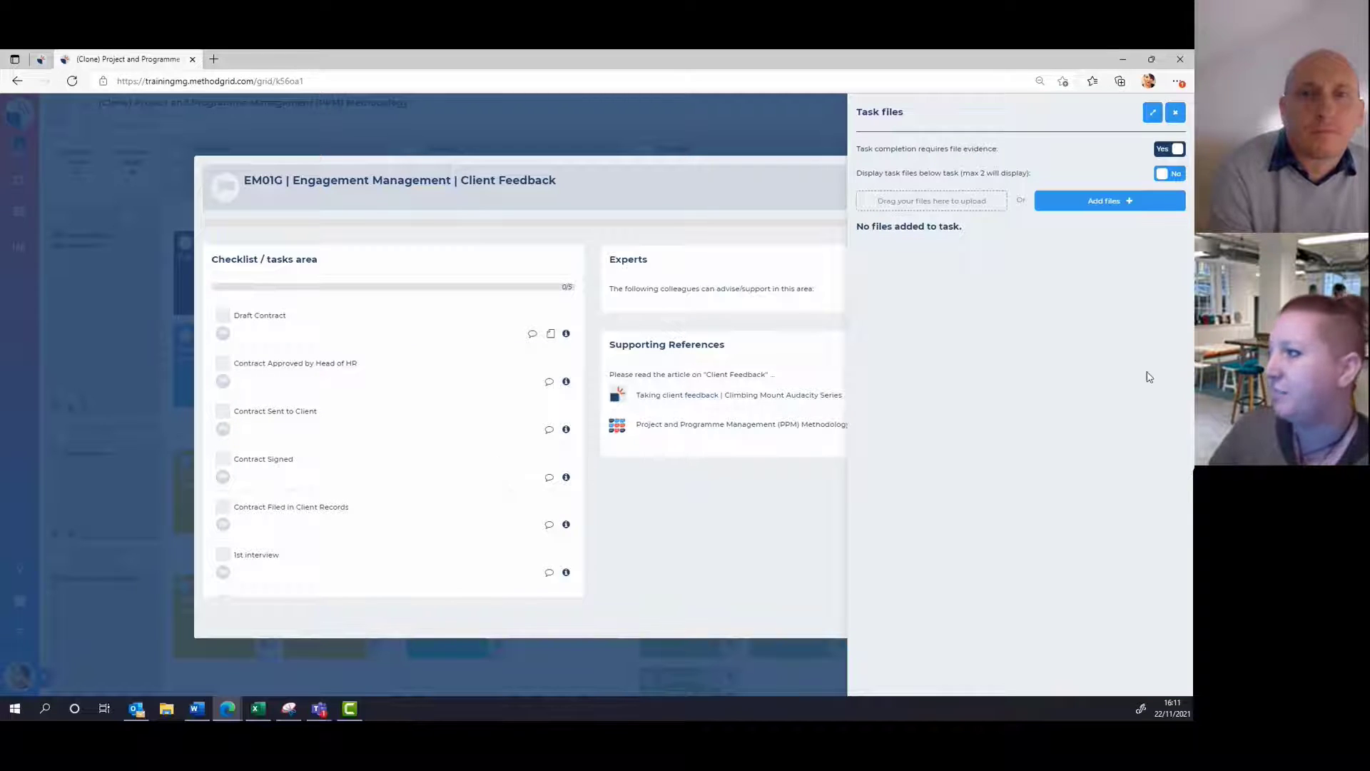
click(1122, 202)
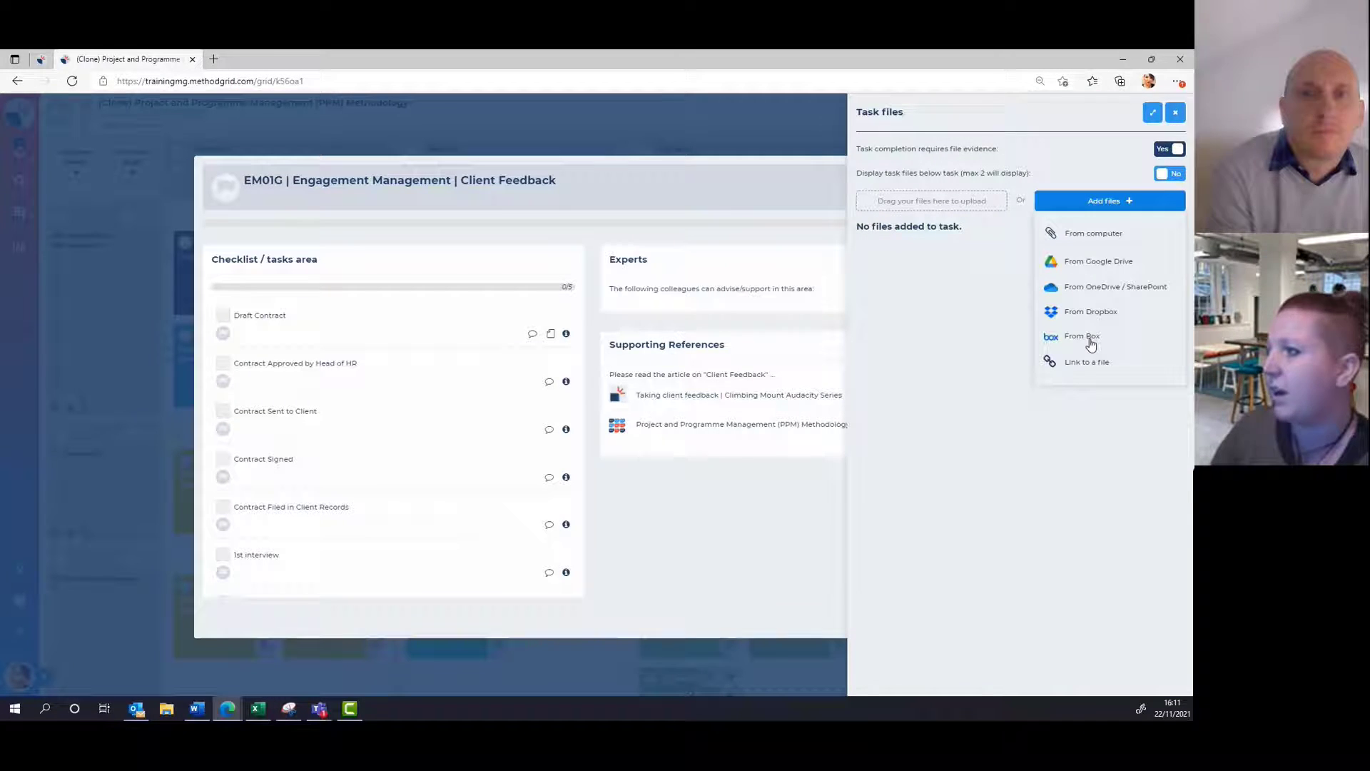
click(1078, 236)
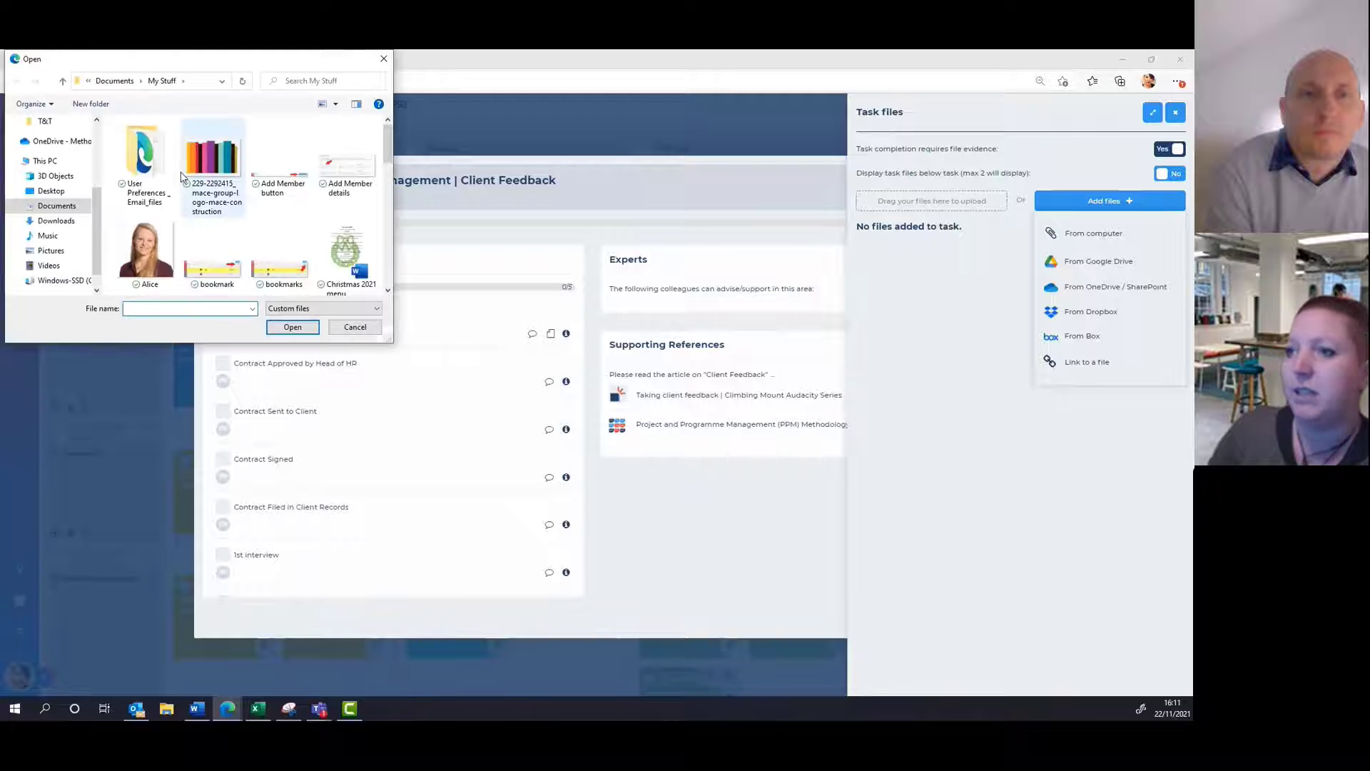
click(146, 250)
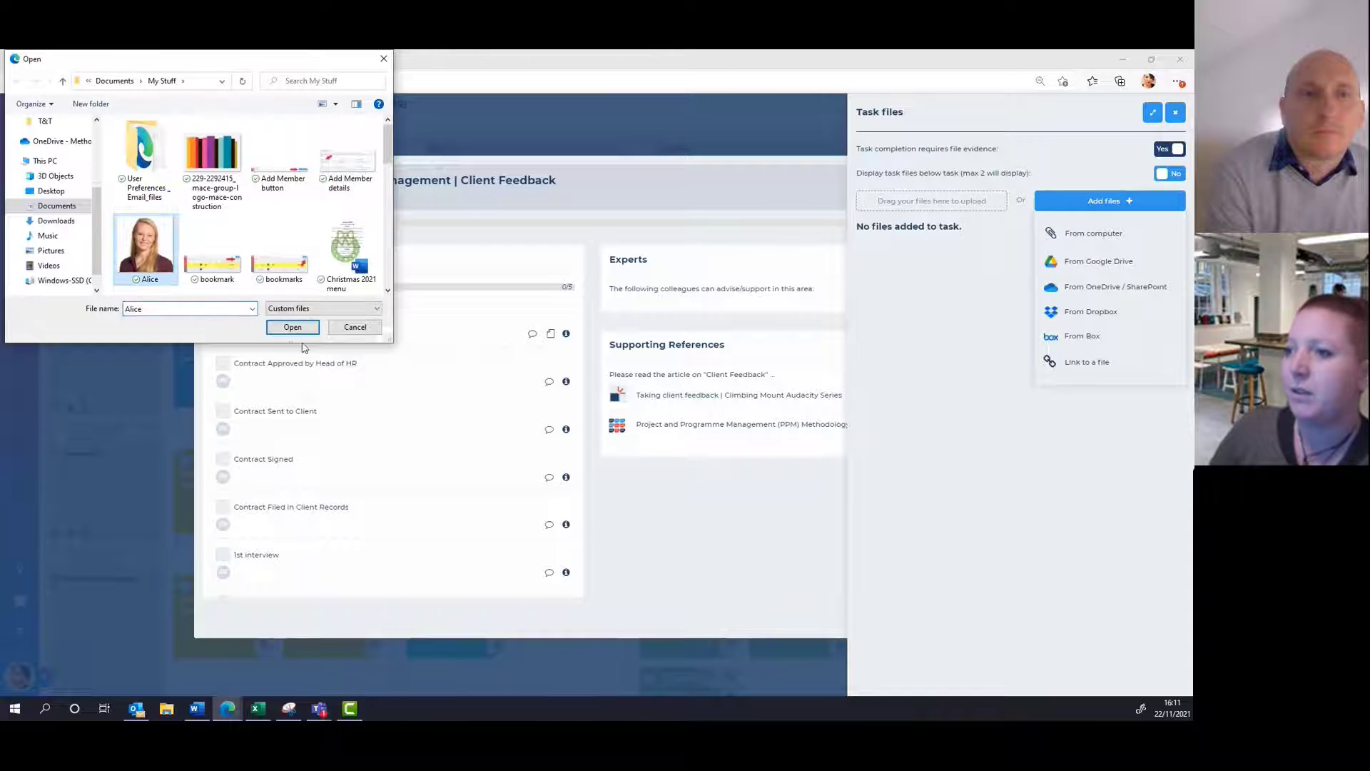
click(292, 329)
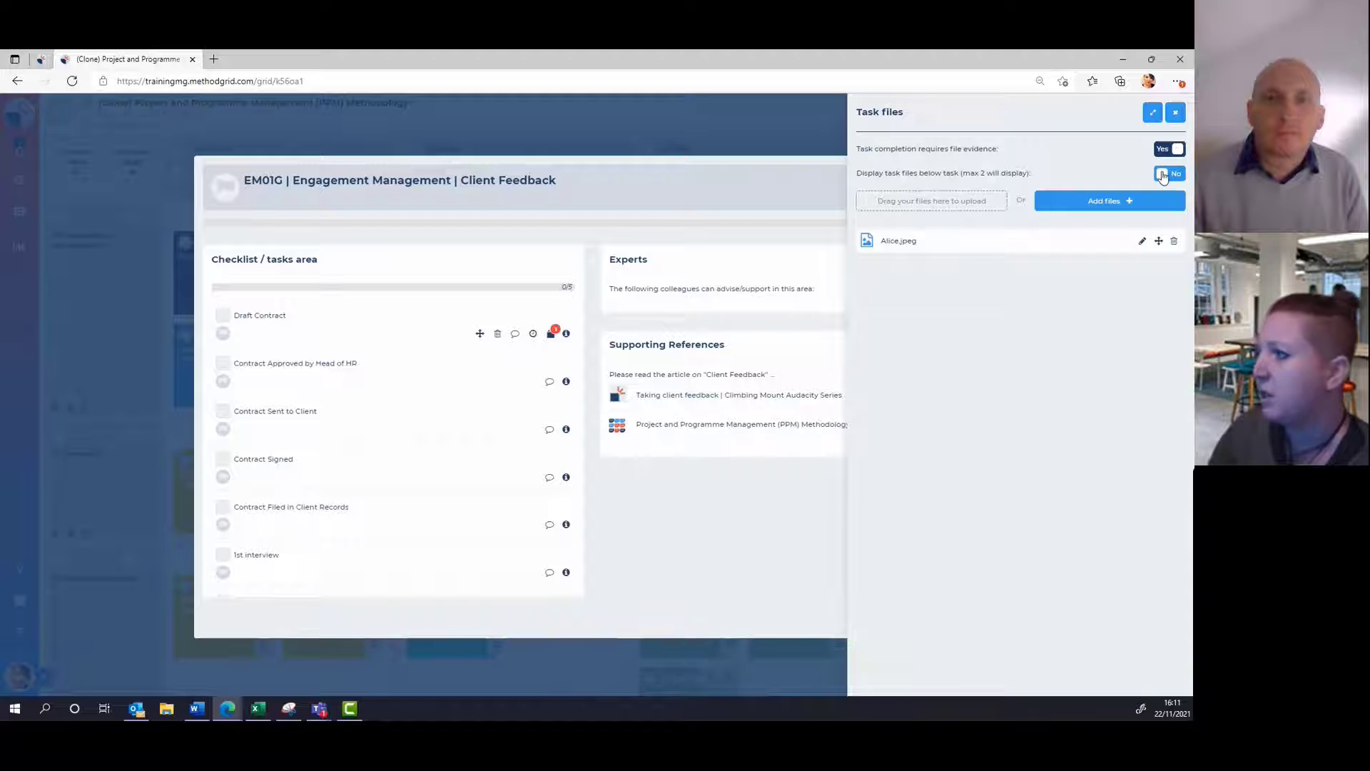
click(1163, 175)
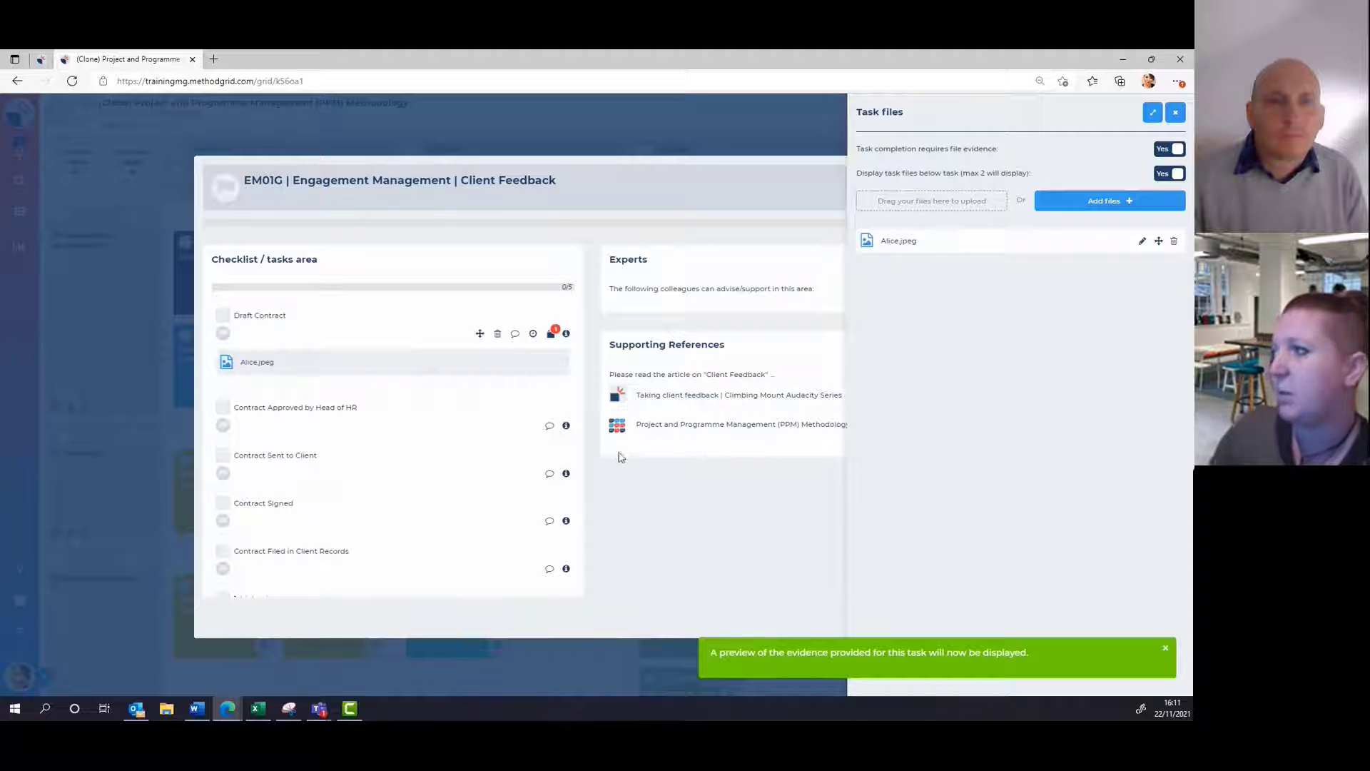
click(1175, 112)
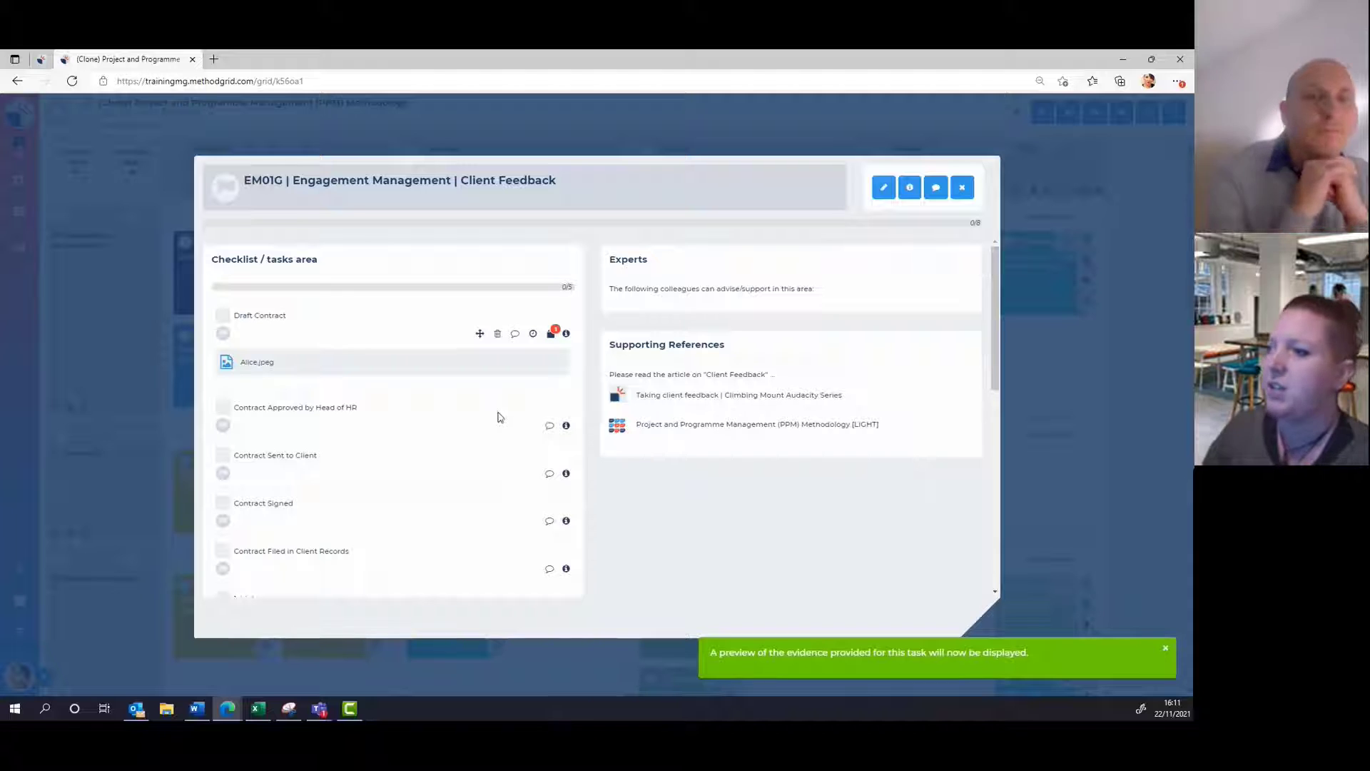
- Mark the Draft Contract task as complete, close the EM01G element and take the cloned grid out of edit mode
click(223, 315)
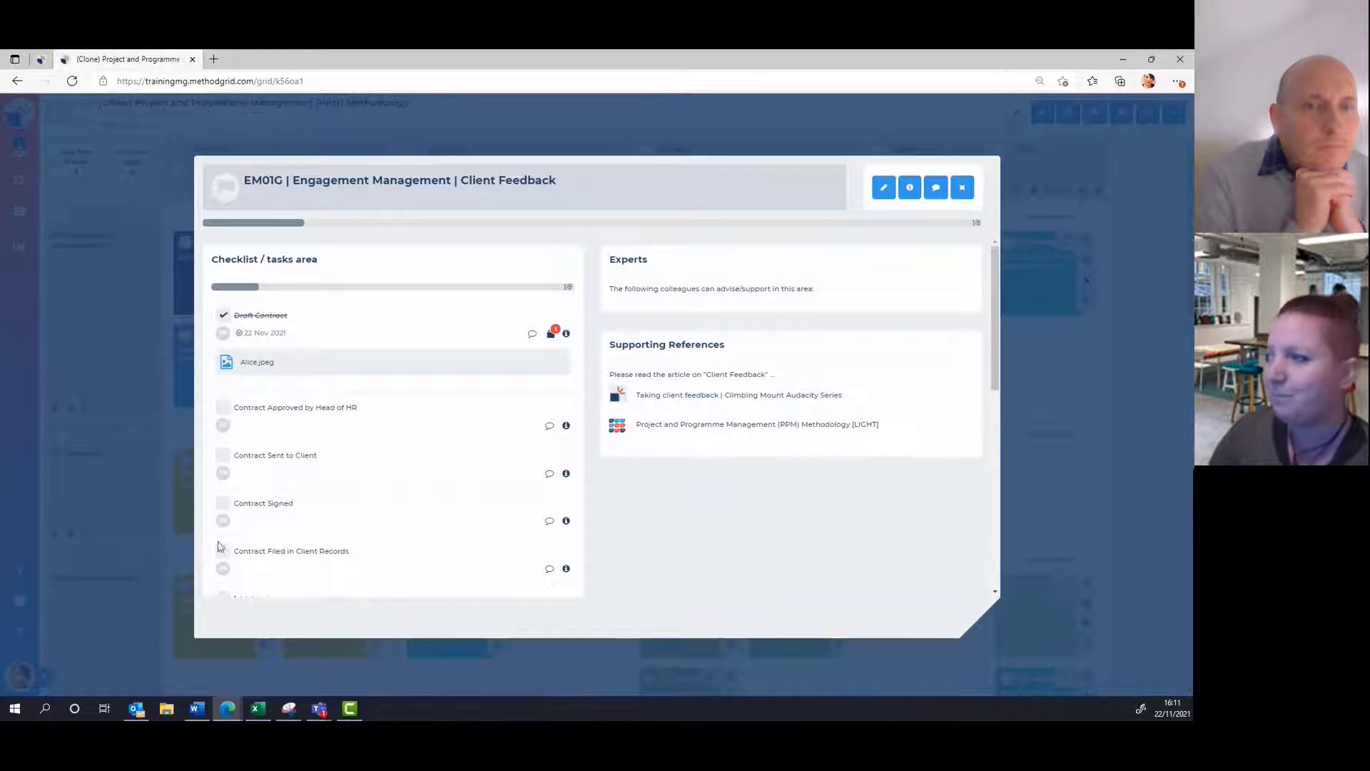
click(960, 191)
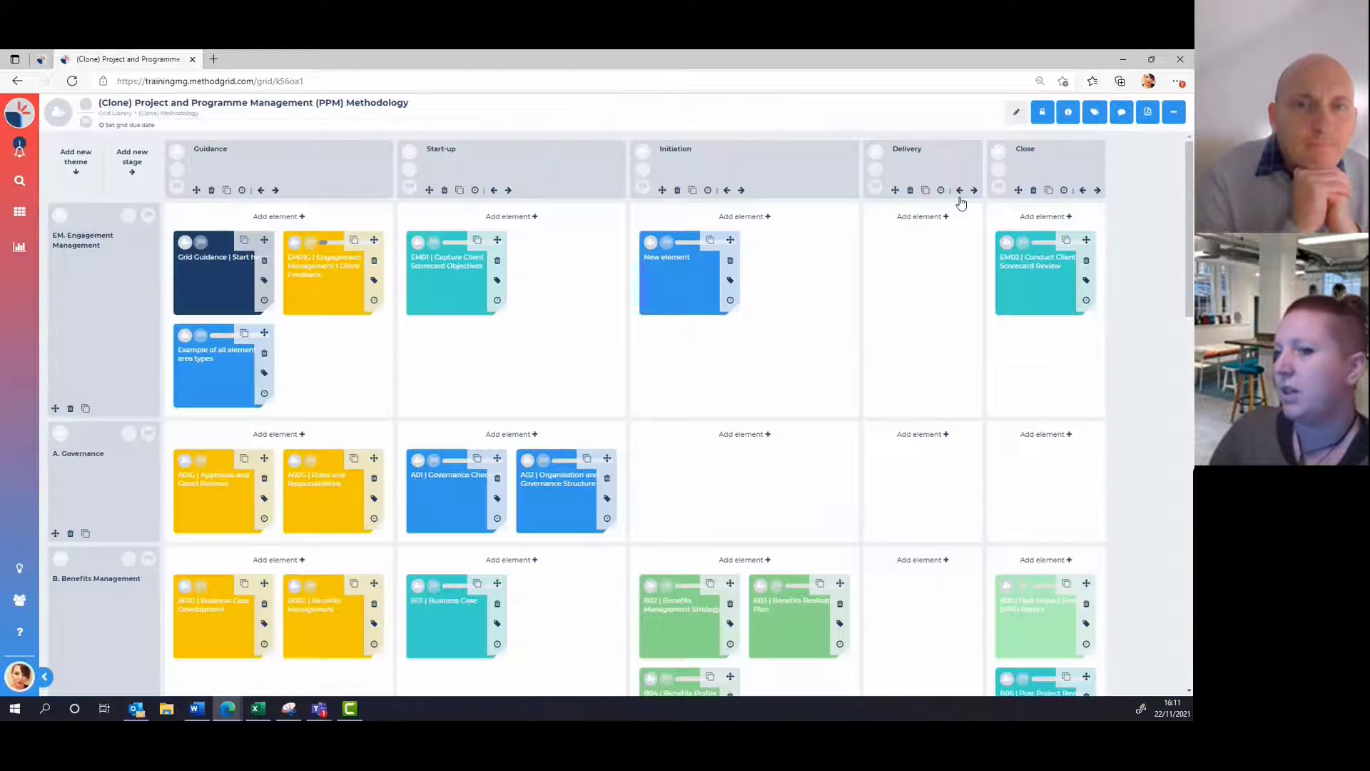
click(1013, 114)
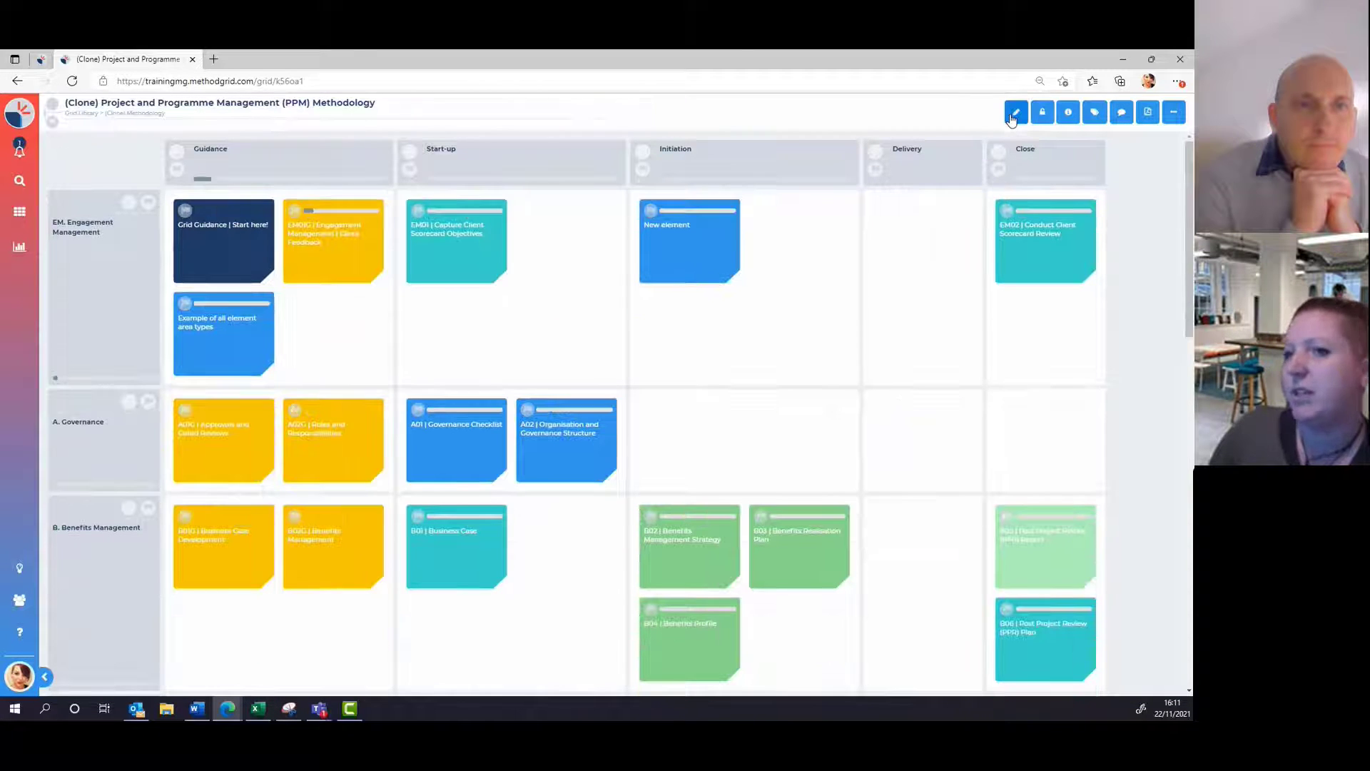
- List the items due this week on the home page and open the Project X grid from there
click(23, 114)
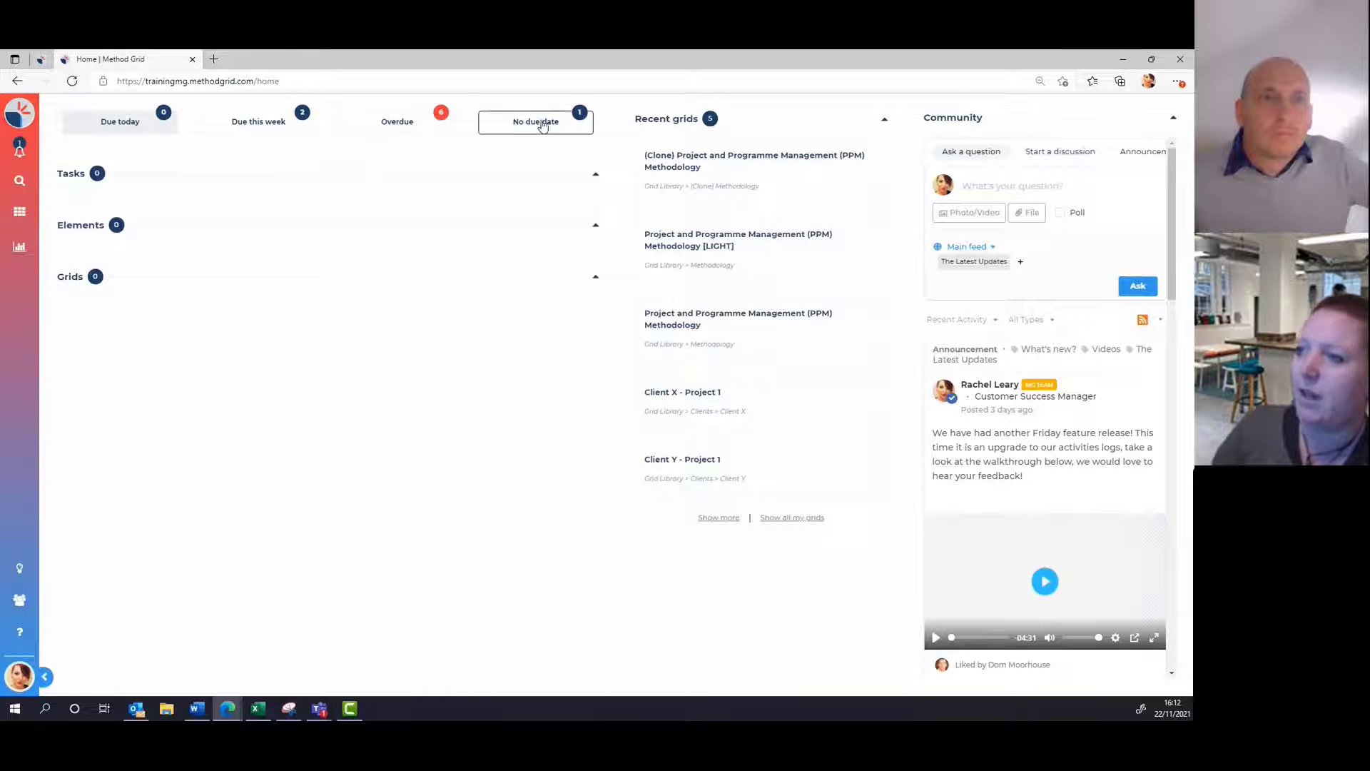
click(254, 130)
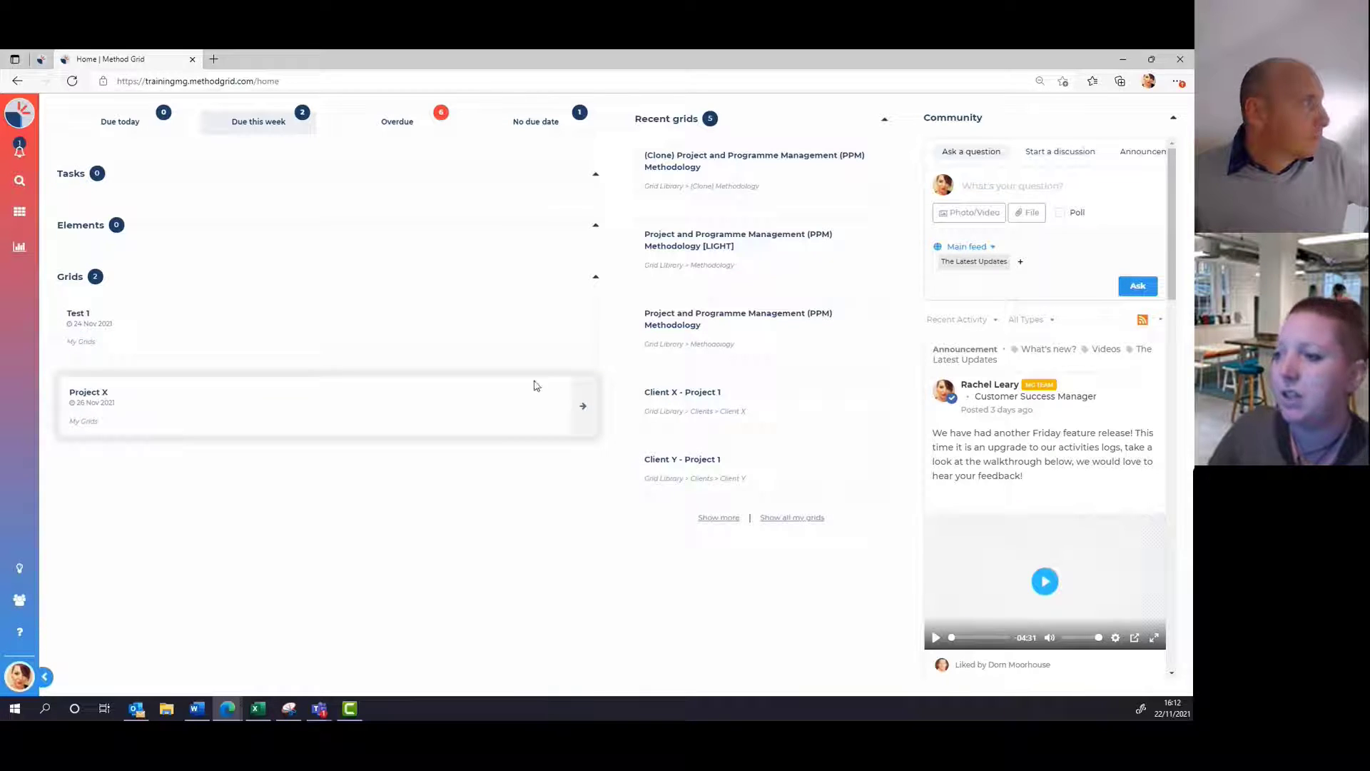
click(587, 425)
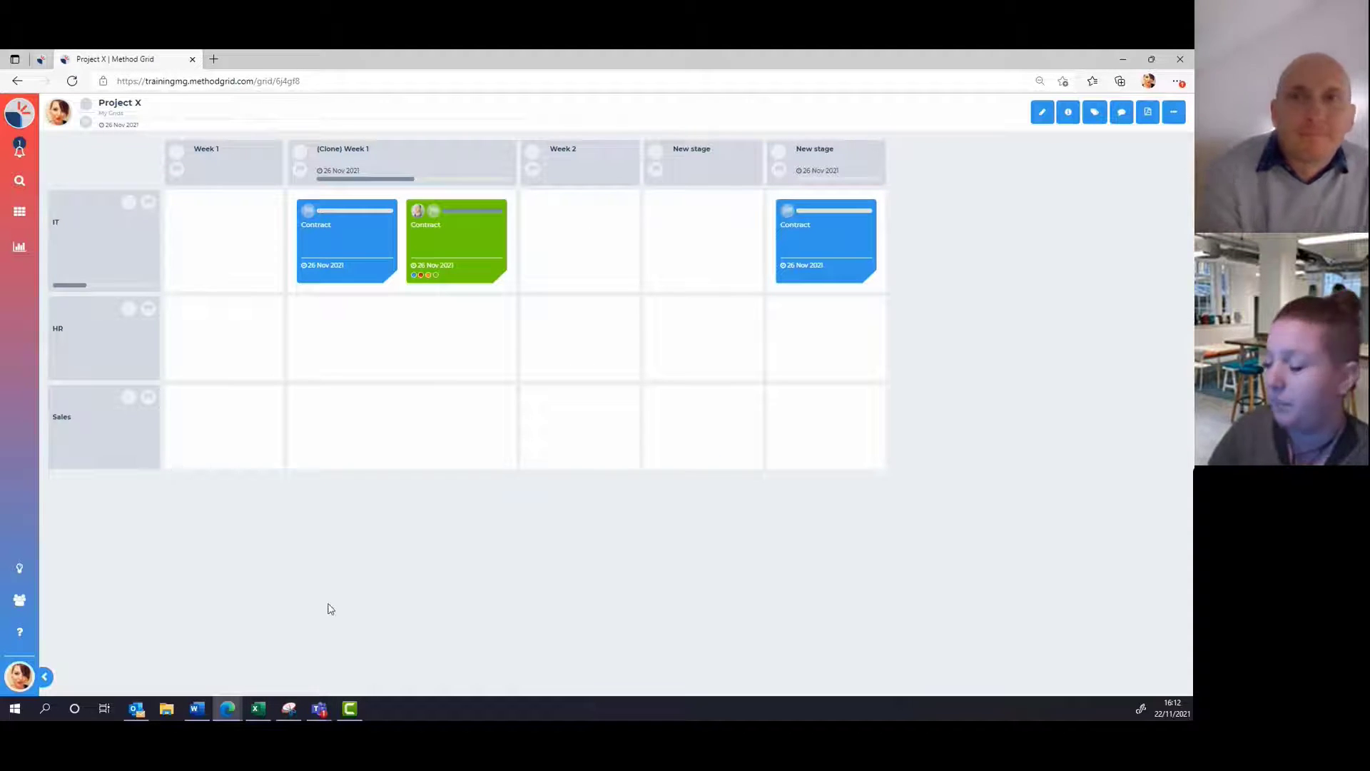
- Review the overdue tasks on the home page and view the Project X element that contains the overdue Task 3
click(10, 114)
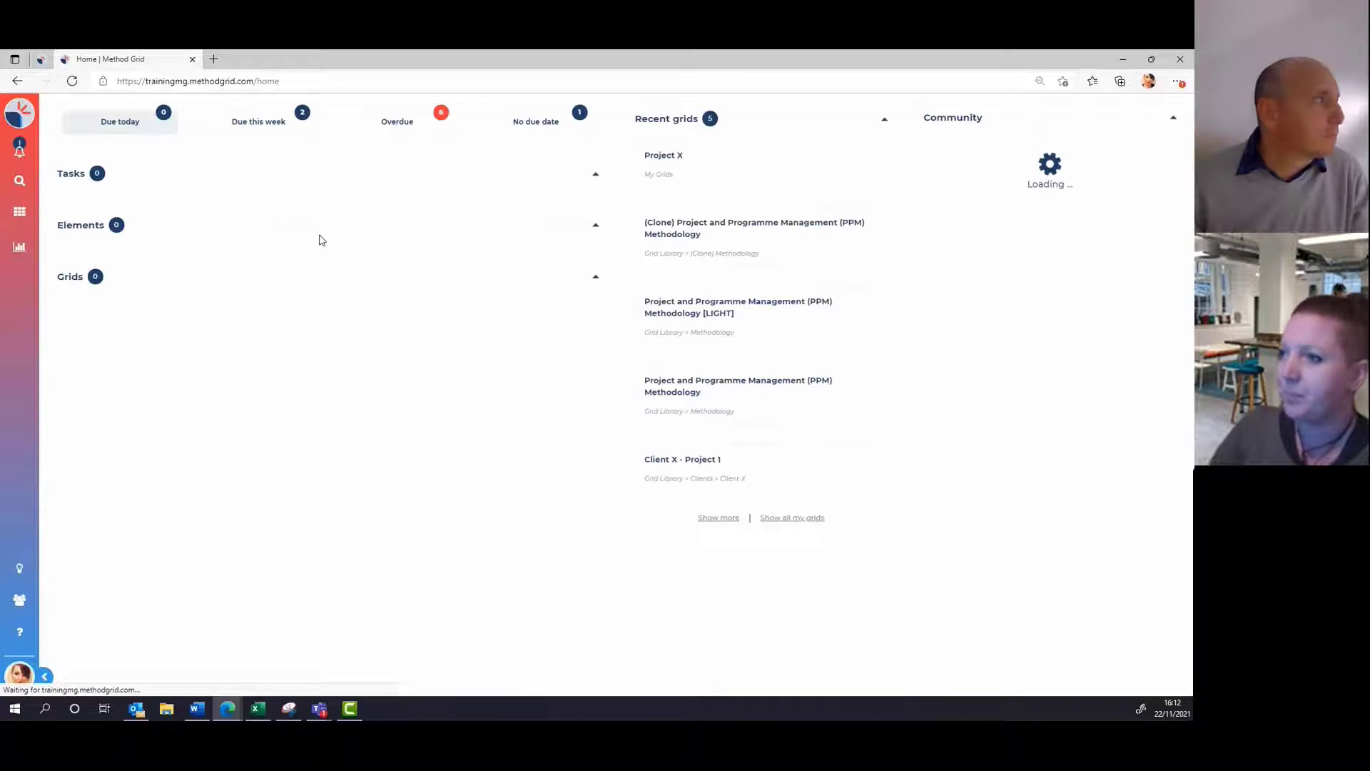
click(391, 125)
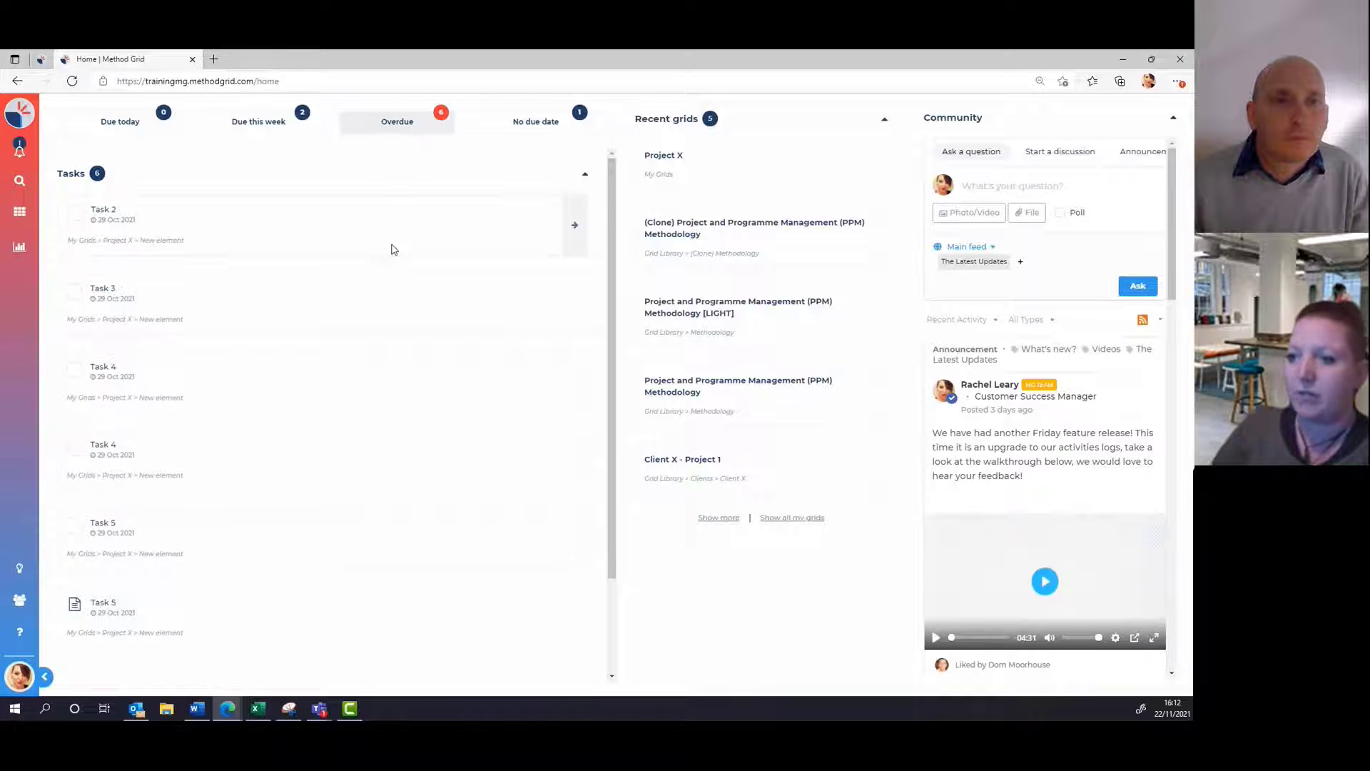
scroll(398, 339, down, 2)
scroll(397, 339, up, 2)
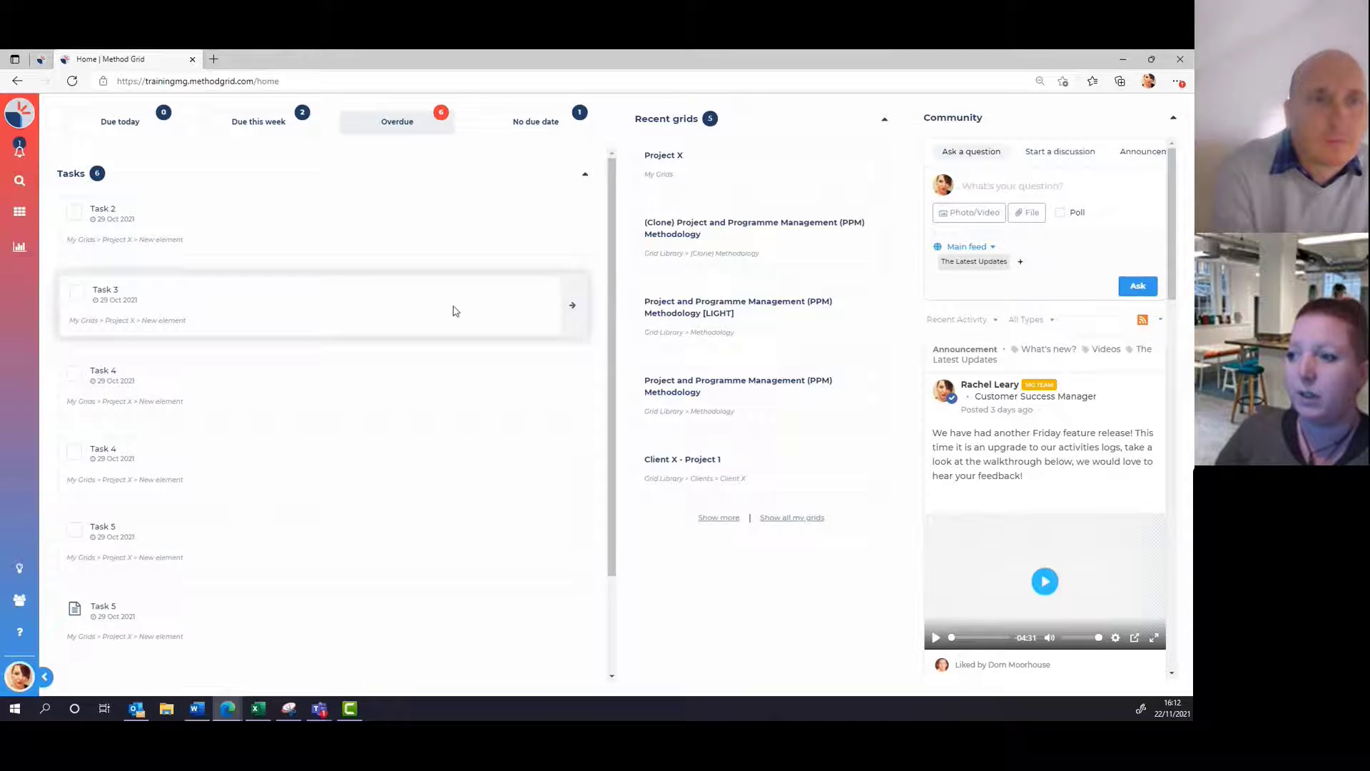
click(574, 305)
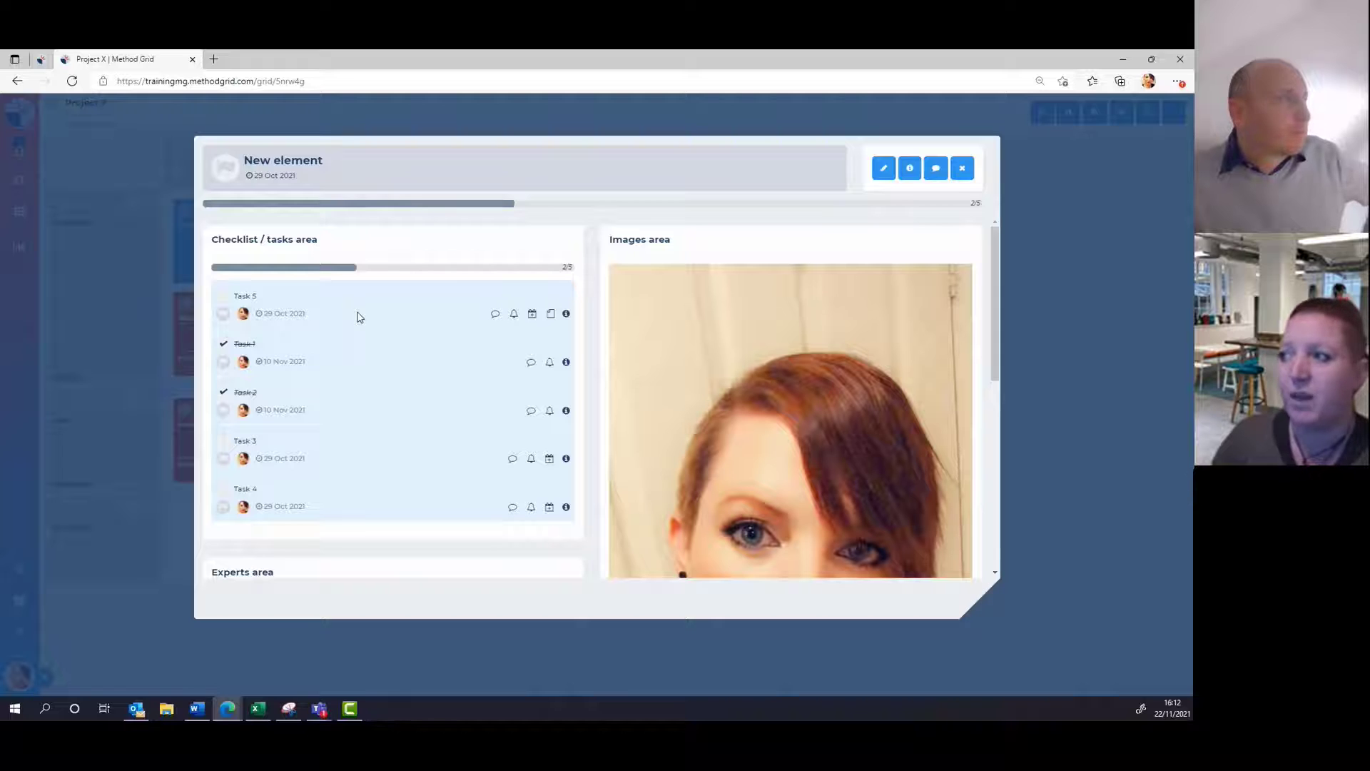
click(963, 167)
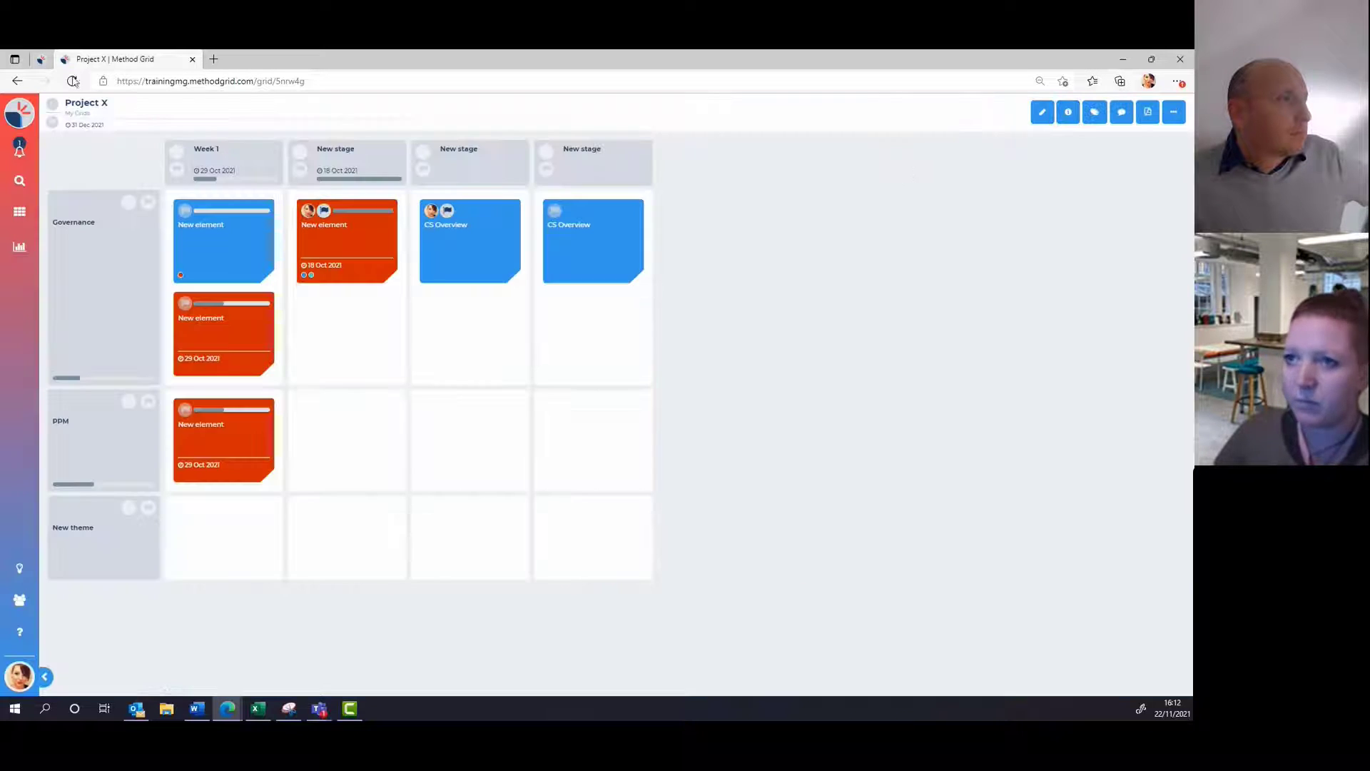
- Return to the home page and open the help panel
click(19, 113)
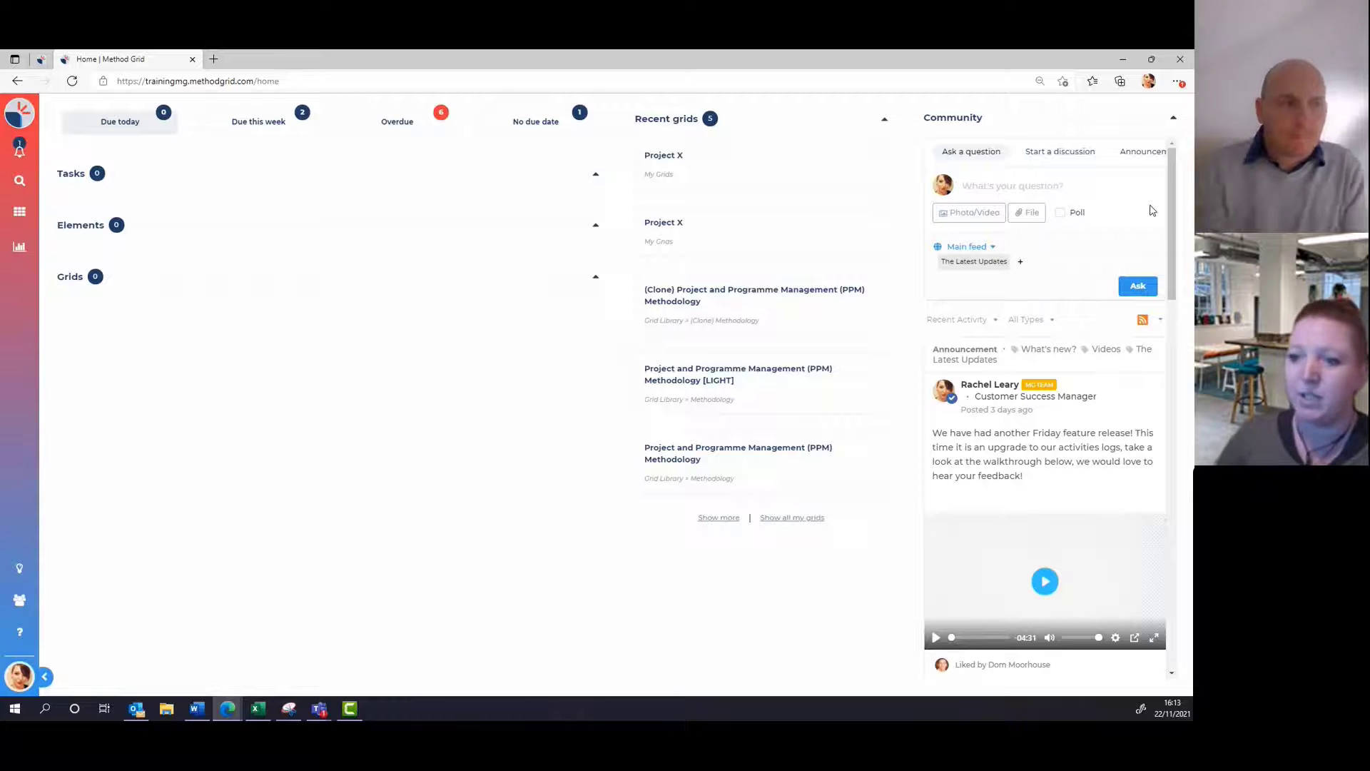
click(19, 631)
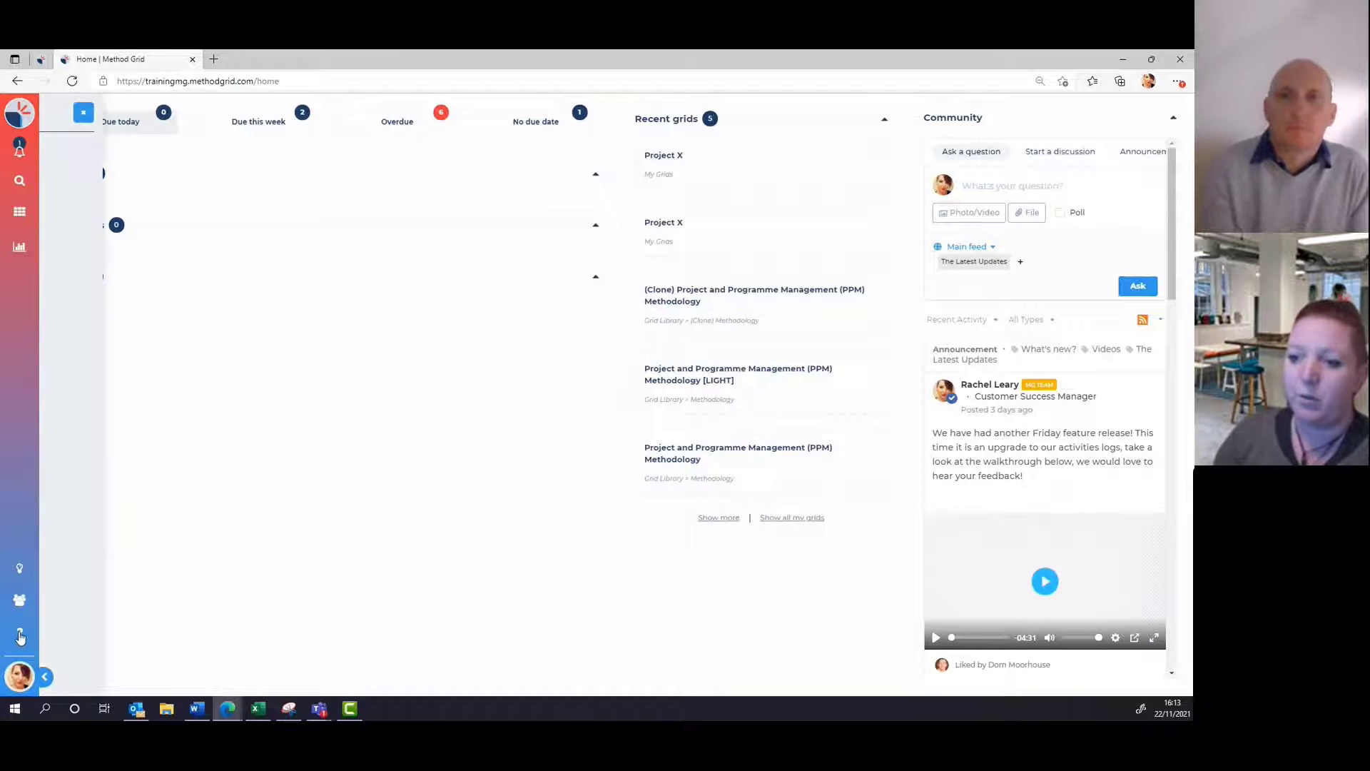
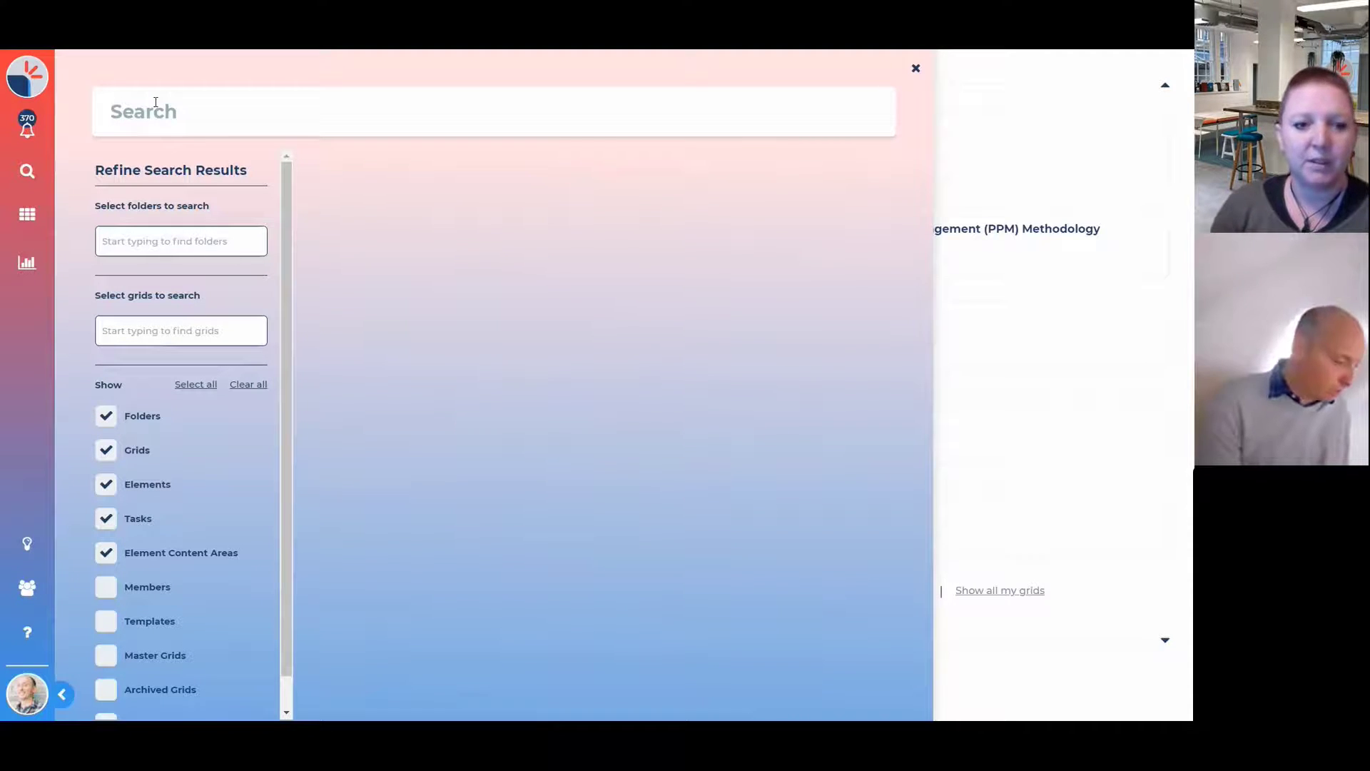
- Search Method Grid for "project" and view the options for refining the results by folder, grid and item type
text(project)
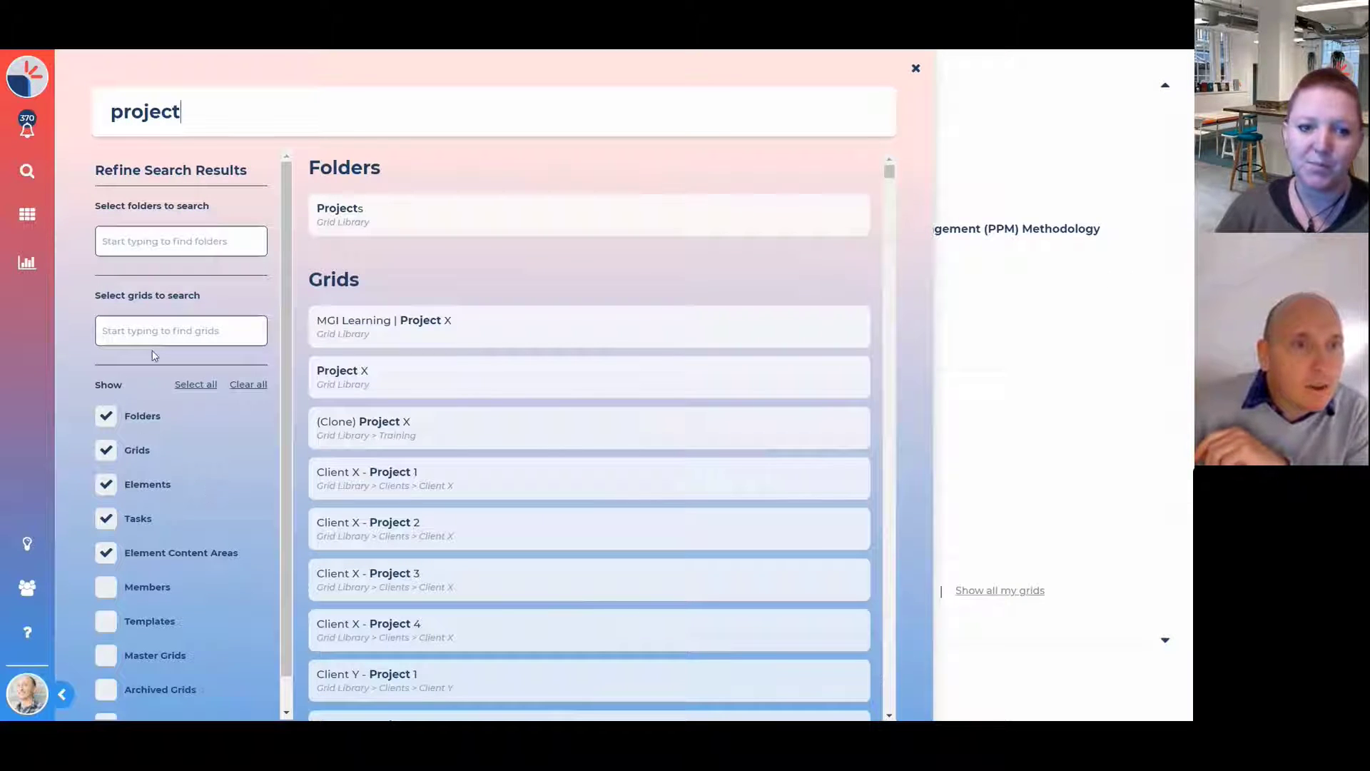
scroll(211, 428, down, 1)
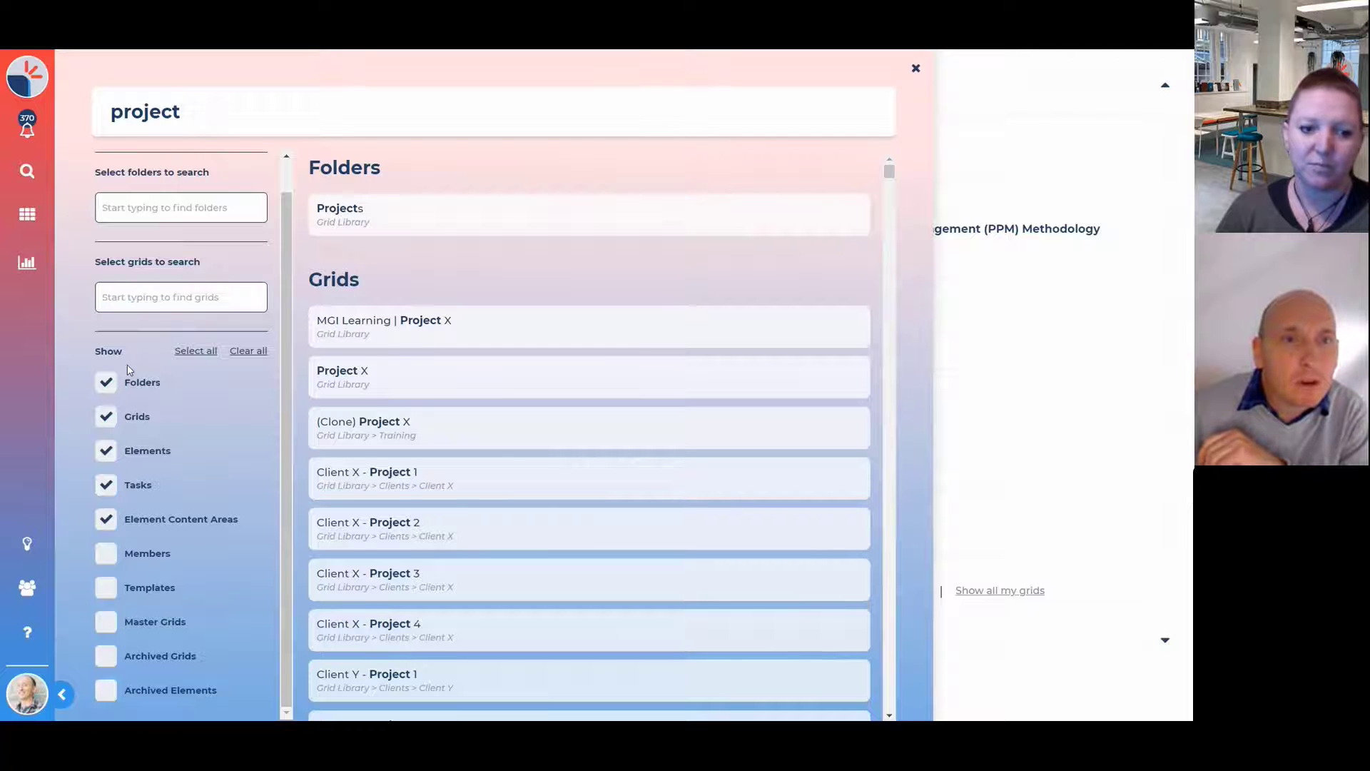
- Narrow the "project" search results to folders and grids, review them, and reduce the results to folders only
click(106, 451)
click(106, 485)
click(112, 528)
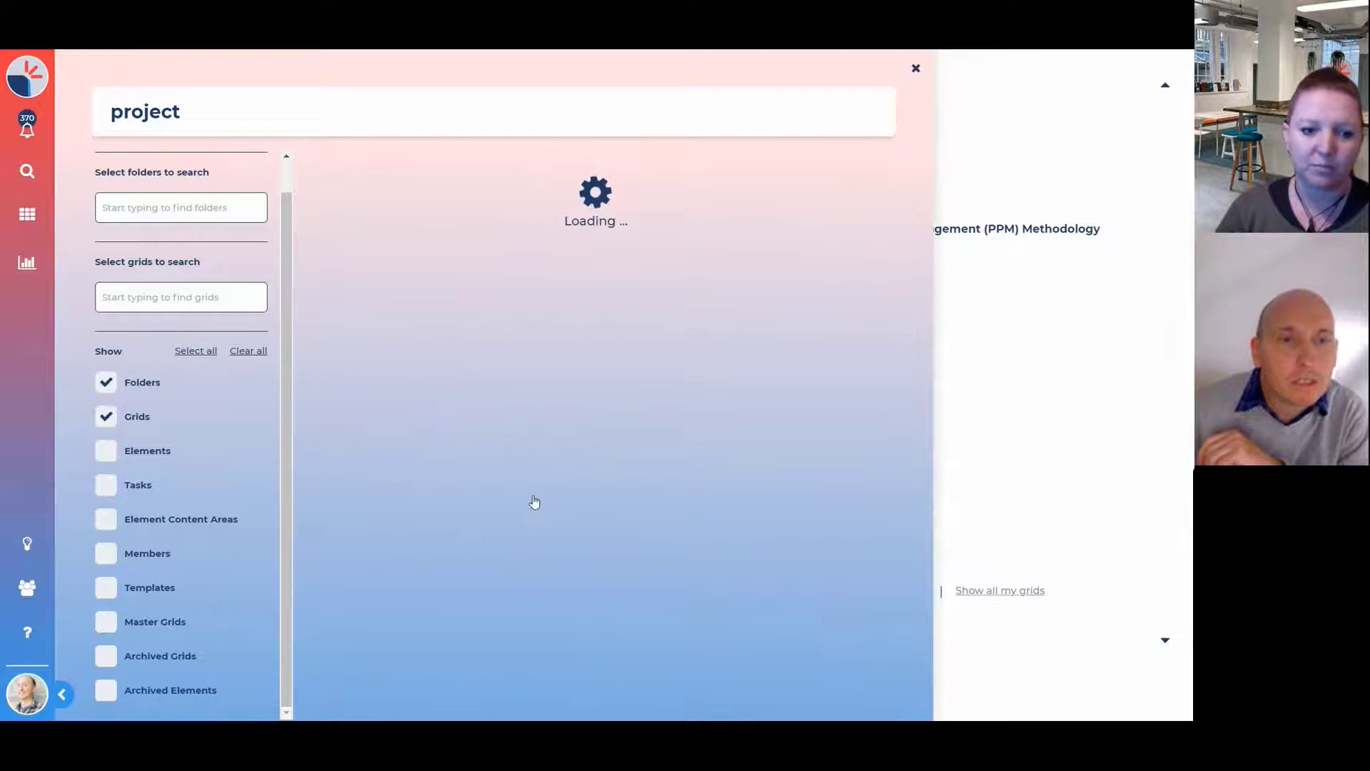
scroll(533, 496, down, 5)
scroll(533, 499, down, 3)
scroll(429, 493, up, 10)
click(106, 417)
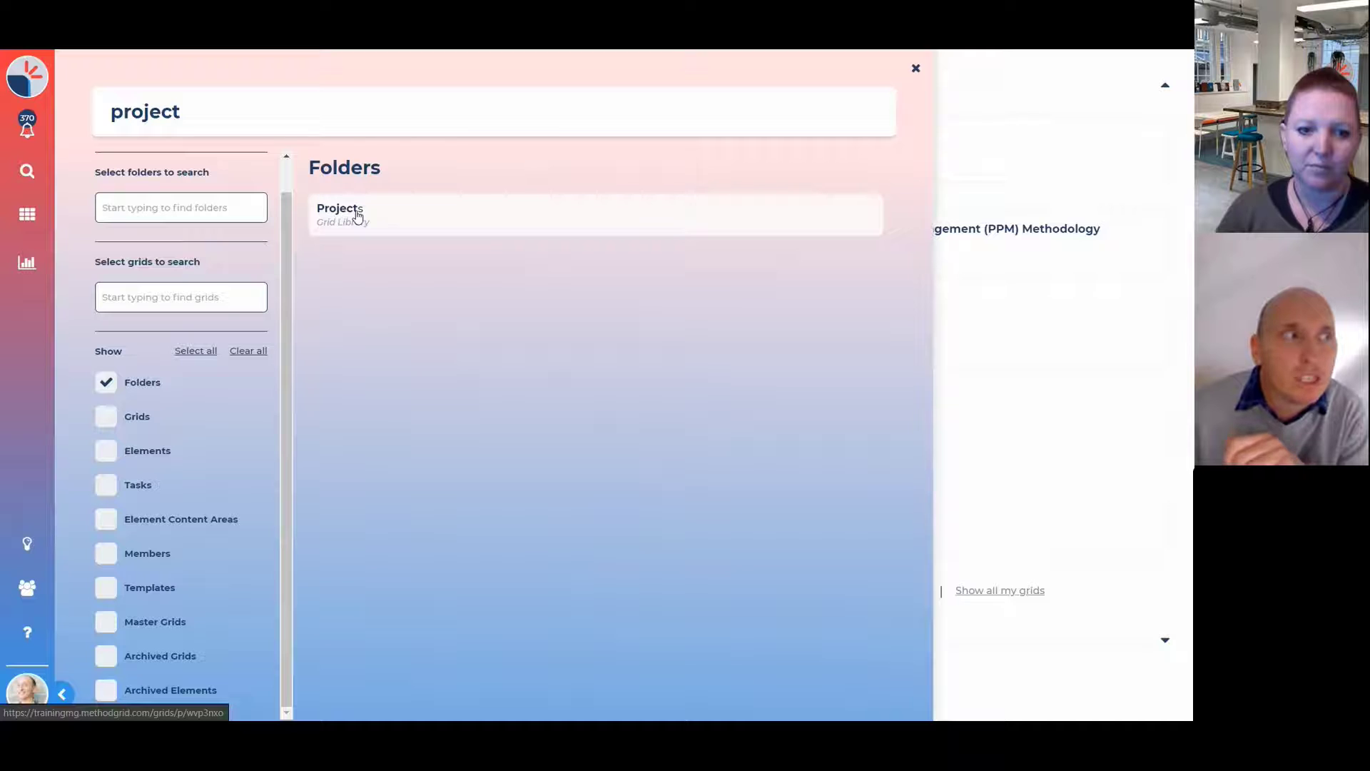
- Show only grids in the search results and look through the matching grids
click(105, 417)
click(106, 384)
scroll(586, 412, down, 10)
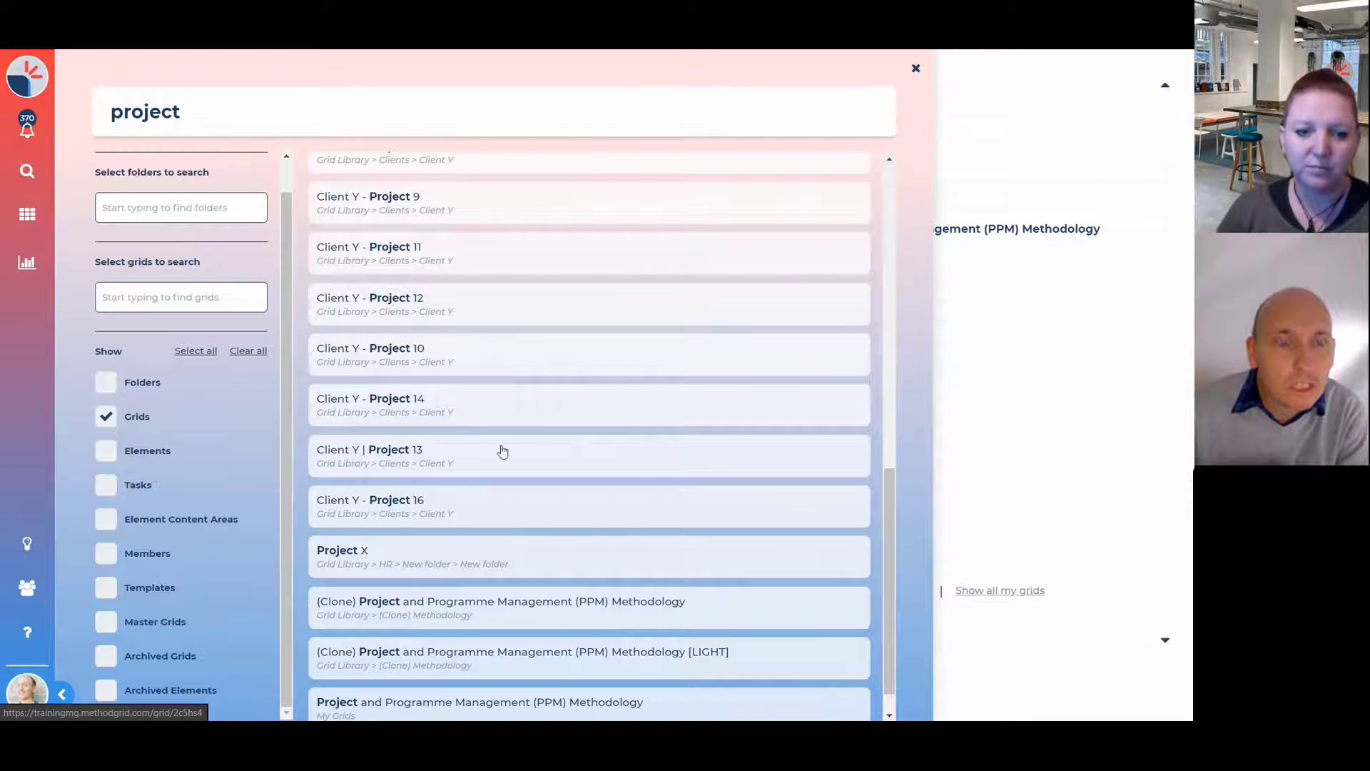
scroll(502, 450, up, 3)
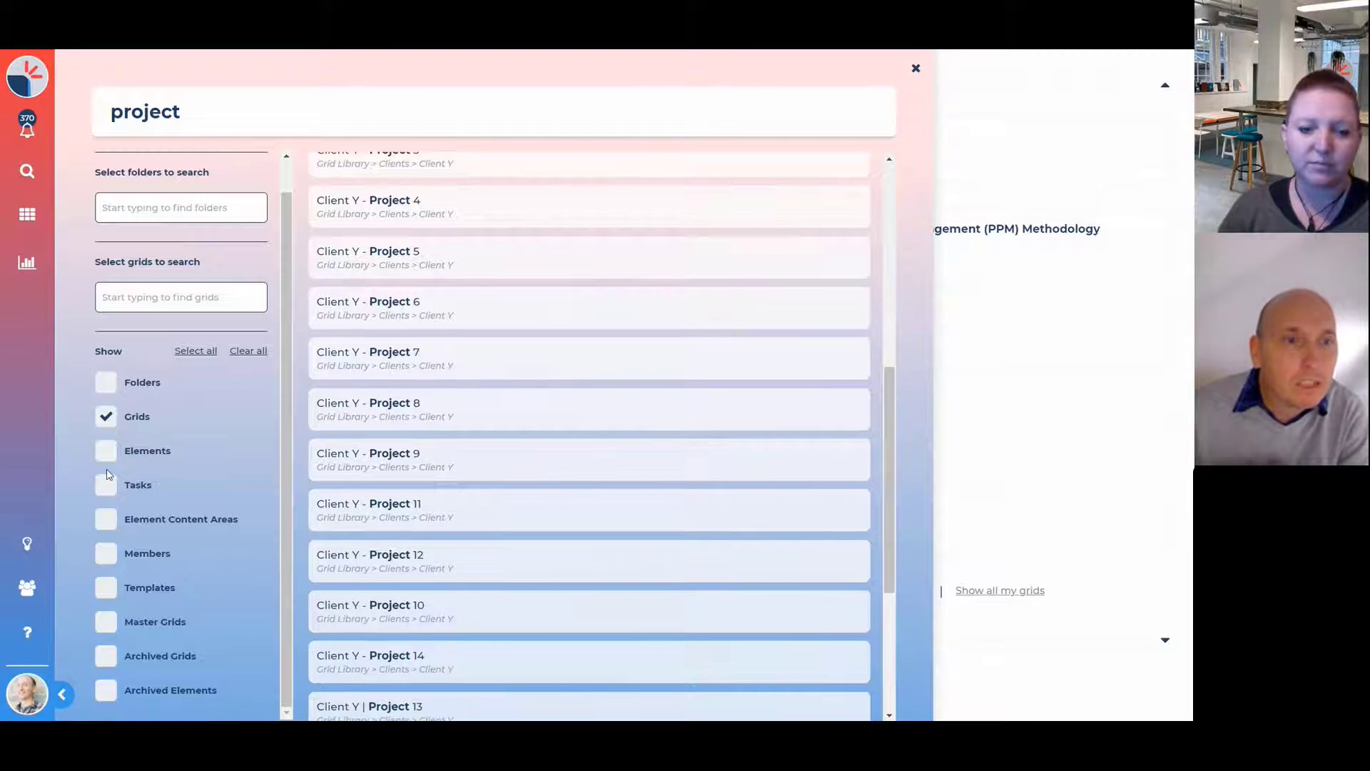
- Switch the search results to elements only and look through the matching elements
click(112, 455)
click(107, 417)
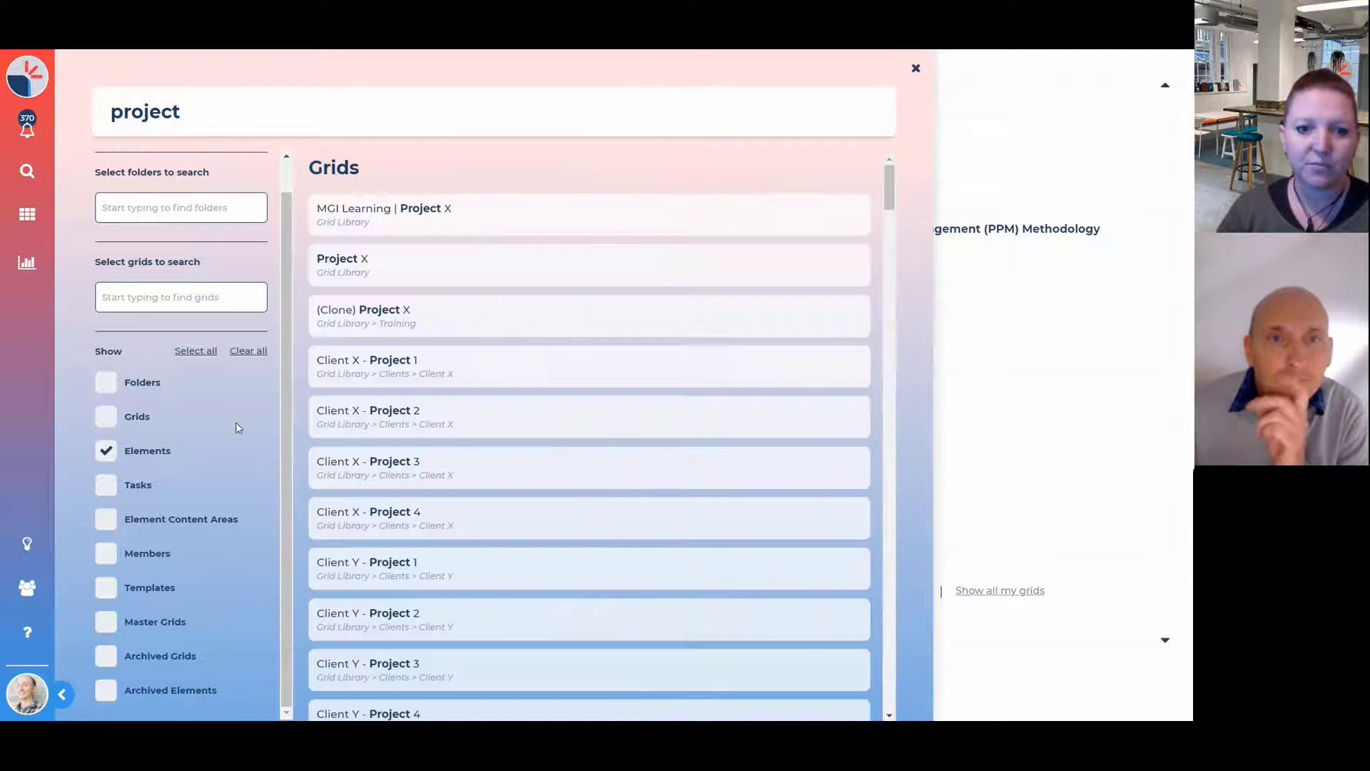
scroll(519, 346, down, 10)
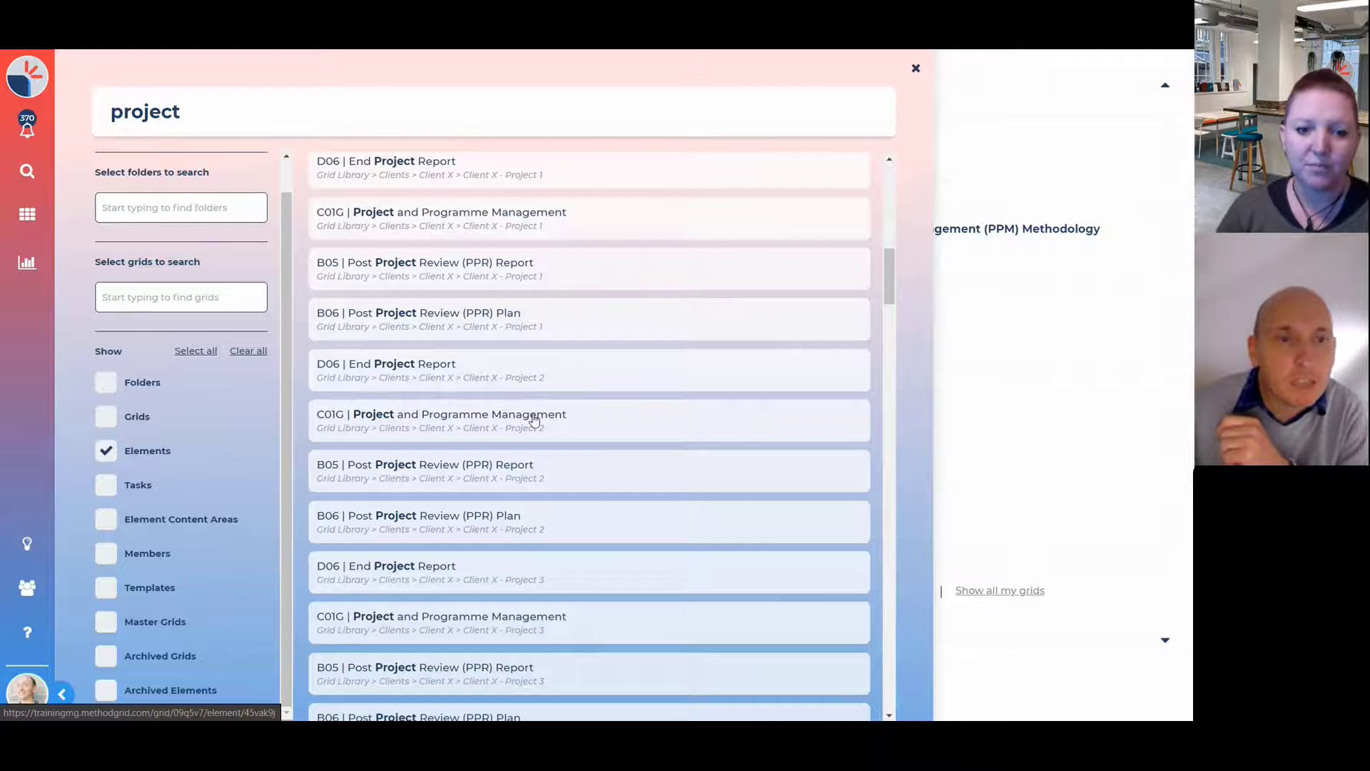
scroll(535, 419, up, 7)
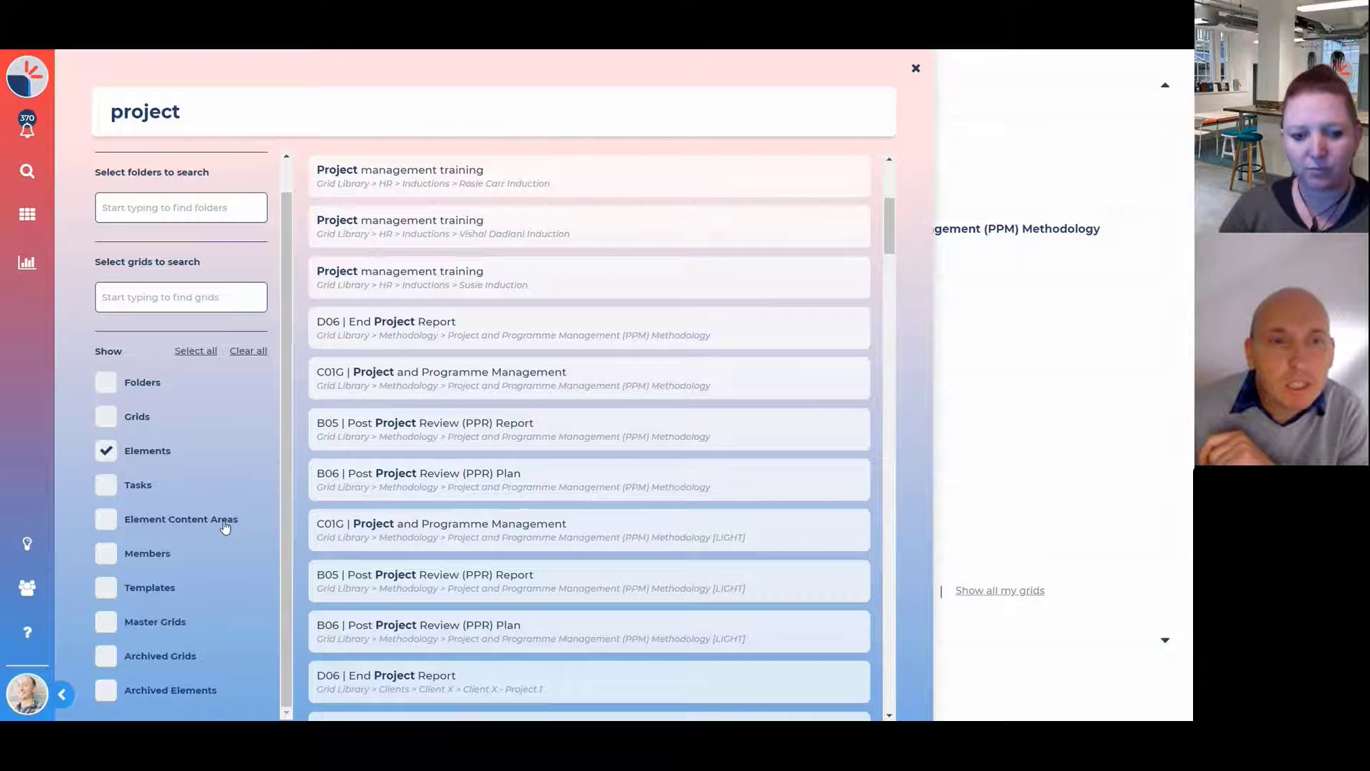
- Switch the search results to element content areas only and look through the matches
click(104, 529)
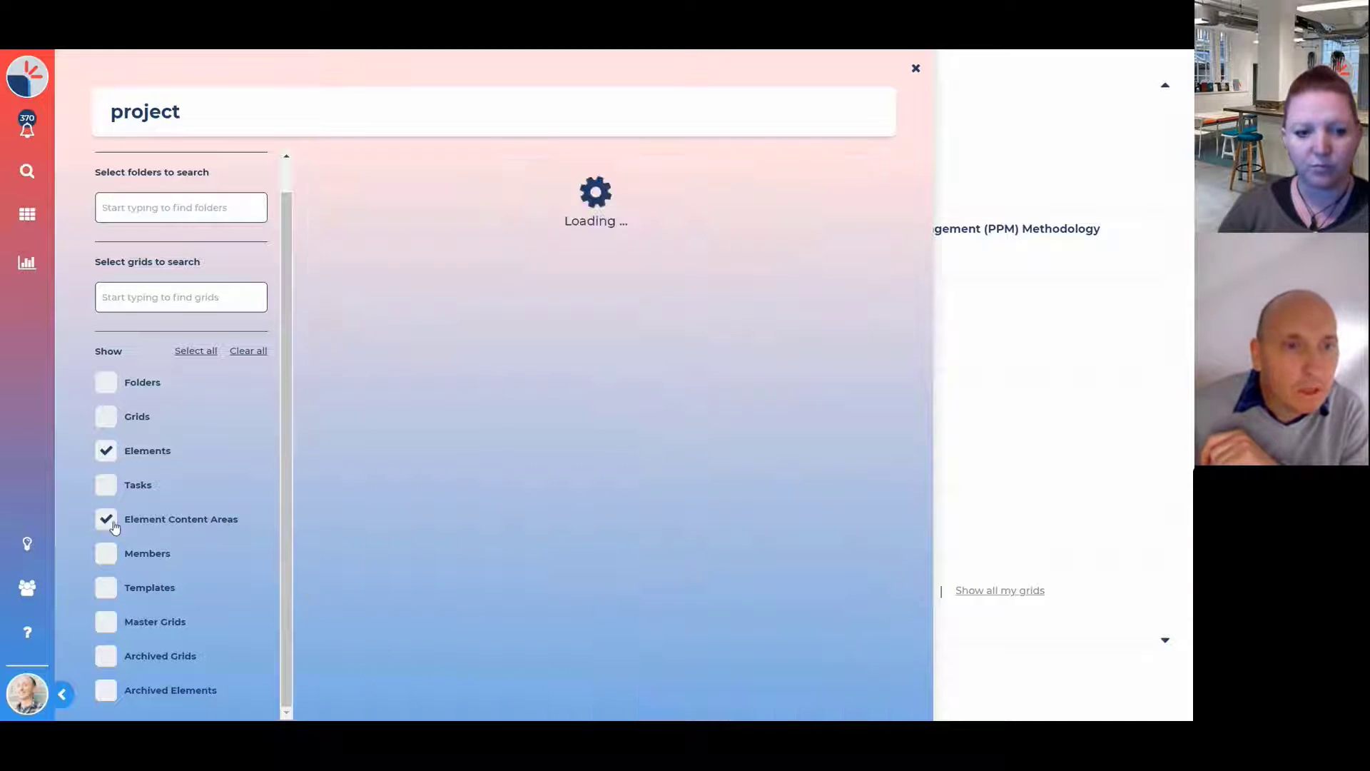
click(110, 455)
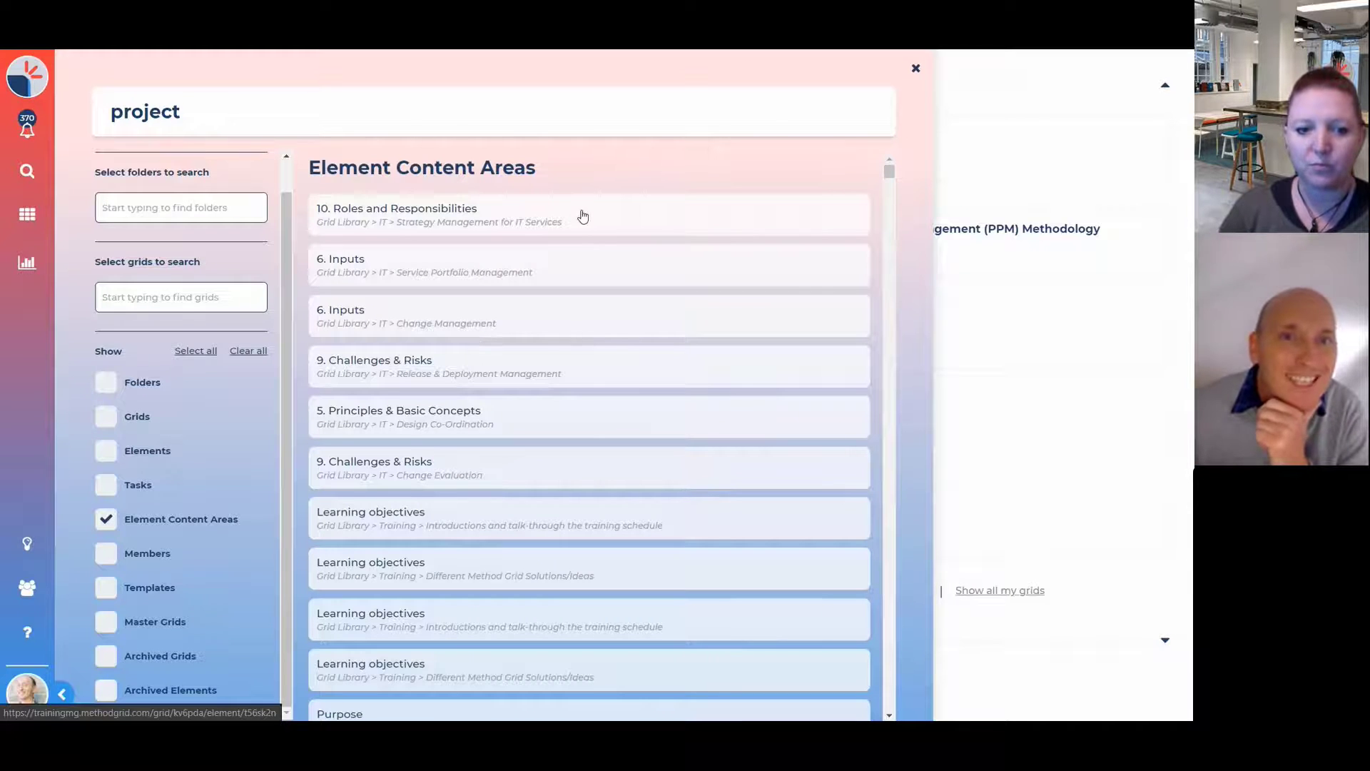
scroll(597, 358, down, 10)
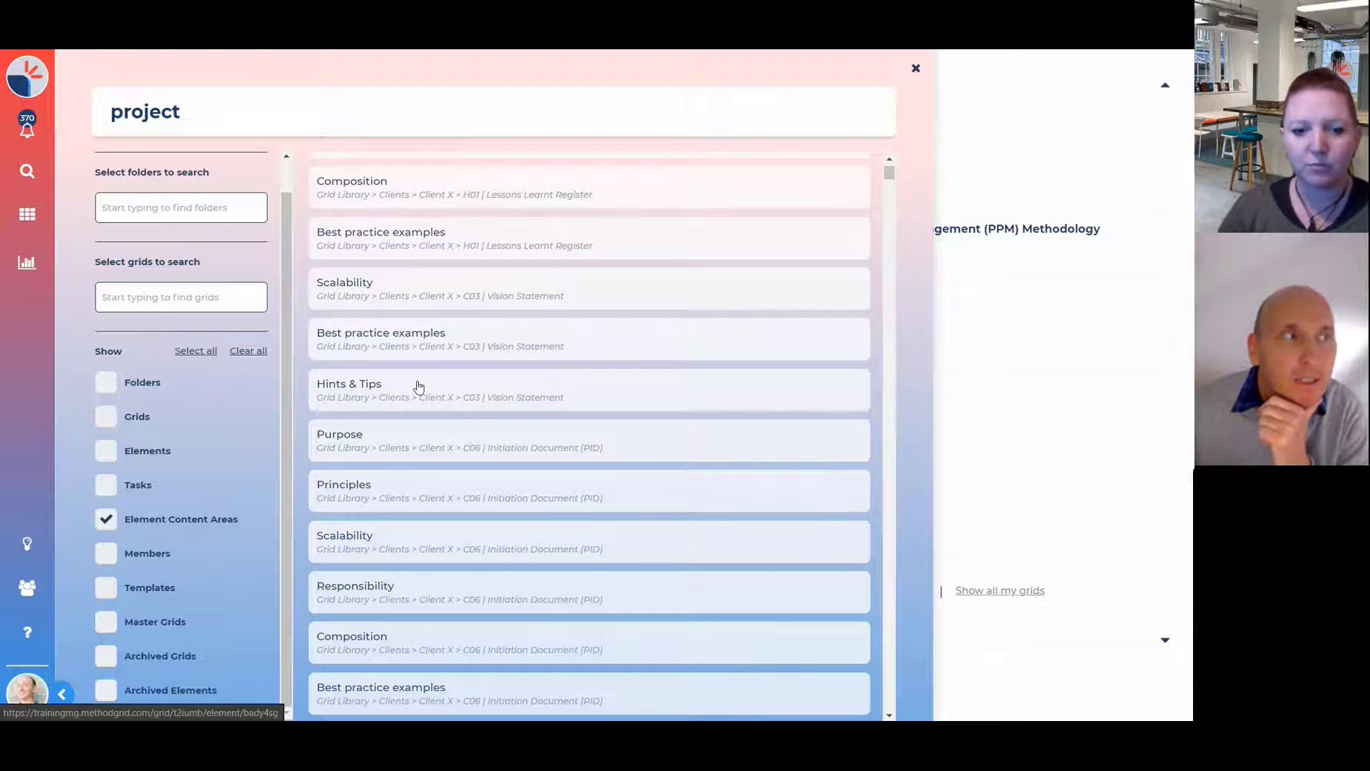
- Replace the content area results with tasks and include master grids as well
click(106, 485)
click(106, 519)
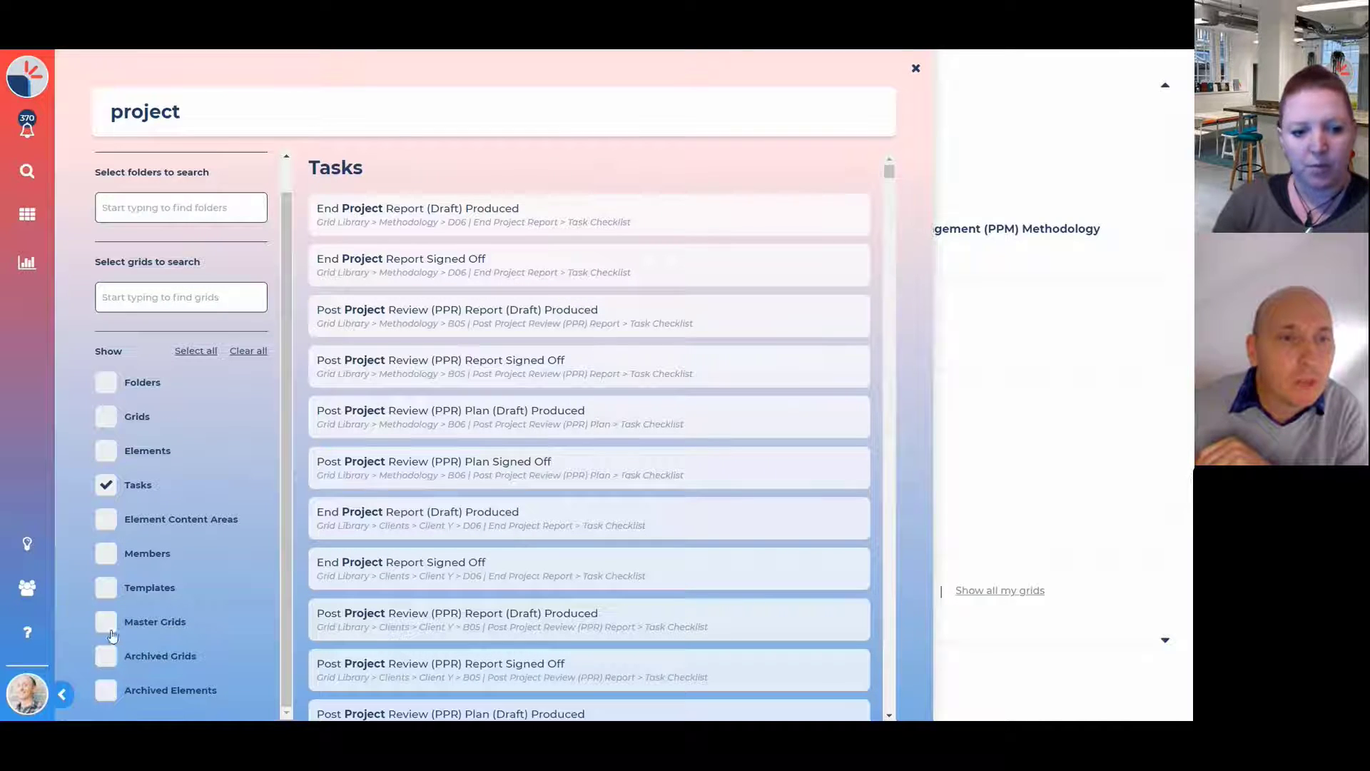
click(133, 626)
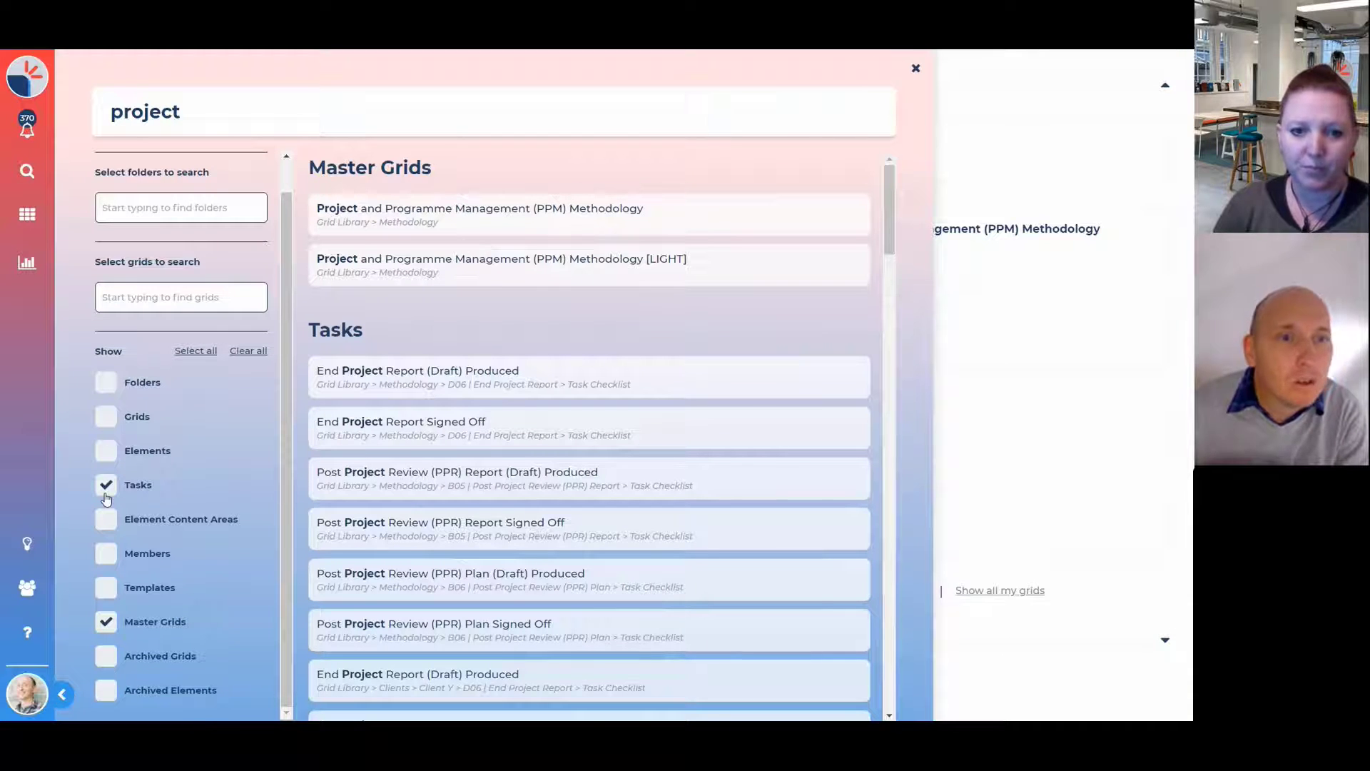
- Limit the results to grids only, refine the search to "project 2", and open the Client Y - Project 2 grid
click(108, 418)
click(106, 485)
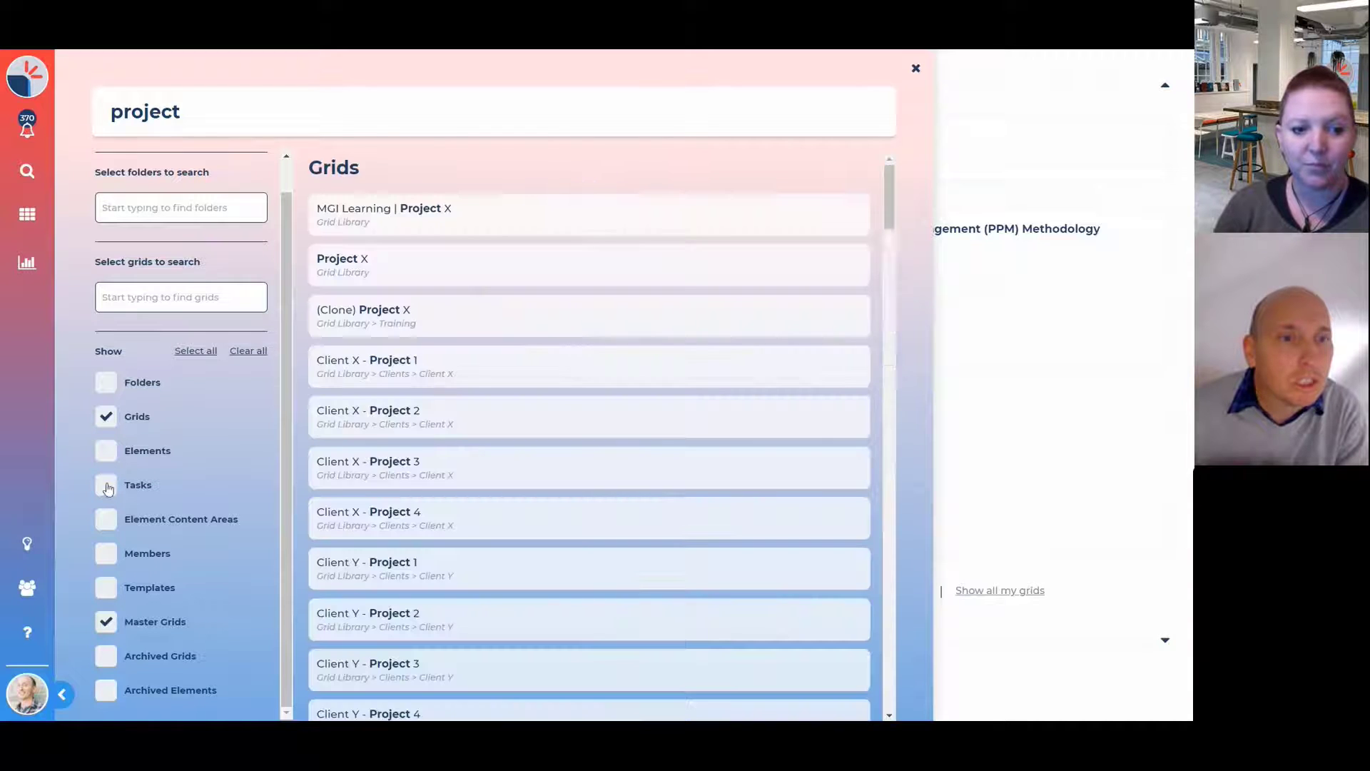
click(108, 628)
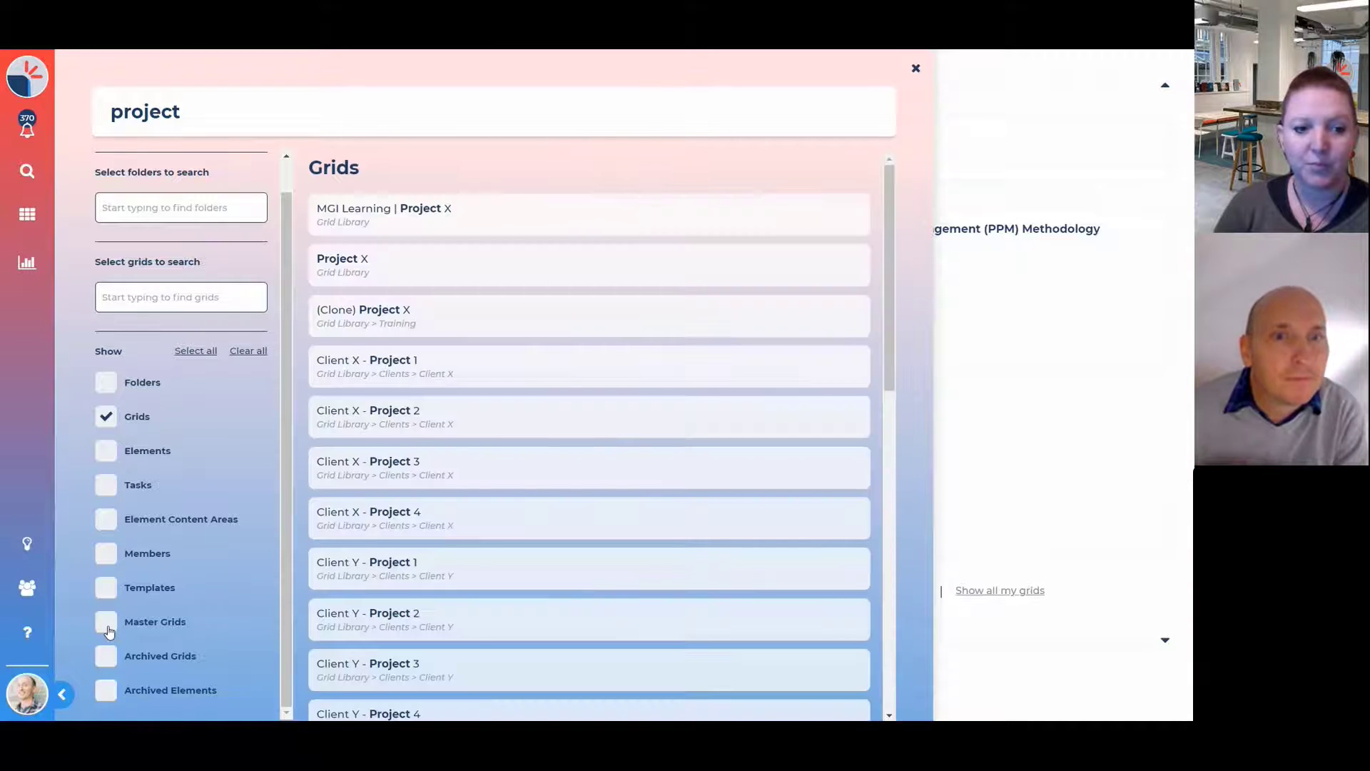
click(230, 110)
text(2)
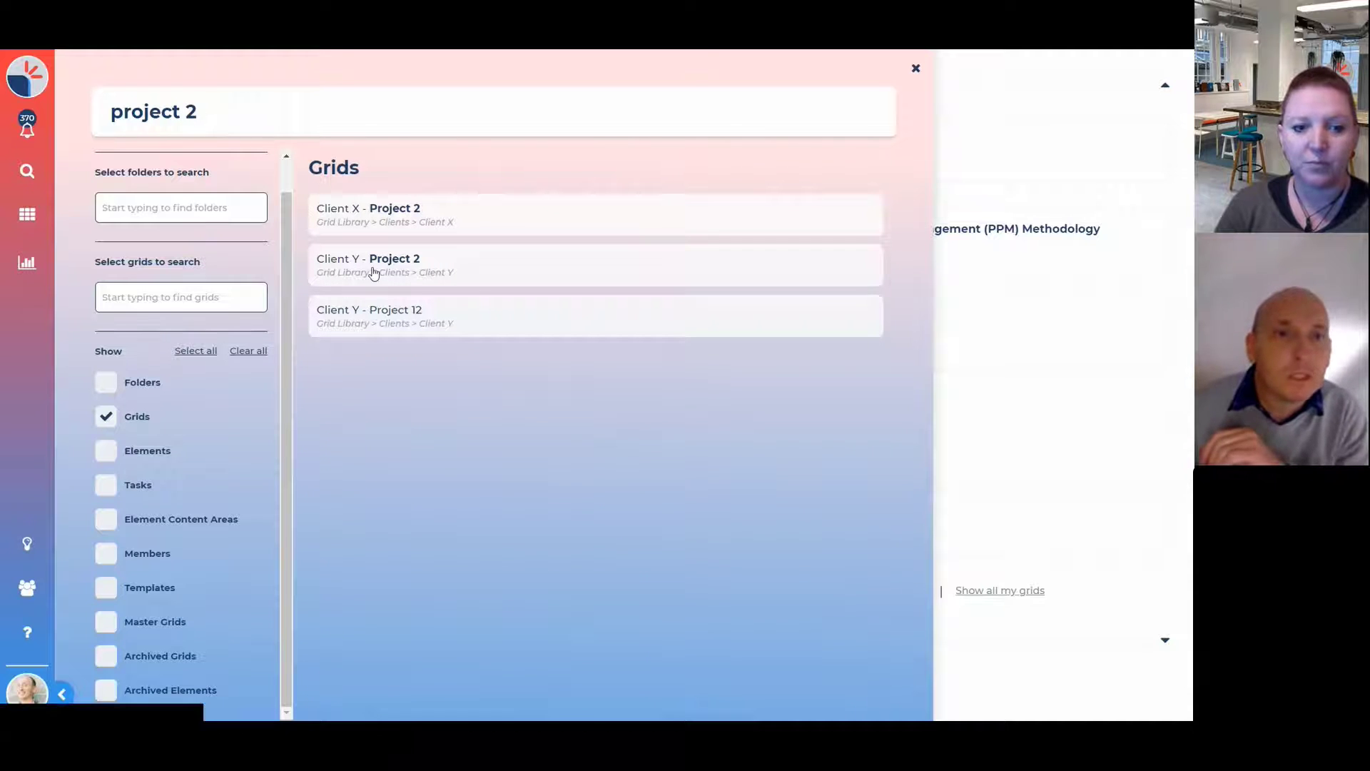
click(374, 269)
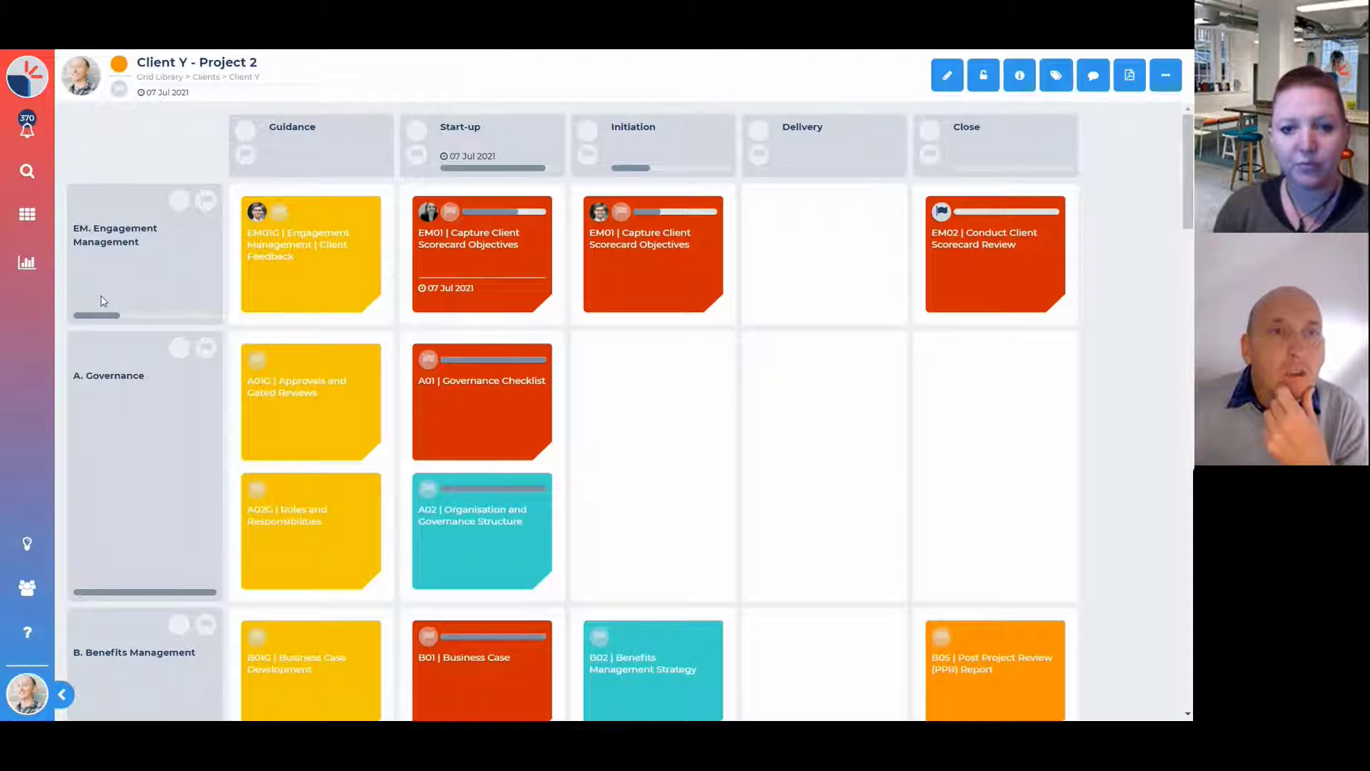
- Search within the Client Y - Project 2 grid for "scorecard" and review the matching elements, tasks and content areas
click(27, 174)
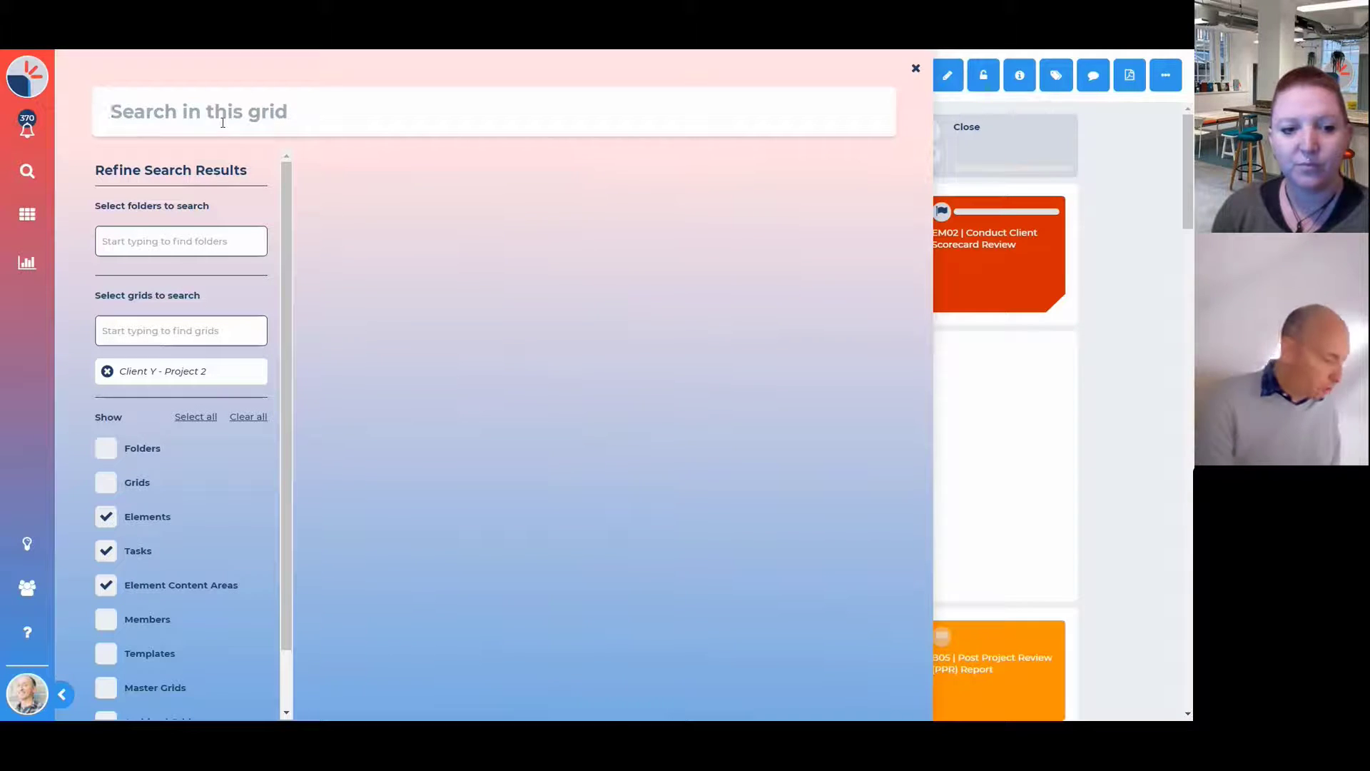
text(scorecard)
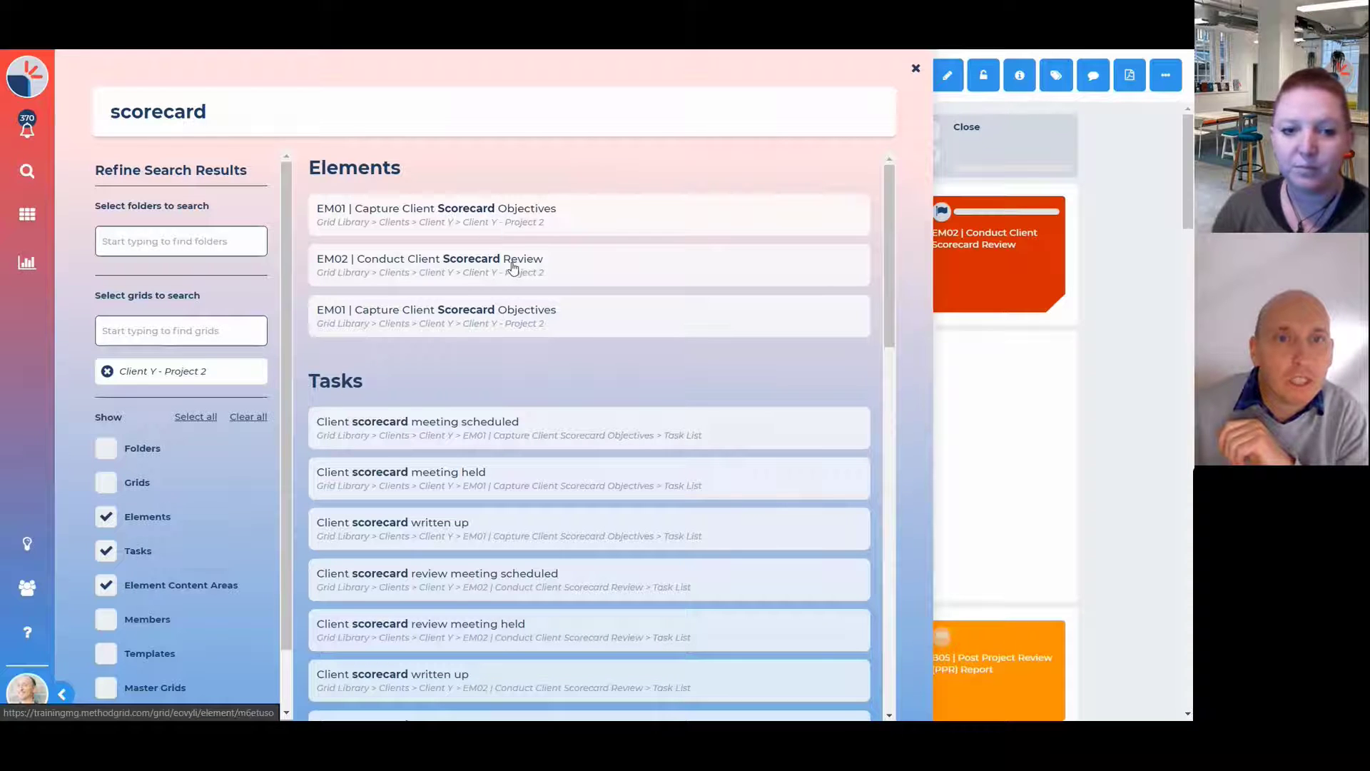
scroll(511, 245, down, 10)
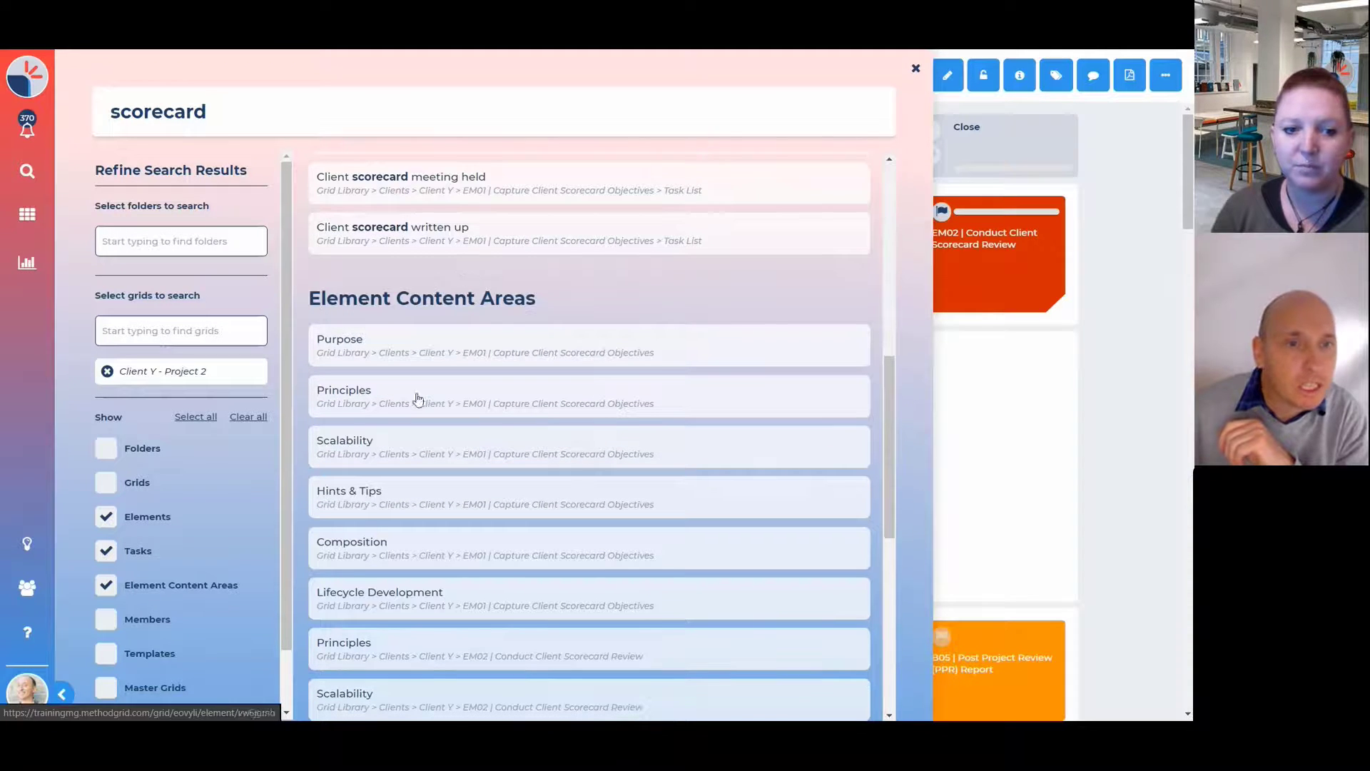
scroll(472, 351, down, 5)
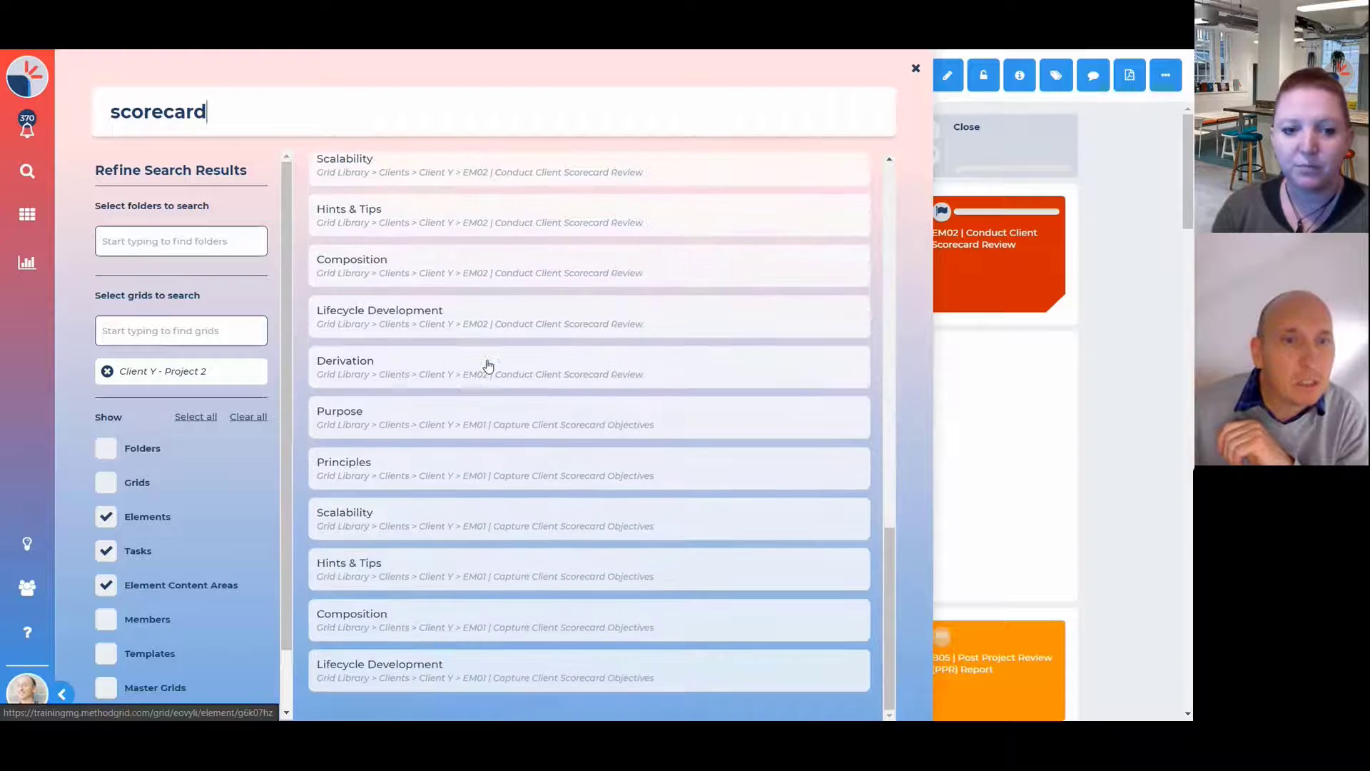
scroll(498, 357, up, 15)
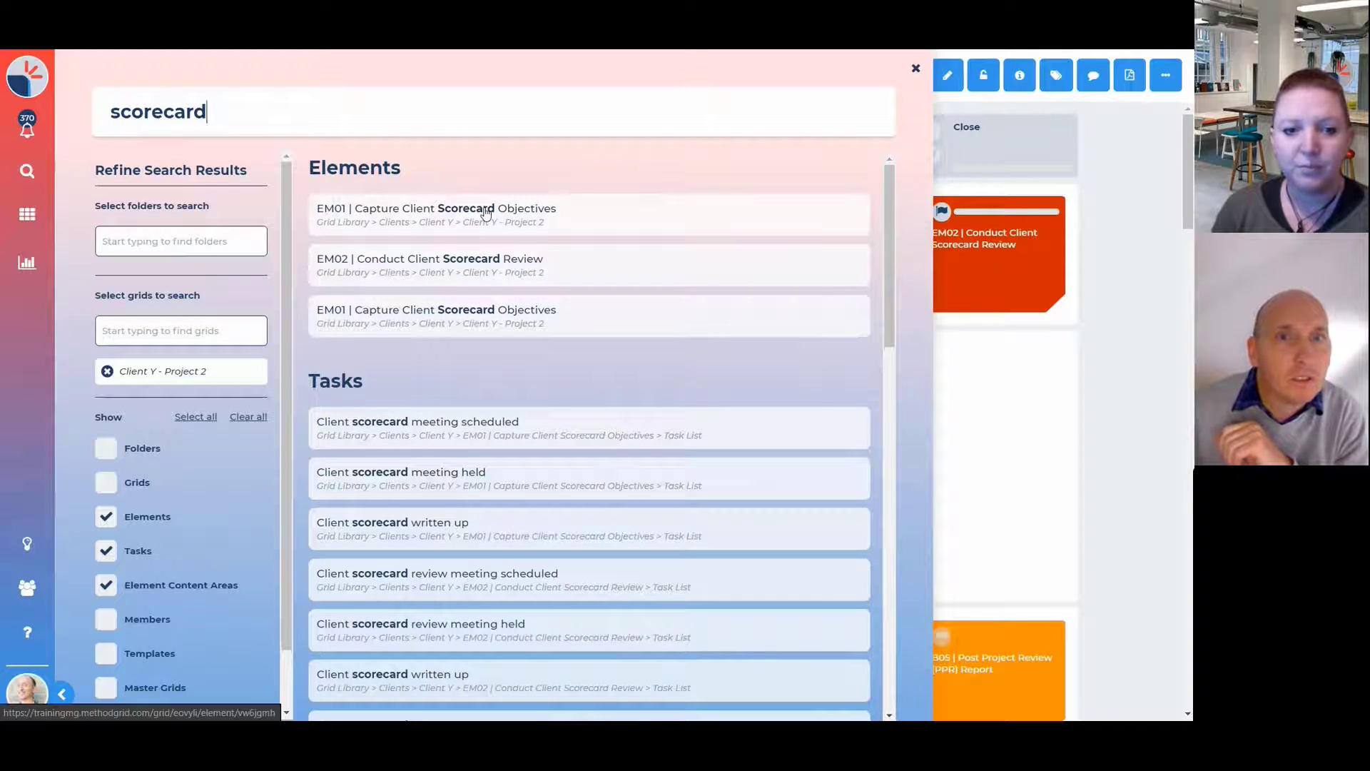
- View the first EM01 | Capture Client Scorecard Objectives element from the results, close it, and reopen the search
click(485, 212)
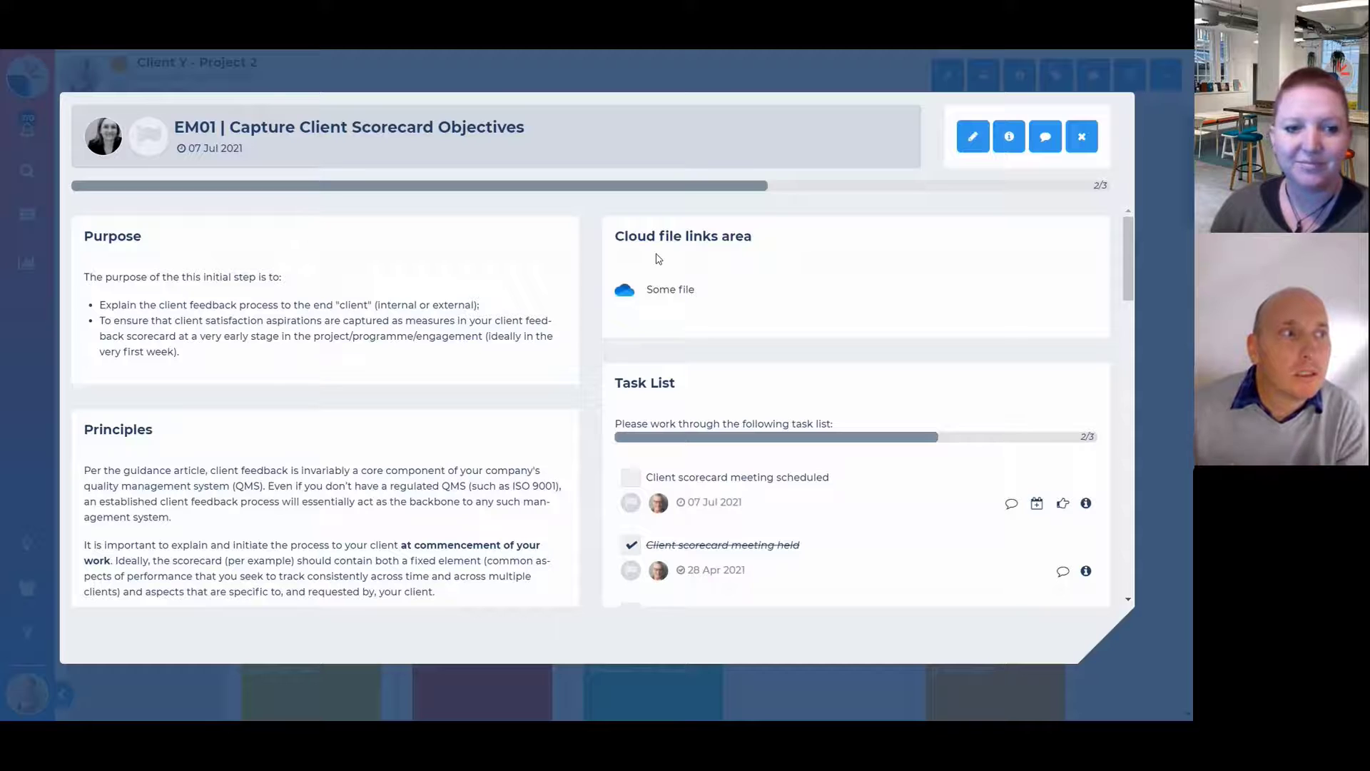
click(1080, 137)
click(27, 171)
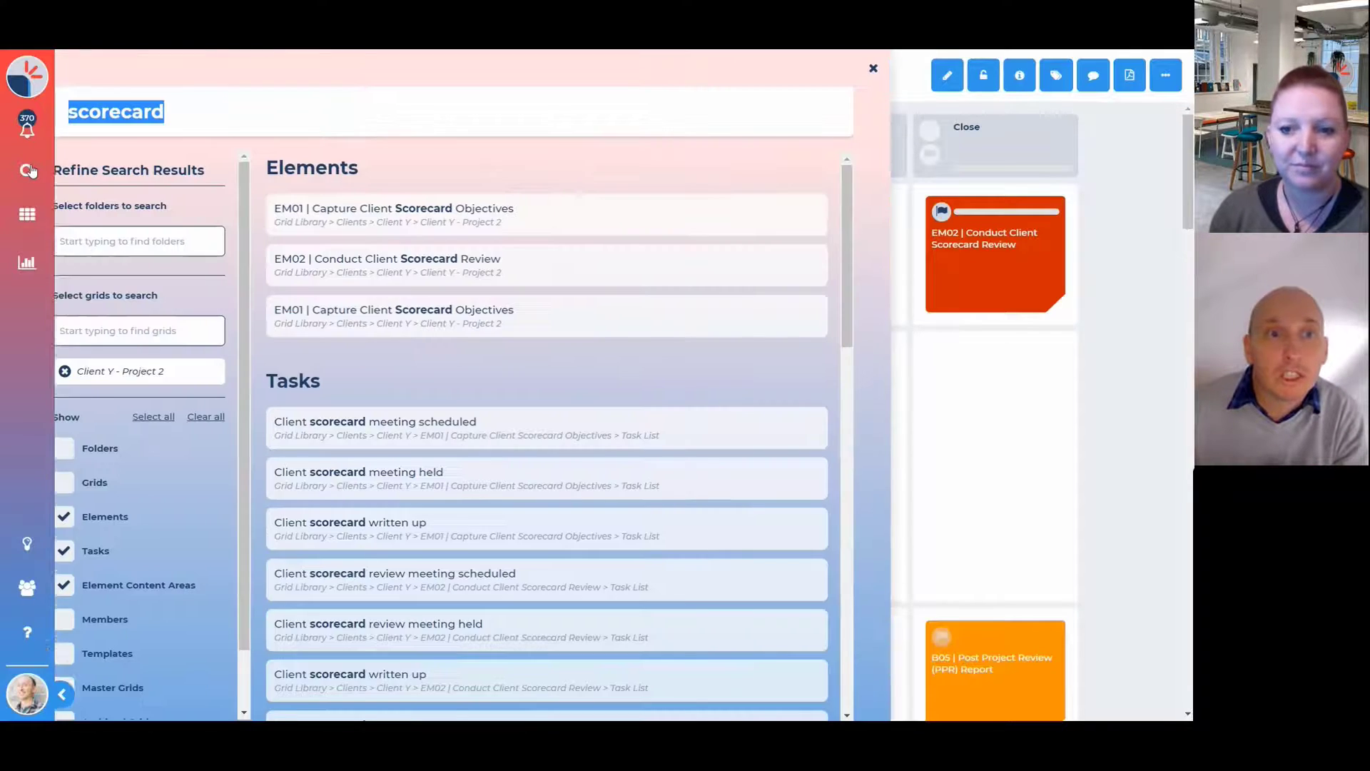
- Remove the Client Y - Project 2 restriction from the "scorecard" search and limit the results to grids and elements
click(106, 371)
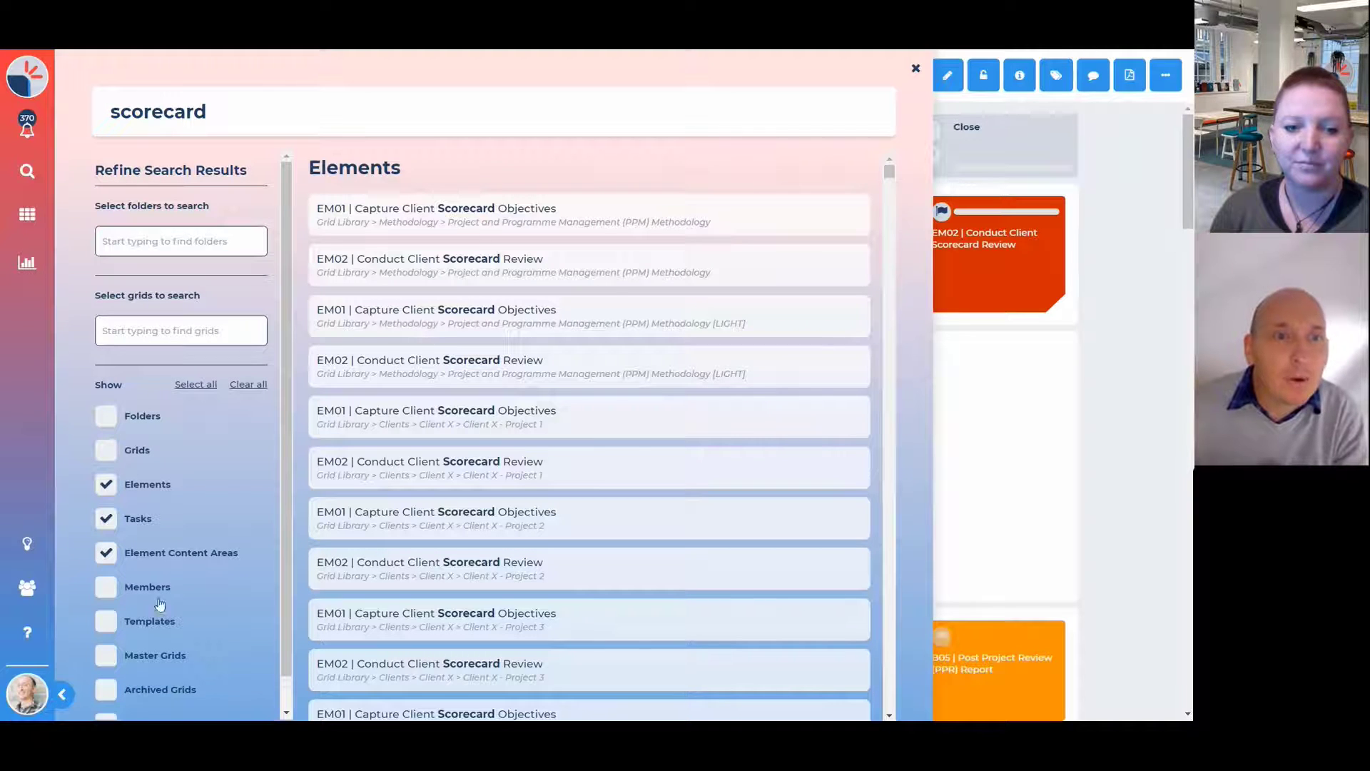
click(106, 449)
click(106, 485)
click(106, 519)
click(105, 553)
click(105, 485)
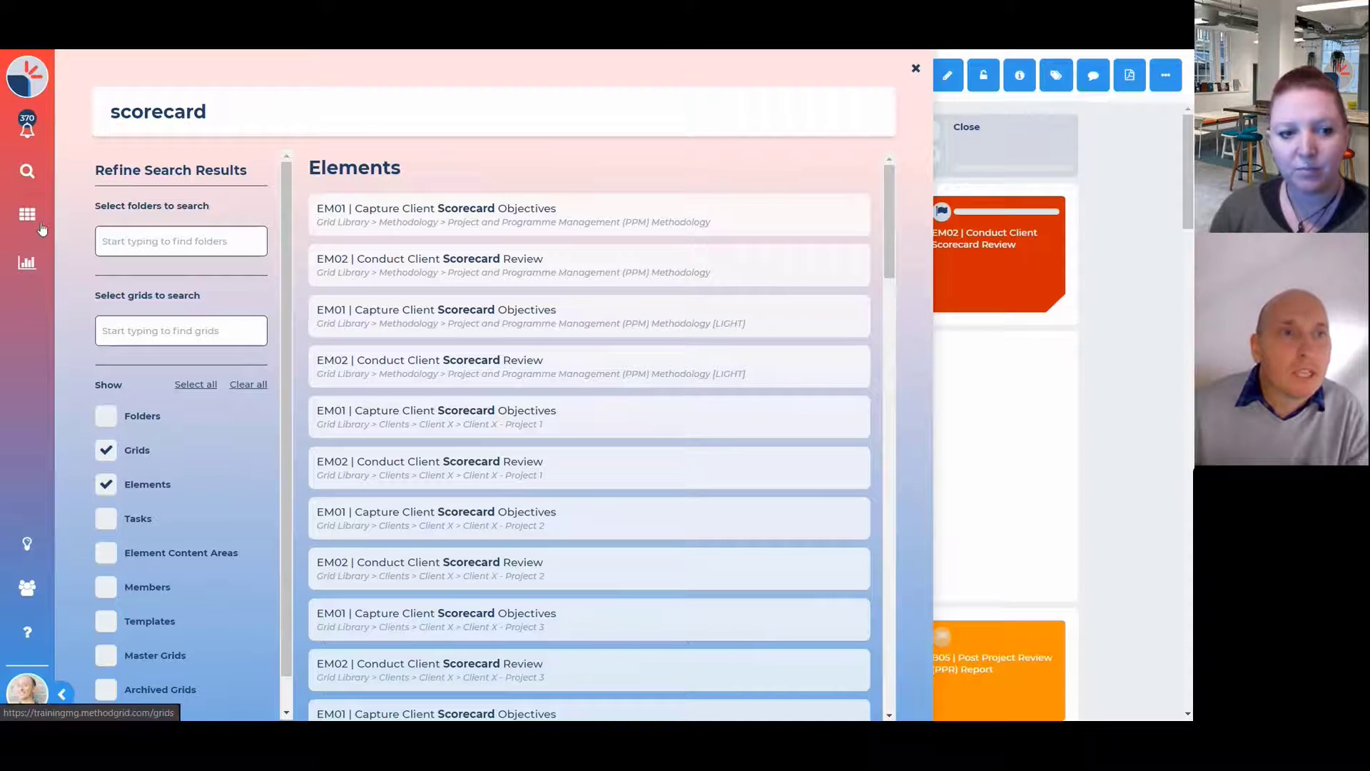
- Show the unread scheduled notifications and mark the due-date notification for the Client Y - Project 14 grid as read
click(27, 133)
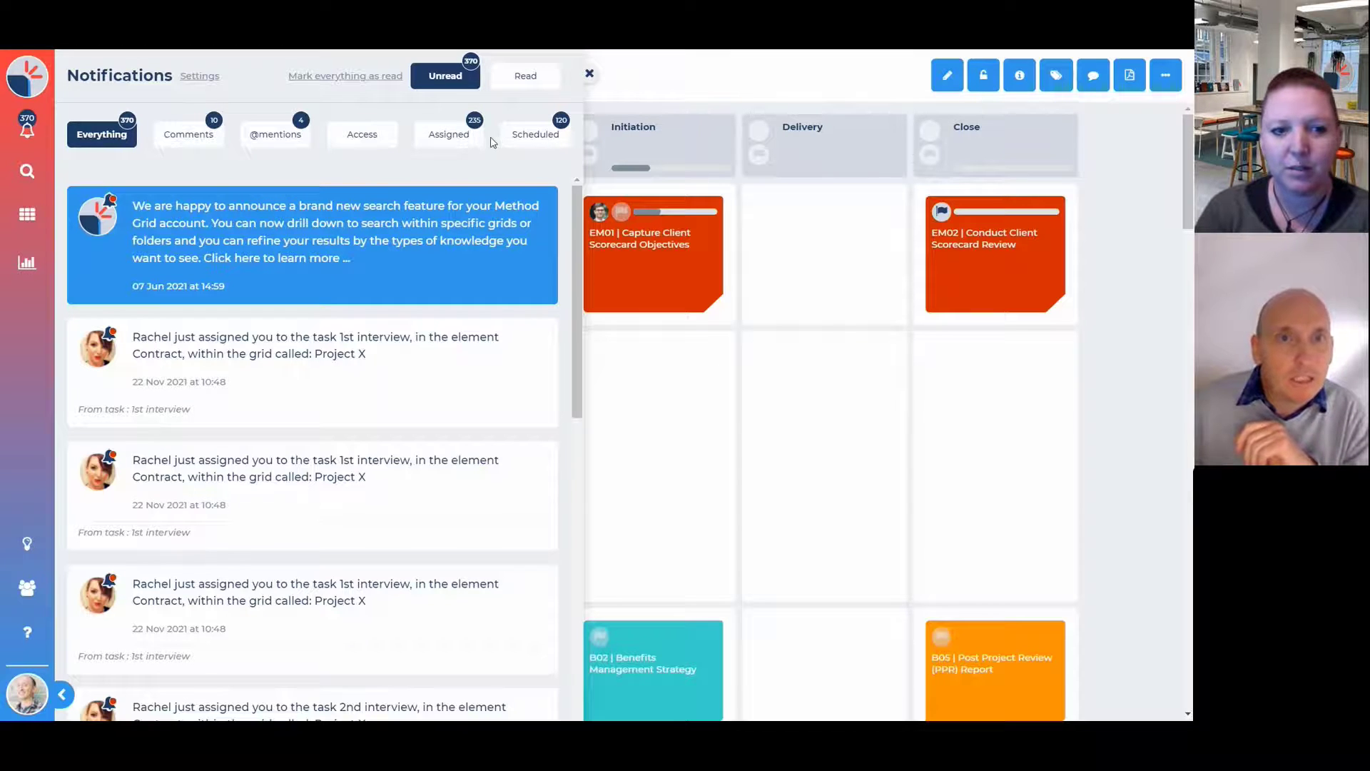
click(519, 139)
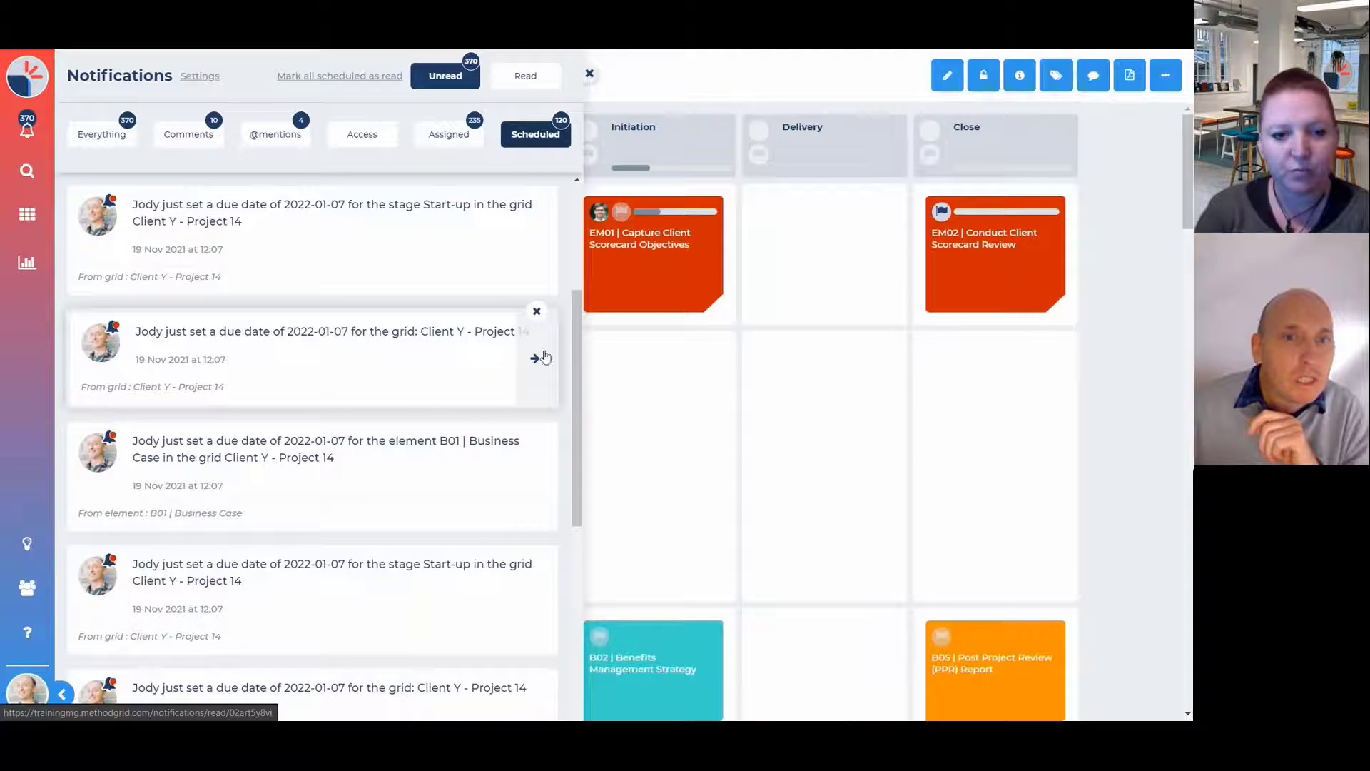
click(537, 310)
scroll(443, 356, up, 3)
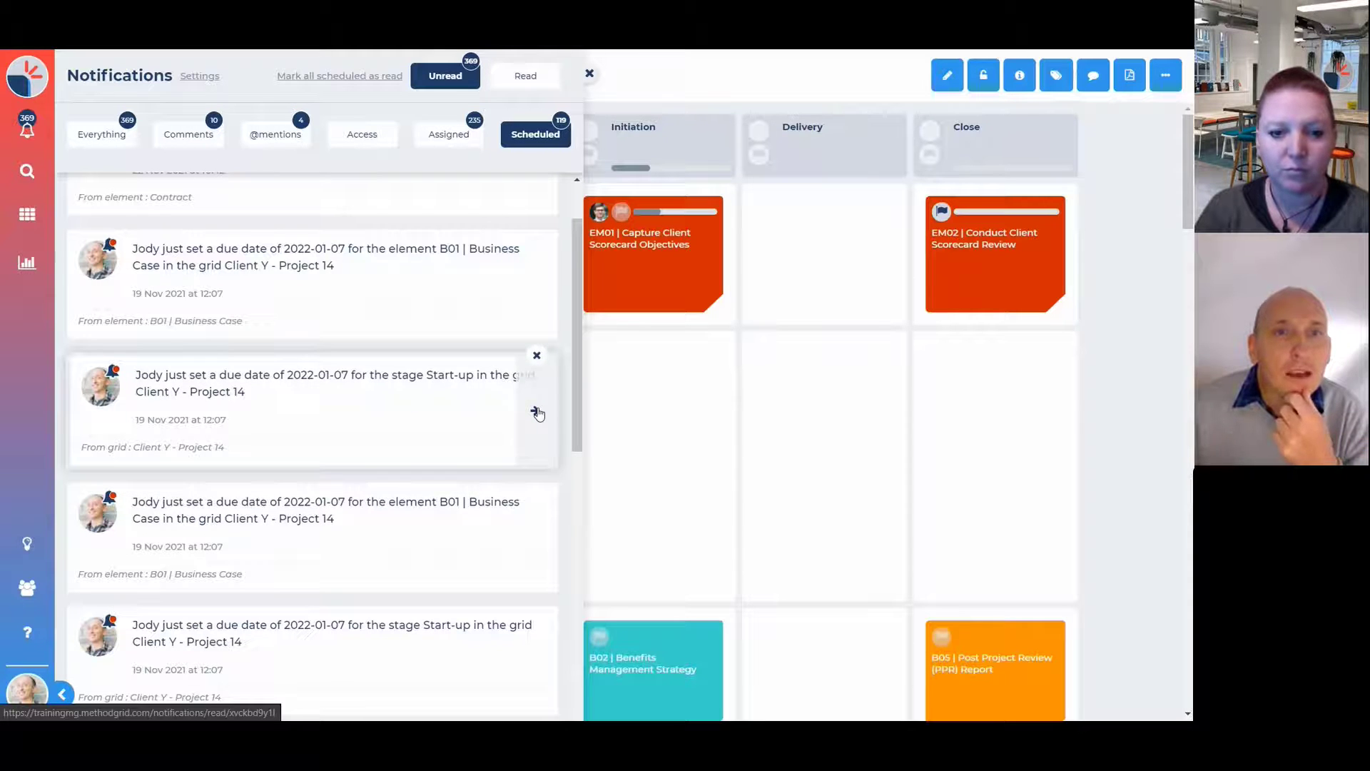
scroll(539, 414, up, 2)
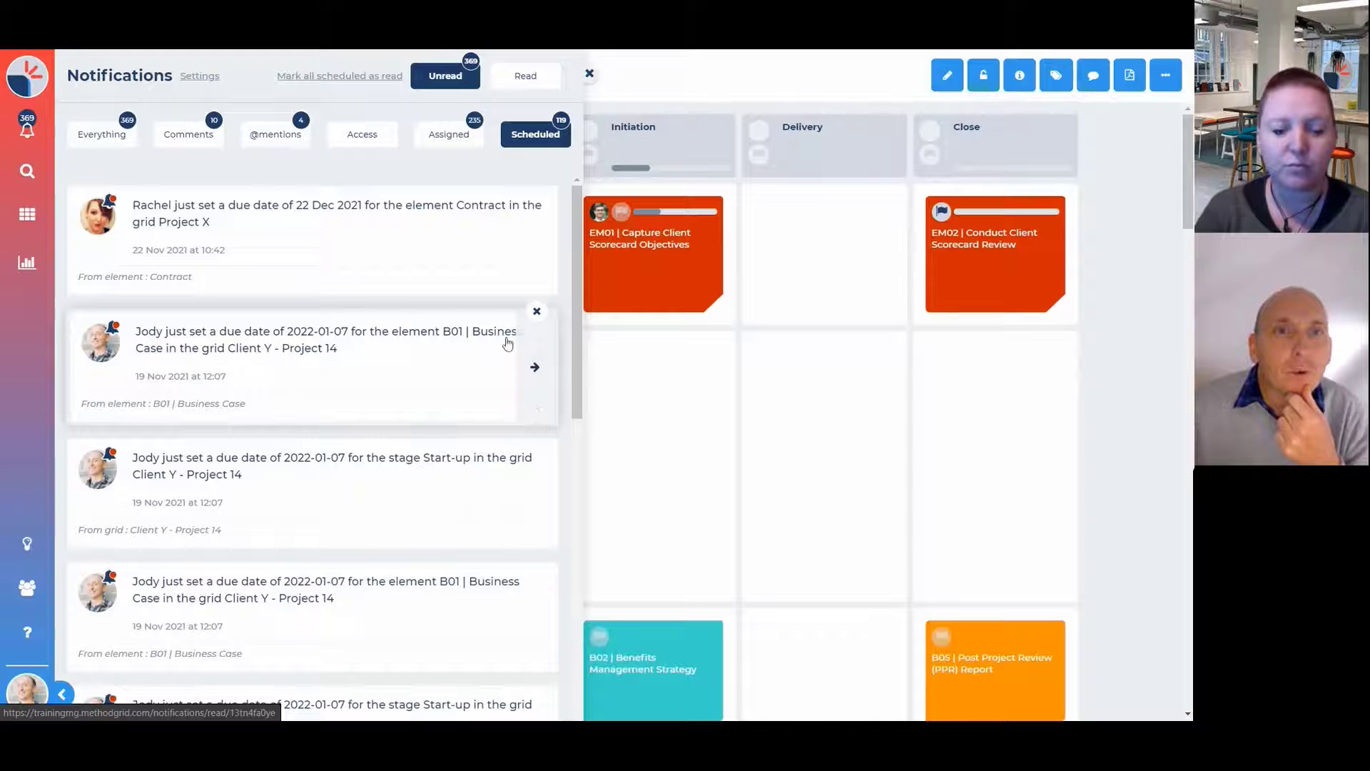
- Check the unread assigned notifications, return to the scheduled ones, and mark all scheduled notifications as read
click(444, 140)
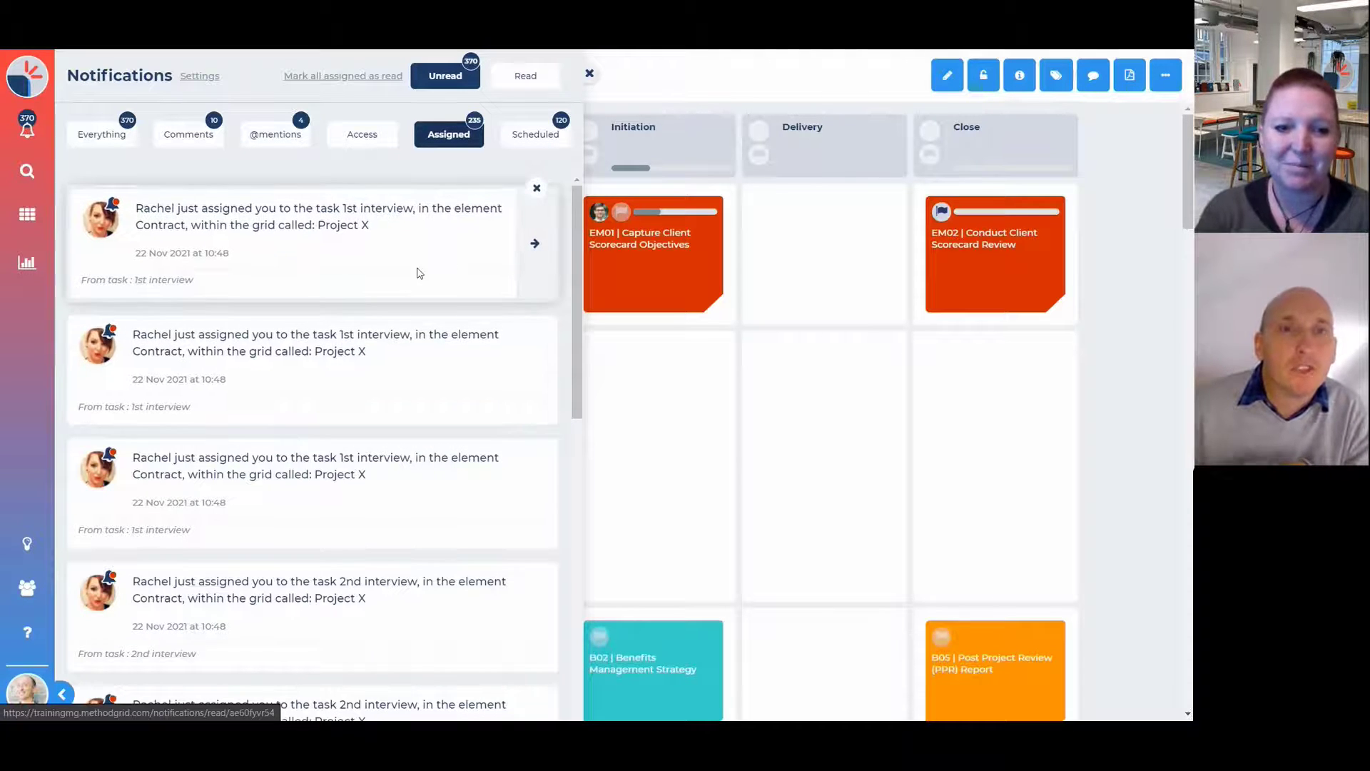
click(536, 135)
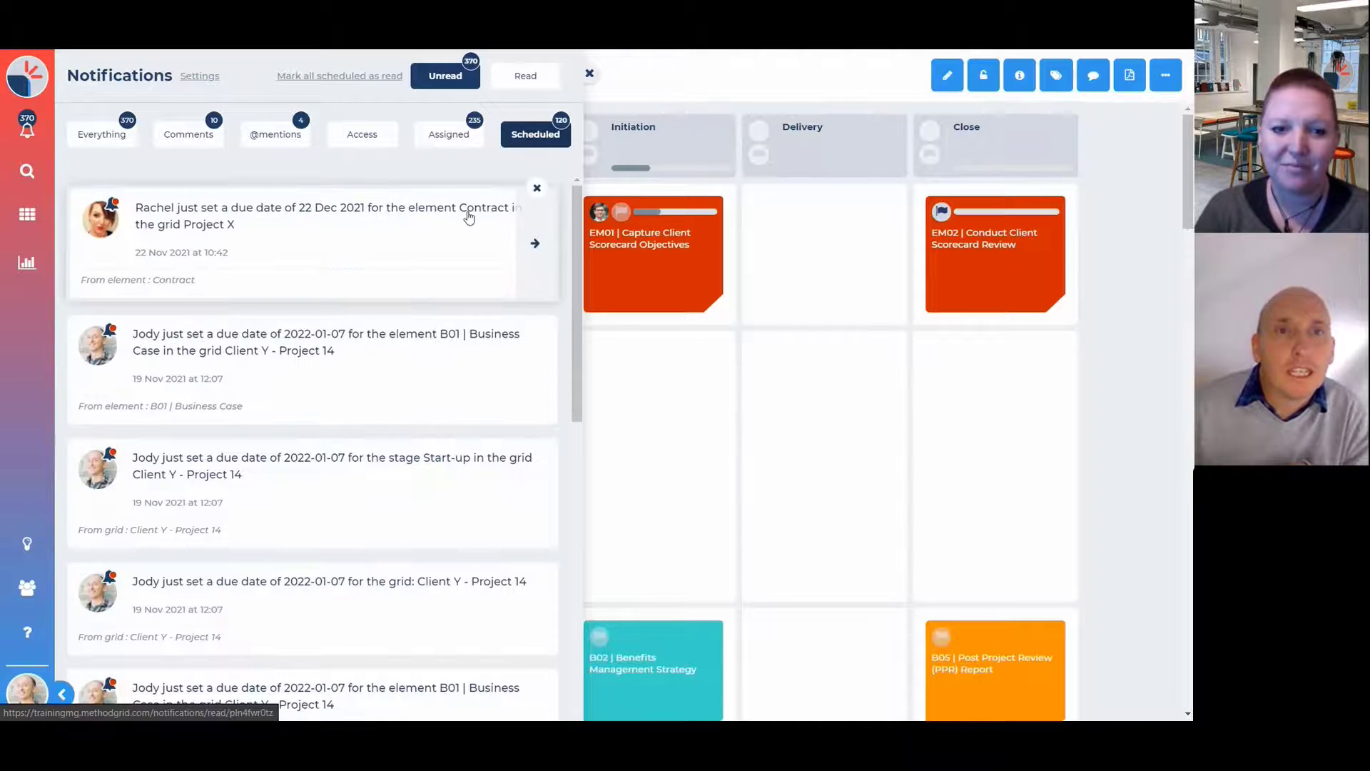
click(321, 77)
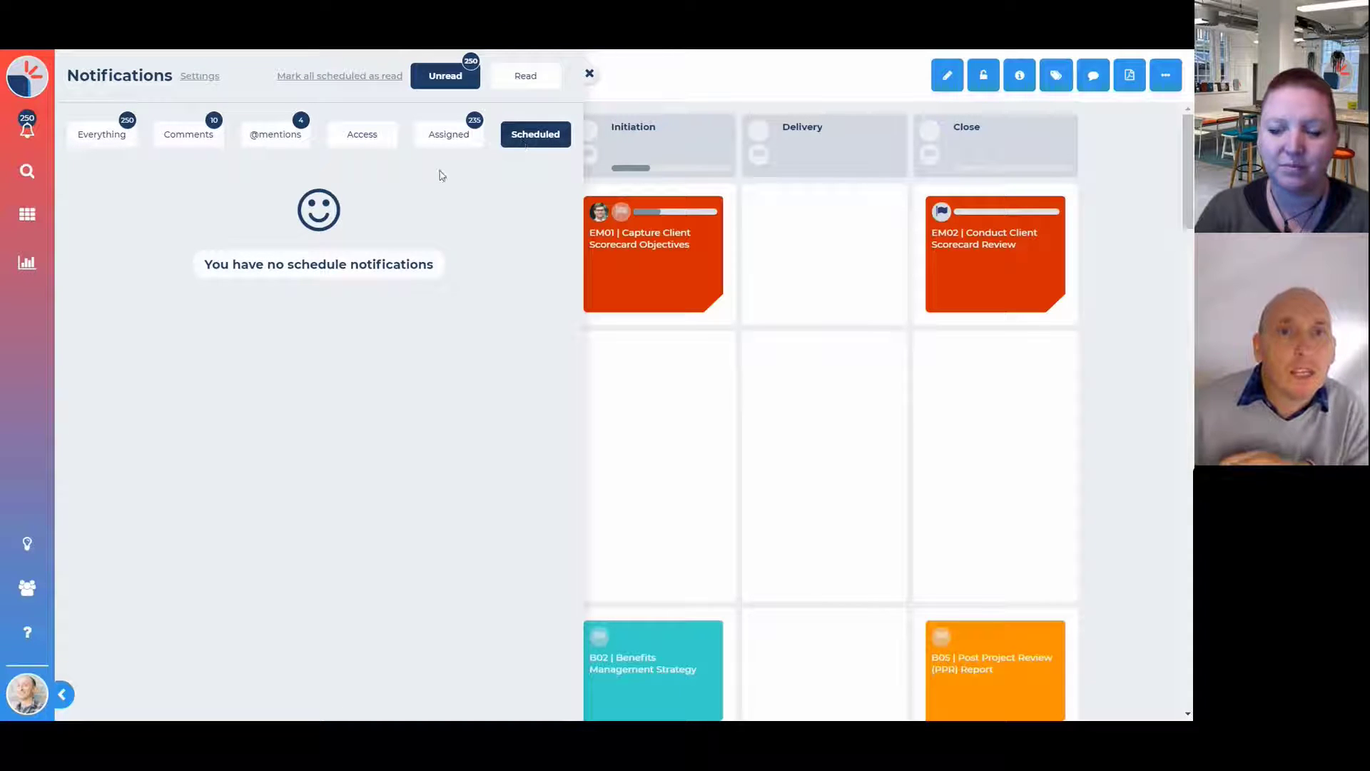
- View the already read notifications in the scheduled and assigned categories
click(535, 77)
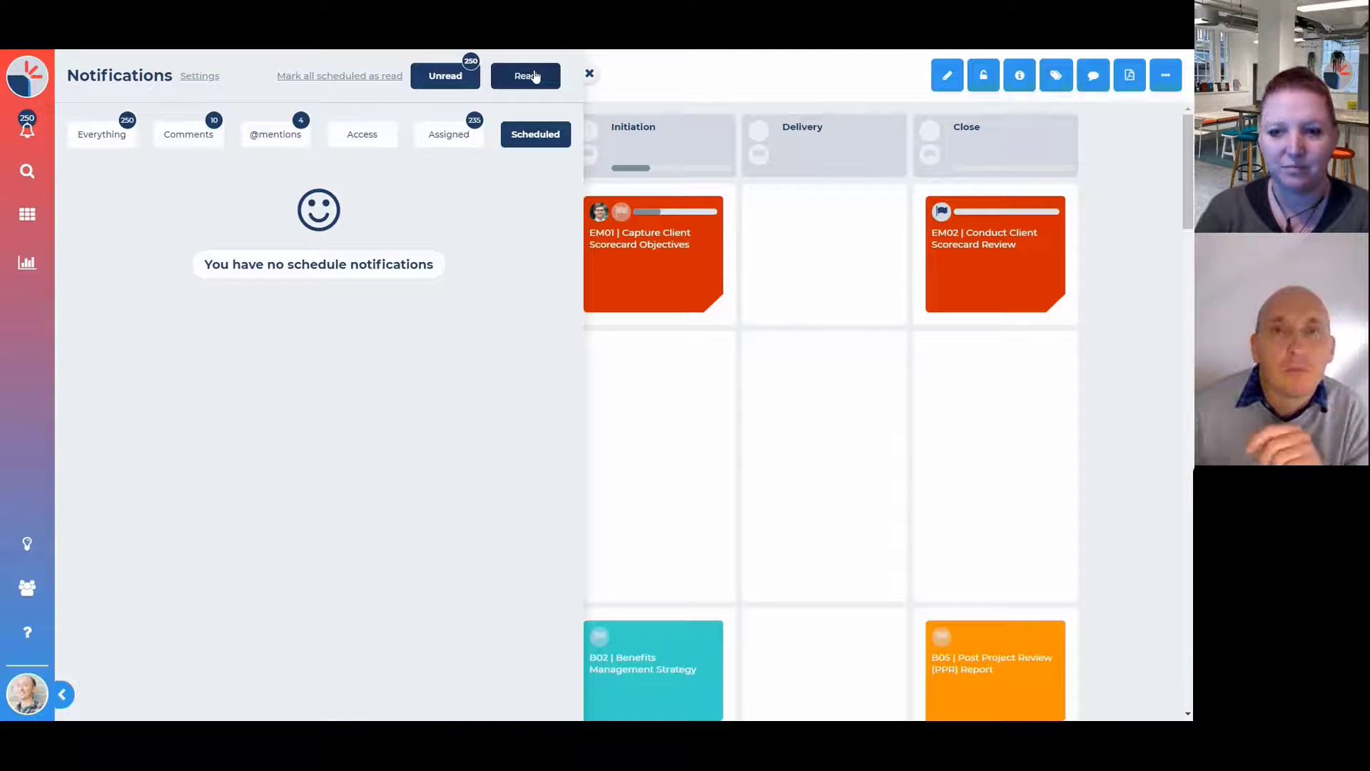
click(535, 76)
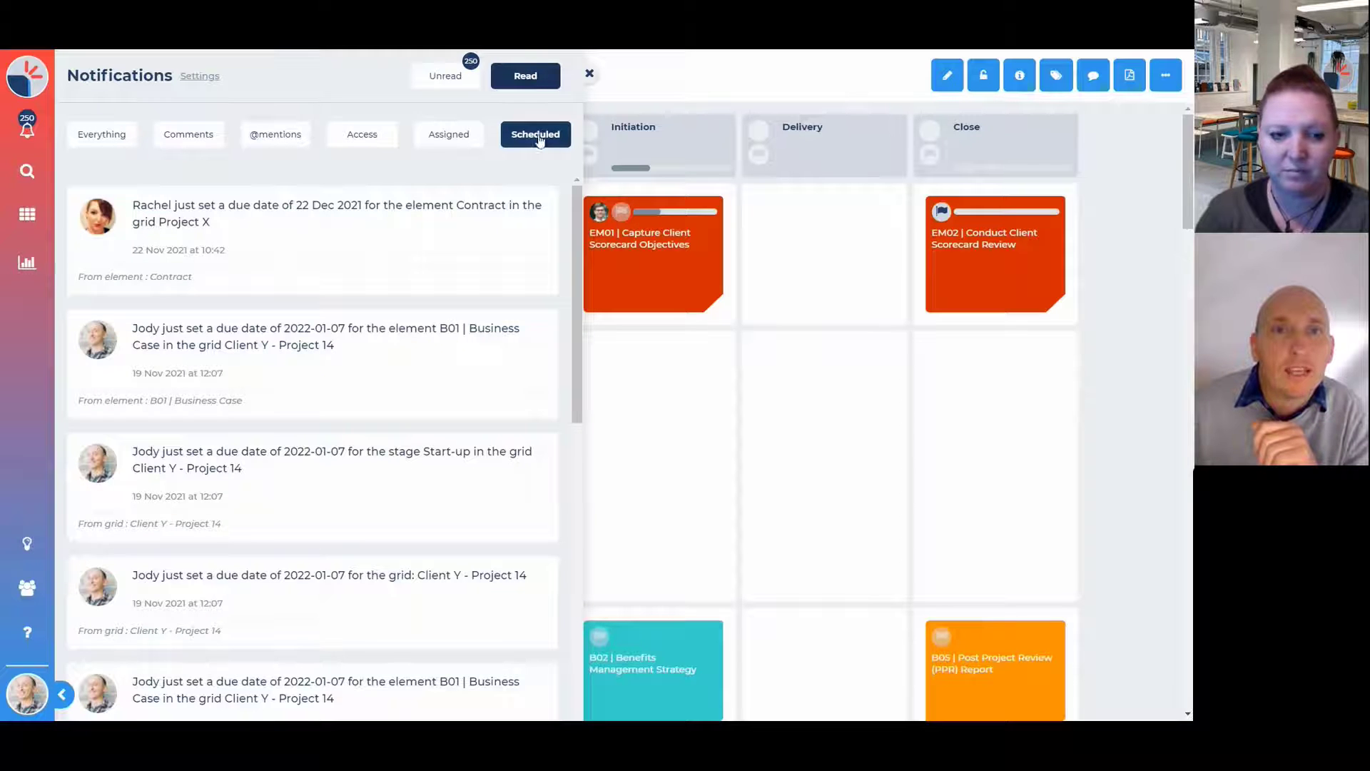
click(540, 138)
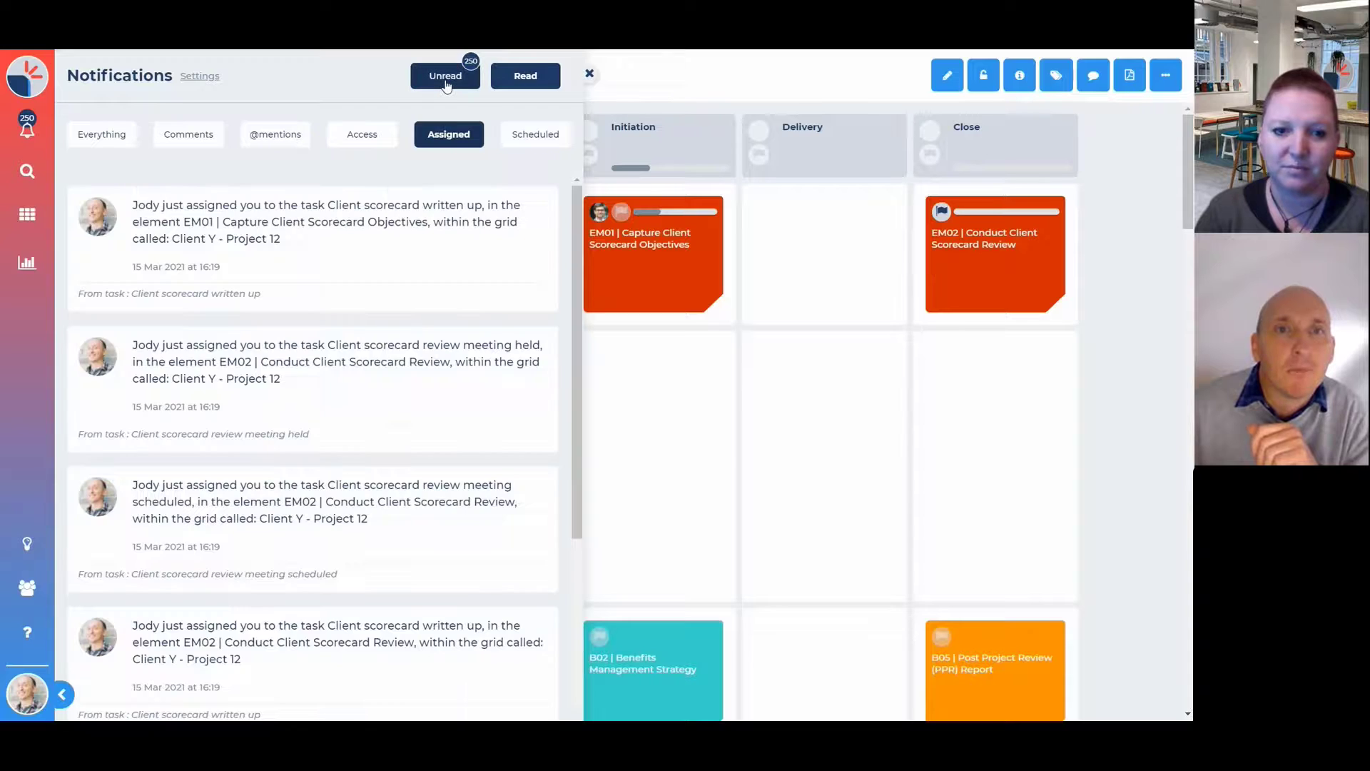
click(446, 77)
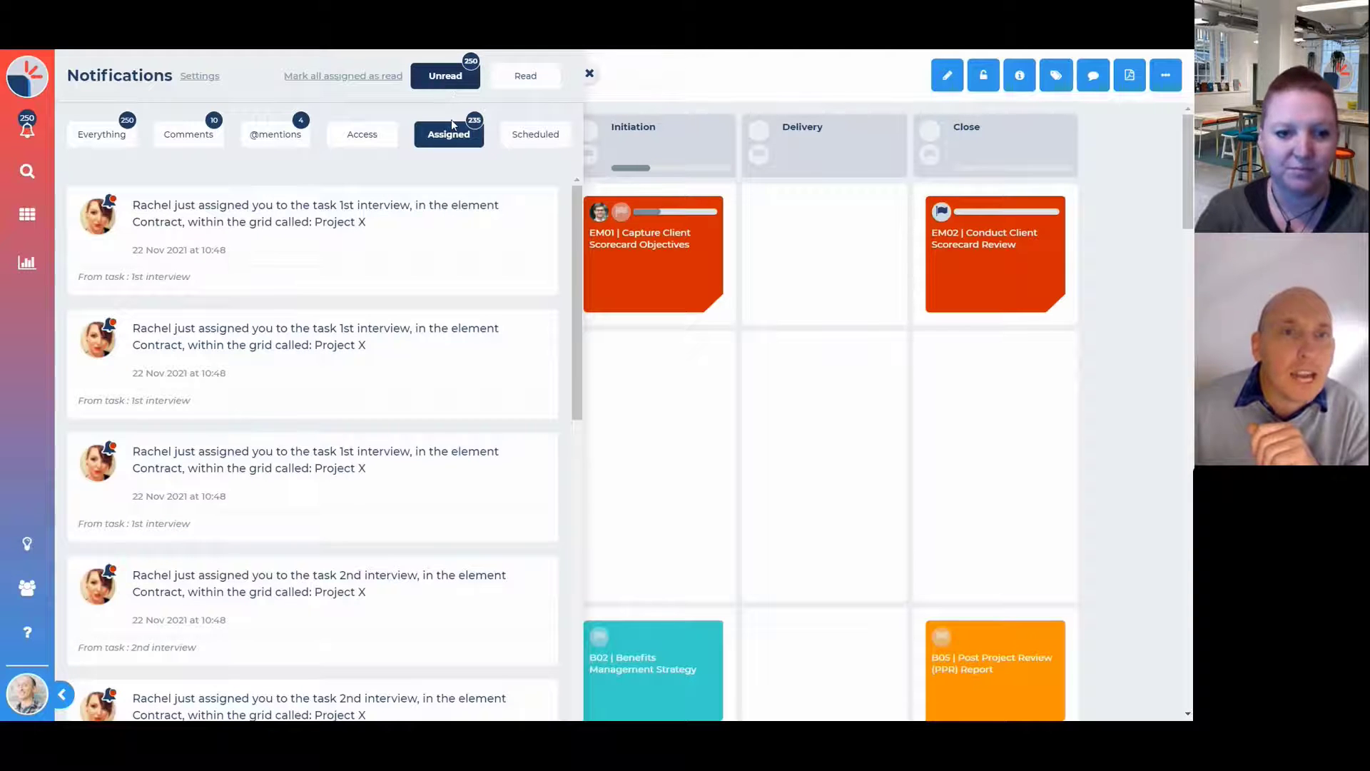
mouse_move(207, 262)
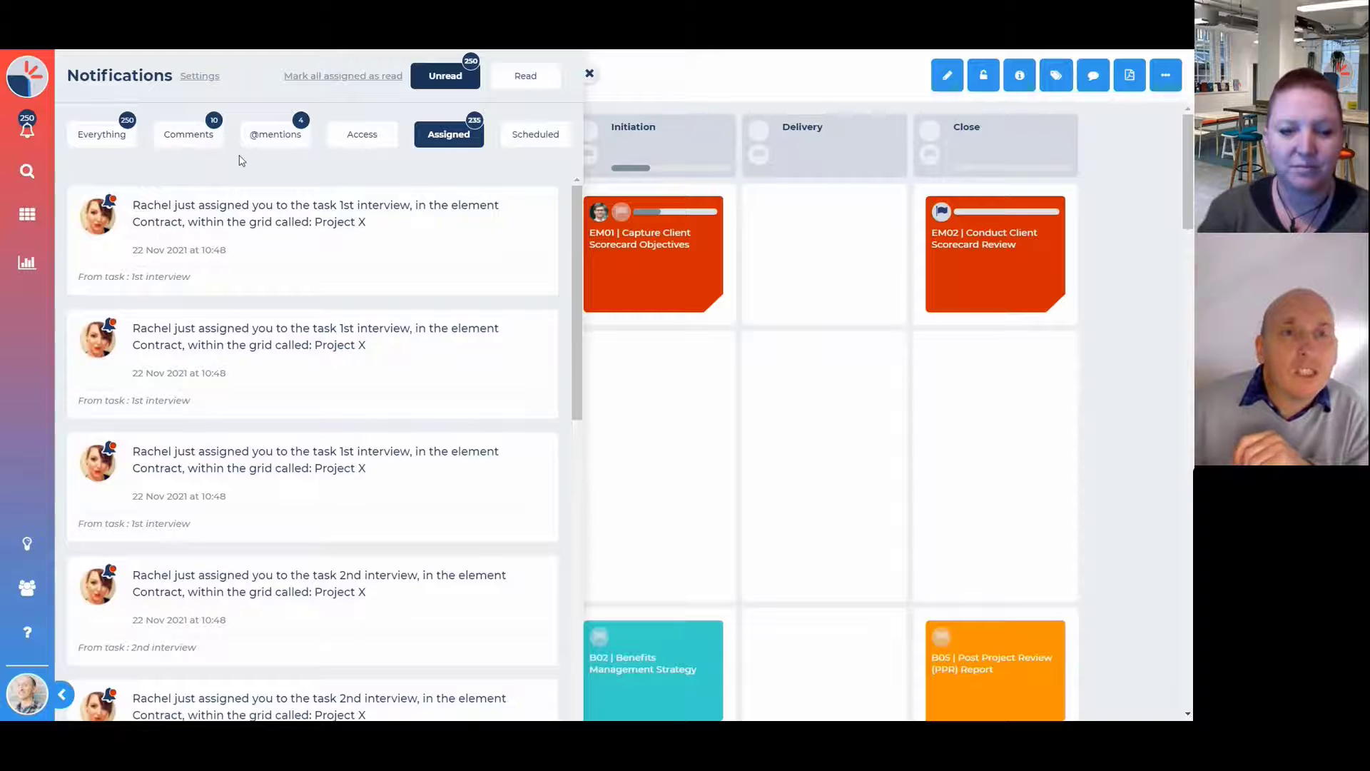
click(280, 140)
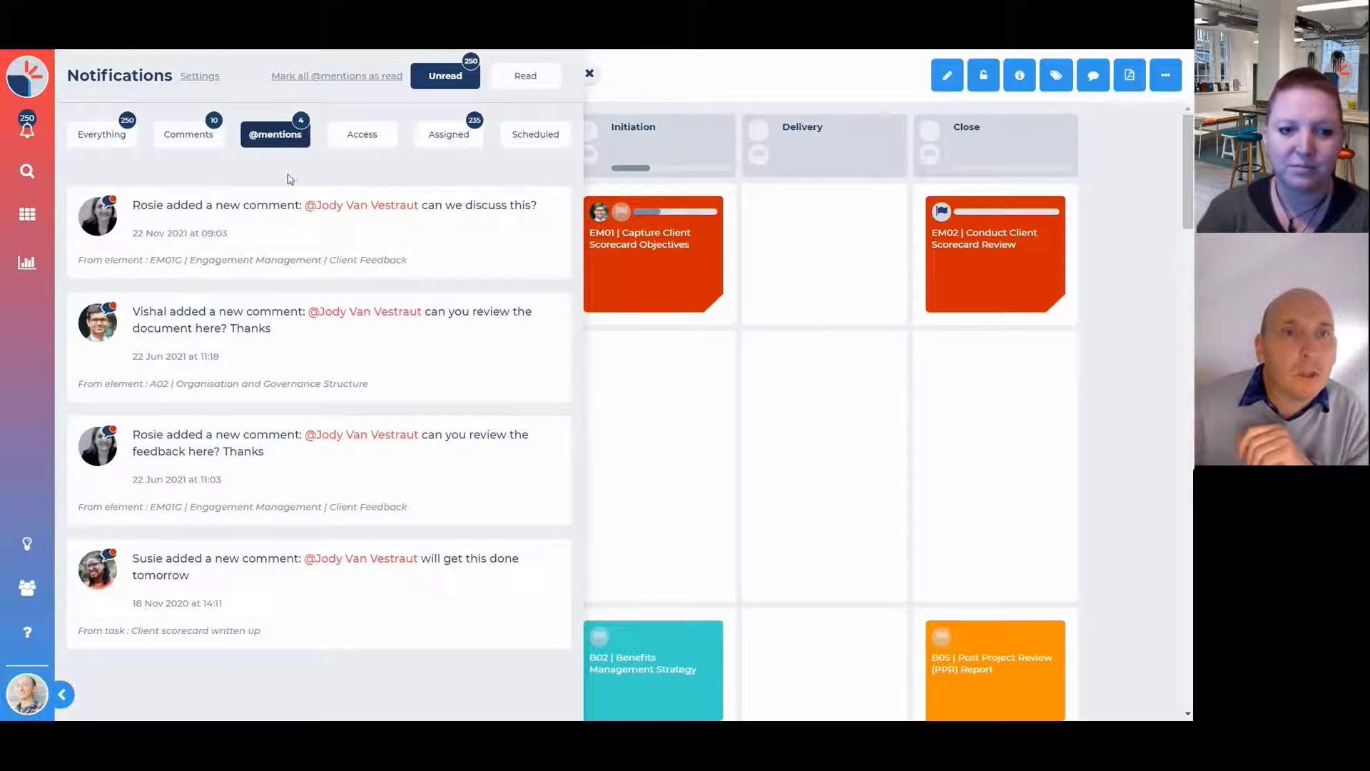
mouse_move(333, 454)
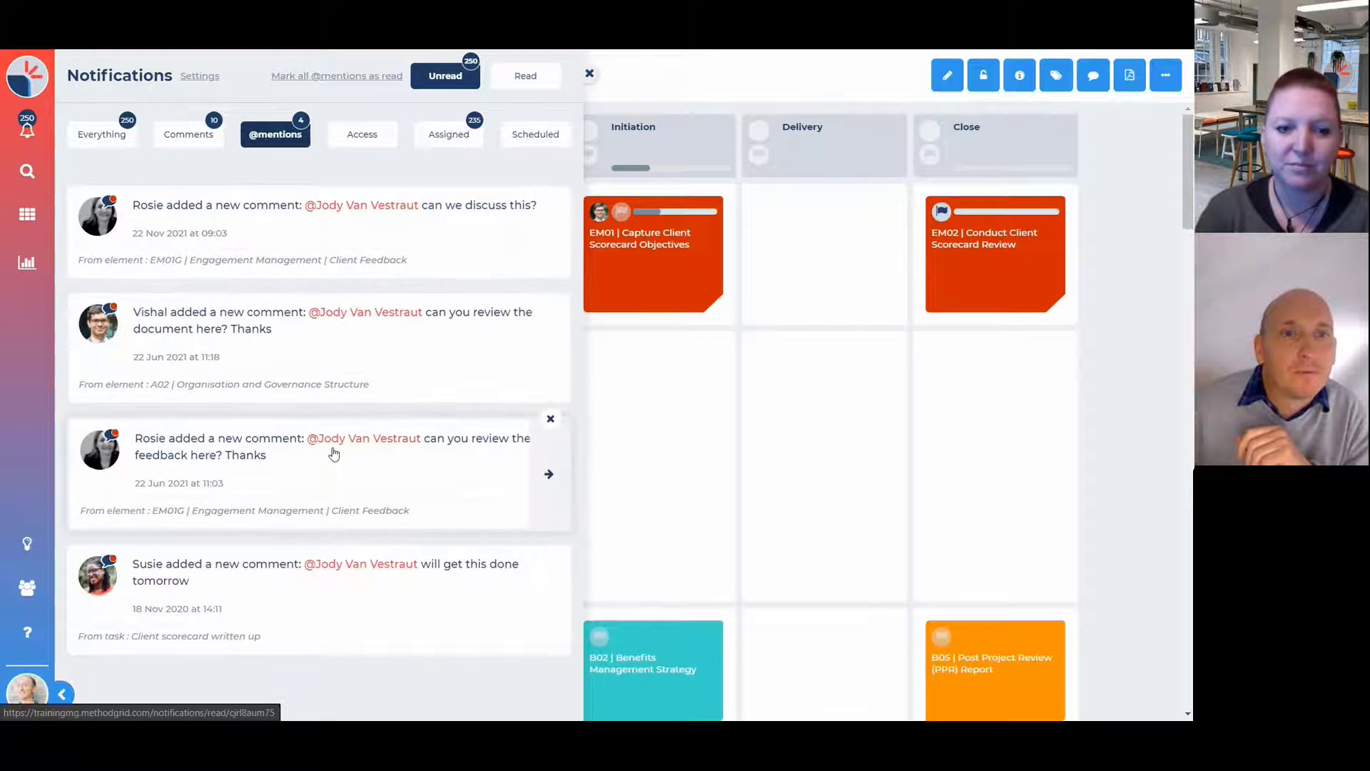
mouse_move(556, 349)
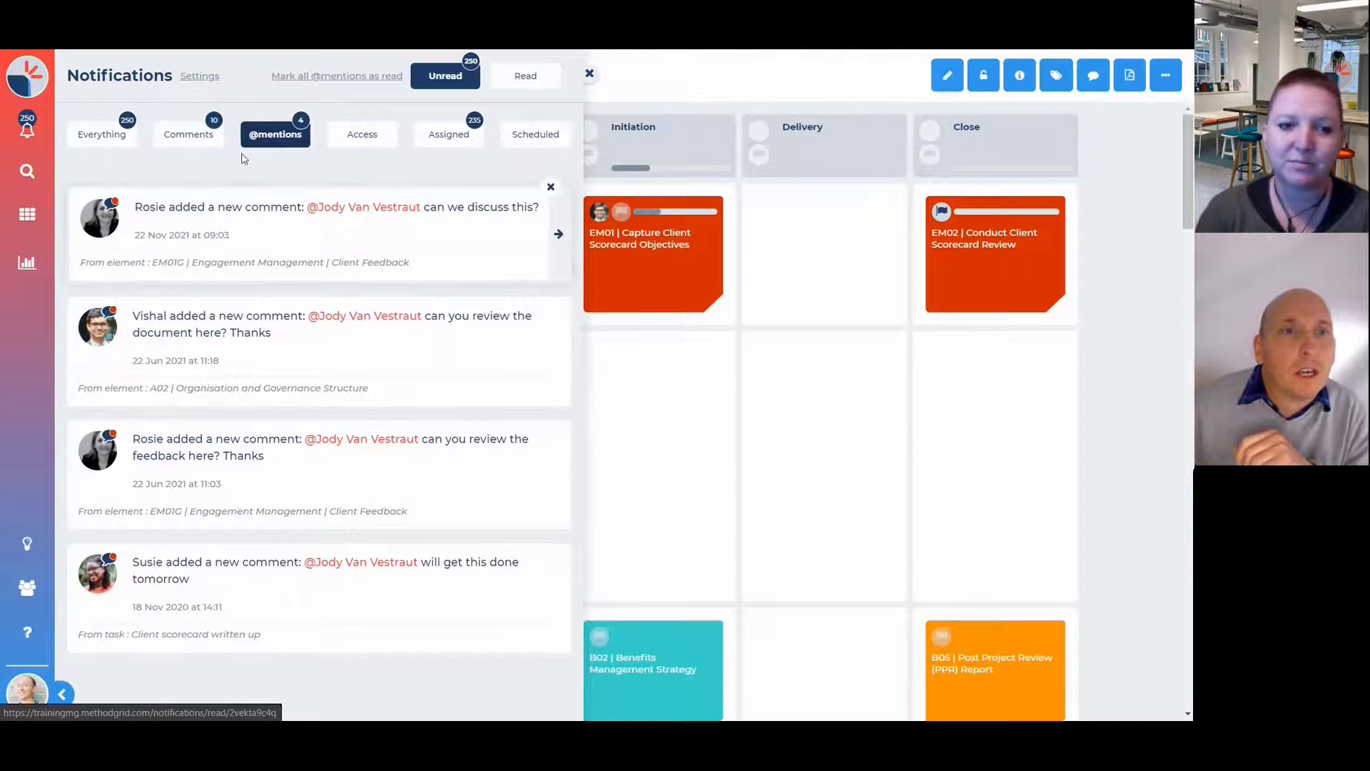
- Show the unread comment notifications, look through them, and mark all comments as read
click(211, 129)
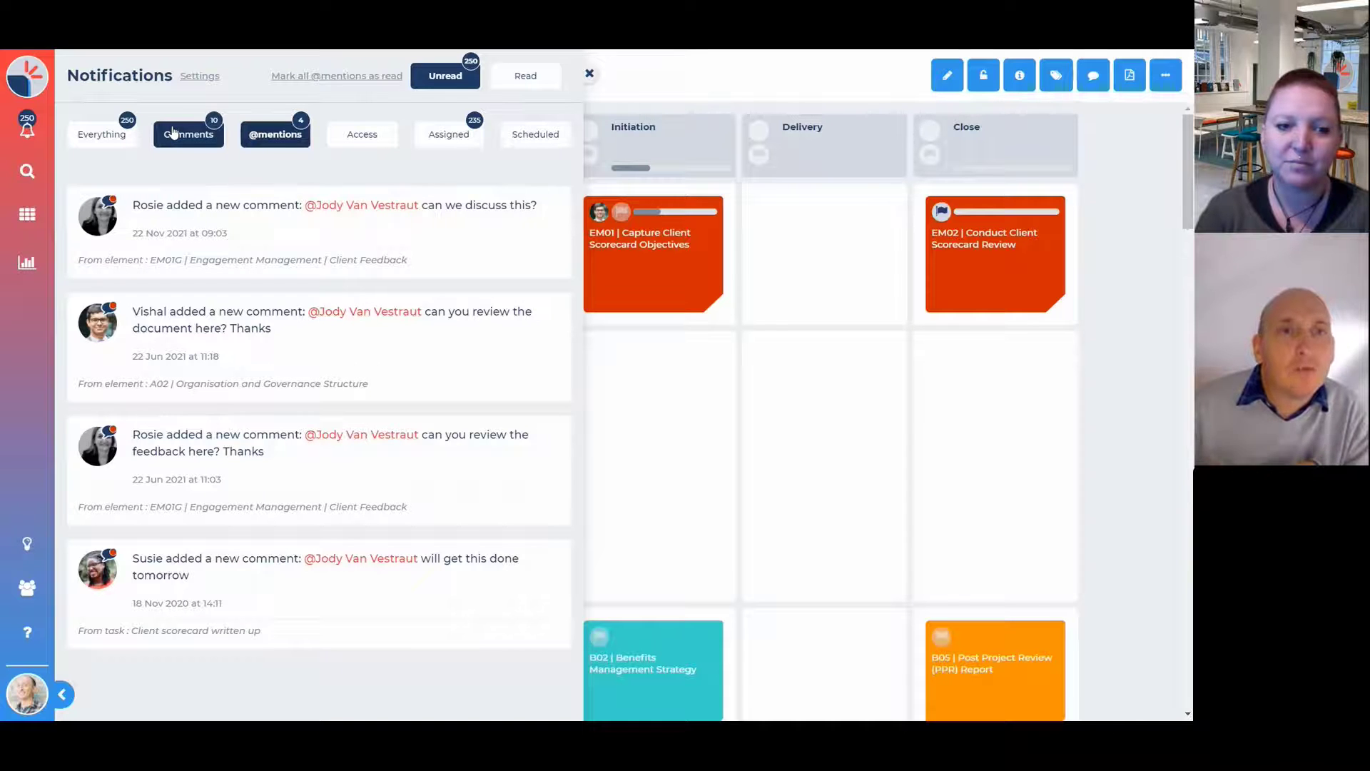
click(189, 135)
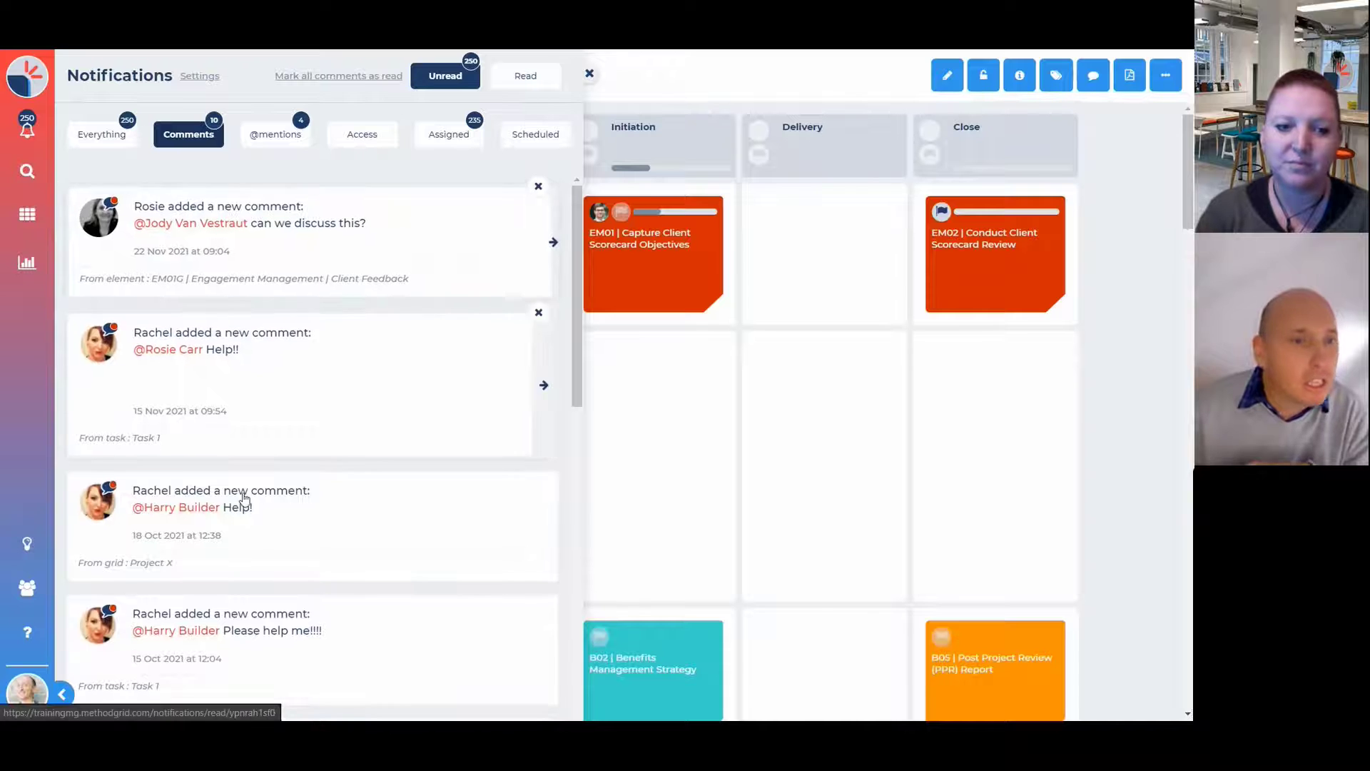
scroll(428, 405, down, 5)
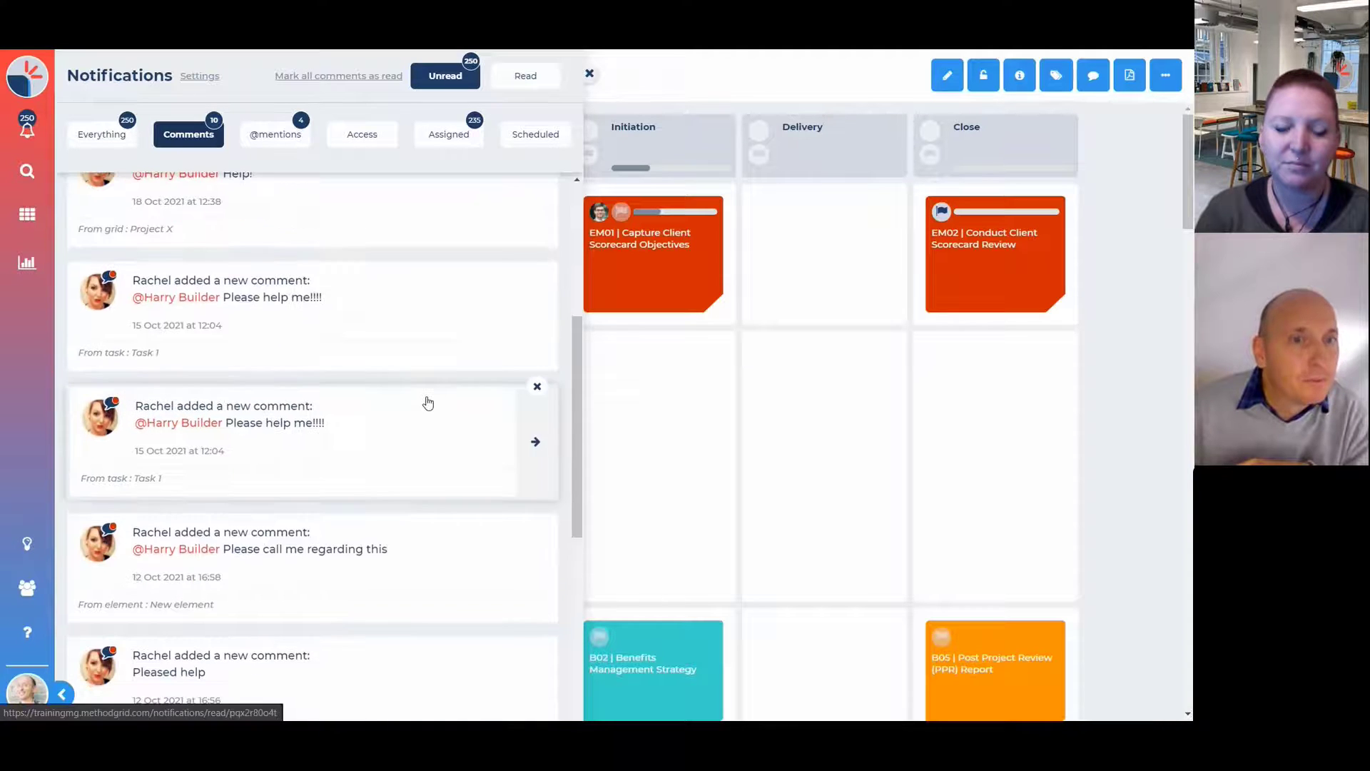
scroll(428, 404, down, 4)
scroll(426, 400, up, 8)
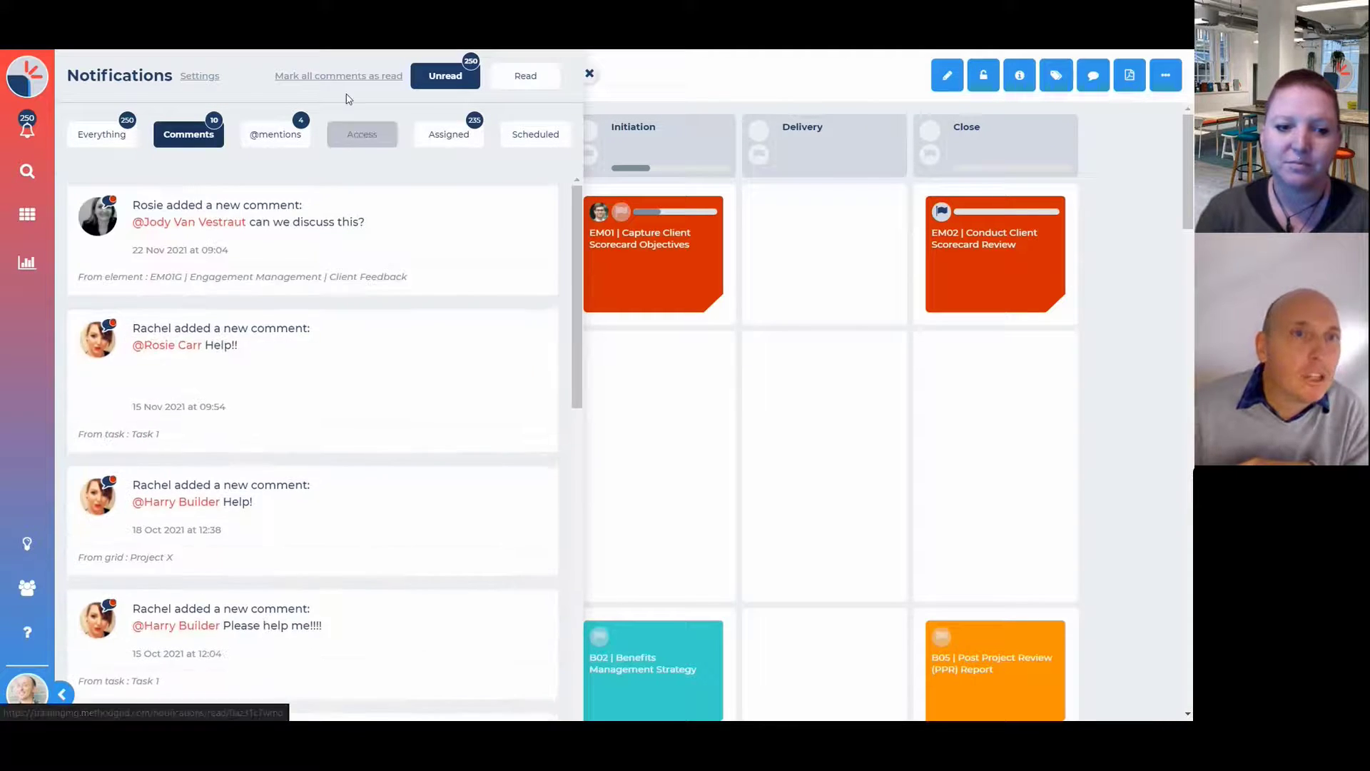
click(339, 76)
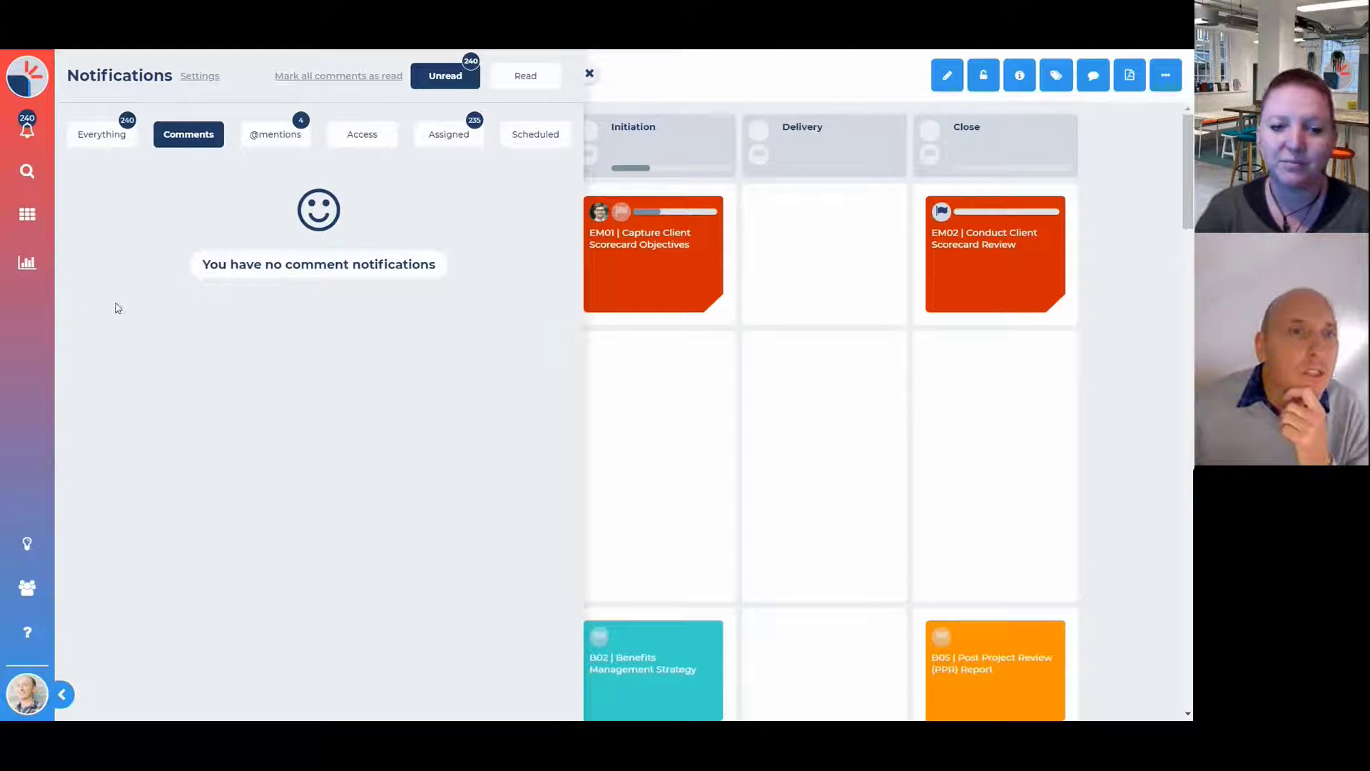
- Show all unread notifications and examine the browser and email notification settings
click(102, 135)
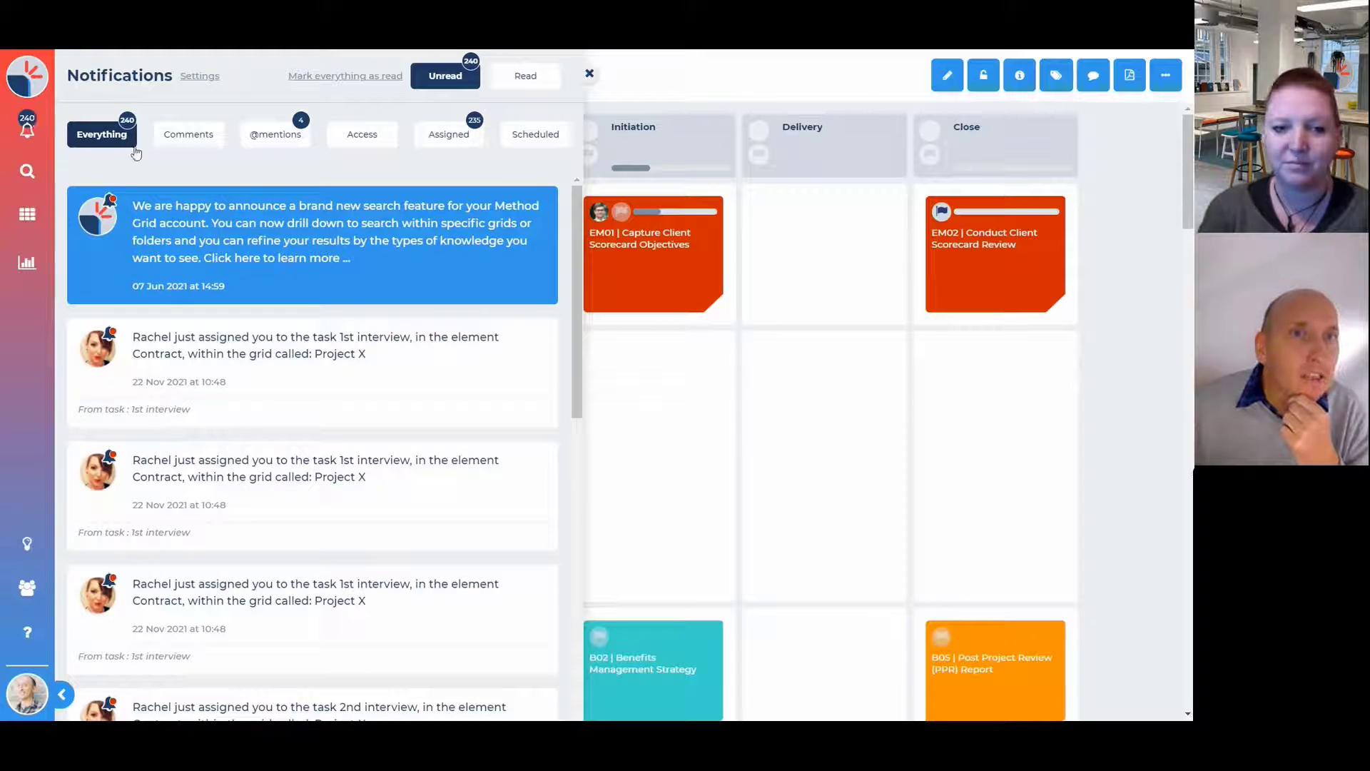
click(192, 79)
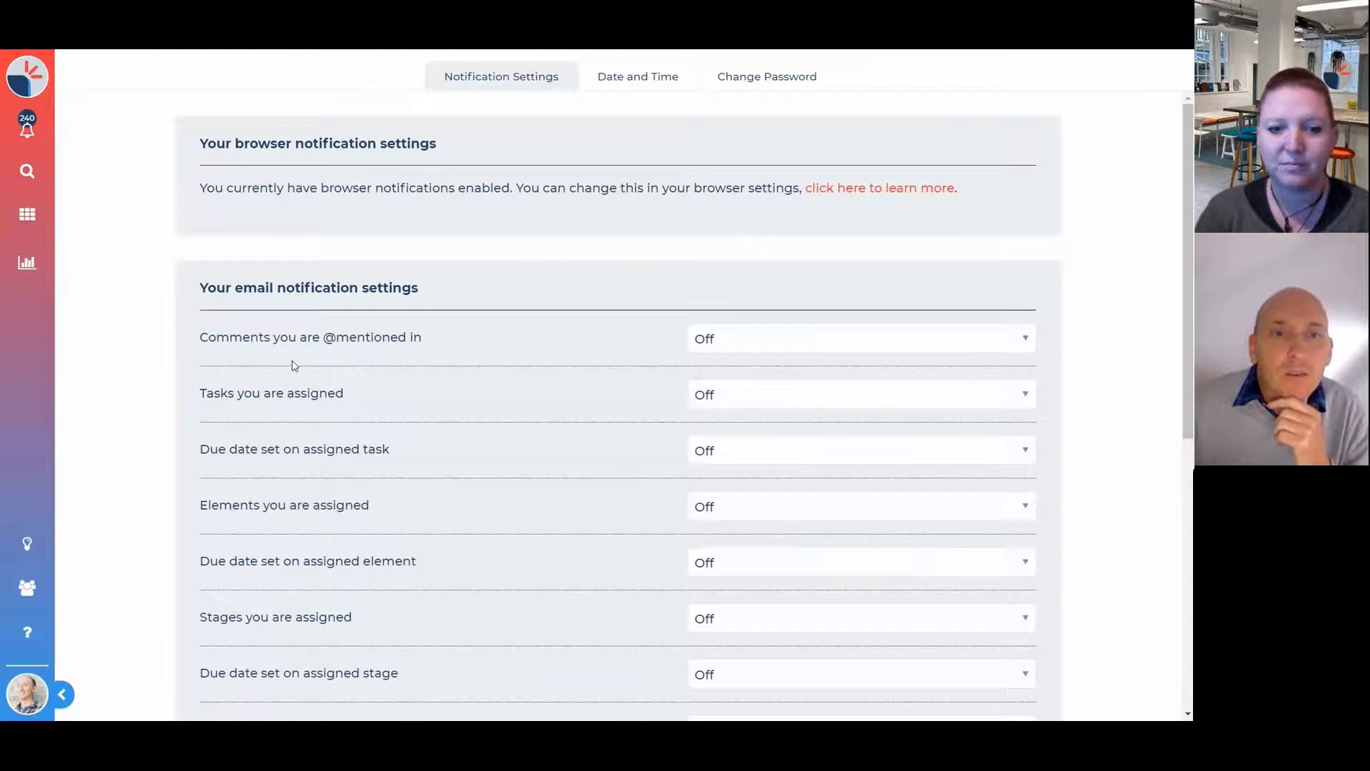
scroll(435, 446, down, 2)
scroll(734, 342, up, 2)
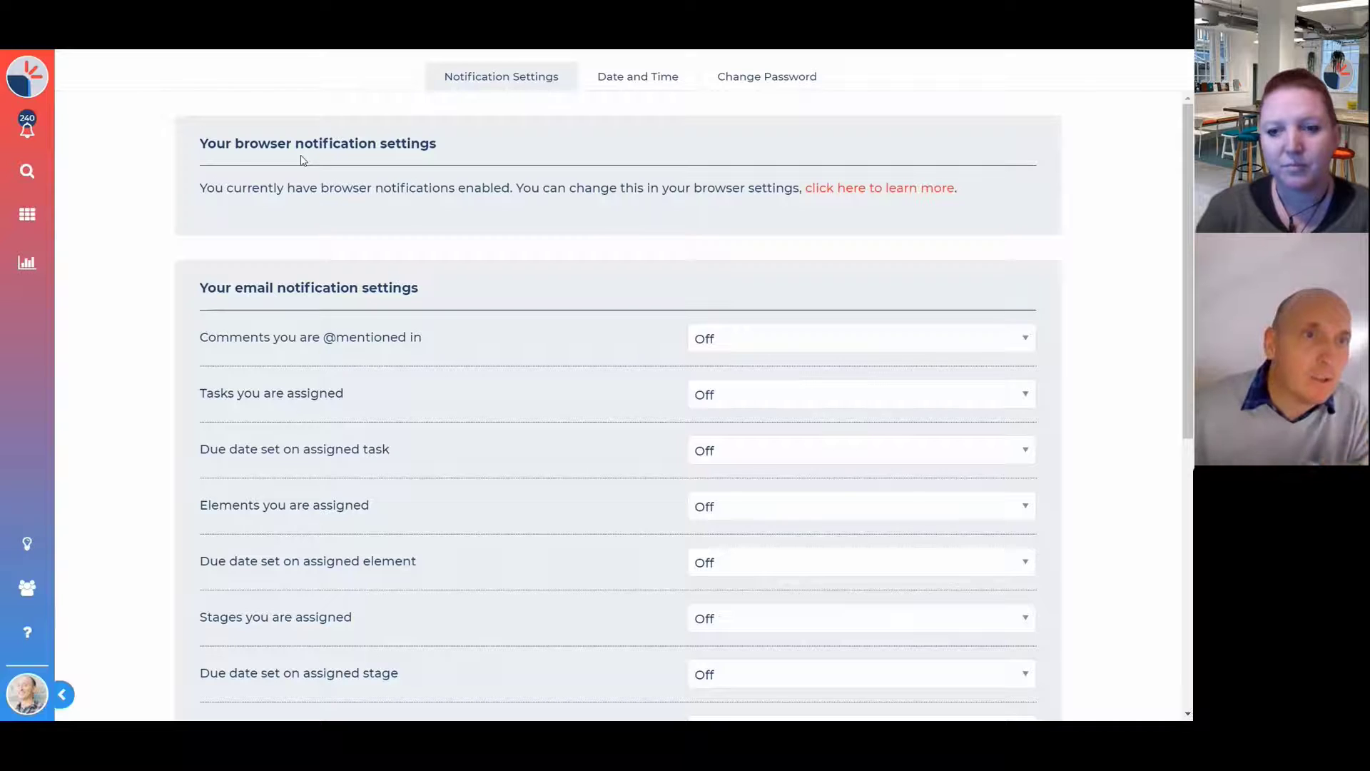
click(19, 139)
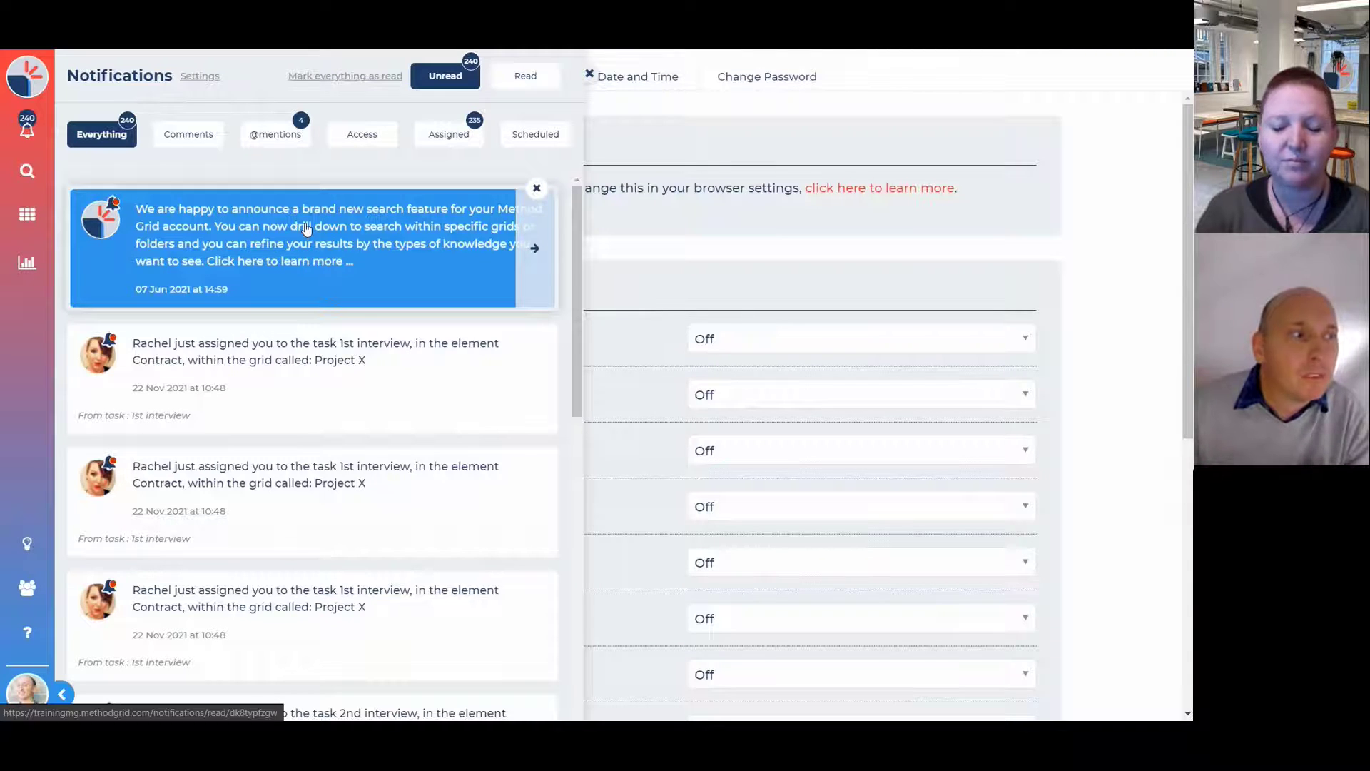
click(901, 113)
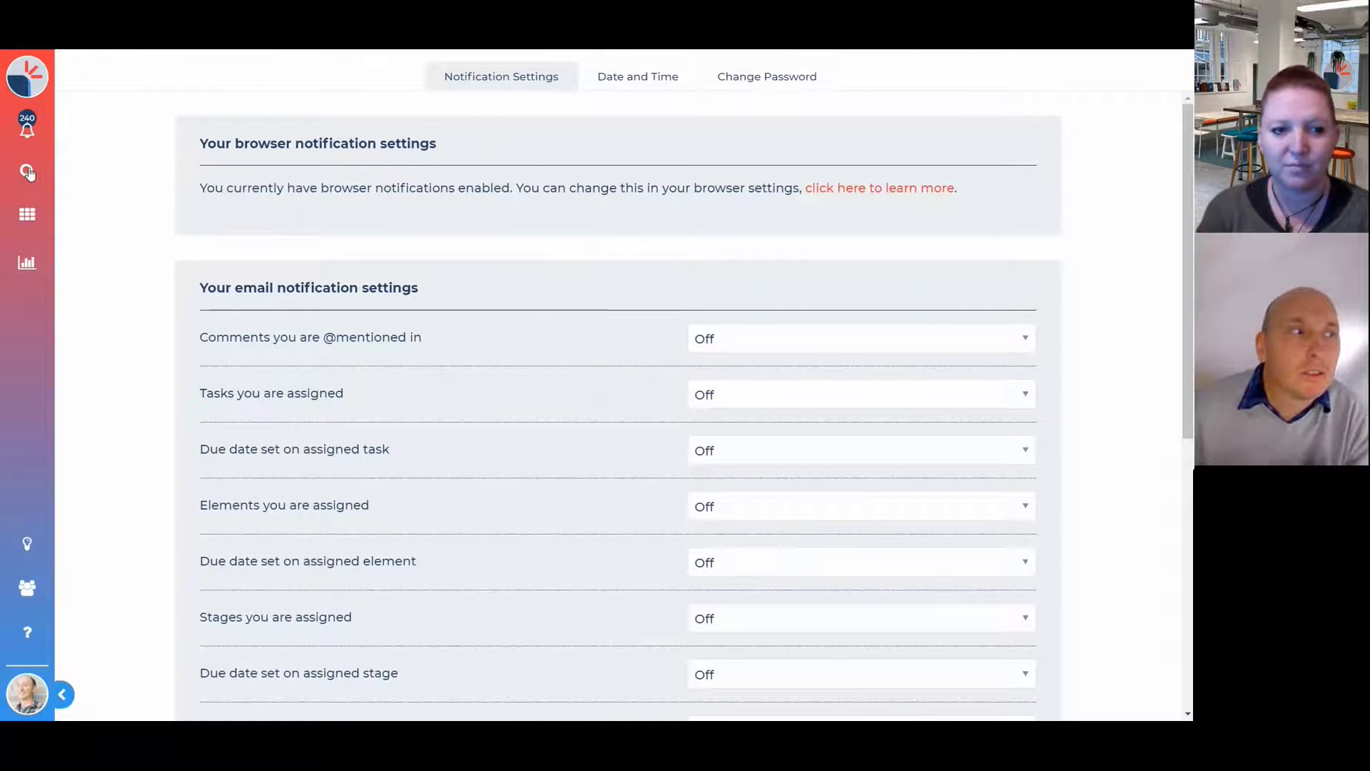
- Search for "project 1" with folders excluded from the results and open the Client Y - Project 1 grid
click(27, 172)
text(project 1)
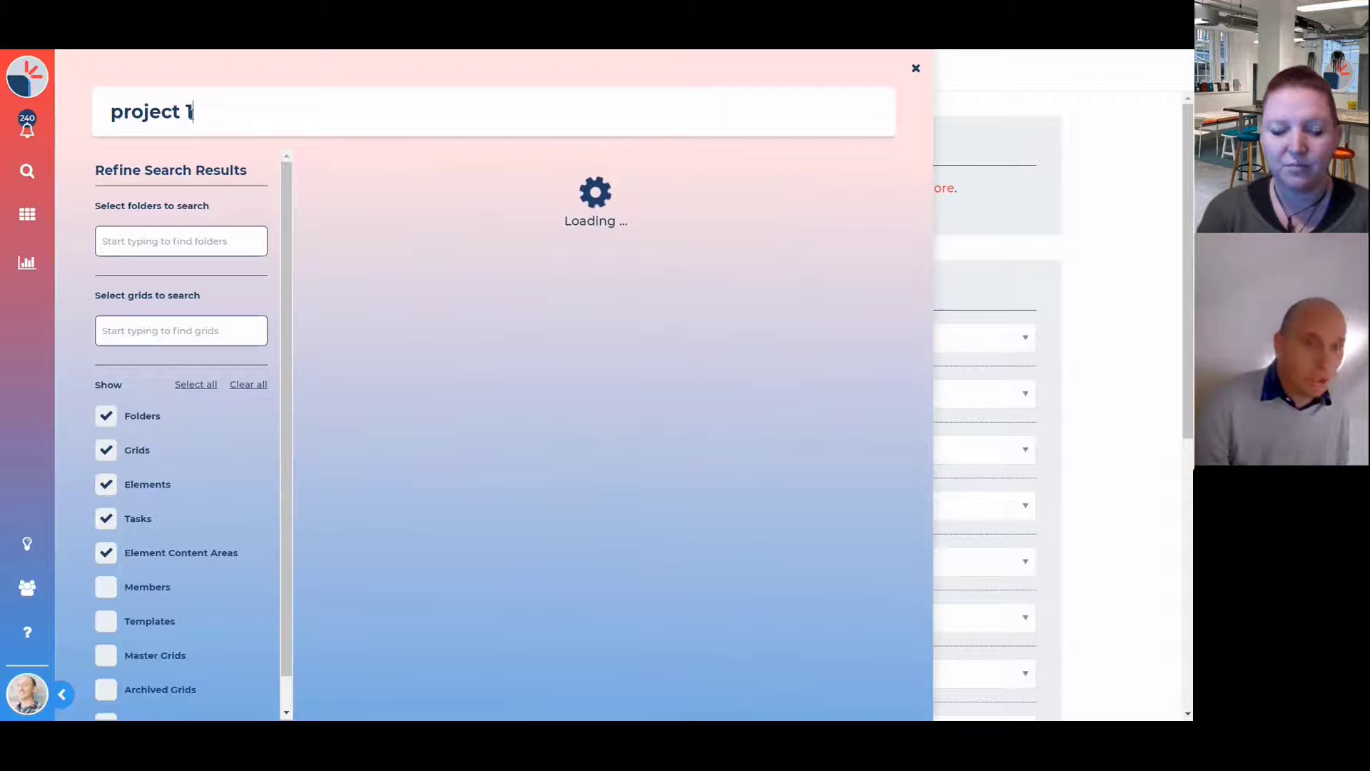
click(106, 421)
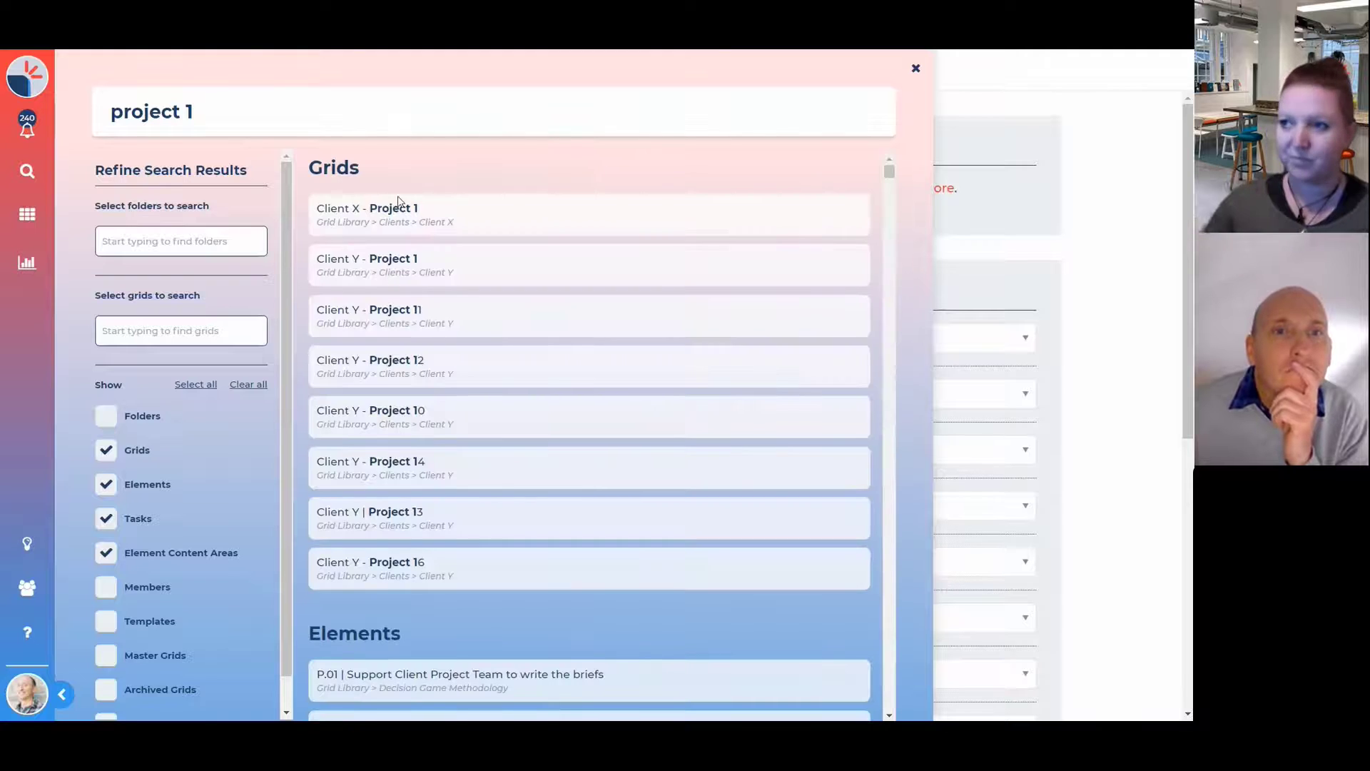
click(406, 267)
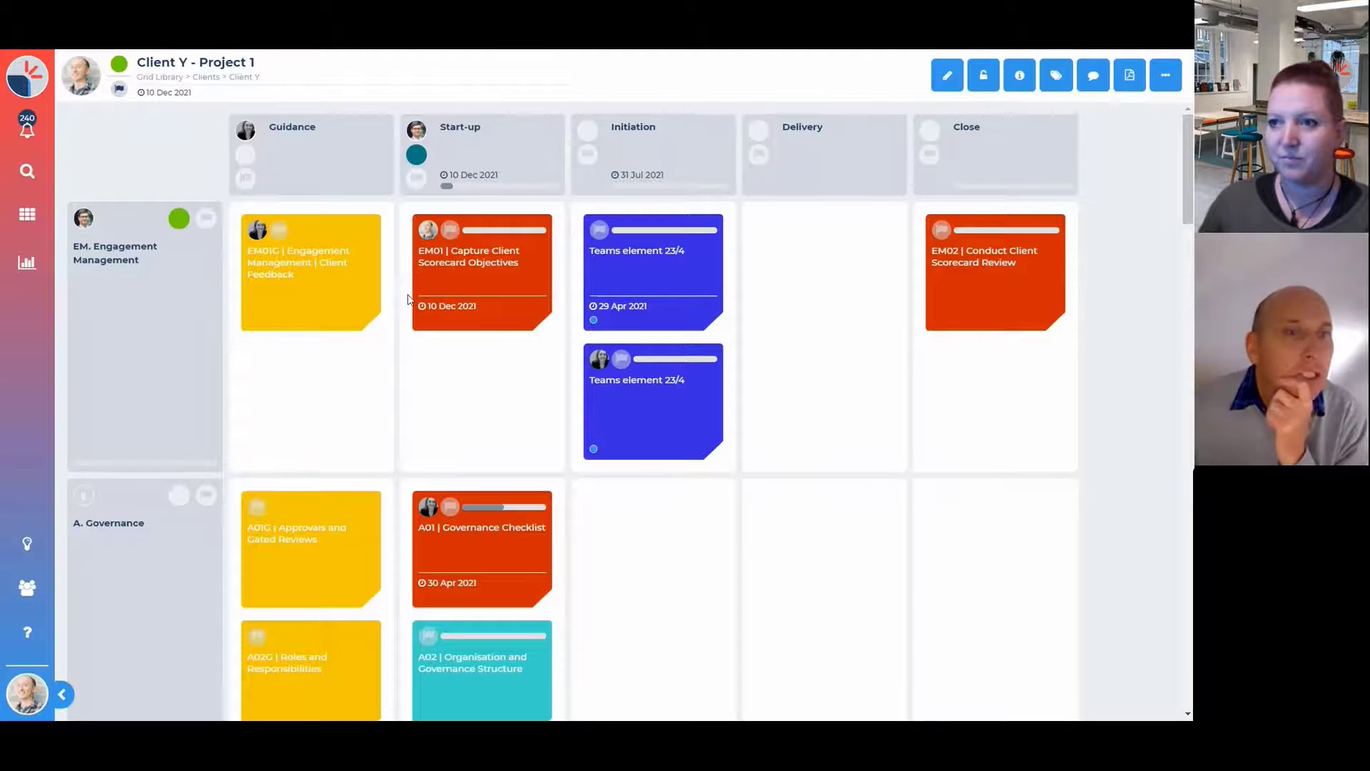
- Examine the browser notification example in the EM01G Engagement Management Client Feedback element and close the element
click(327, 285)
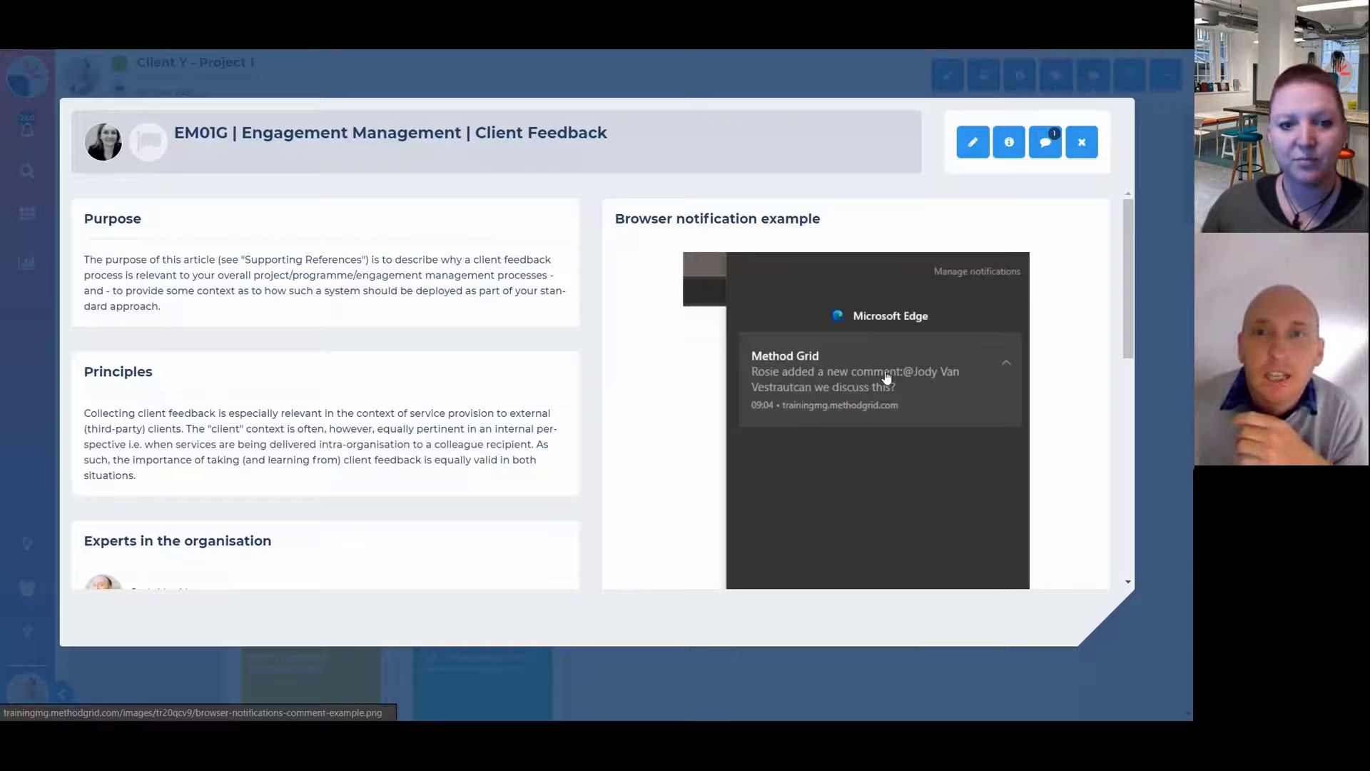
scroll(887, 377, down, 1)
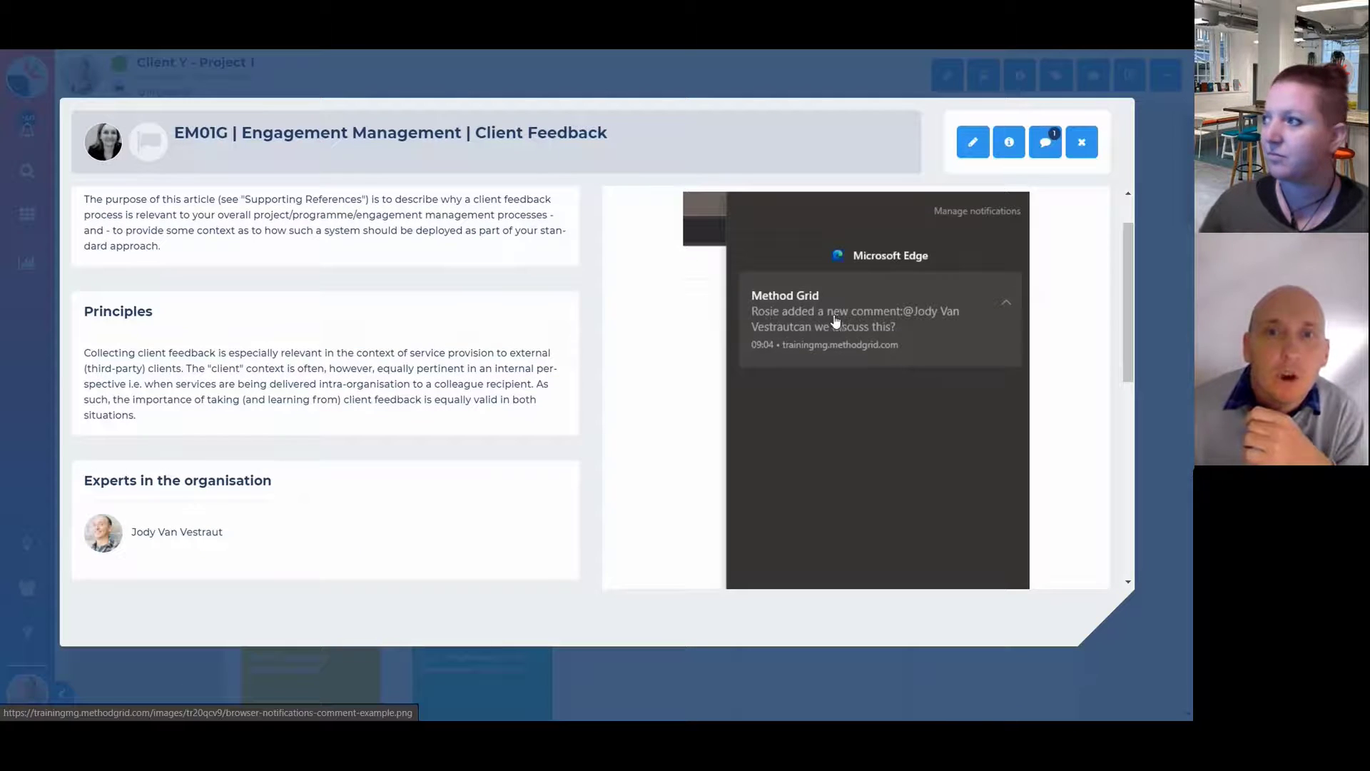
scroll(860, 325, down, 5)
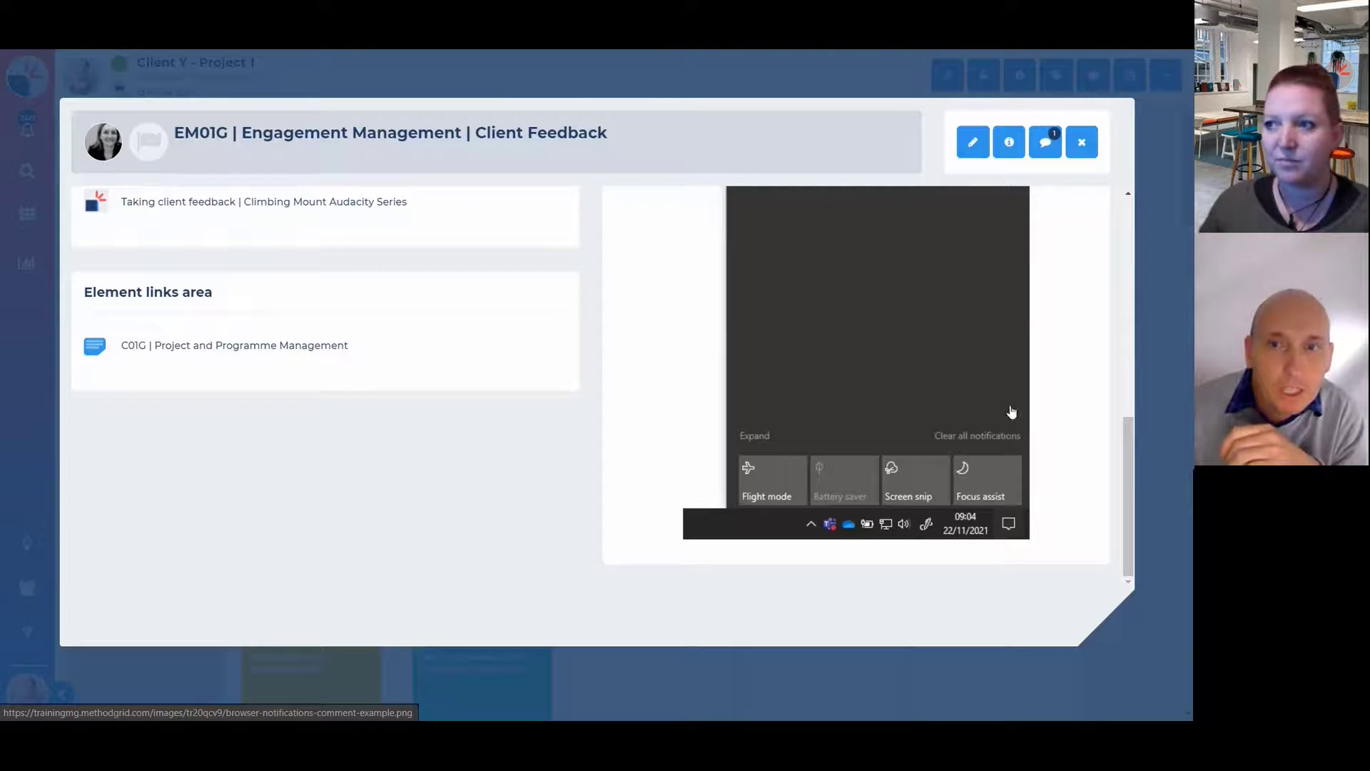
scroll(895, 395, up, 6)
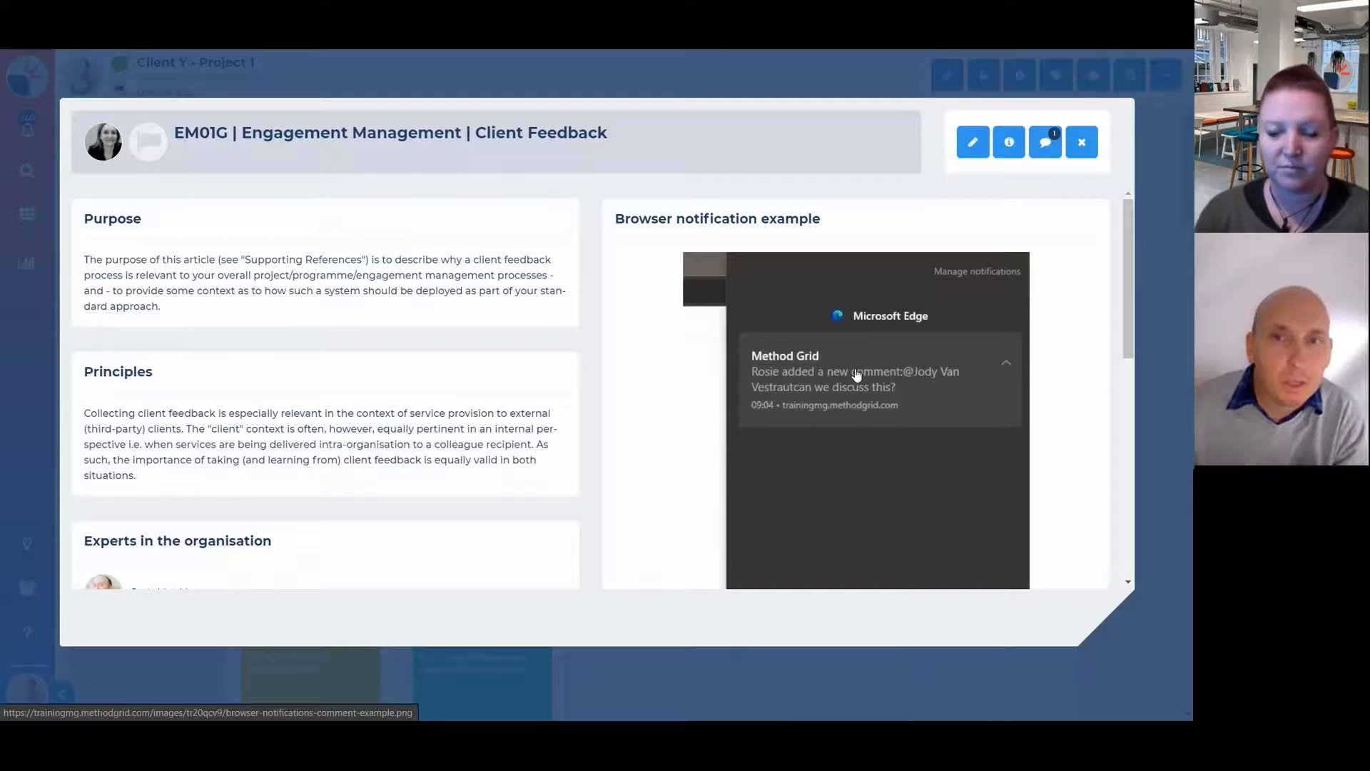
click(1082, 143)
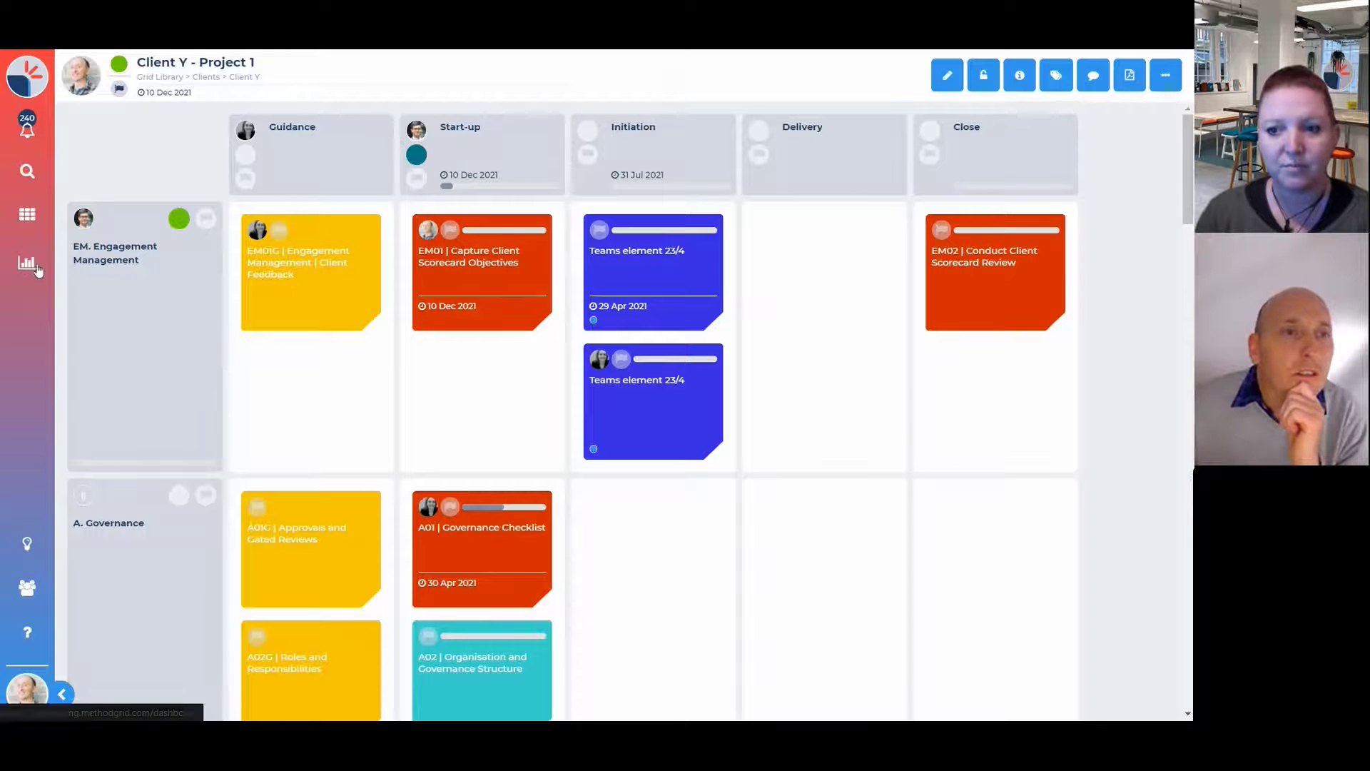
- Go to the dashboard, list the flagged grids from the My Grids overview, and return to the dashboard
key(ctrl+Tab)
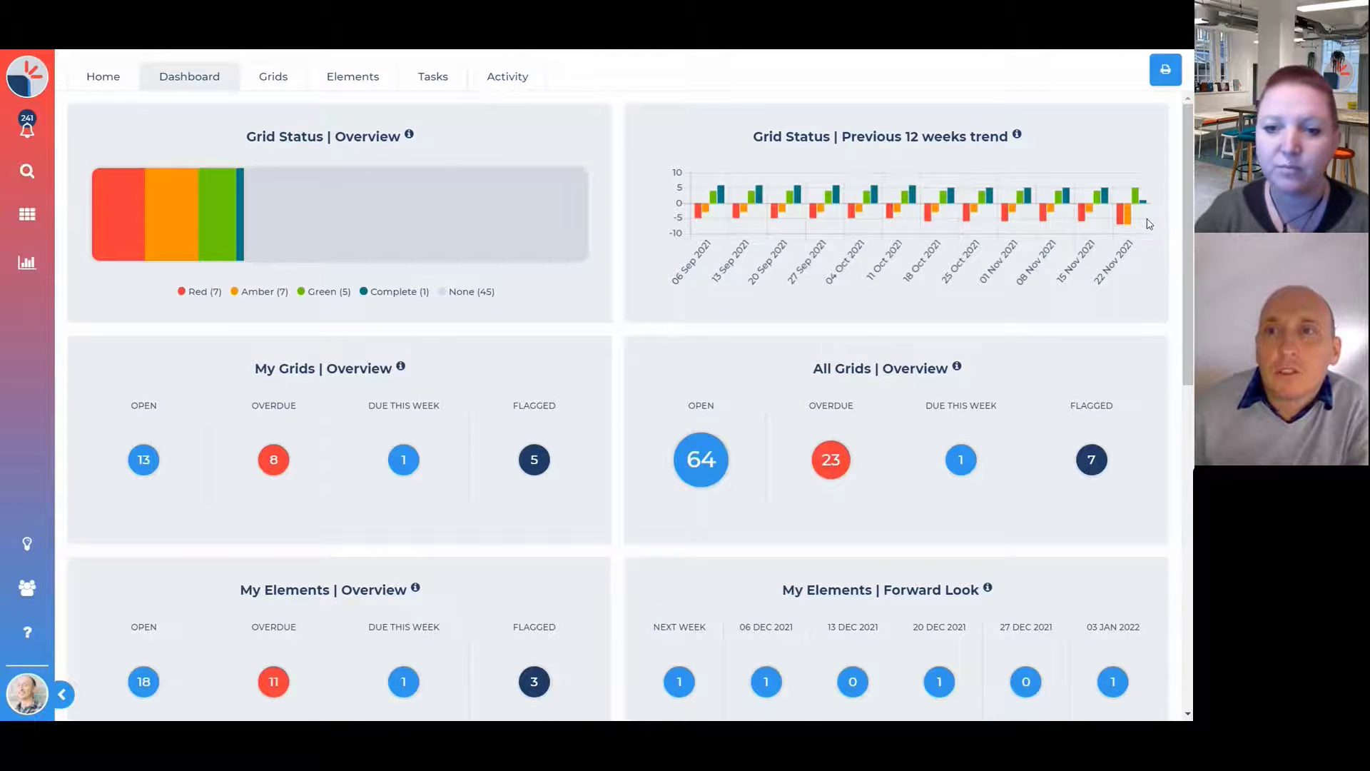
mouse_move(1124, 225)
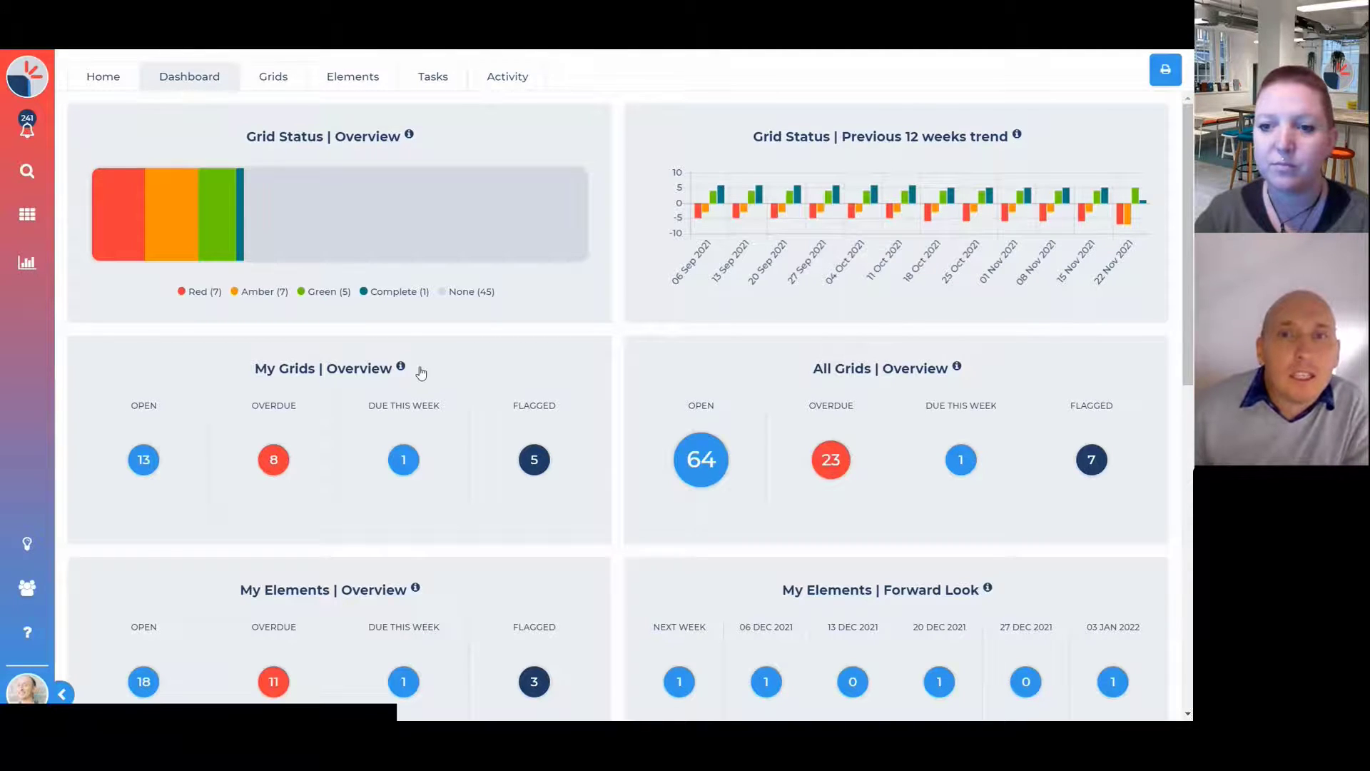
scroll(404, 417, down, 1)
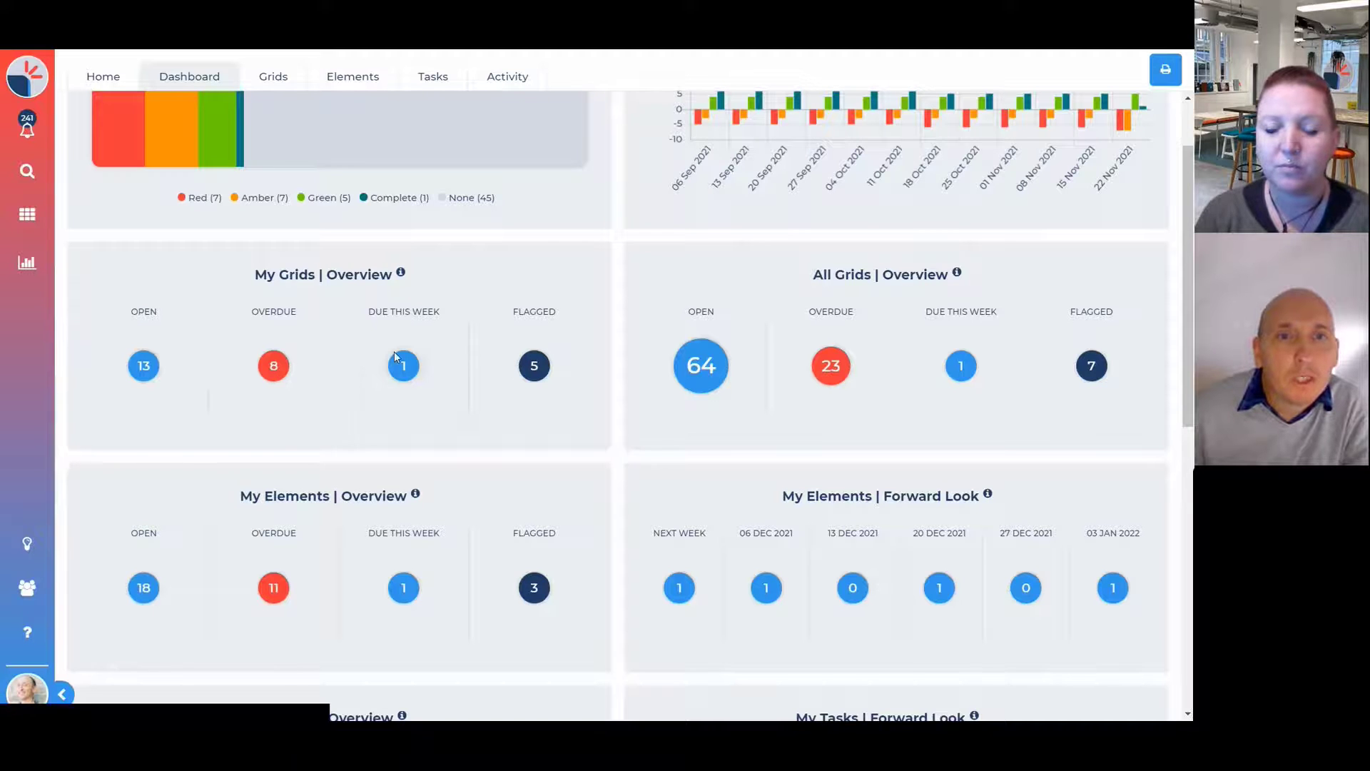
click(538, 371)
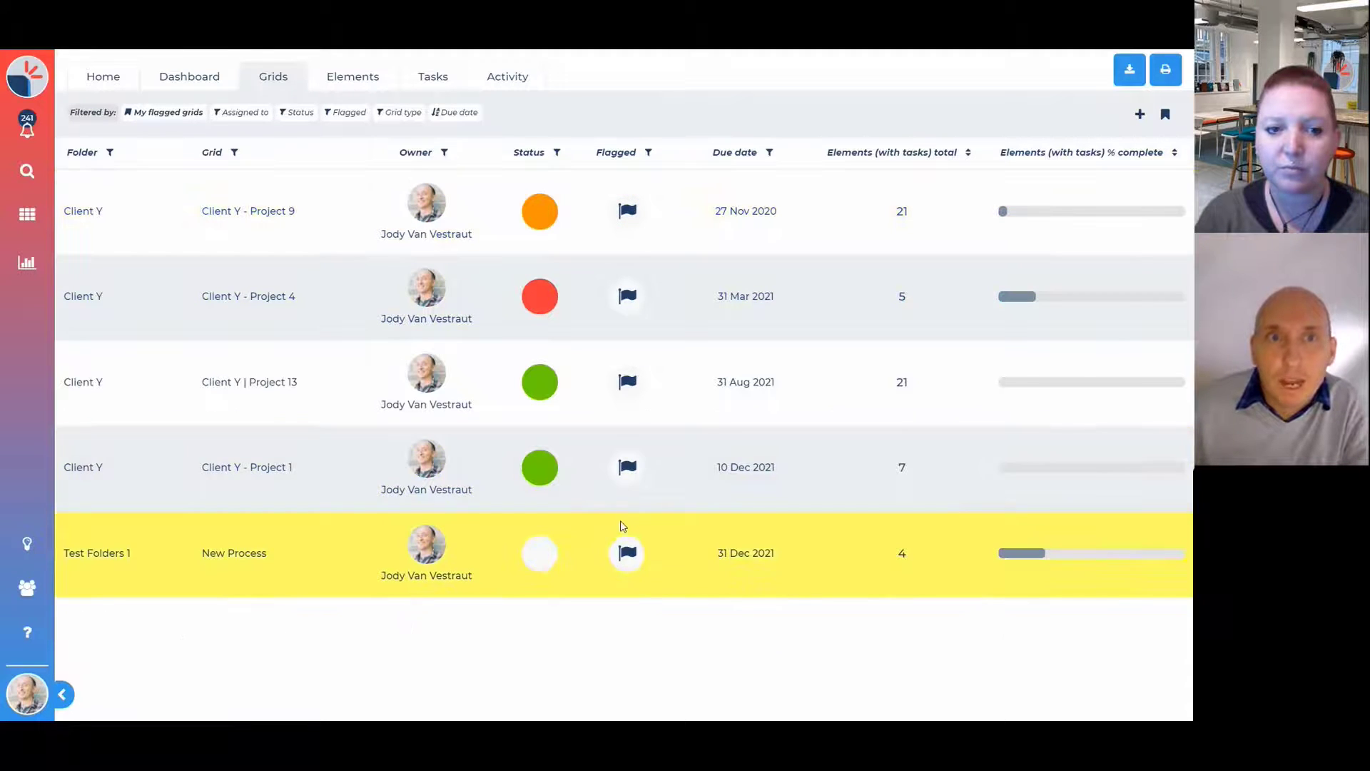
click(209, 79)
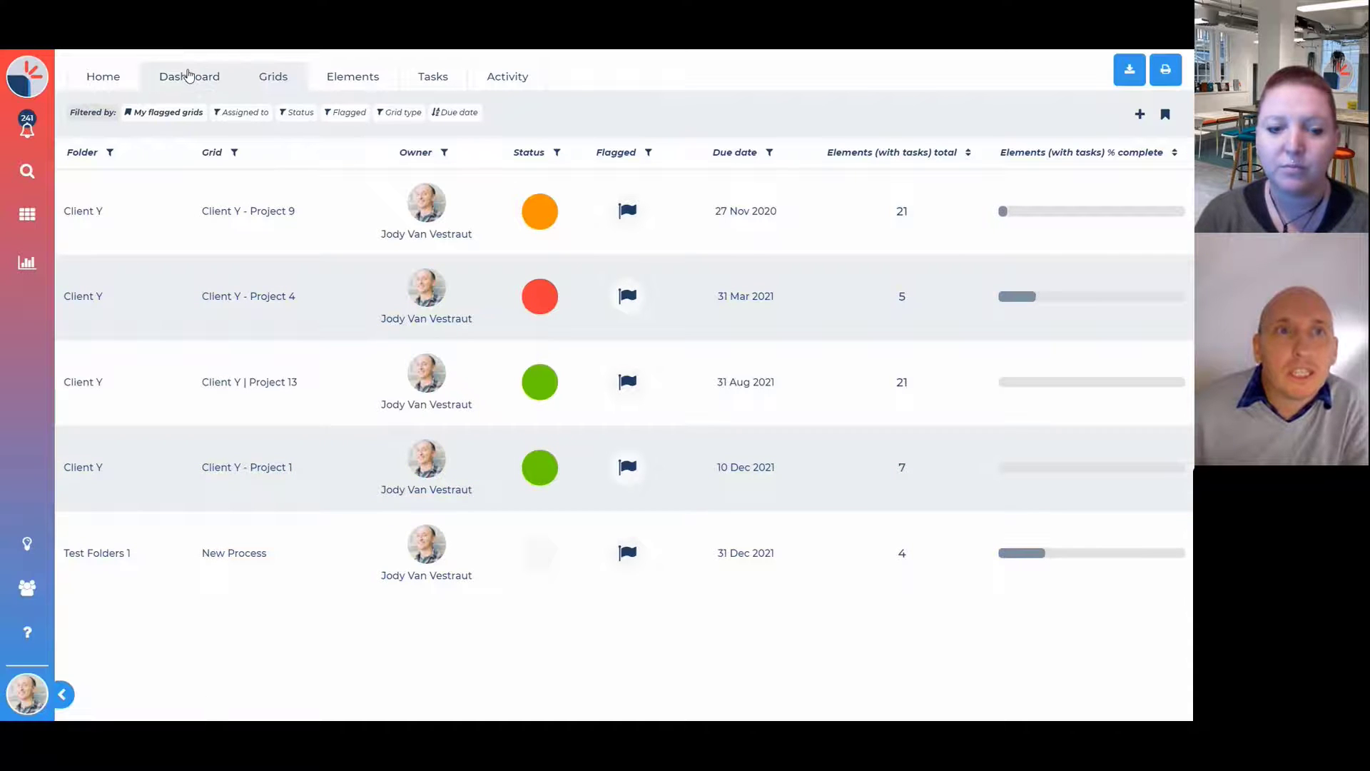
click(188, 75)
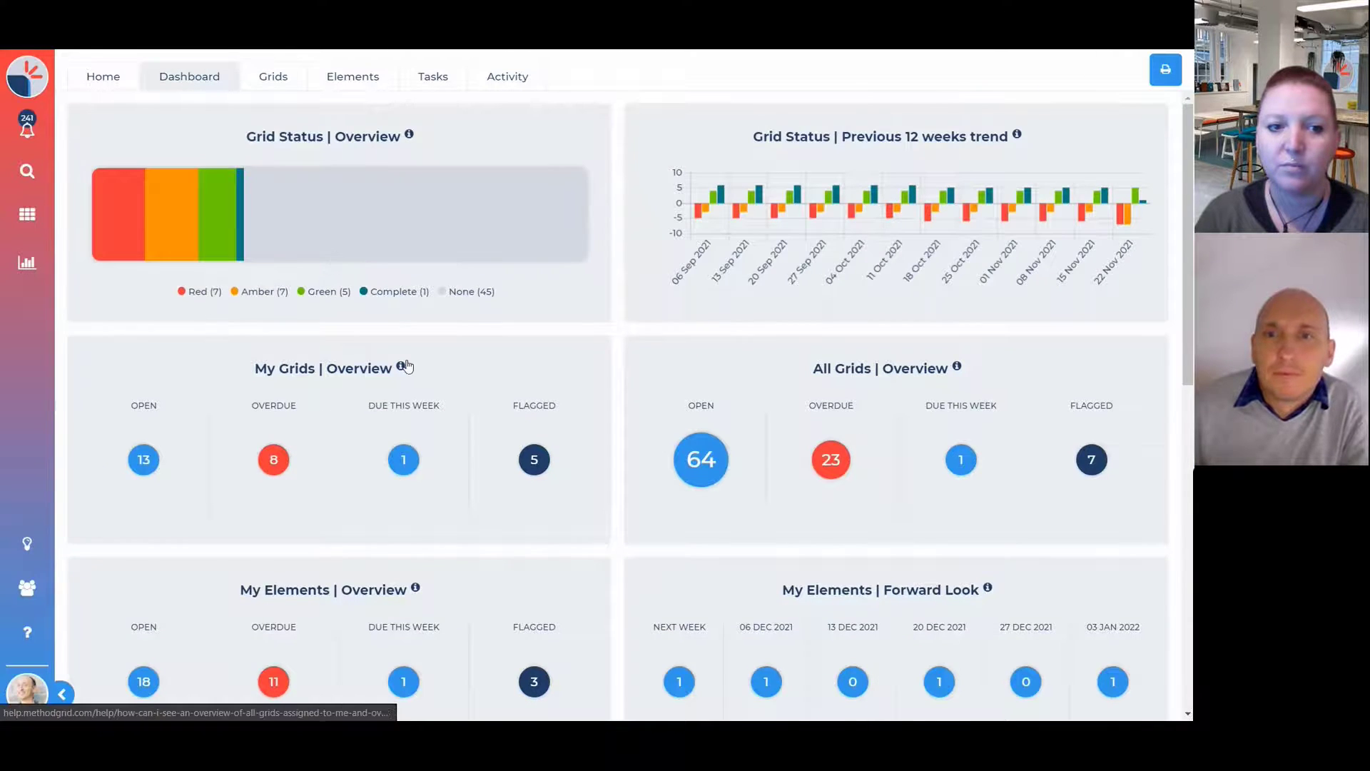
- Look through the overdue grids from the All Grids overview and return to the dashboard
scroll(338, 334, down, 2)
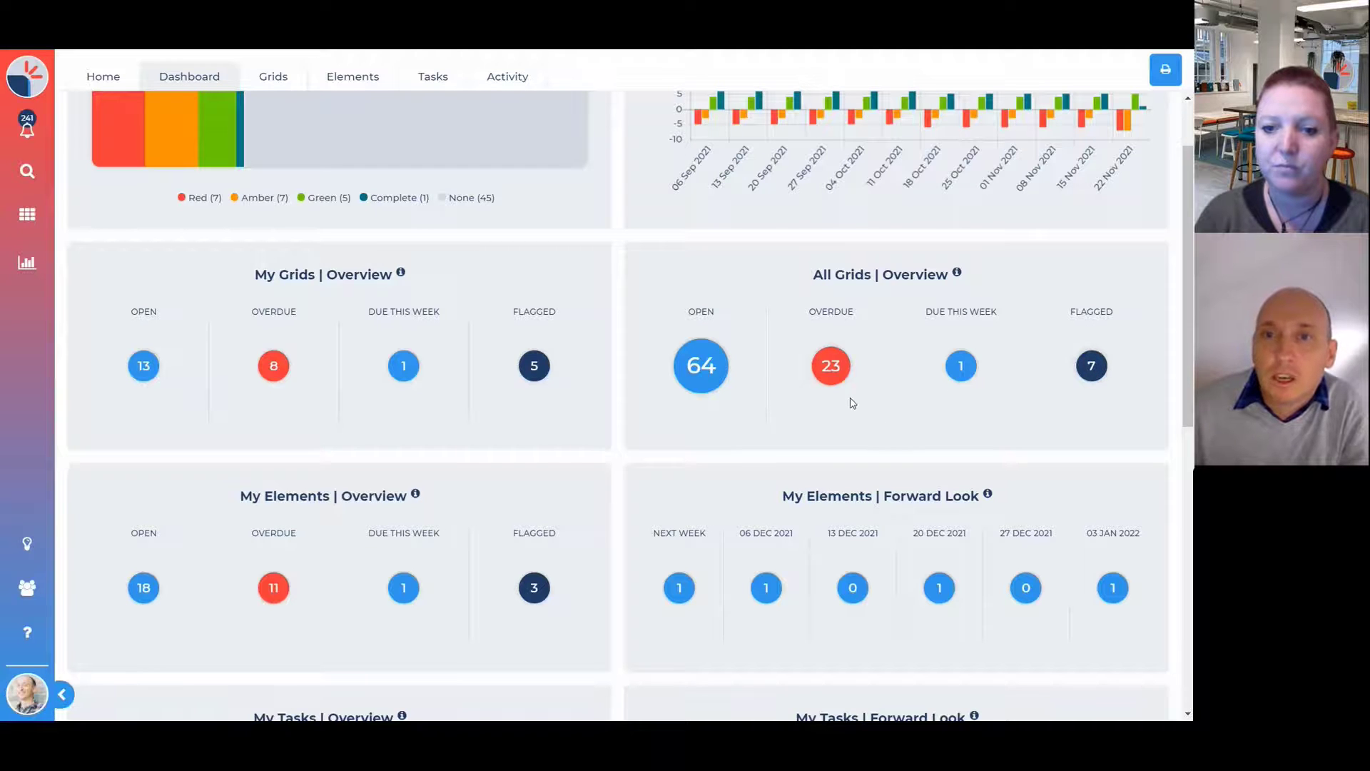
click(830, 367)
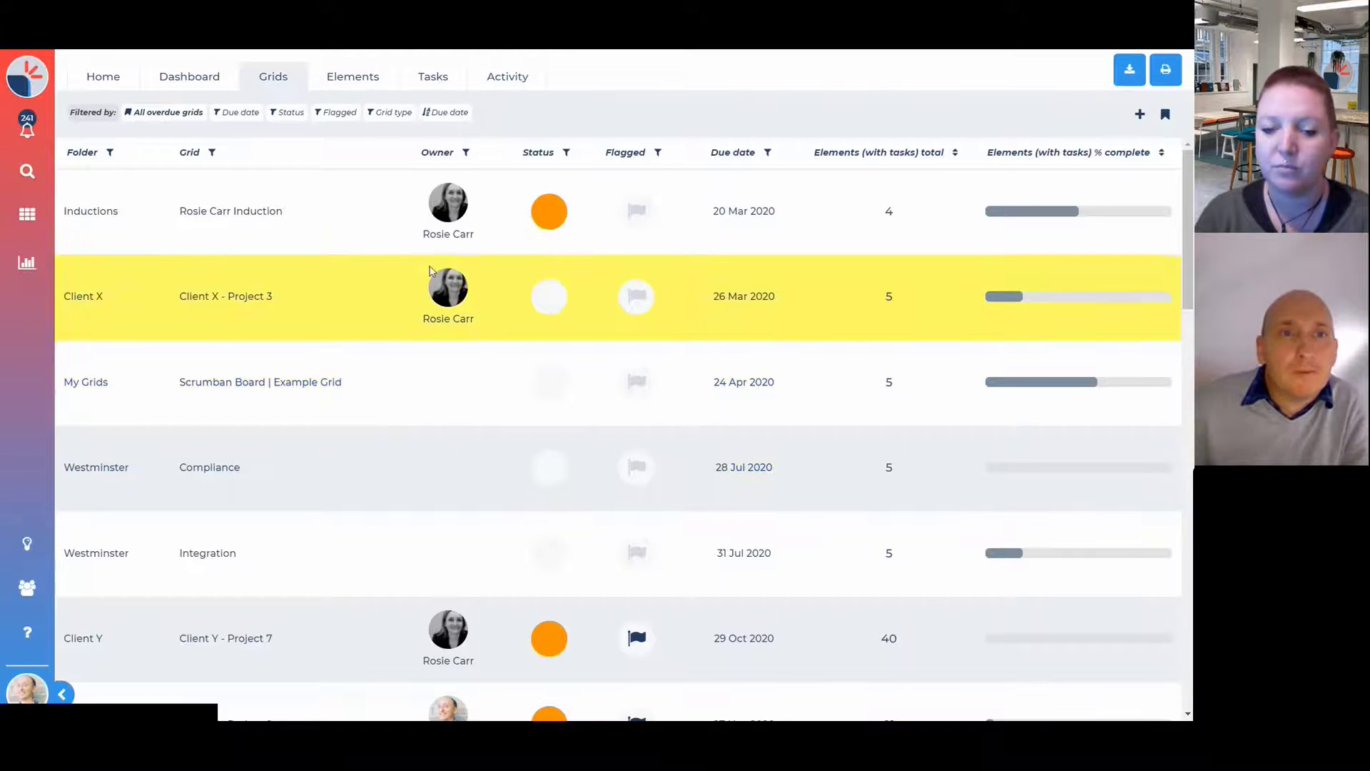
scroll(461, 376, down, 5)
scroll(460, 376, down, 1)
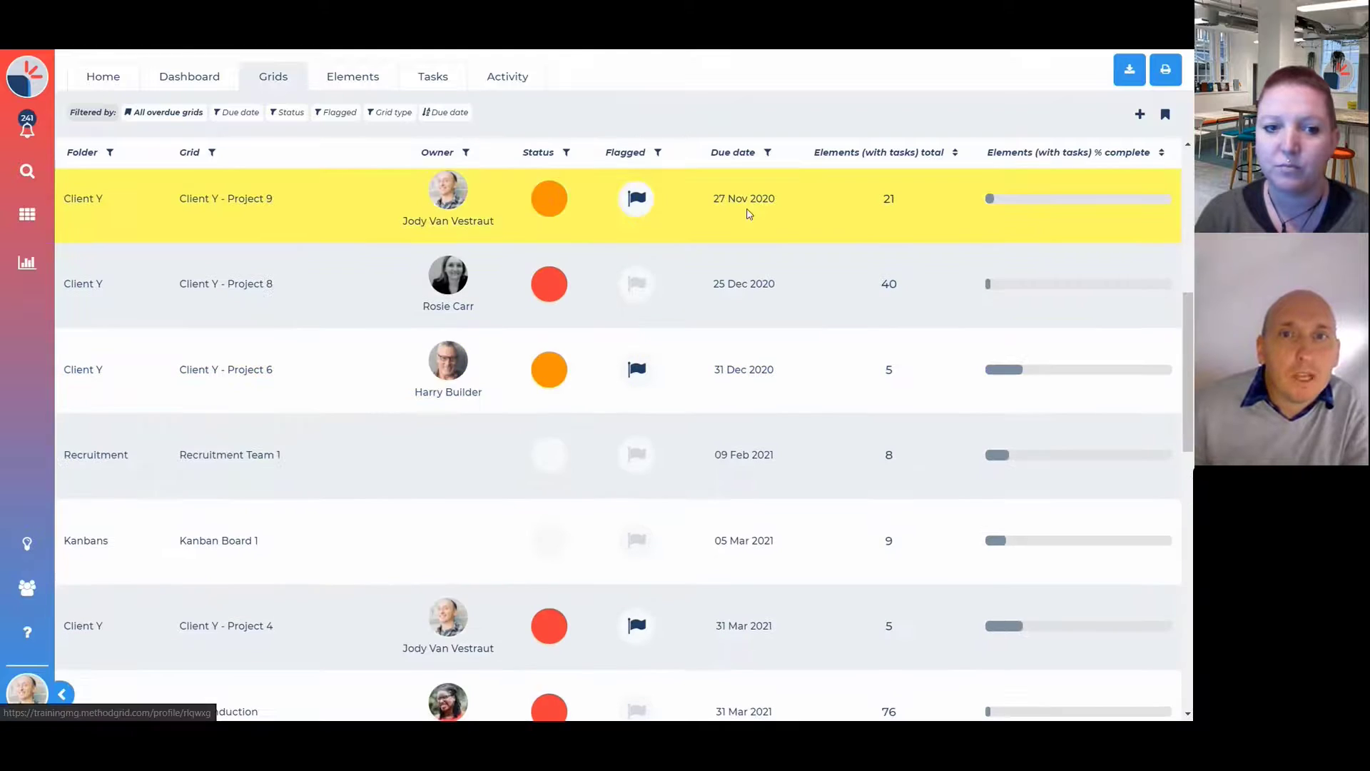
scroll(732, 367, up, 2)
click(187, 82)
- View the elements due next week from the My Elements forward look, and return to the dashboard's task overviews
scroll(556, 312, down, 3)
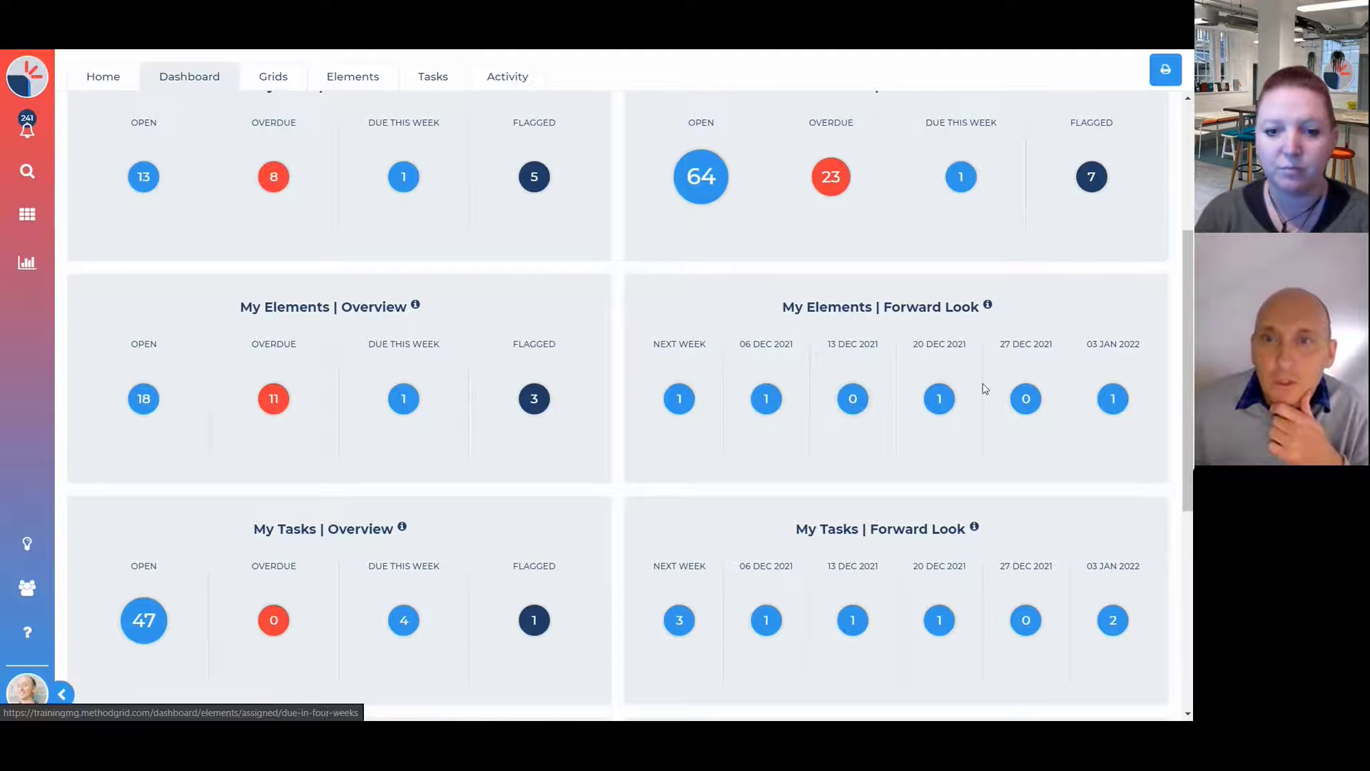
click(678, 401)
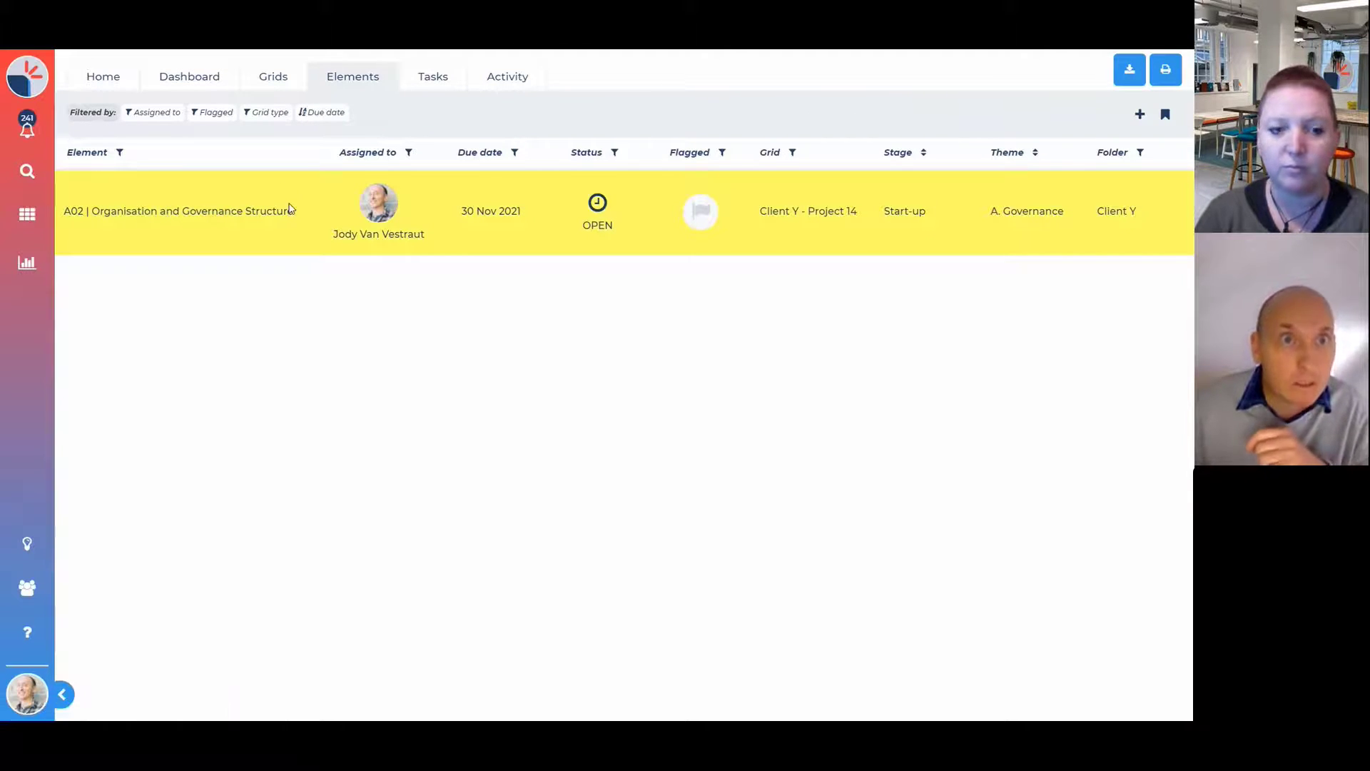
click(199, 80)
scroll(543, 325, down, 7)
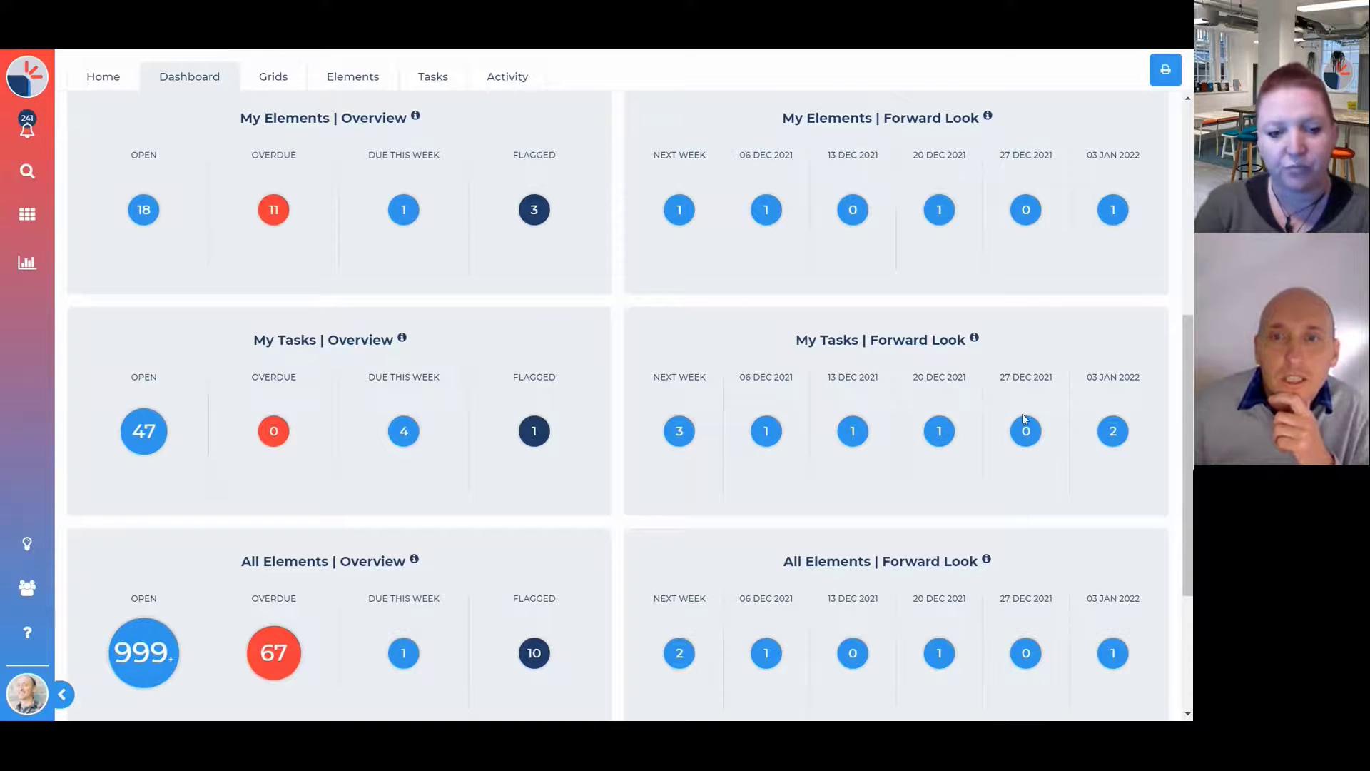
- View the list of all overdue tasks from the All Tasks overview on the dashboard
scroll(872, 361, down, 3)
scroll(450, 289, down, 1)
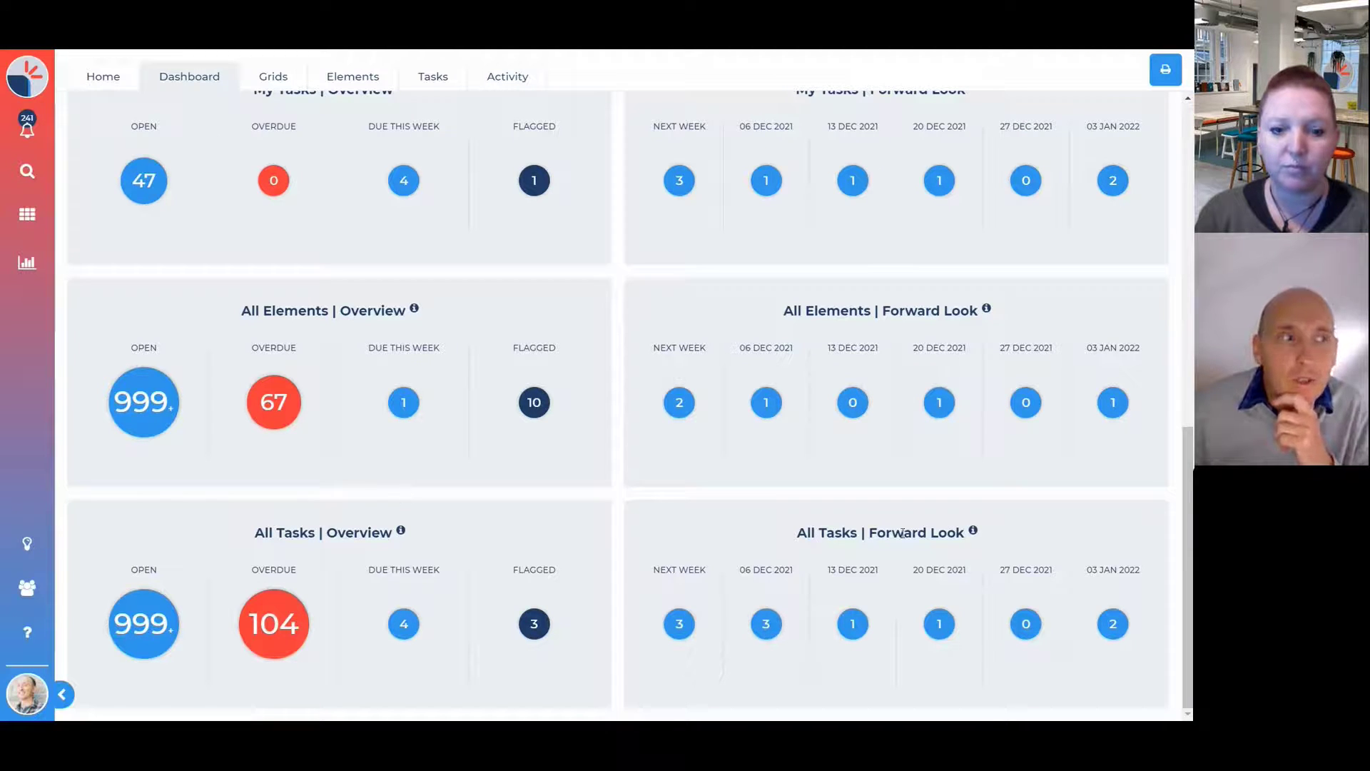
click(281, 599)
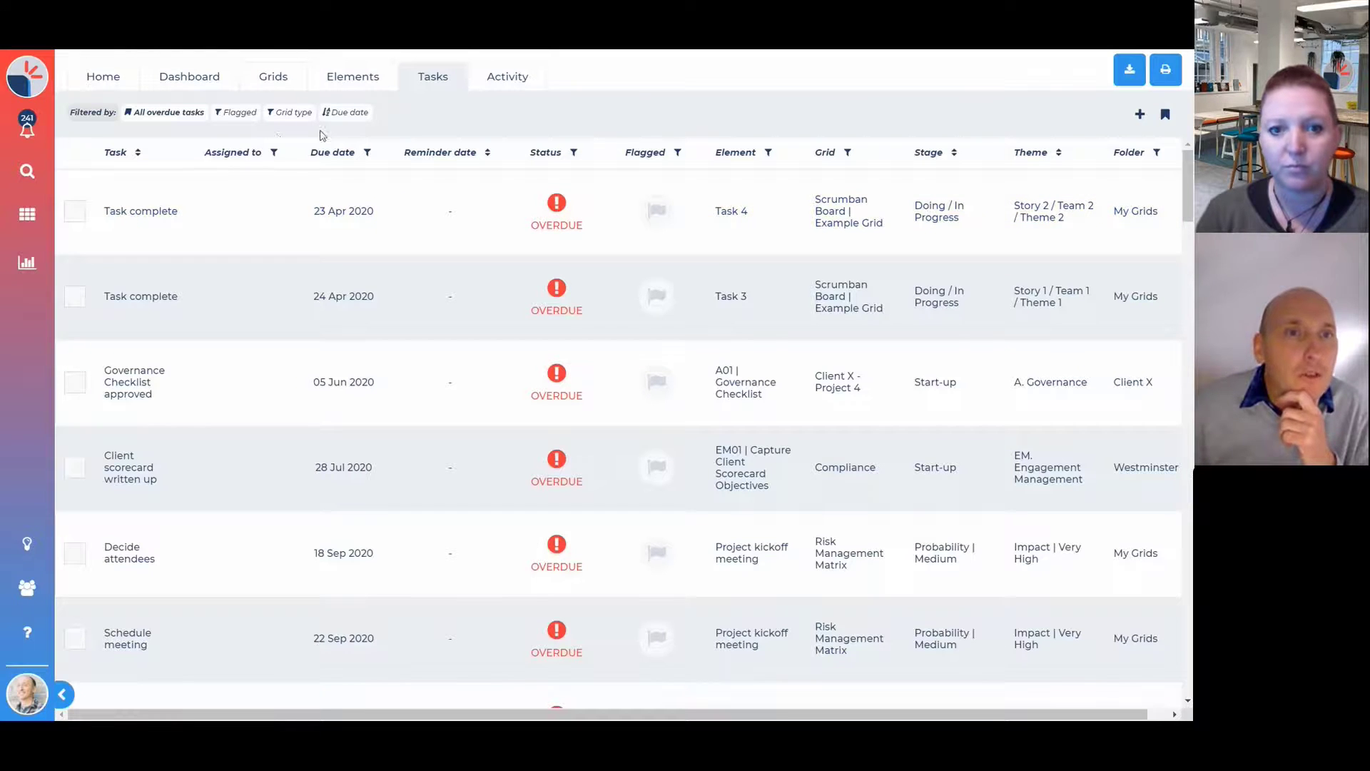
- Go to the grids list, clear its preset filter, and try the My flagged grids and My overdue grids bookmarks
click(275, 78)
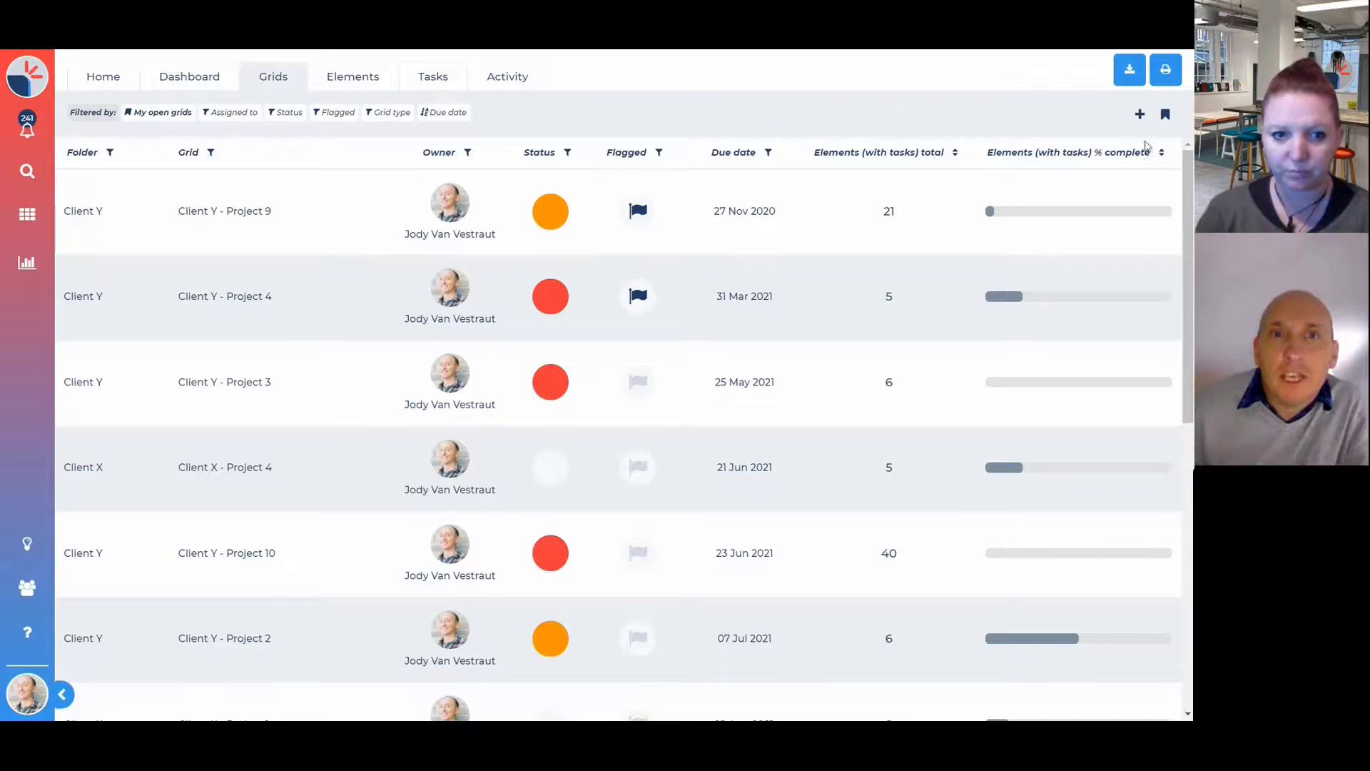
click(129, 113)
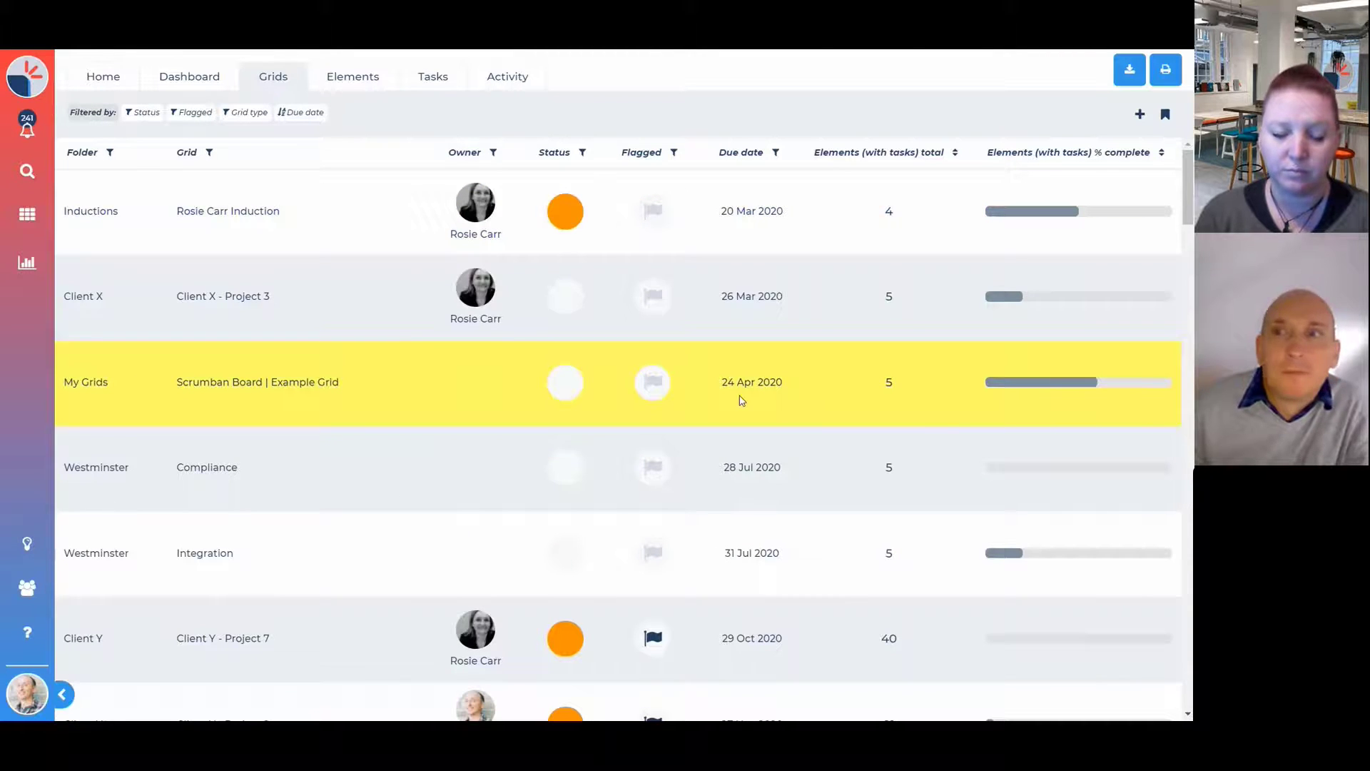
click(1167, 115)
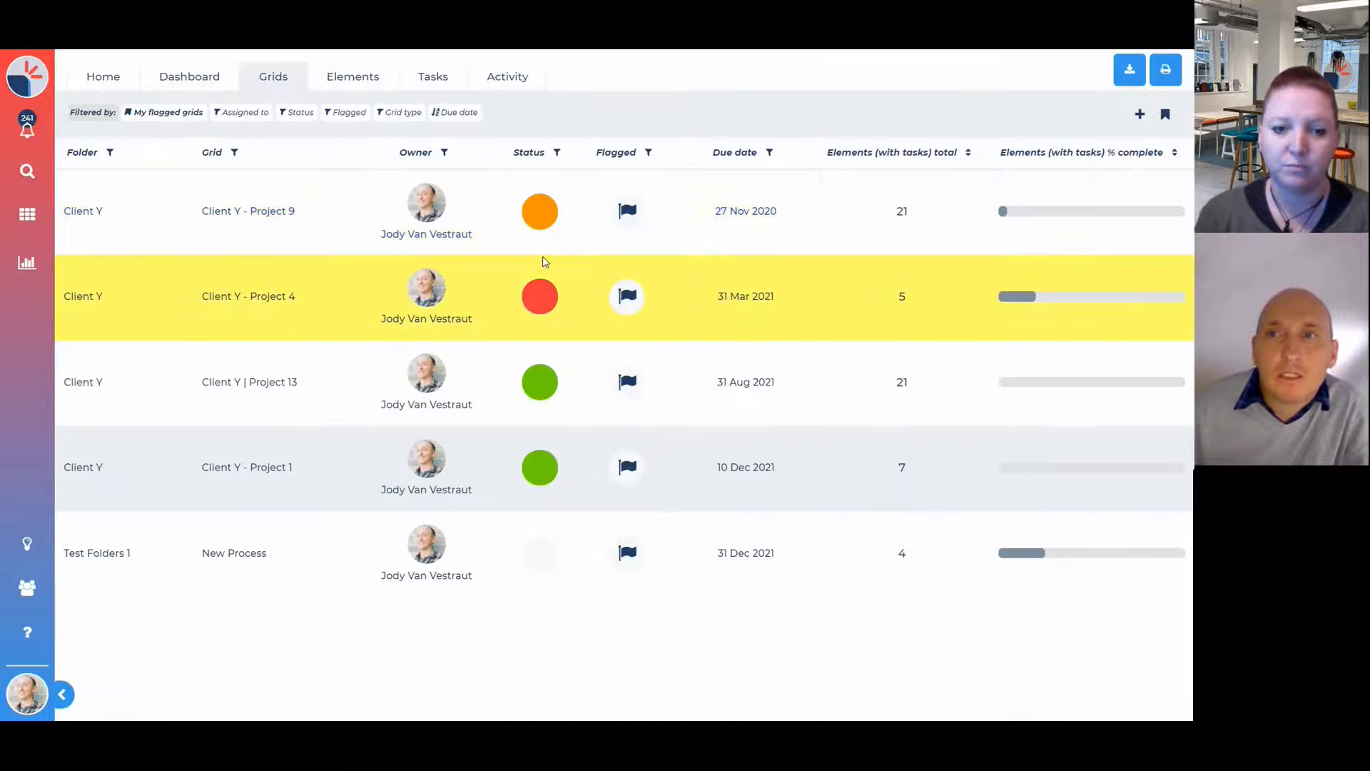
click(1174, 119)
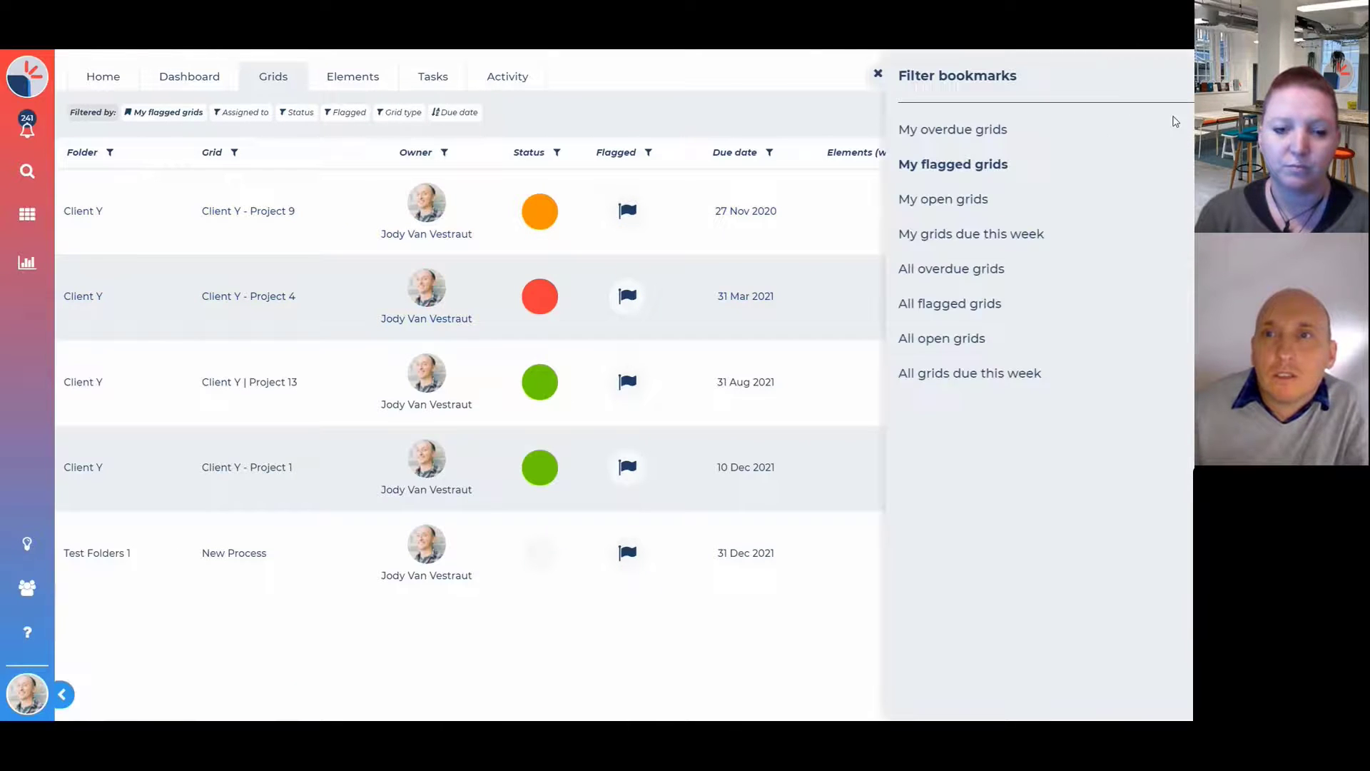
click(928, 131)
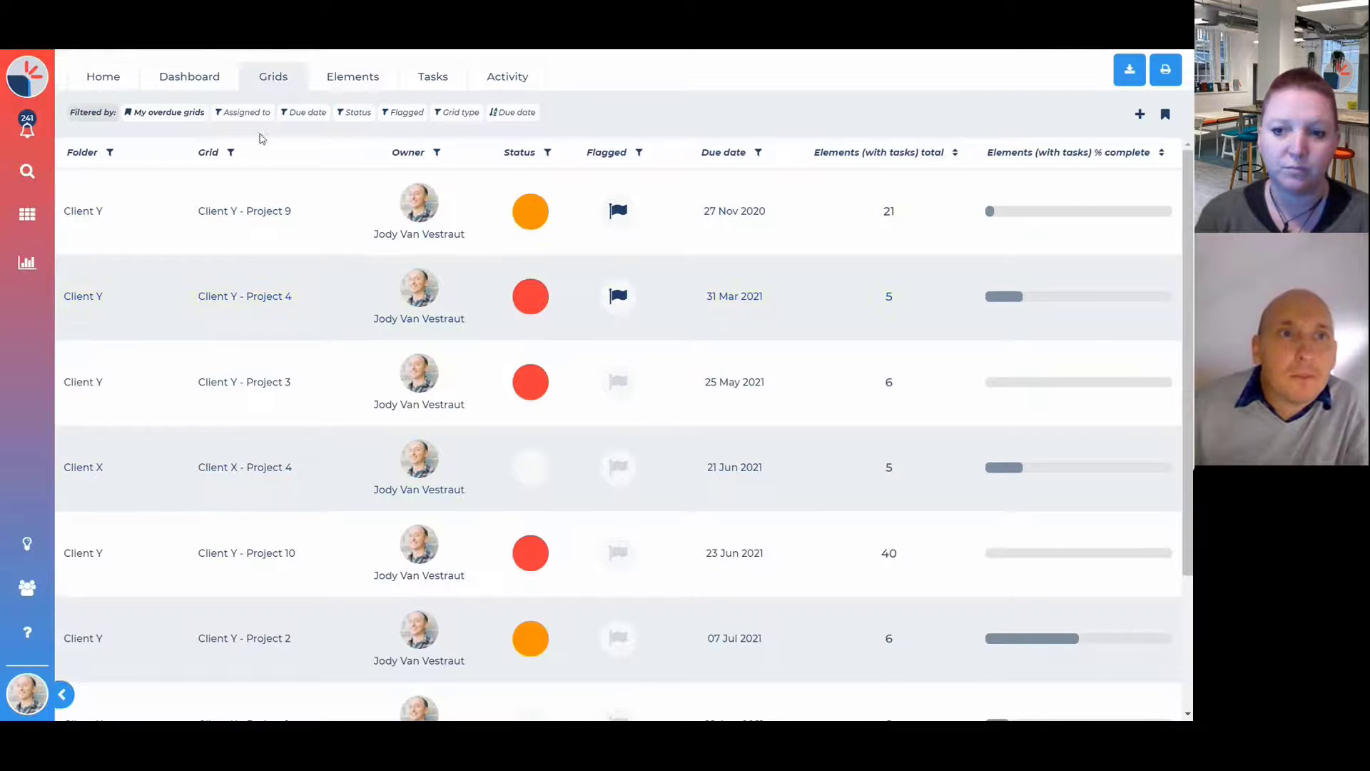
- Clear the My overdue grids bookmark and filter the grids by a single owner, found by first name
click(127, 112)
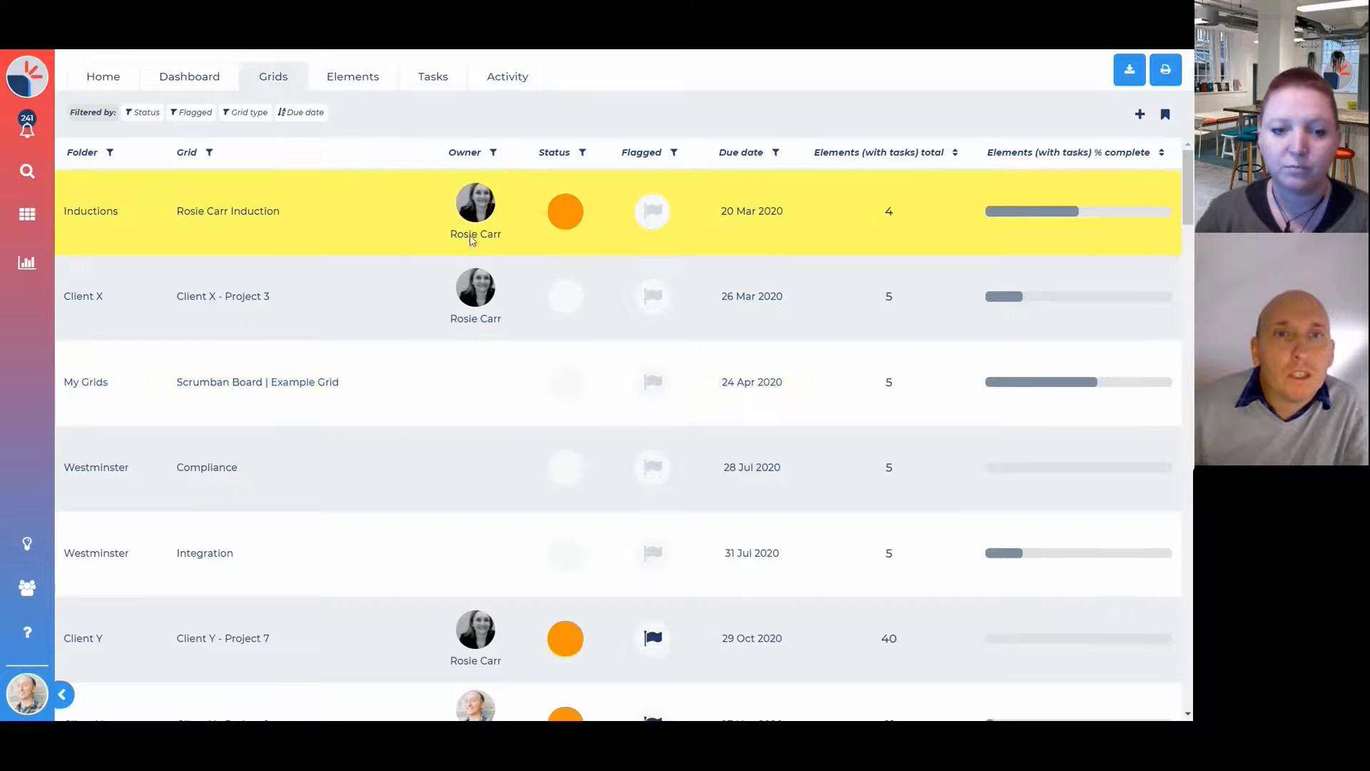
click(494, 152)
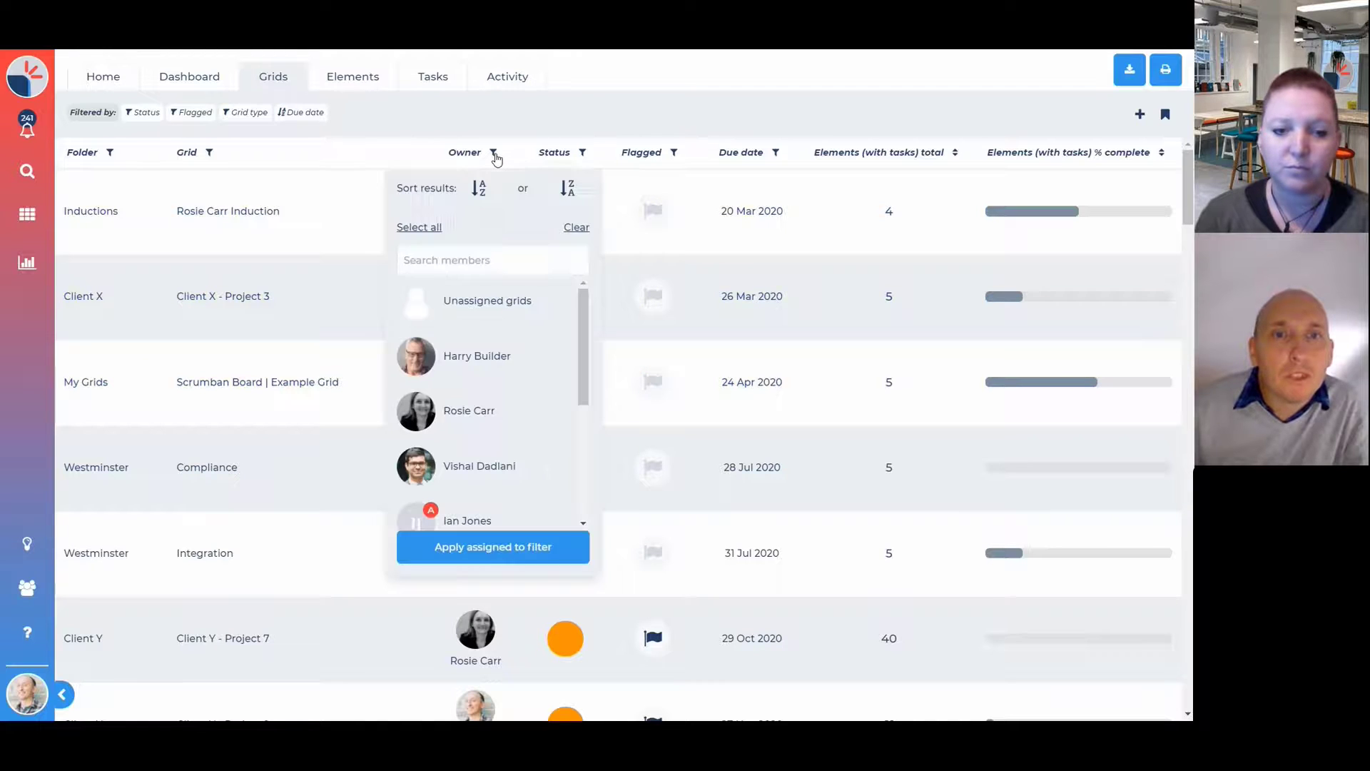
click(482, 258)
text(rosie)
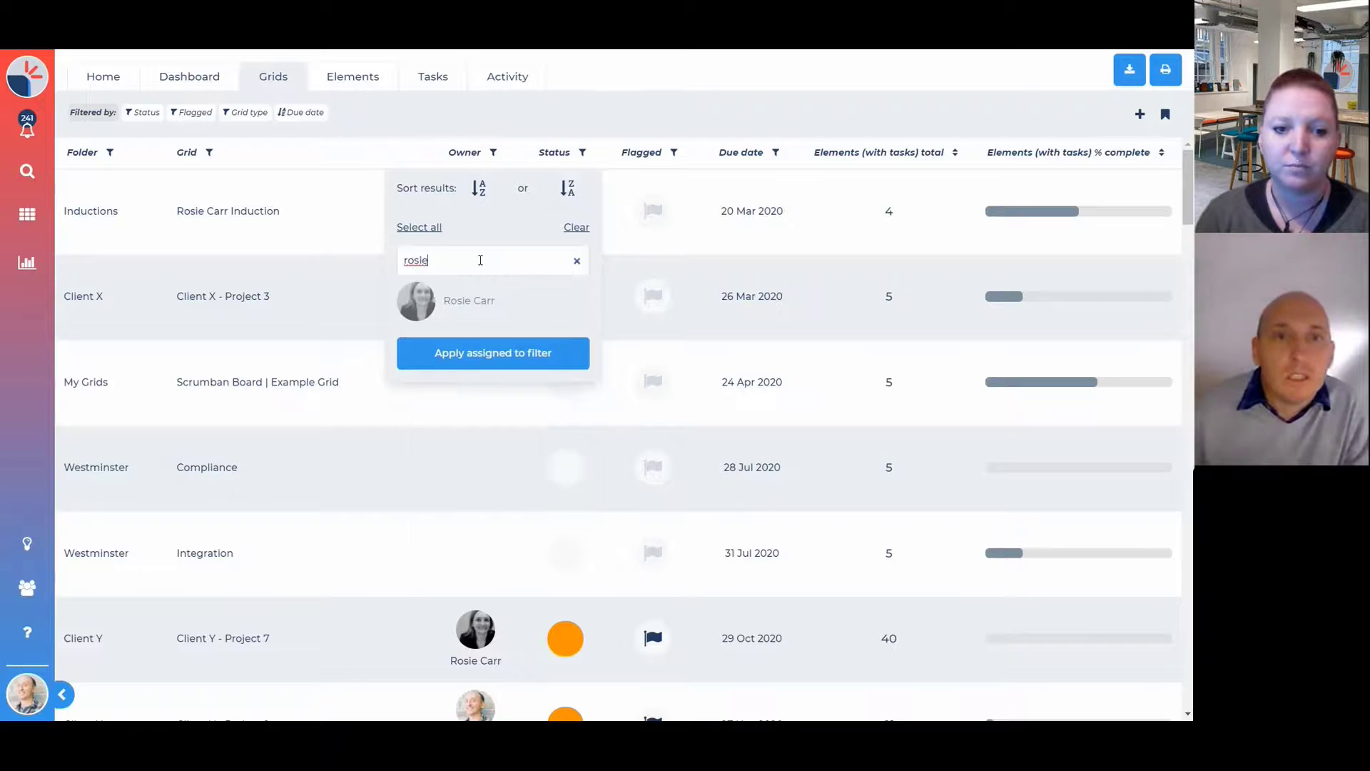
click(427, 302)
click(499, 357)
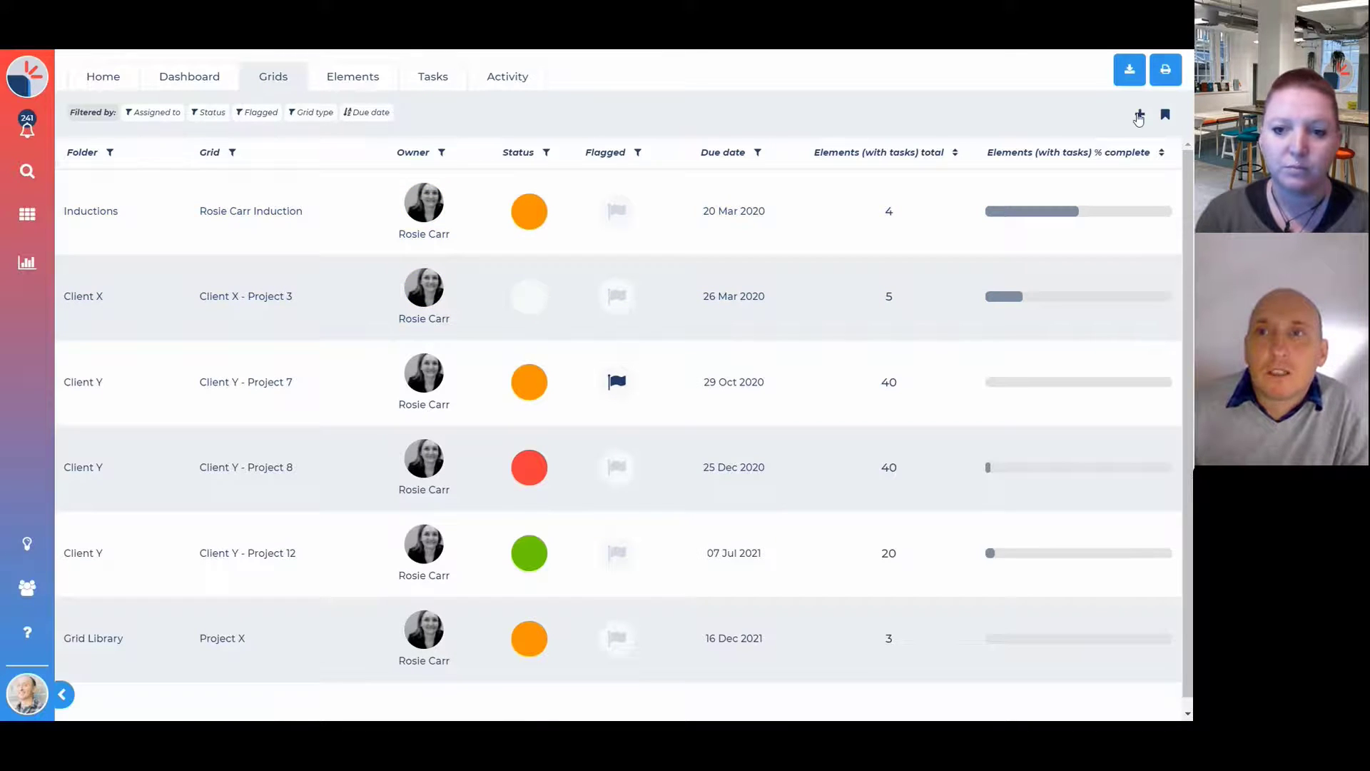
- Save the owner-filtered grids view as a filter bookmark named with the owner's first name followed by "grids"
click(1140, 115)
click(885, 131)
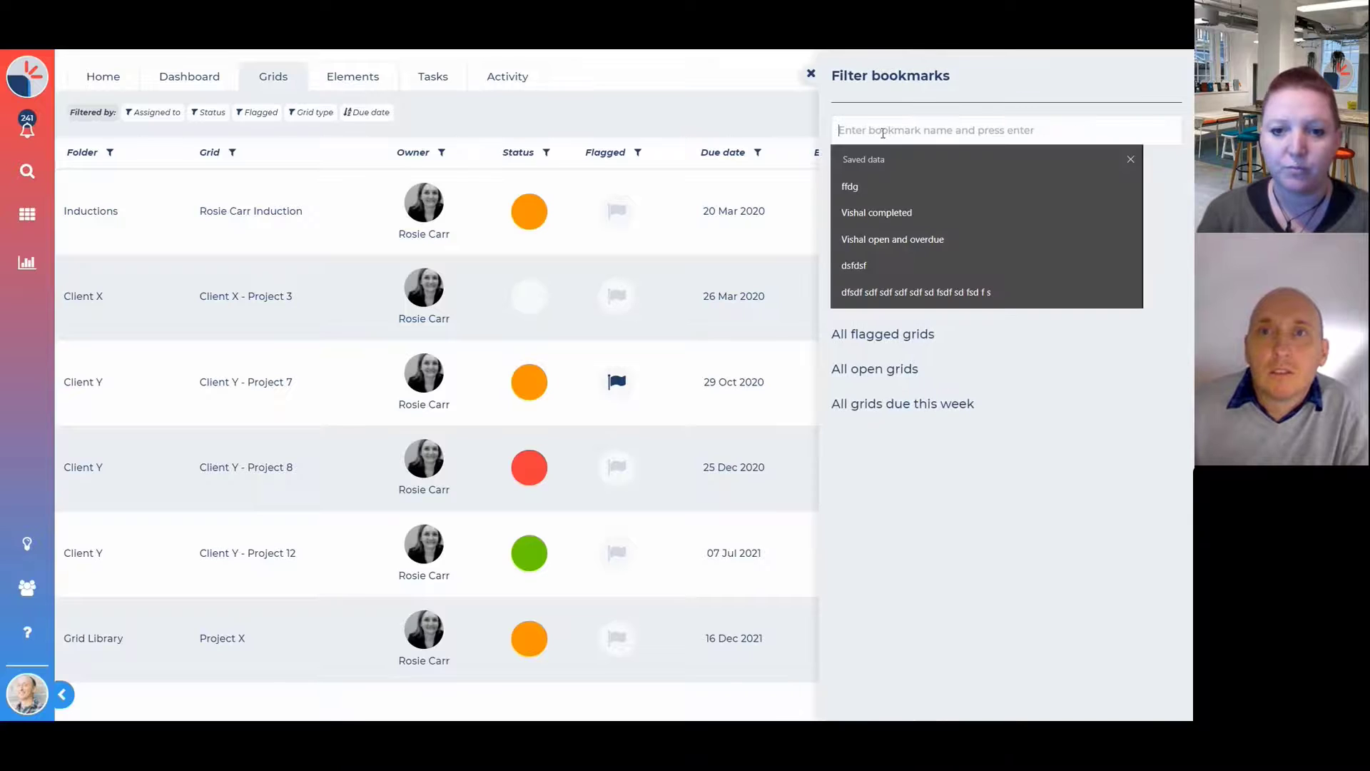
text(Rosi)
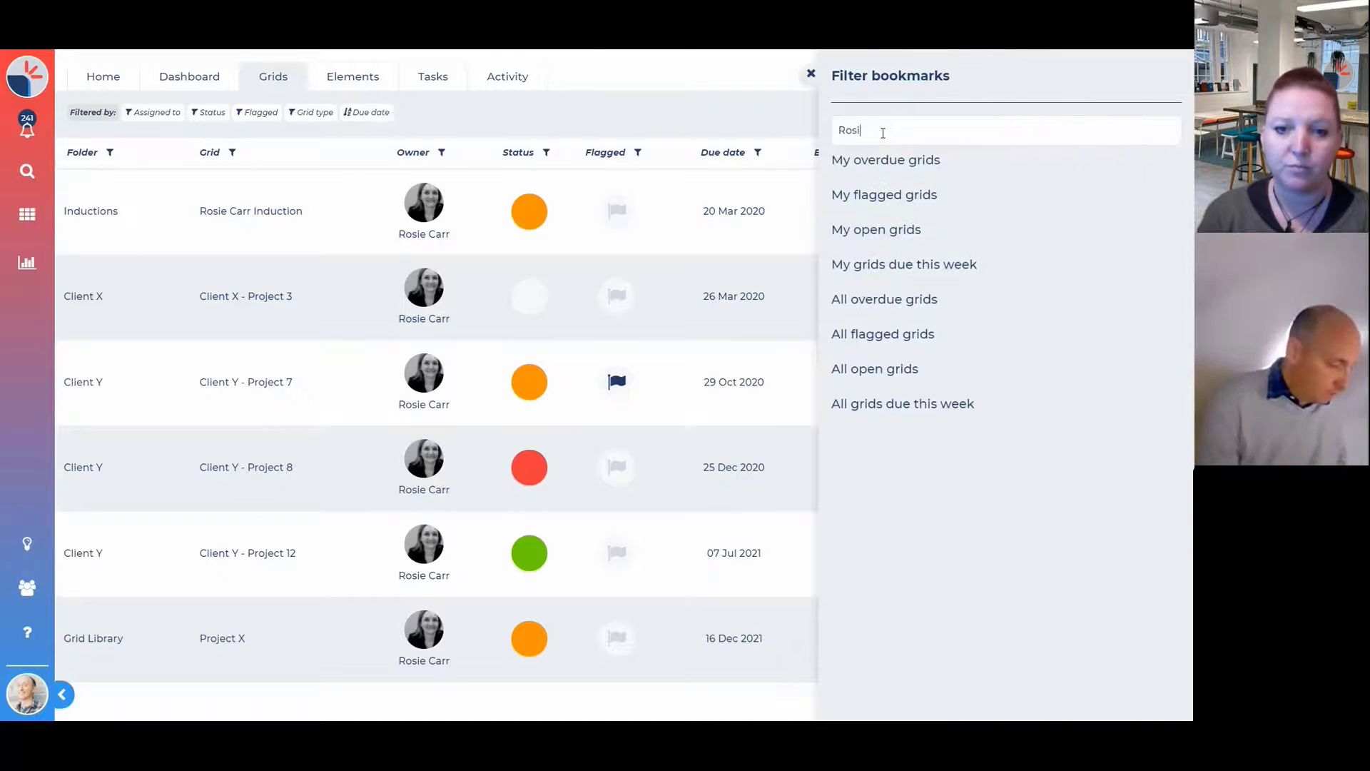
text(e's grids)
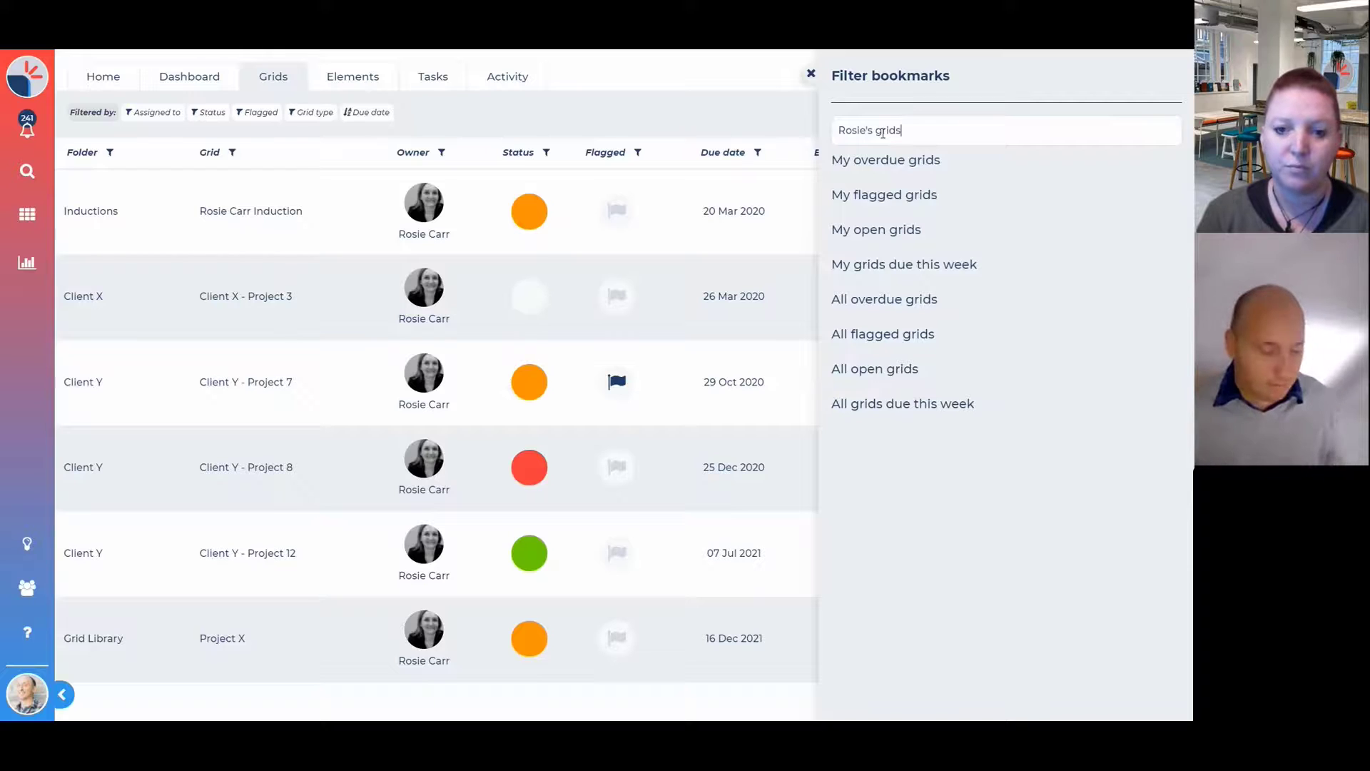
key(Return)
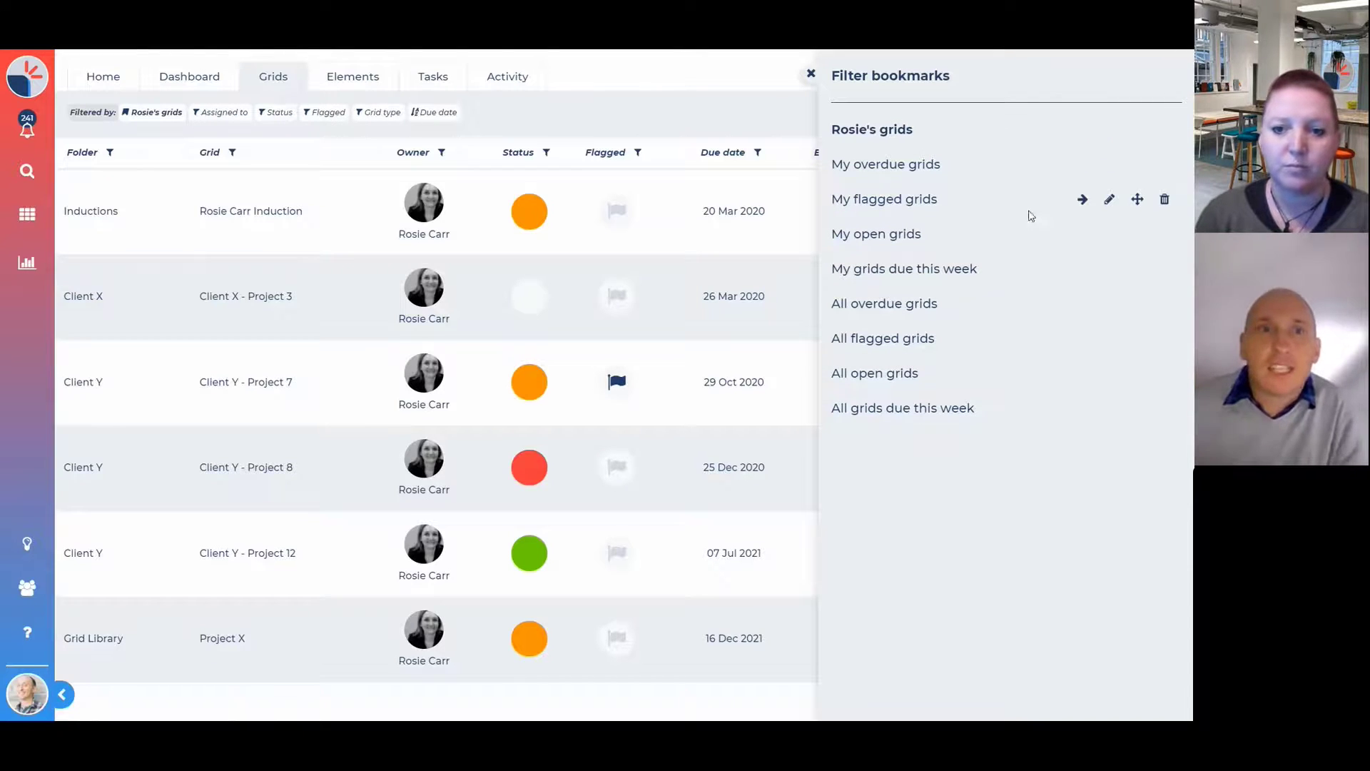
- Clear the owner filter from the grids list and reapply it from the newly saved bookmark
click(144, 116)
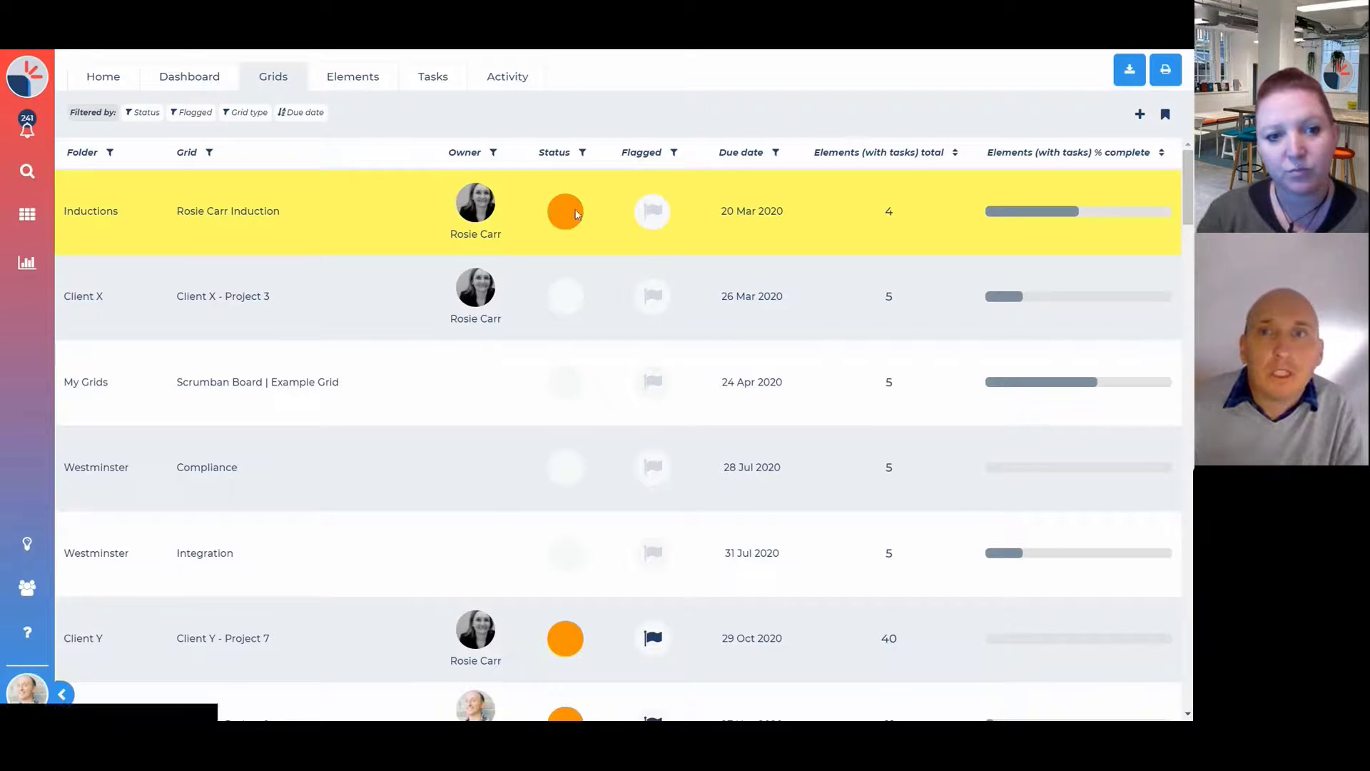
click(1166, 114)
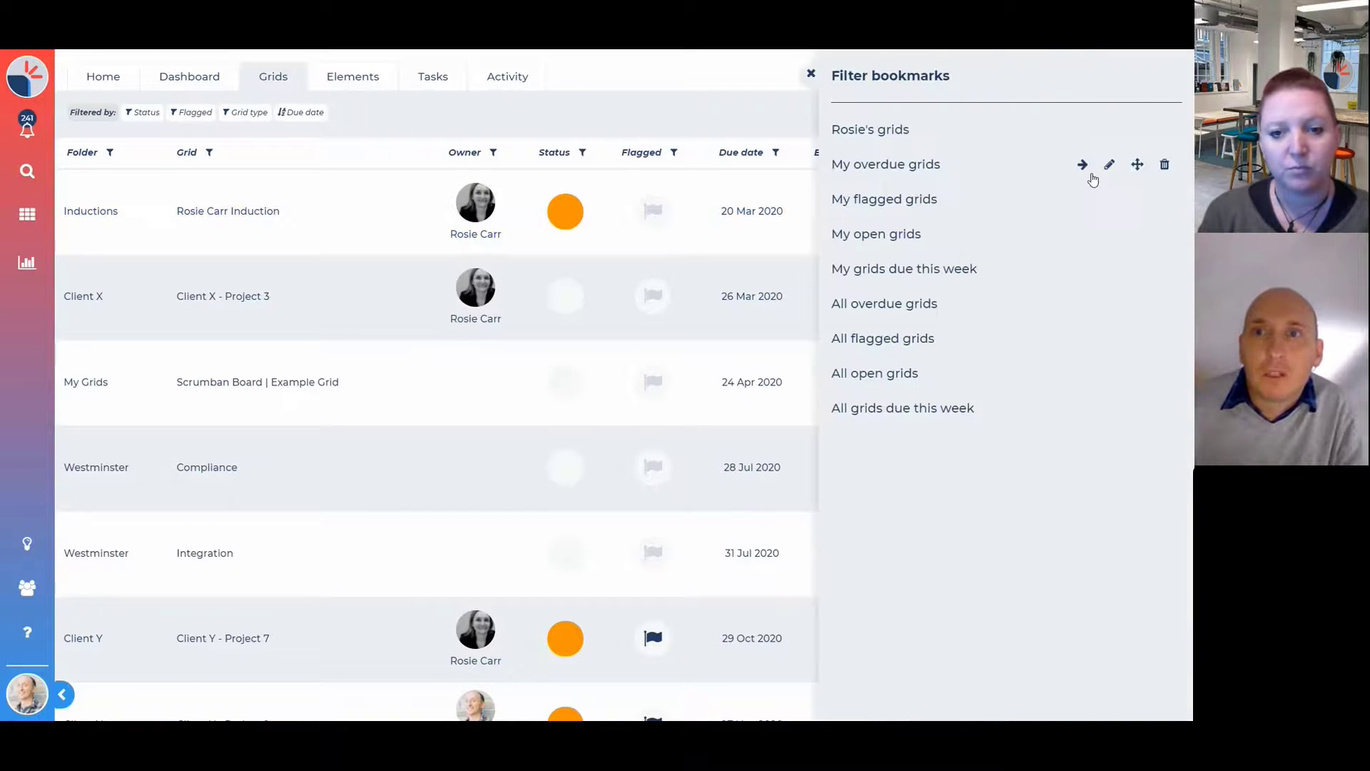
click(866, 133)
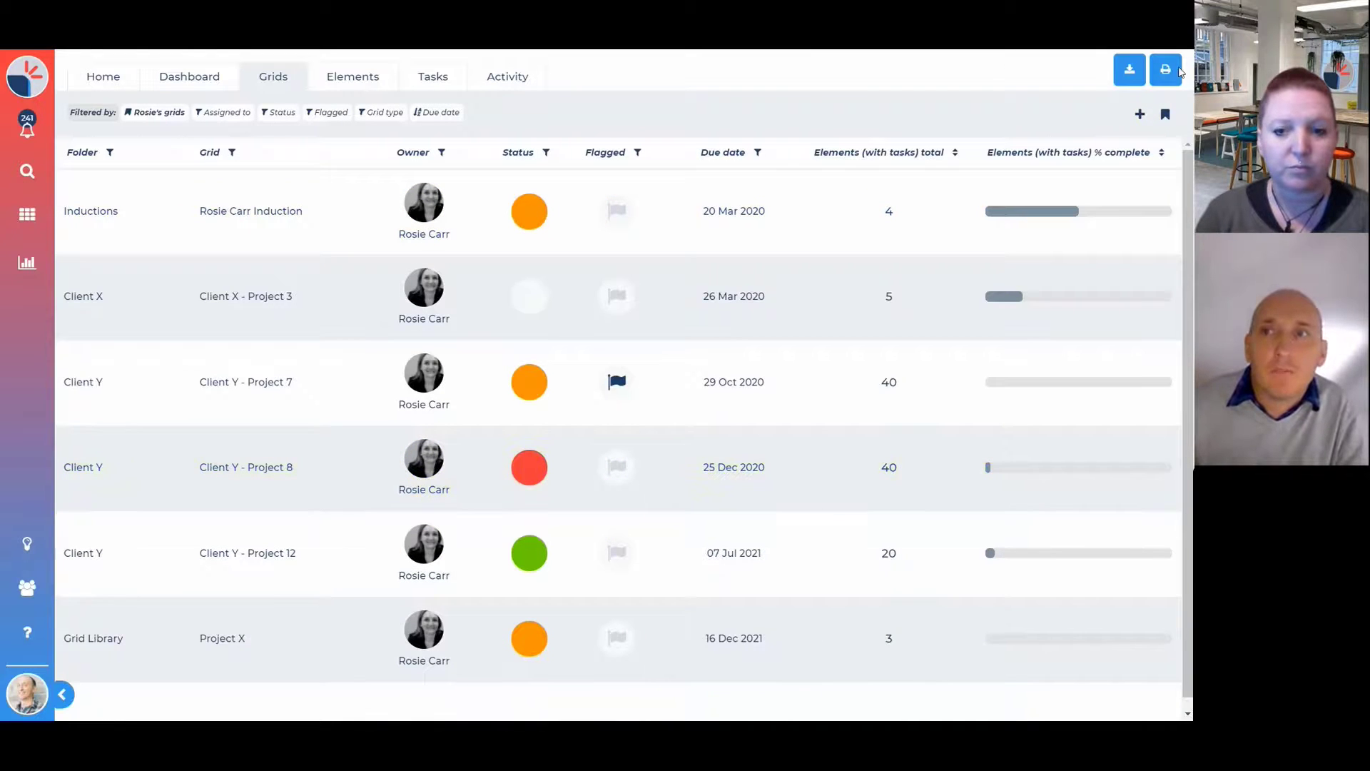
- Move the new owner bookmark below My overdue grids in the filter bookmarks and close the bookmark list
click(1165, 114)
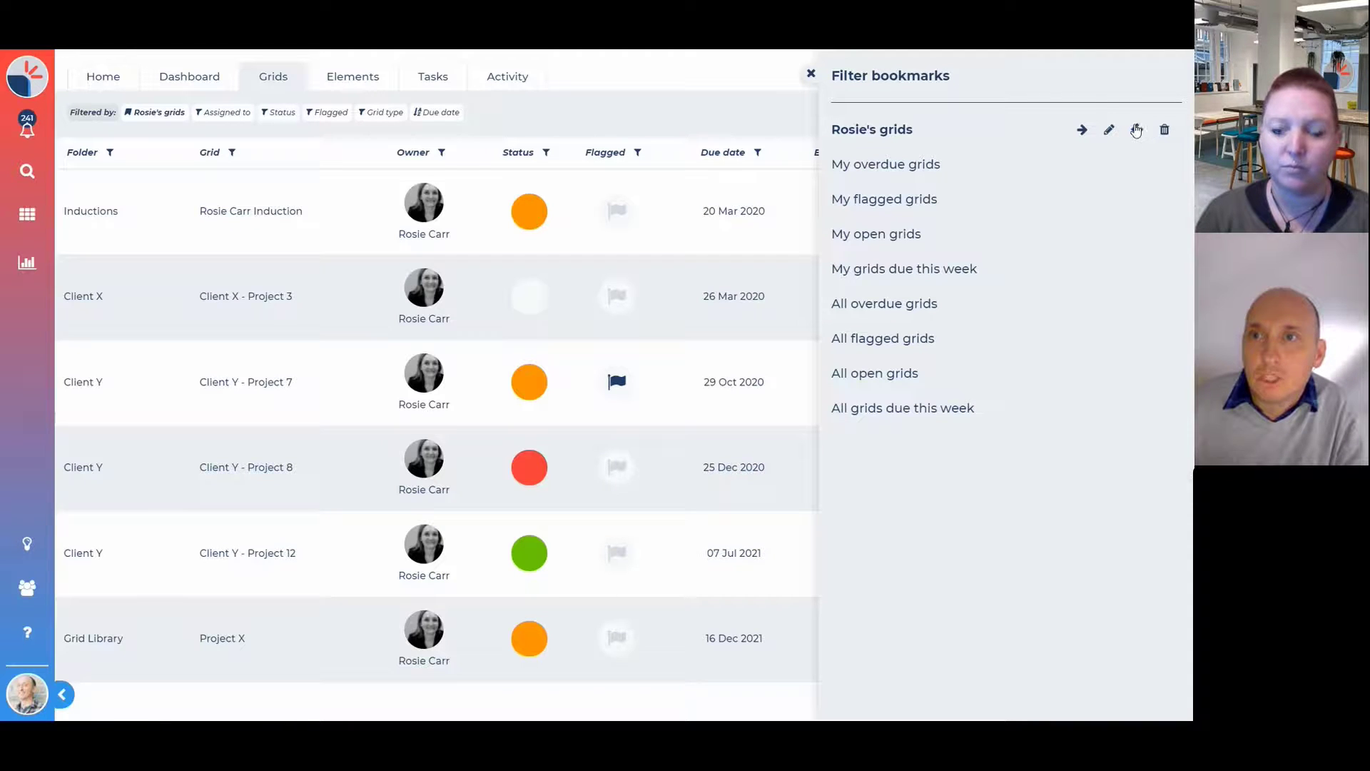
drag(1137, 133, 1137, 166)
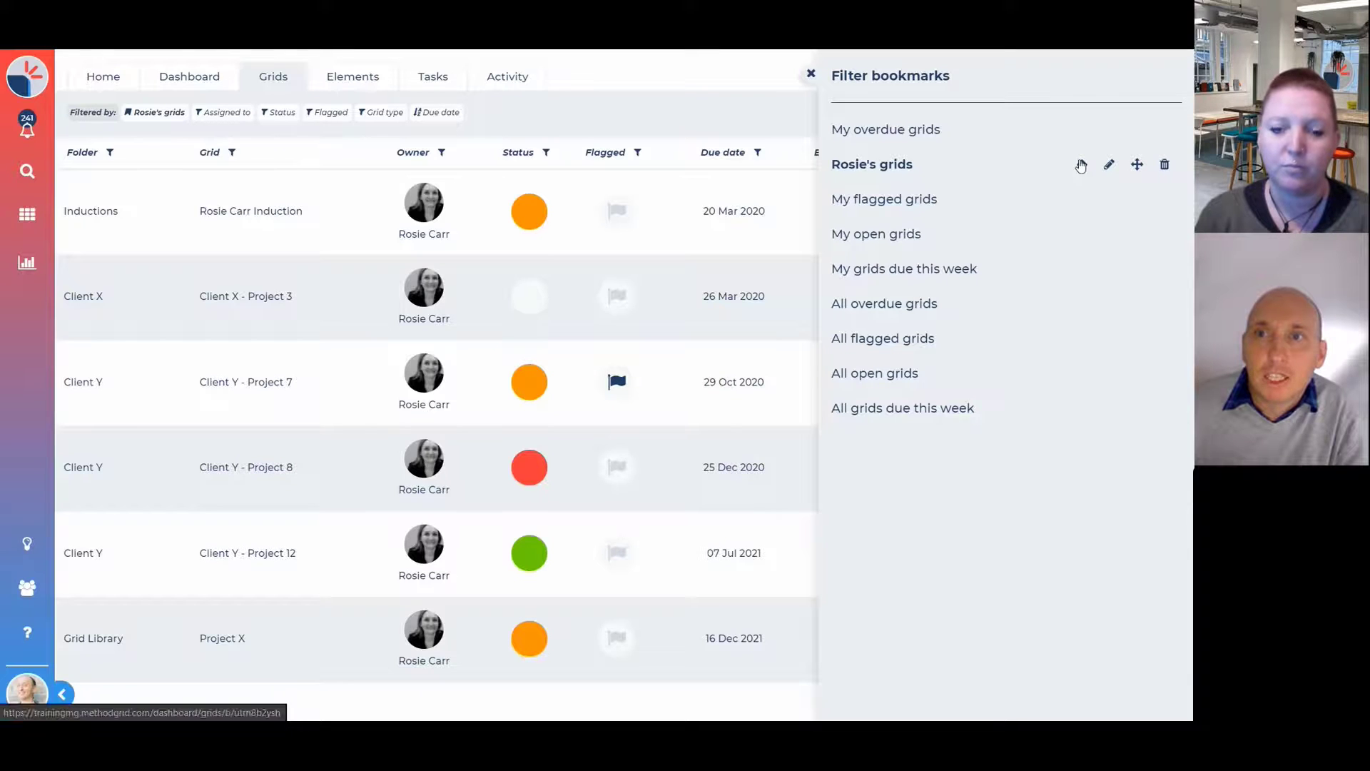
key(Escape)
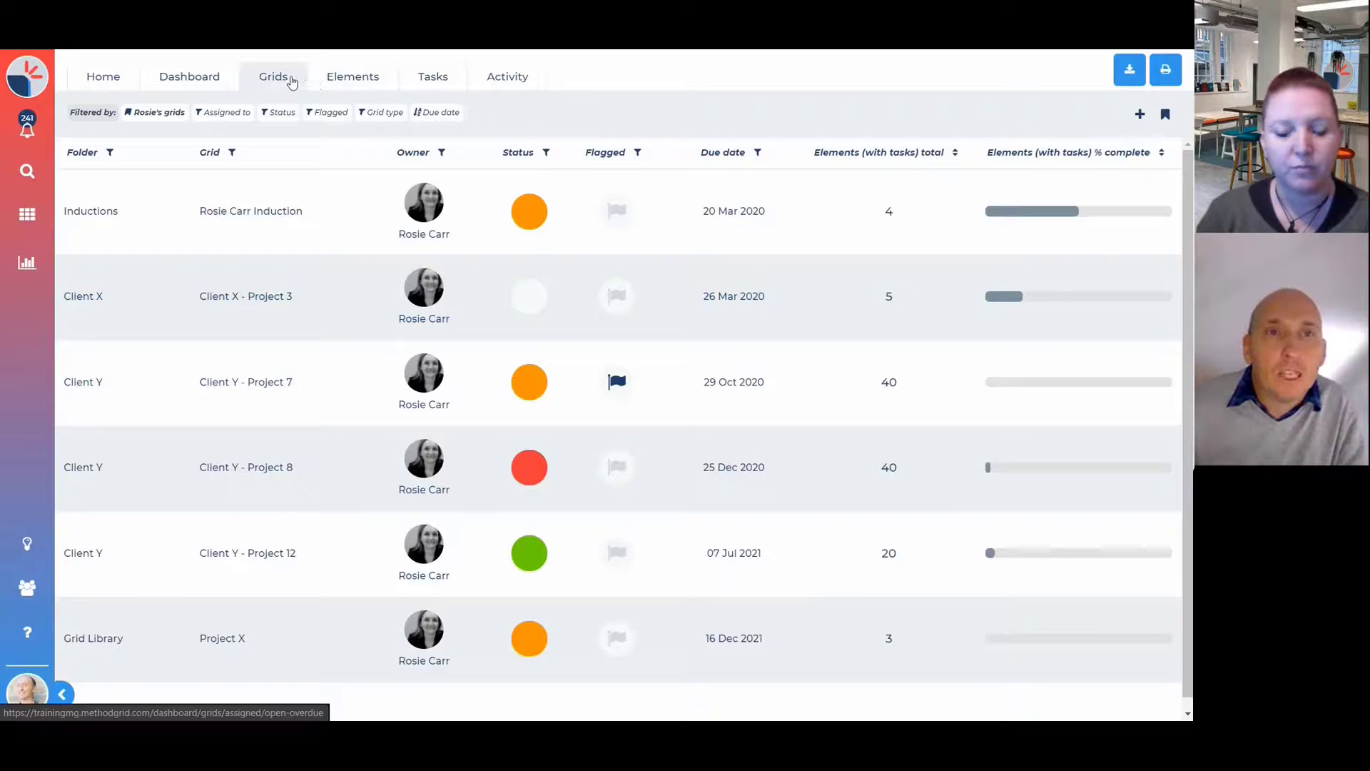
- View the list of my open elements and the list of my open tasks
click(368, 84)
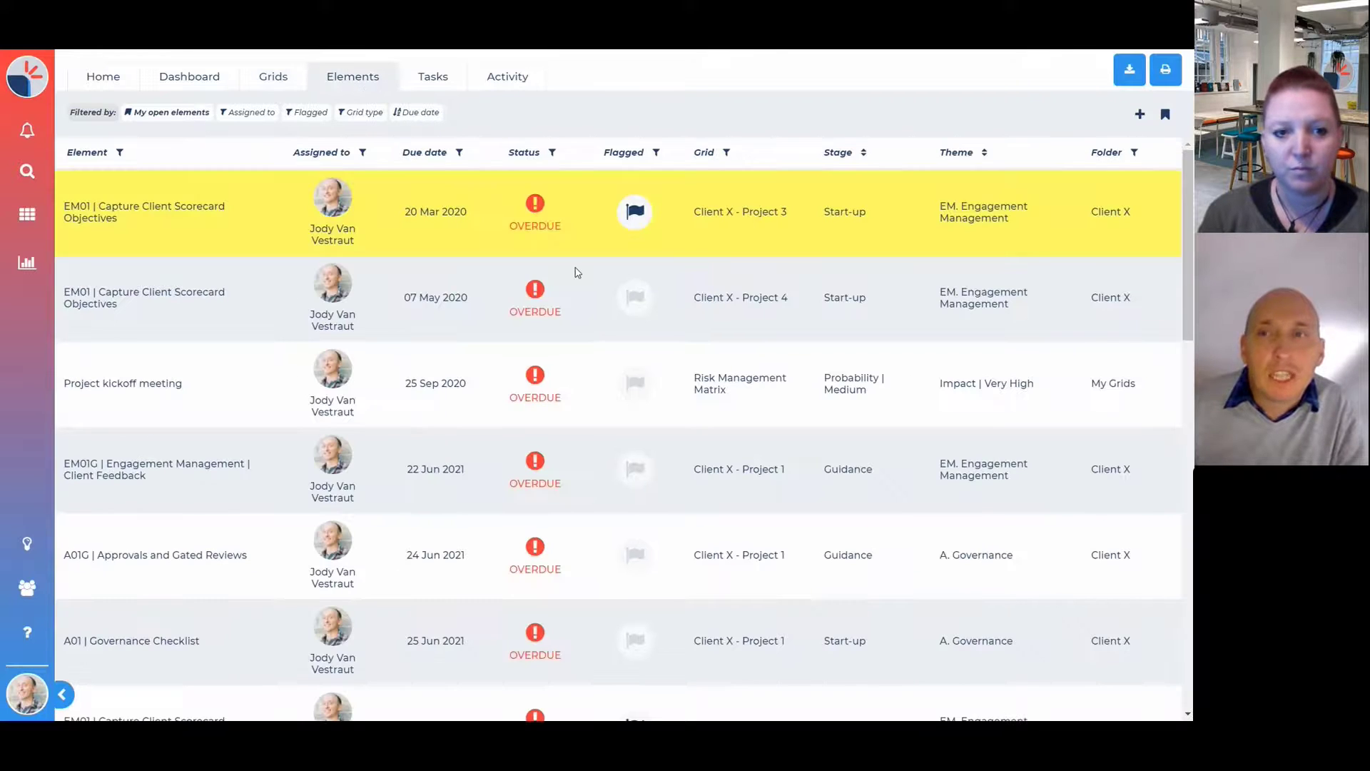
click(423, 69)
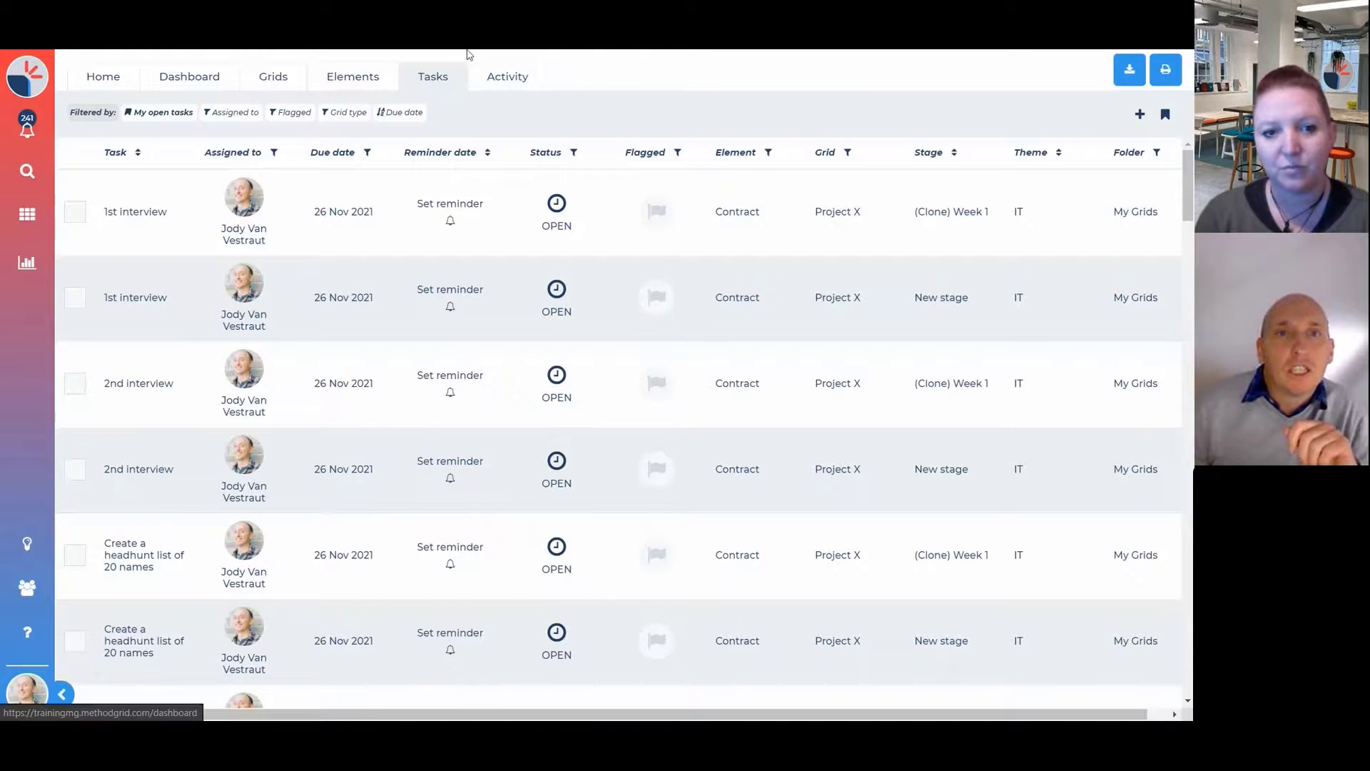
- Look through the activity log and examine the activity types available for filtering it
click(509, 75)
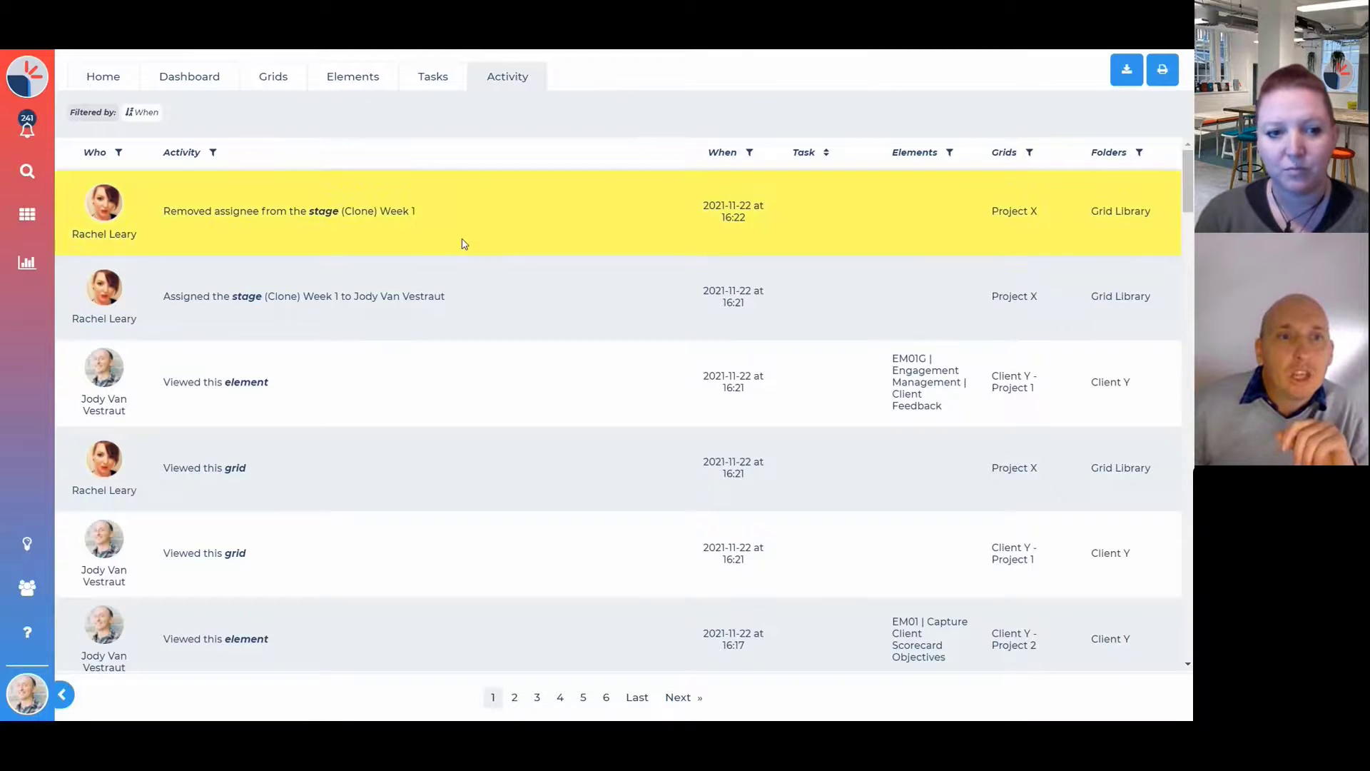
scroll(517, 280, down, 1)
scroll(516, 278, up, 1)
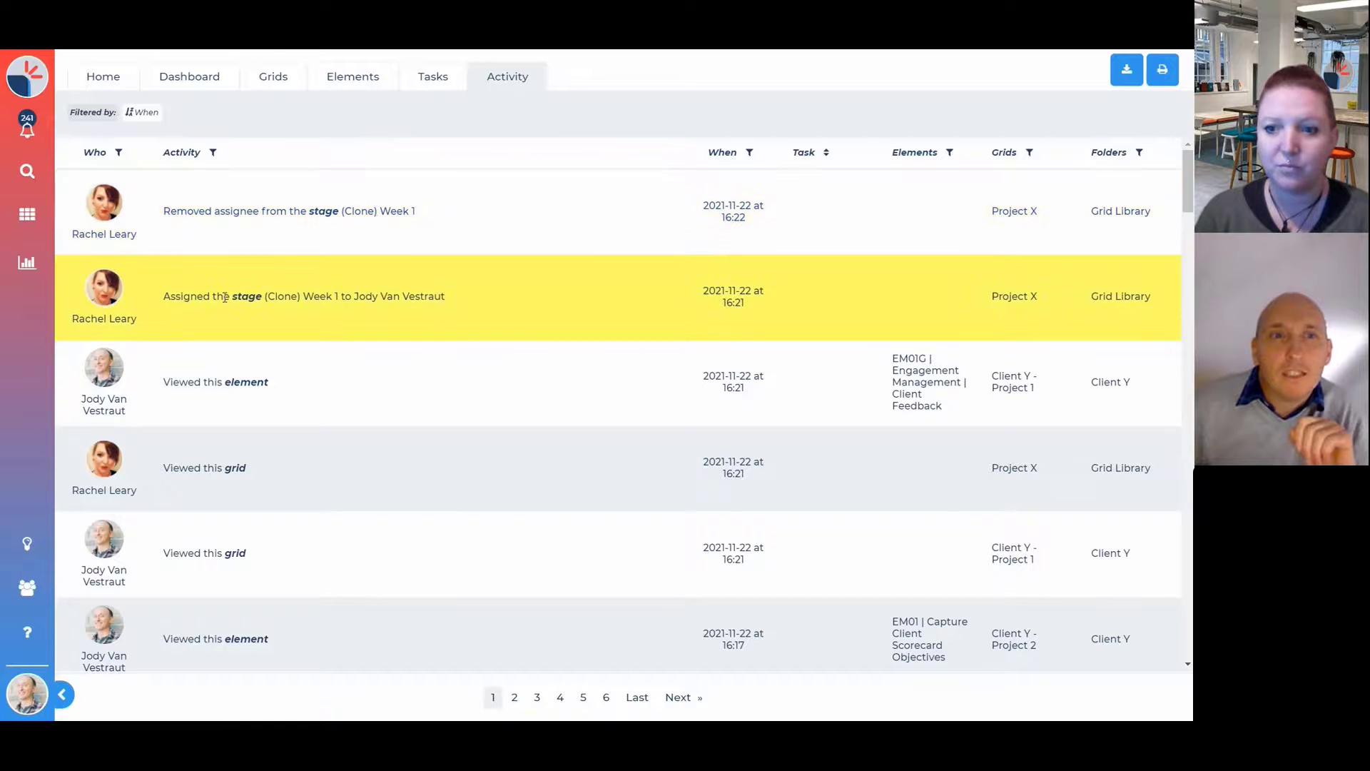
scroll(521, 371, down, 5)
scroll(393, 397, up, 5)
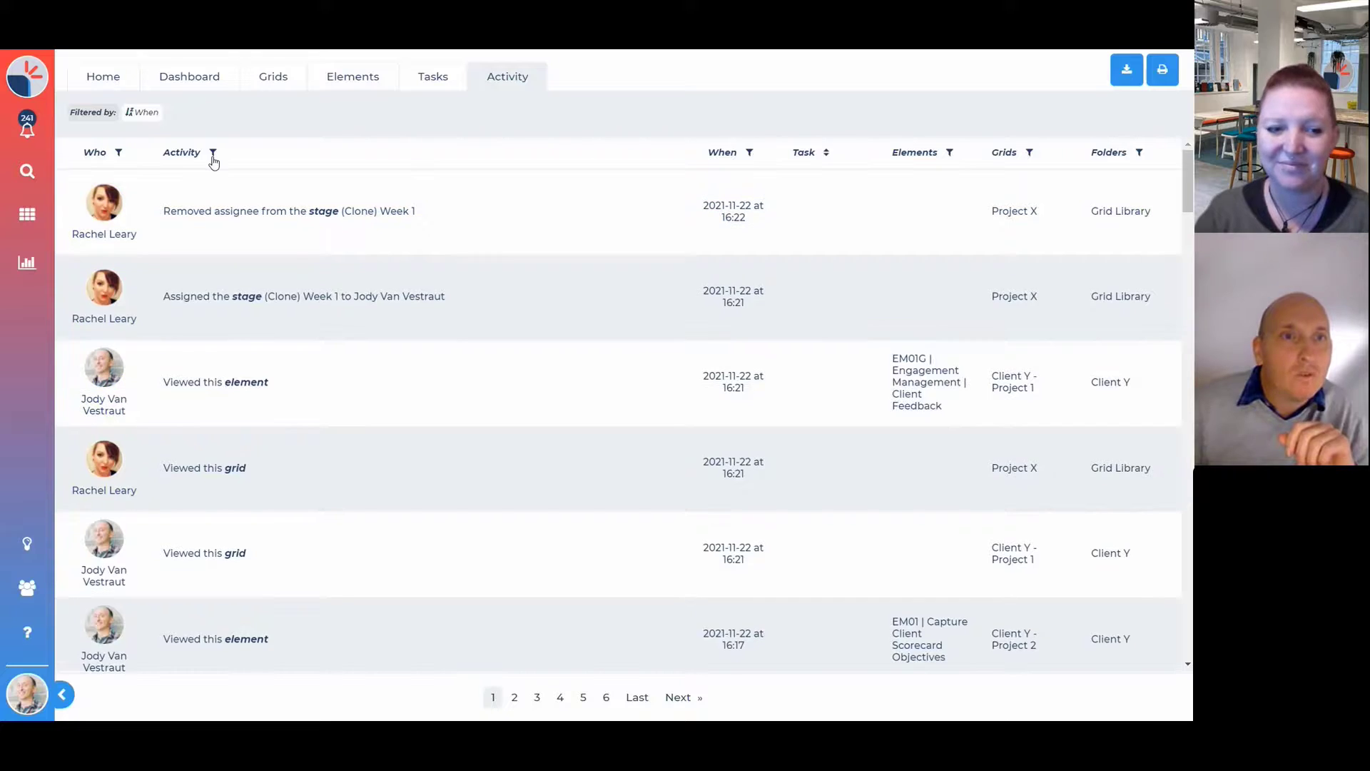
click(213, 154)
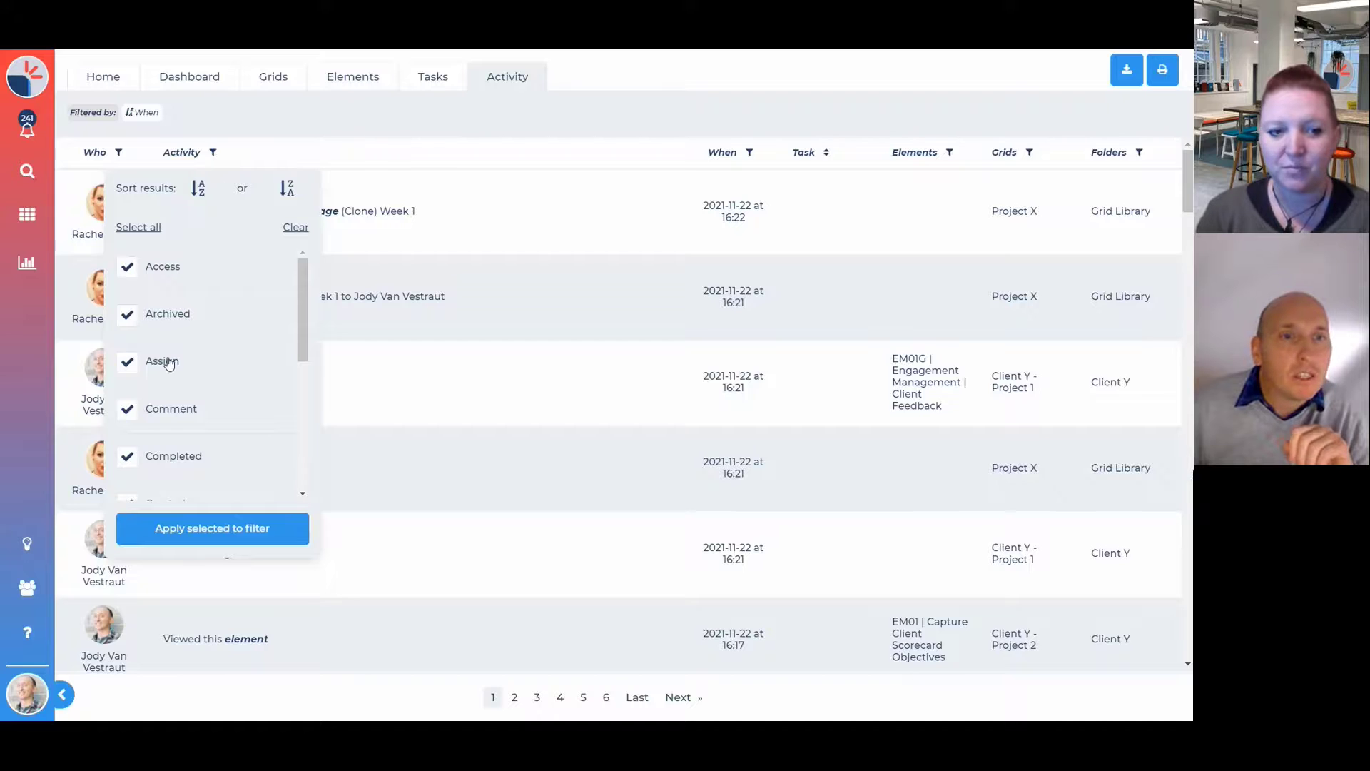
click(214, 154)
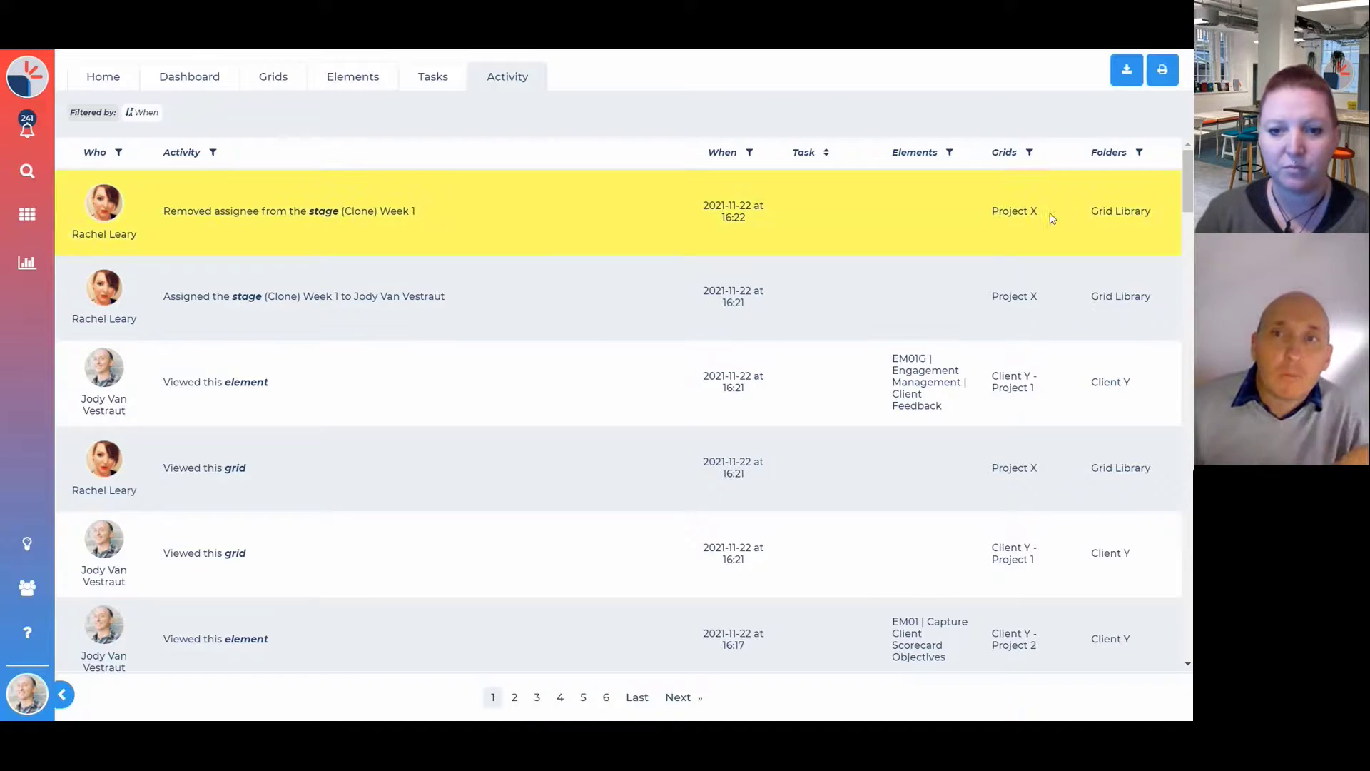
- Filter the activity log to the Client Y - Project 5 grid and look through its entries
click(1030, 154)
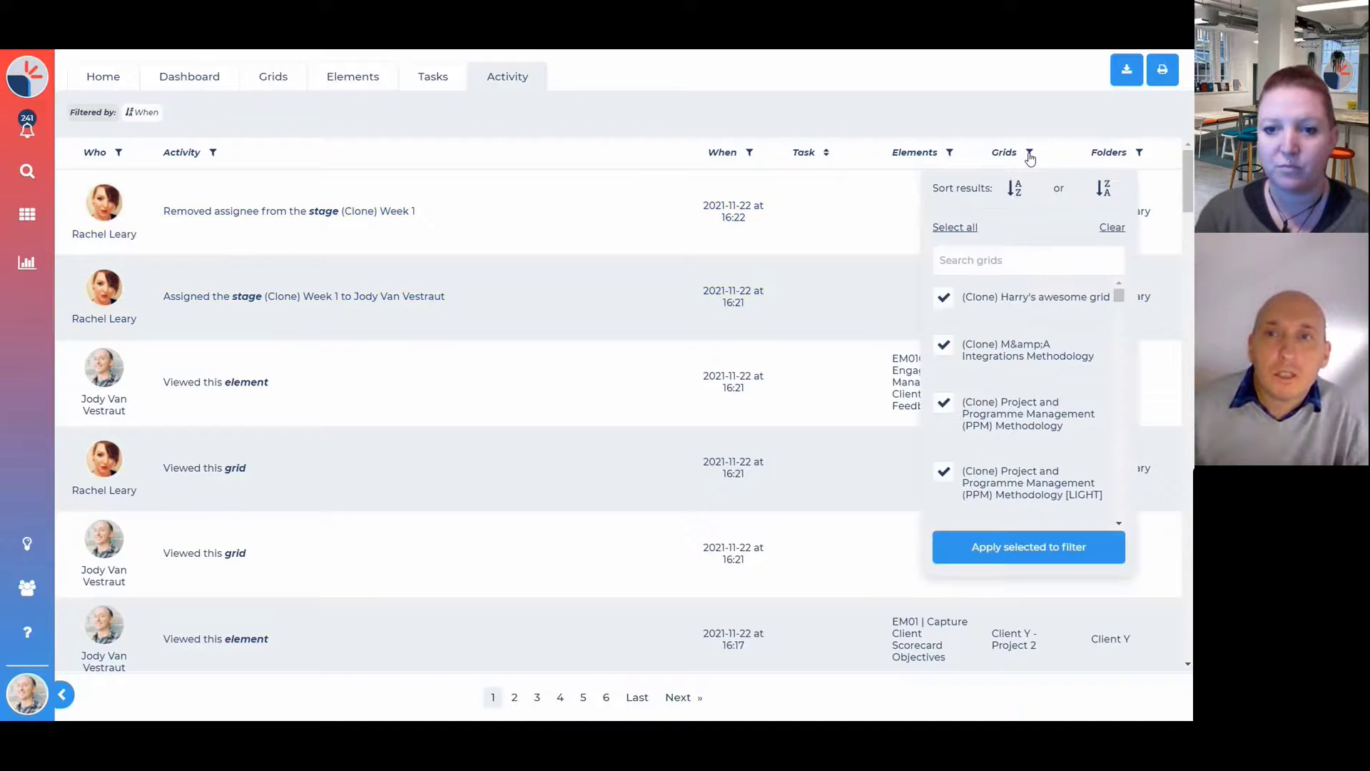
click(999, 255)
text(project 5)
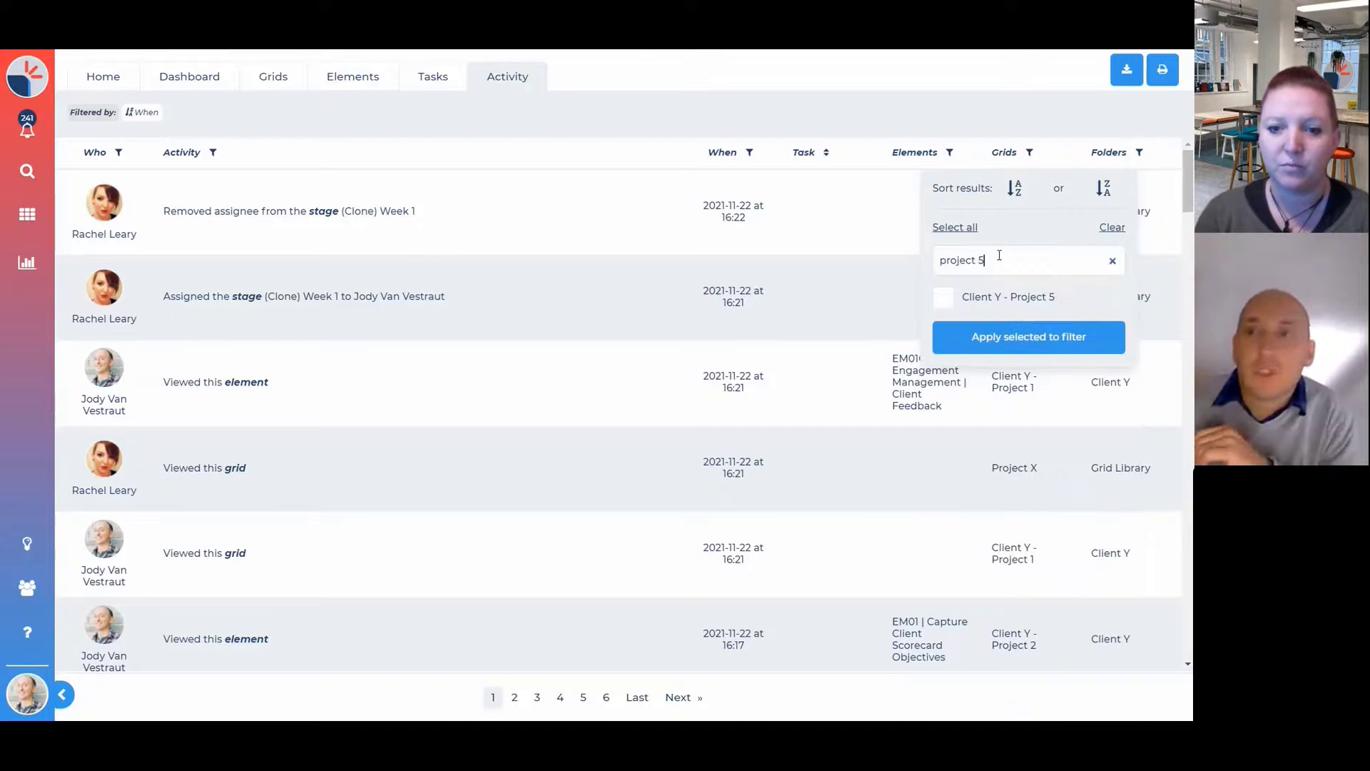
click(996, 297)
click(1020, 350)
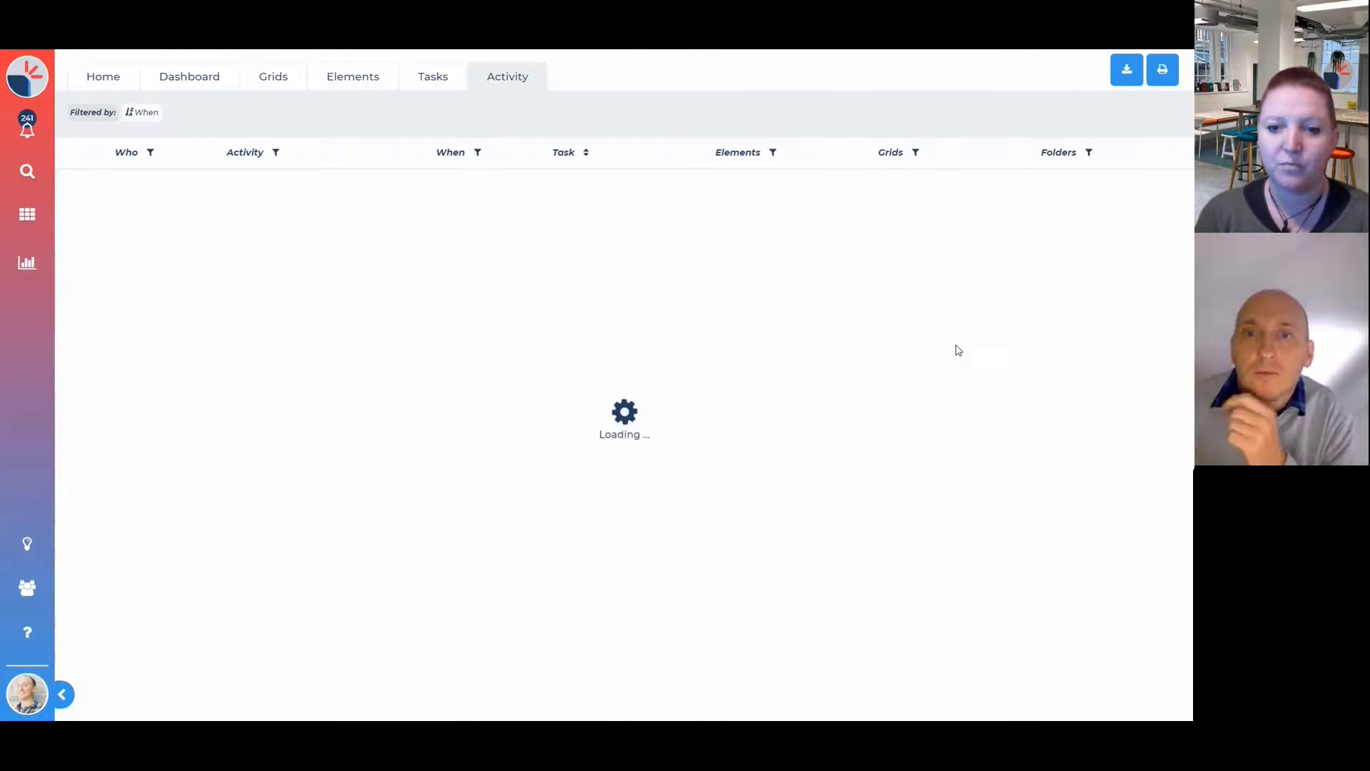
scroll(1022, 332, down, 2)
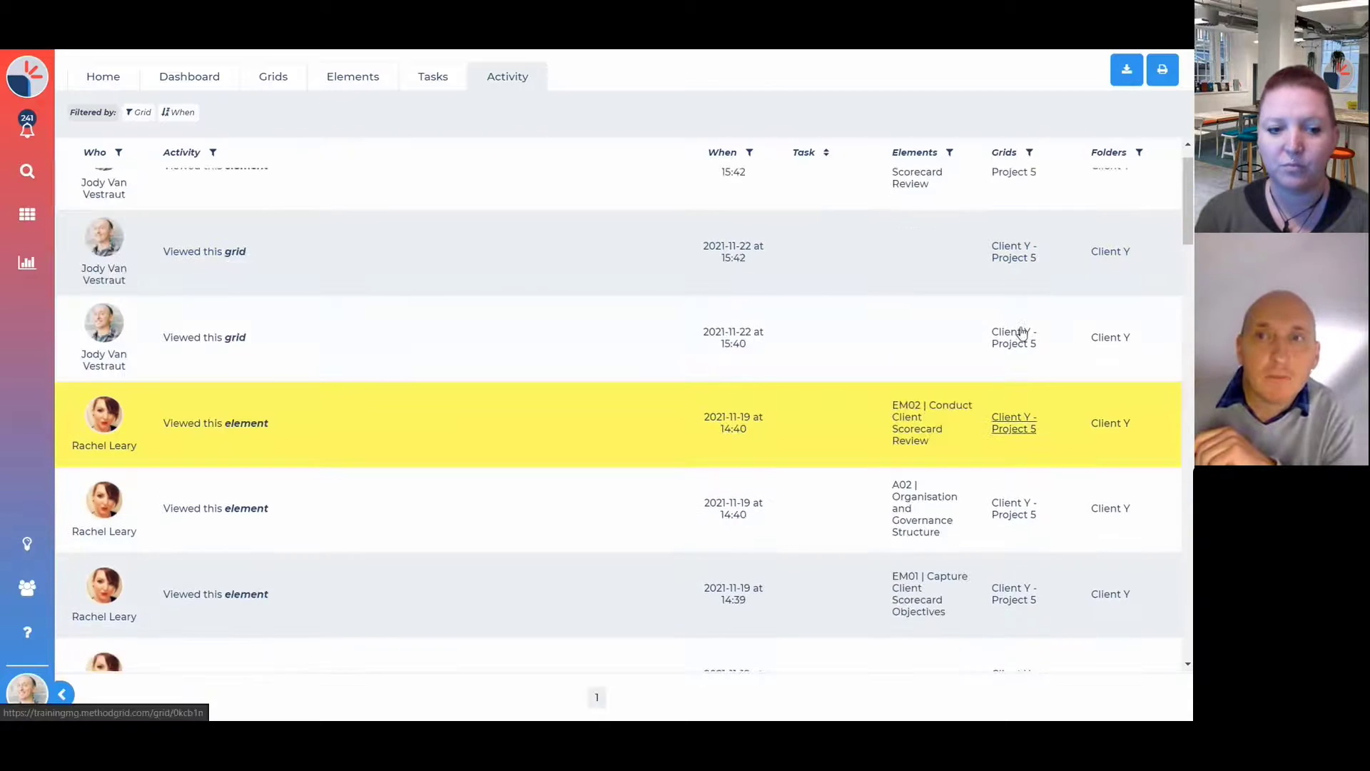
scroll(1022, 332, up, 1)
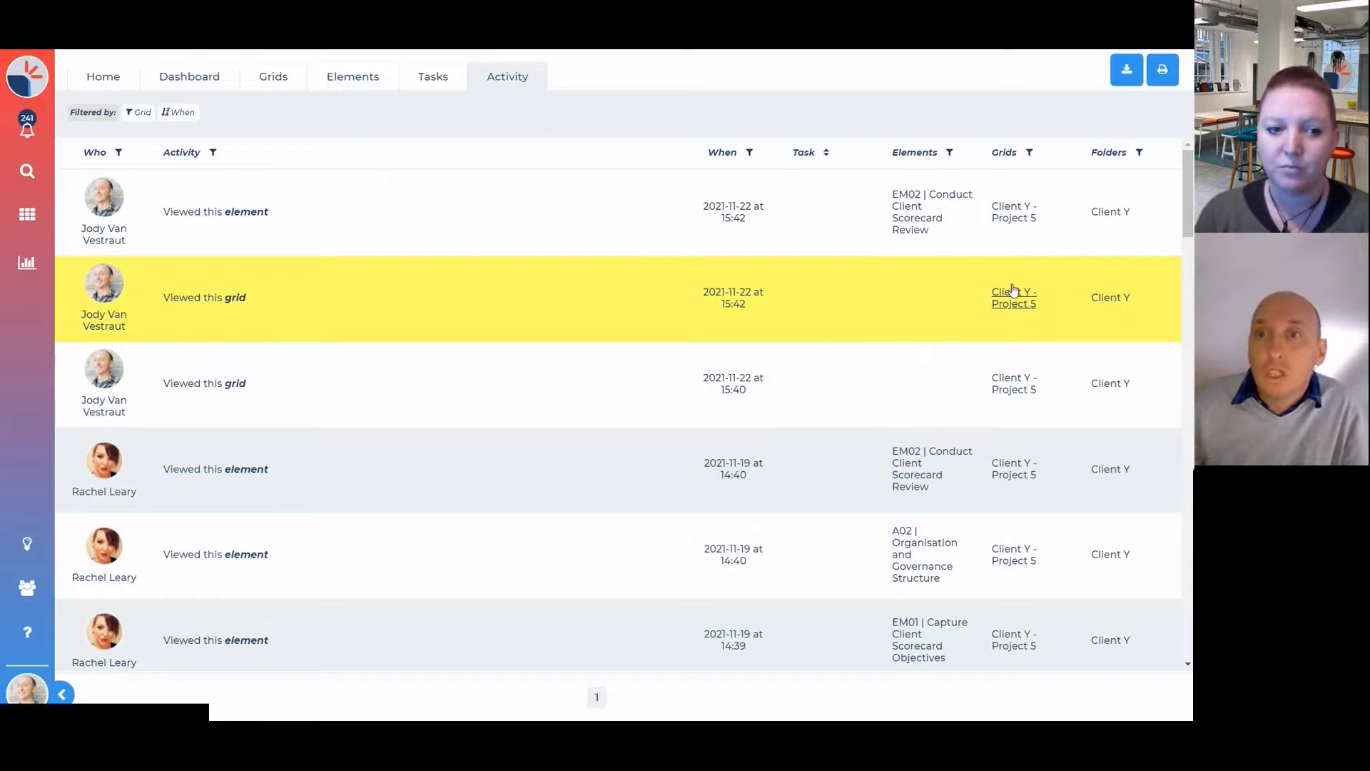
- Open the Client Y - Project 5 grid and look through its own activity log at full width
click(1017, 227)
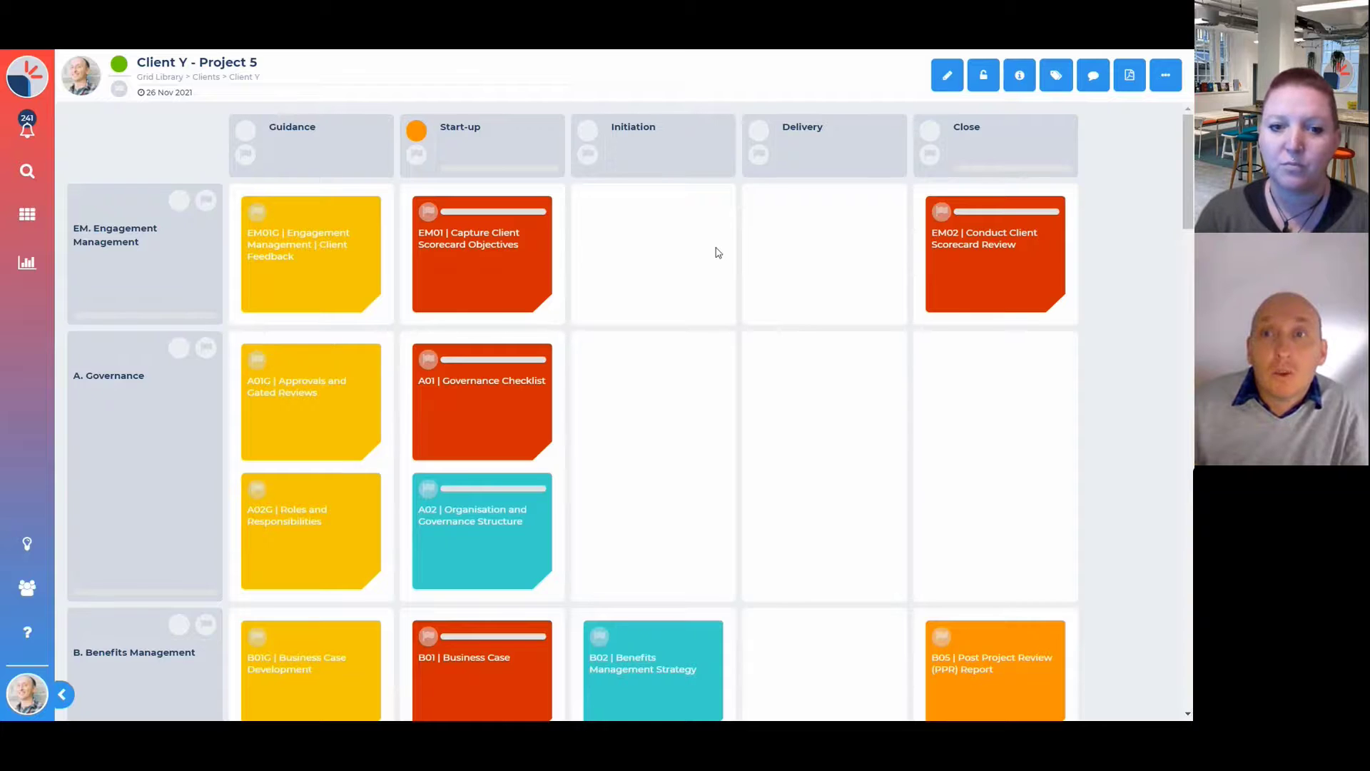
click(1021, 76)
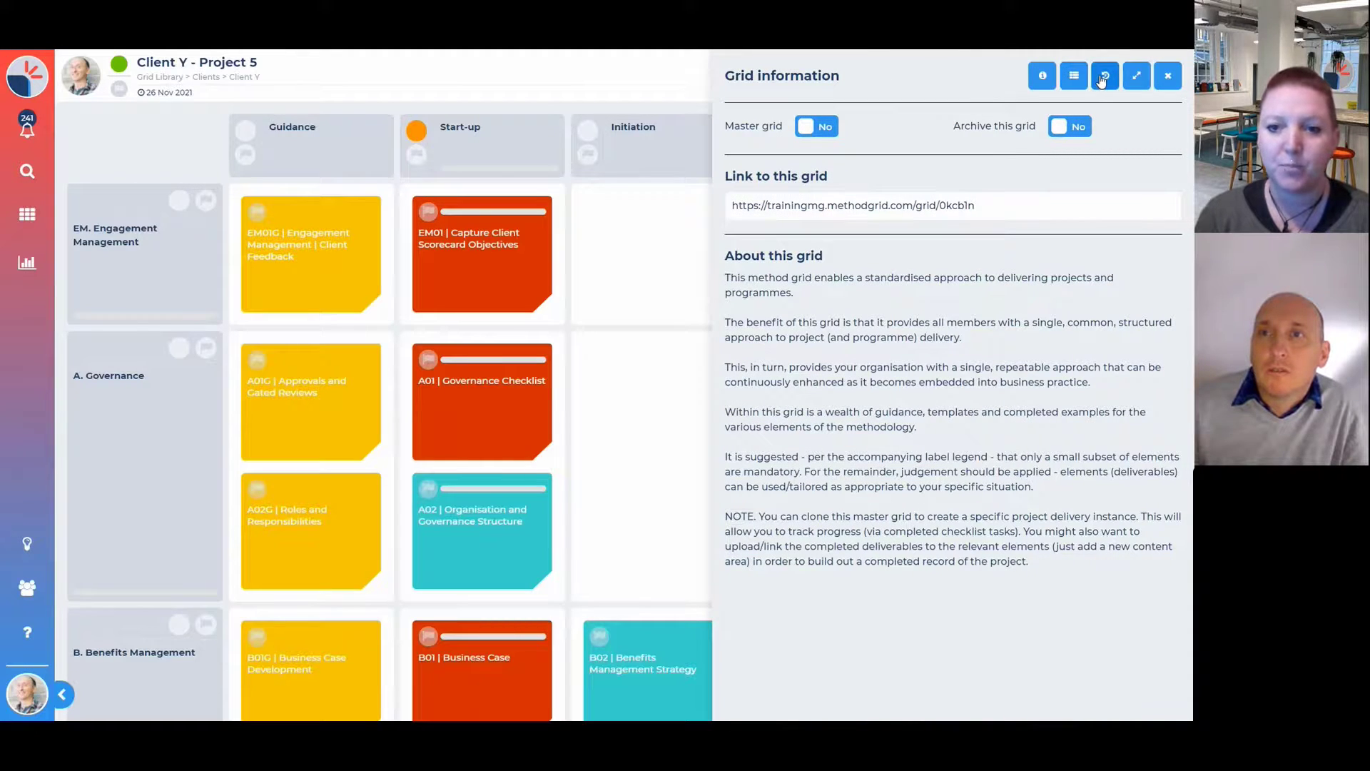
click(1103, 78)
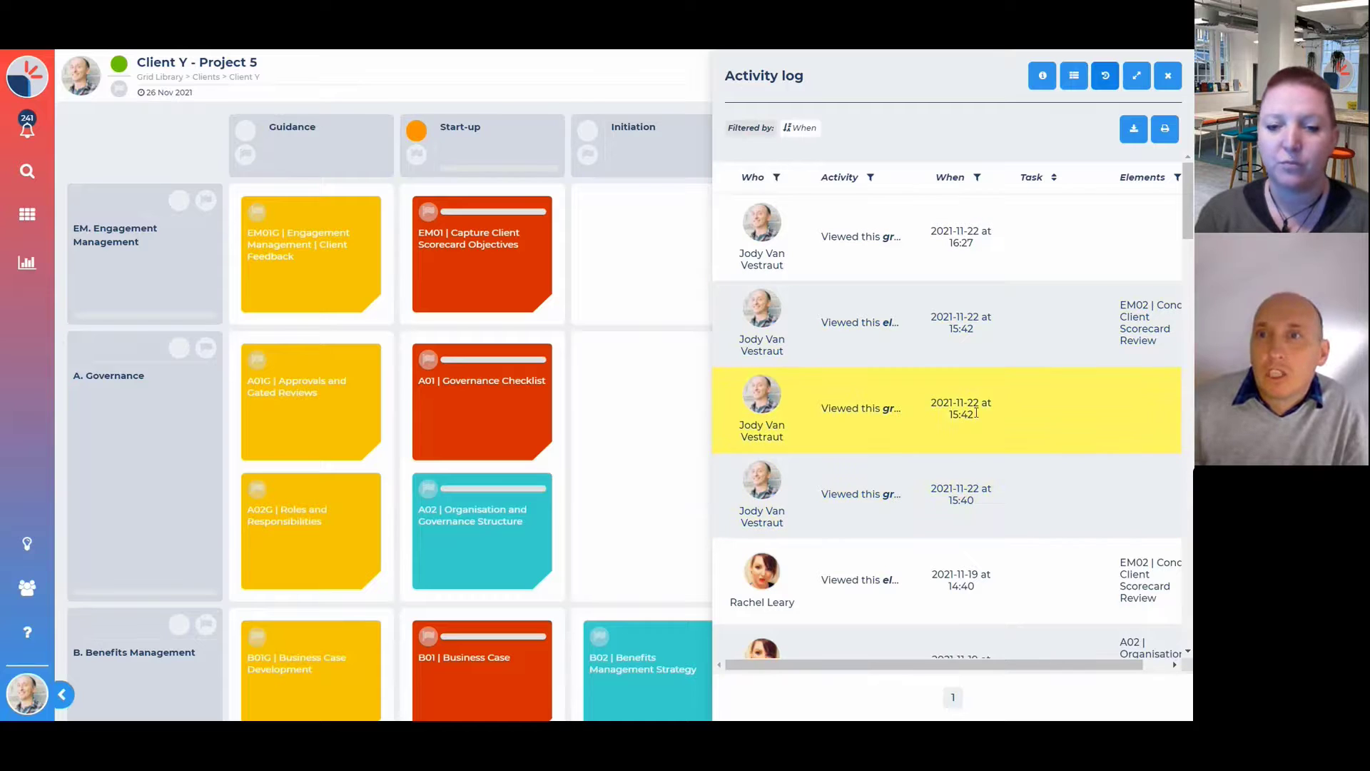
click(1138, 77)
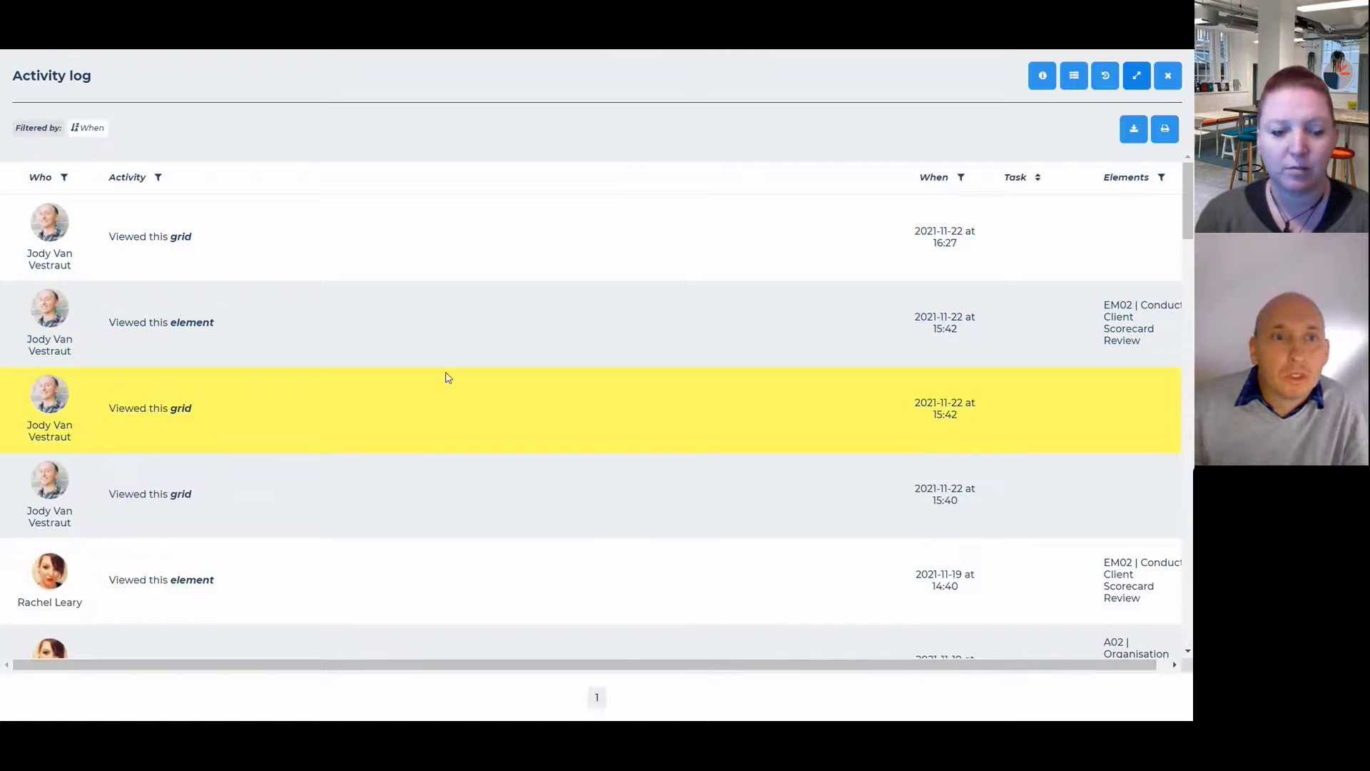
scroll(435, 367, down, 2)
scroll(429, 358, down, 5)
scroll(422, 358, up, 8)
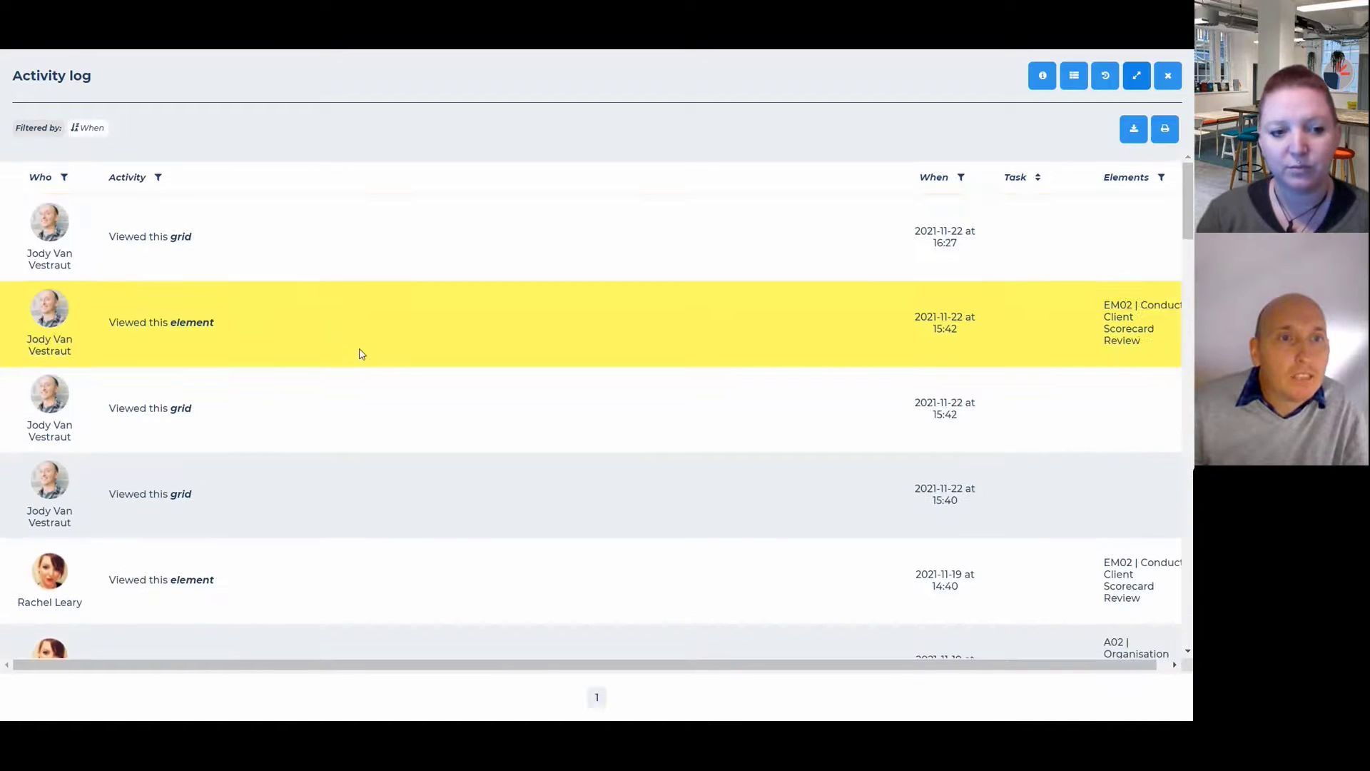
- Filter the grid's activity log to show only Assign activities
click(158, 177)
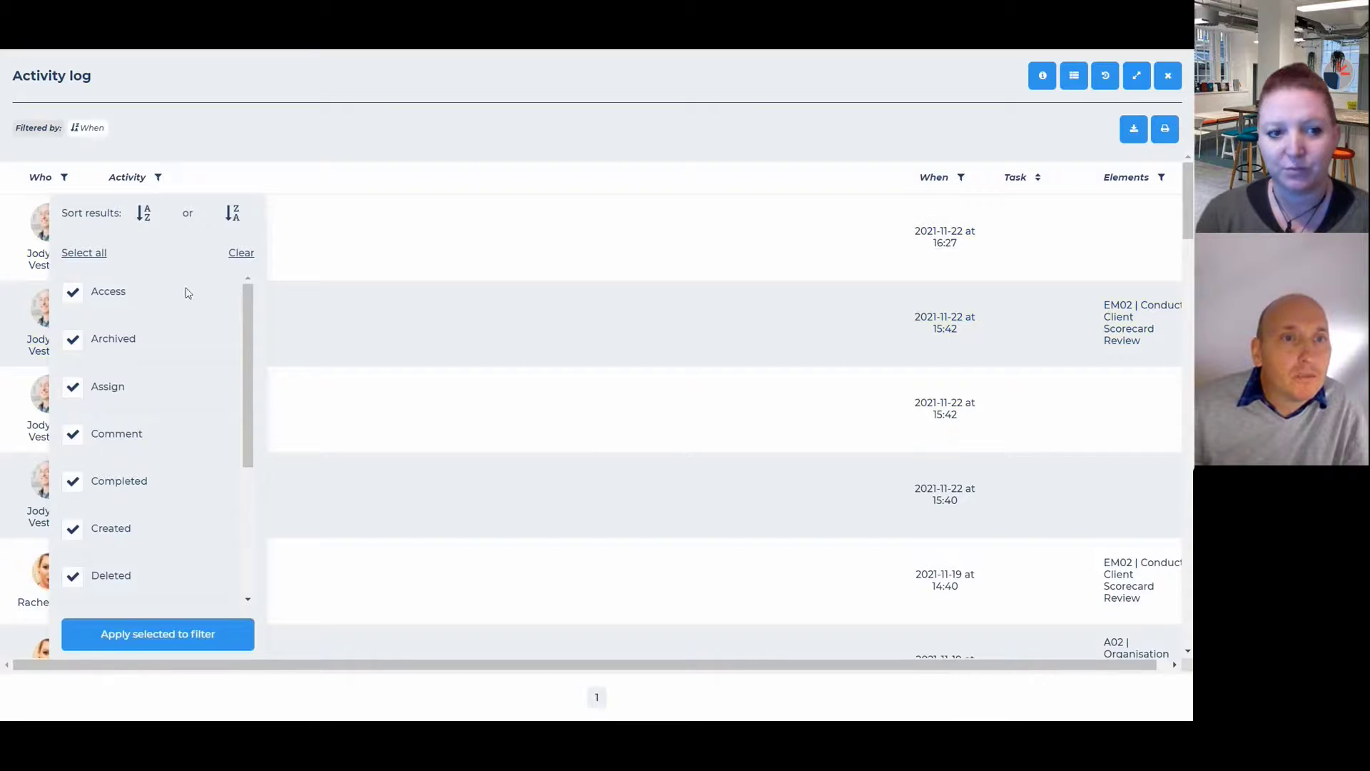
click(241, 254)
click(73, 389)
click(176, 633)
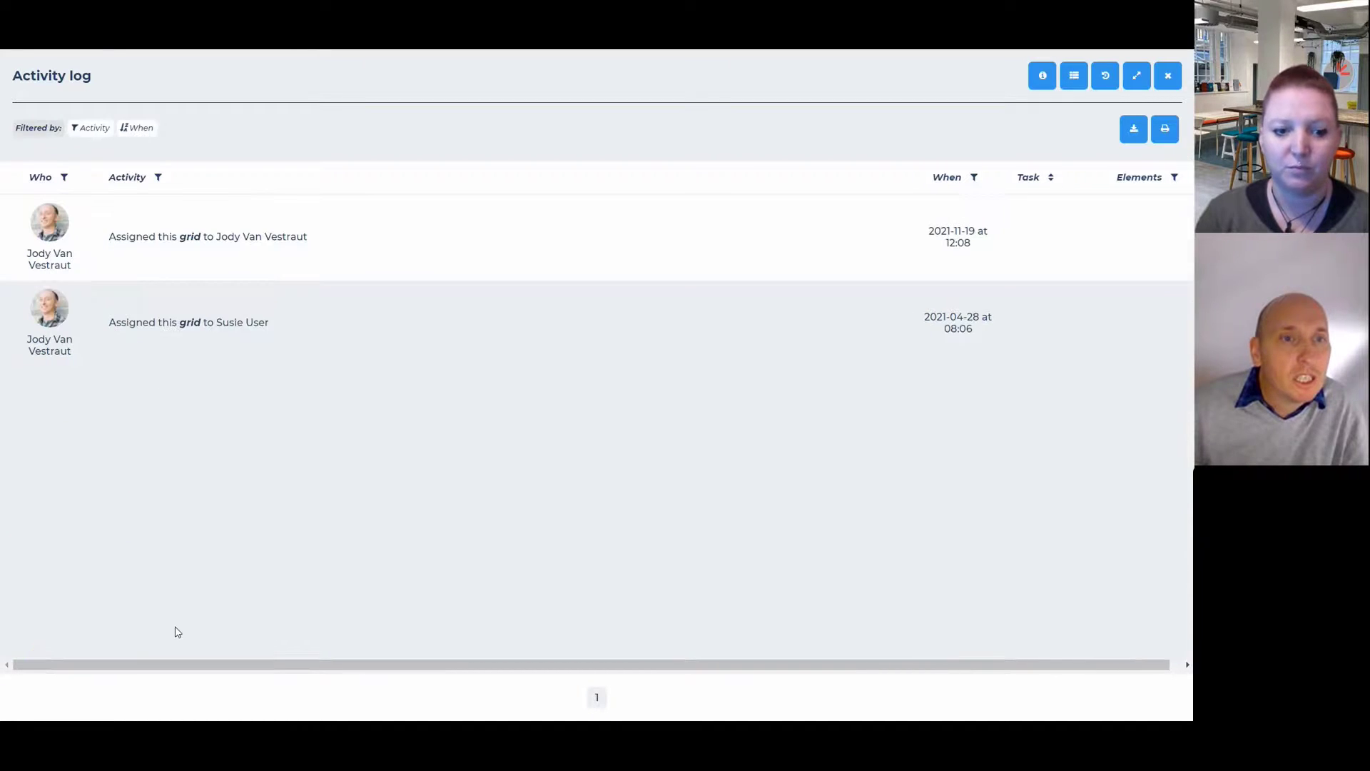
click(137, 256)
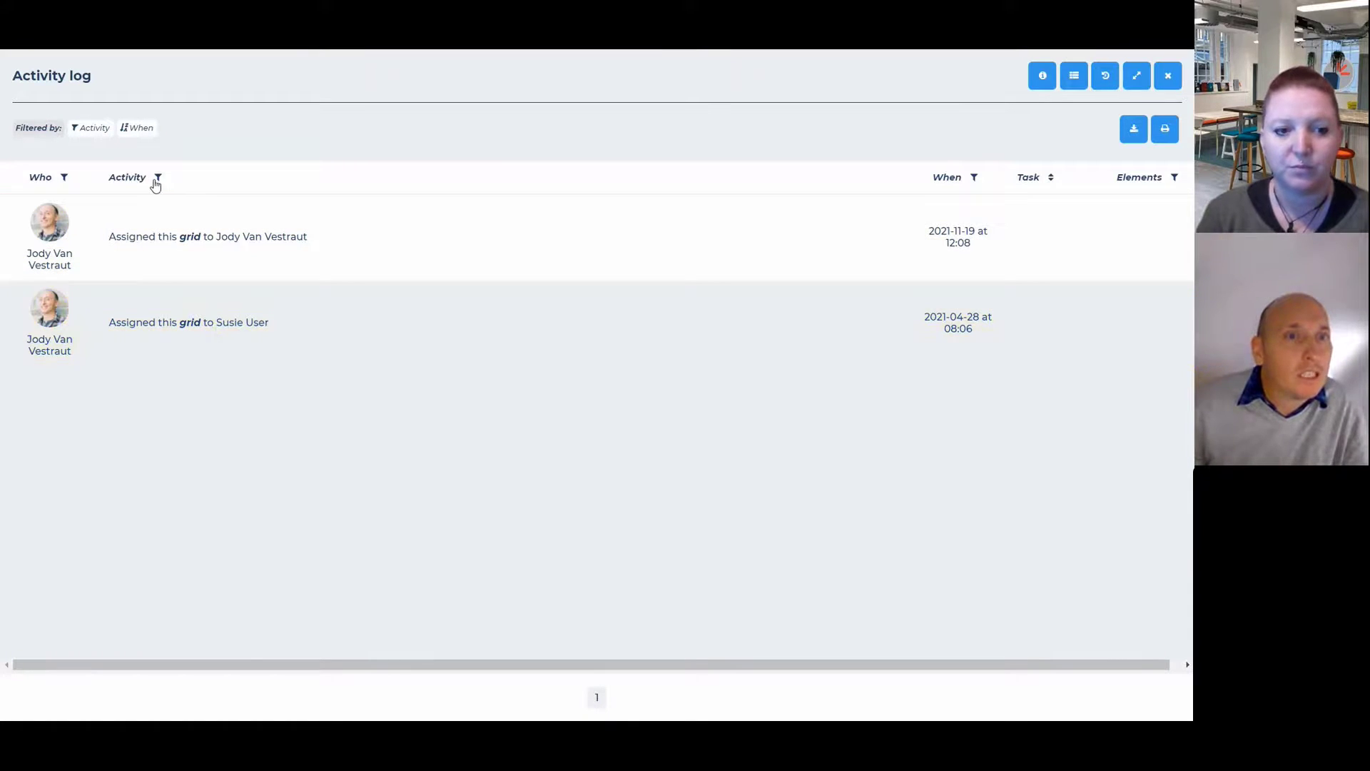
- Examine the other activity types offered for filtering the grid's log and remove the Assign filter
click(156, 180)
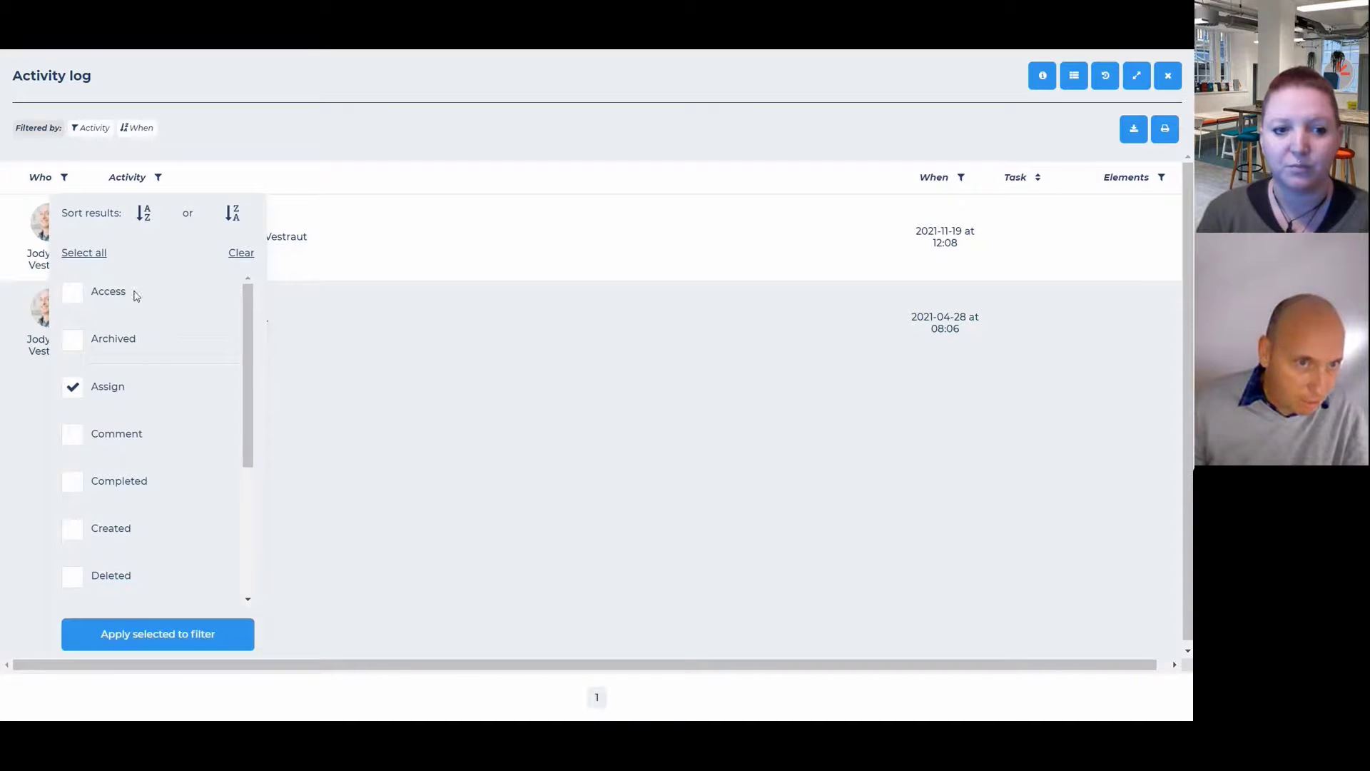
scroll(142, 391, down, 1)
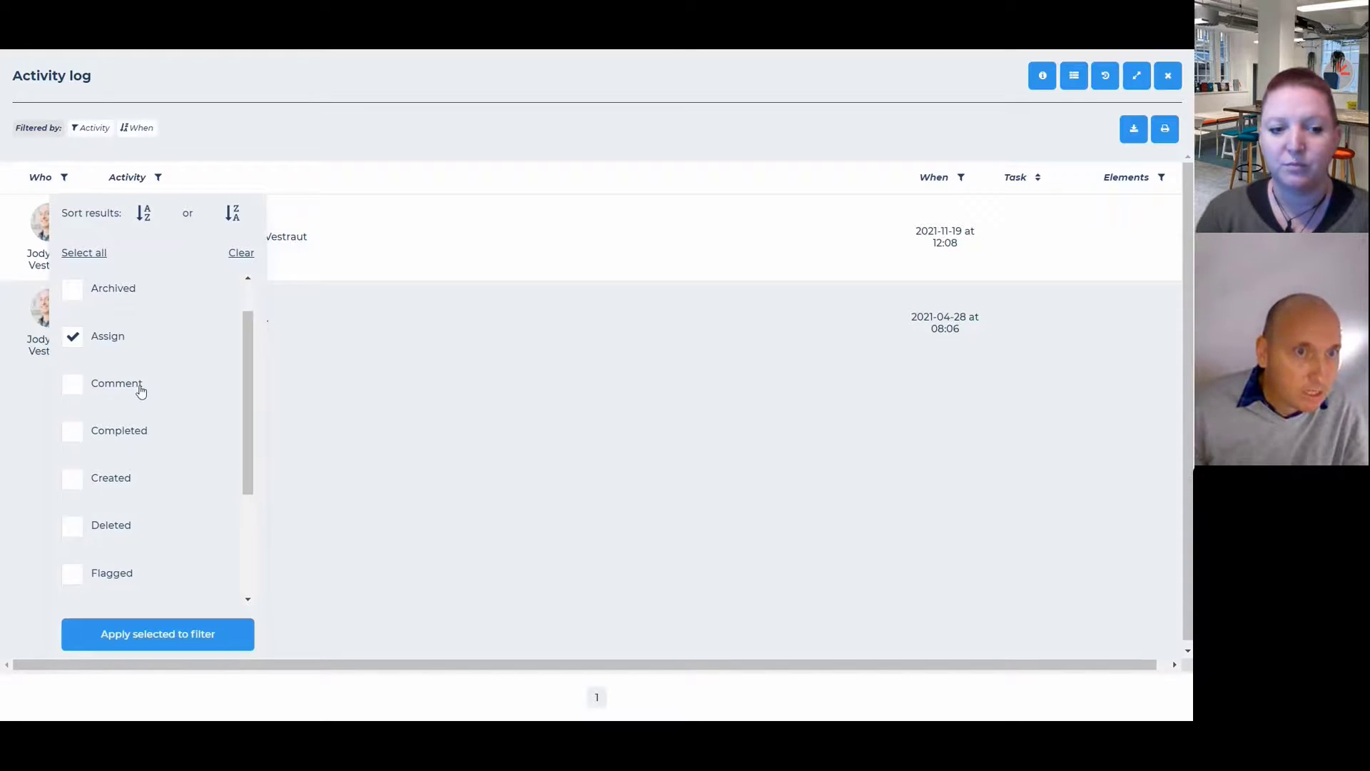
scroll(164, 397, down, 1)
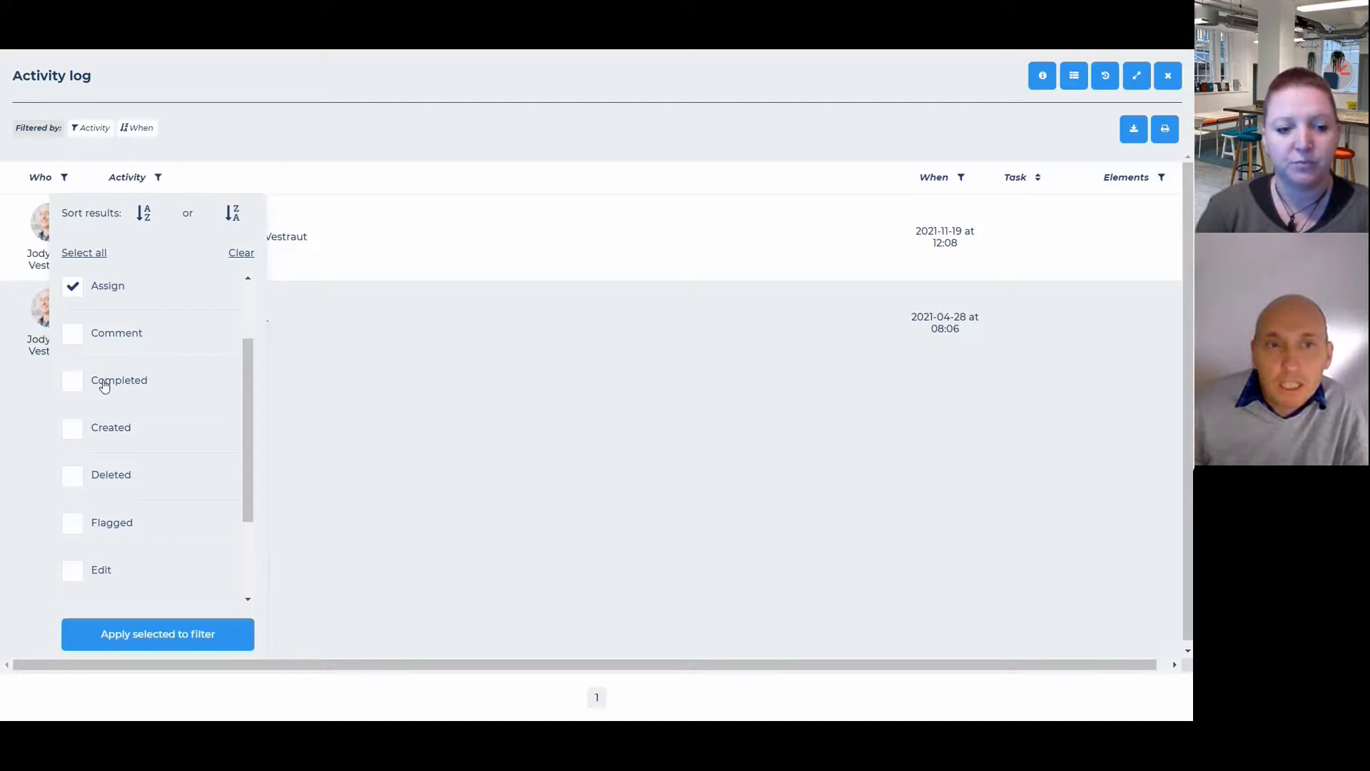
scroll(146, 400, down, 1)
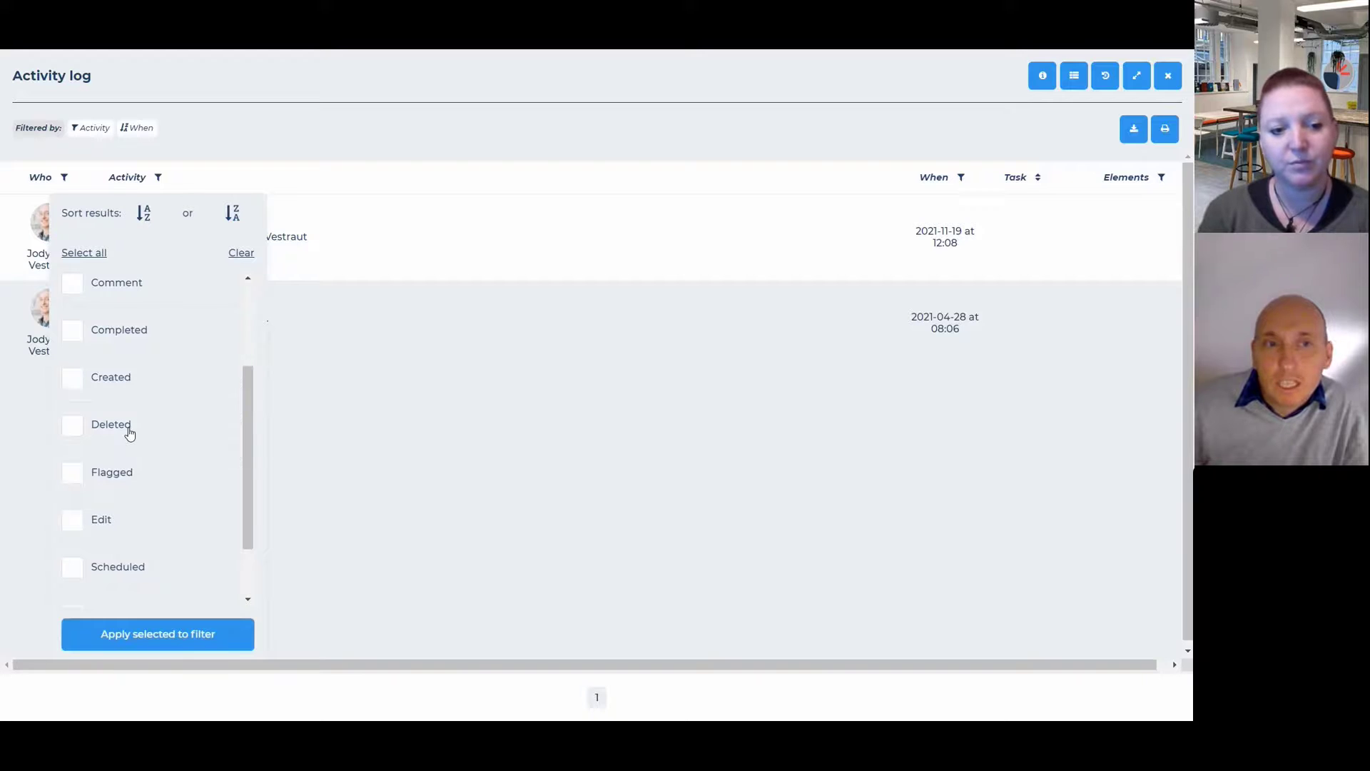
scroll(130, 433, down, 2)
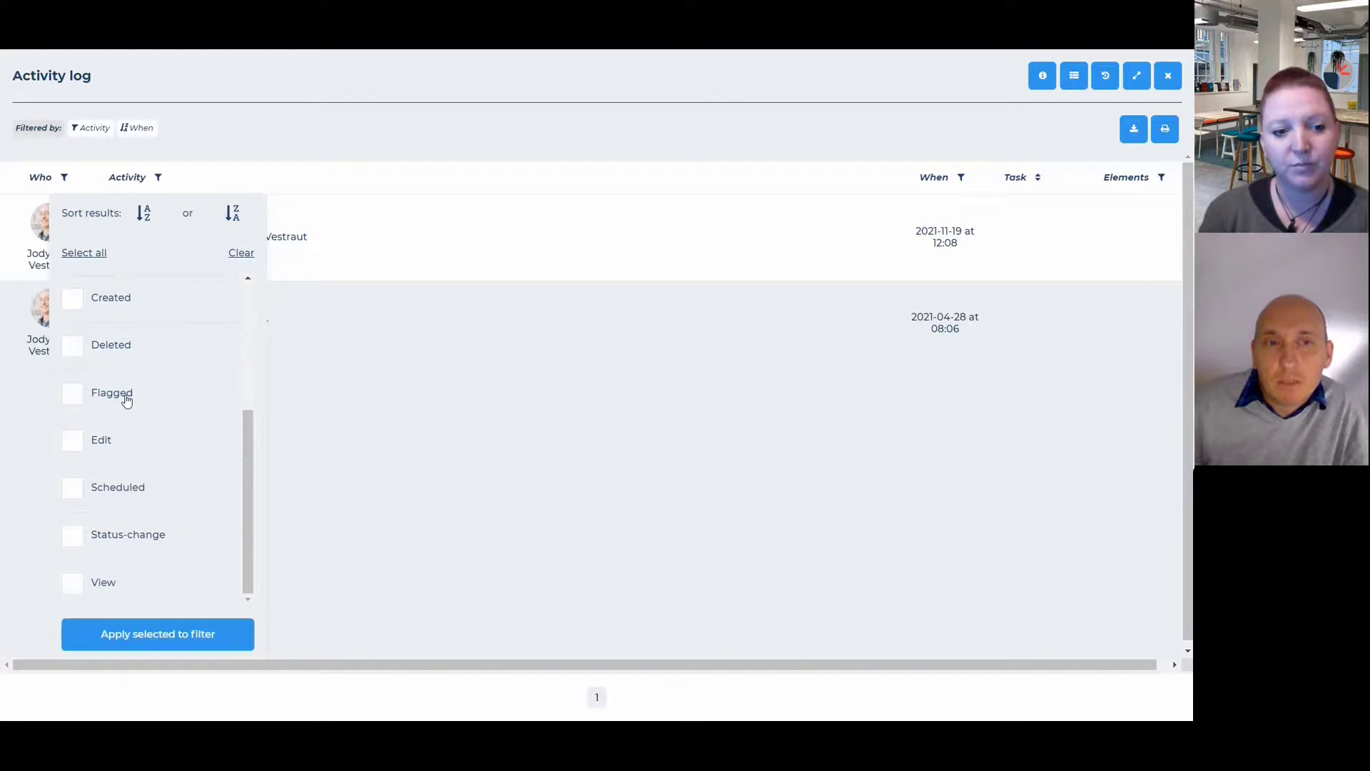
scroll(125, 410, down, 1)
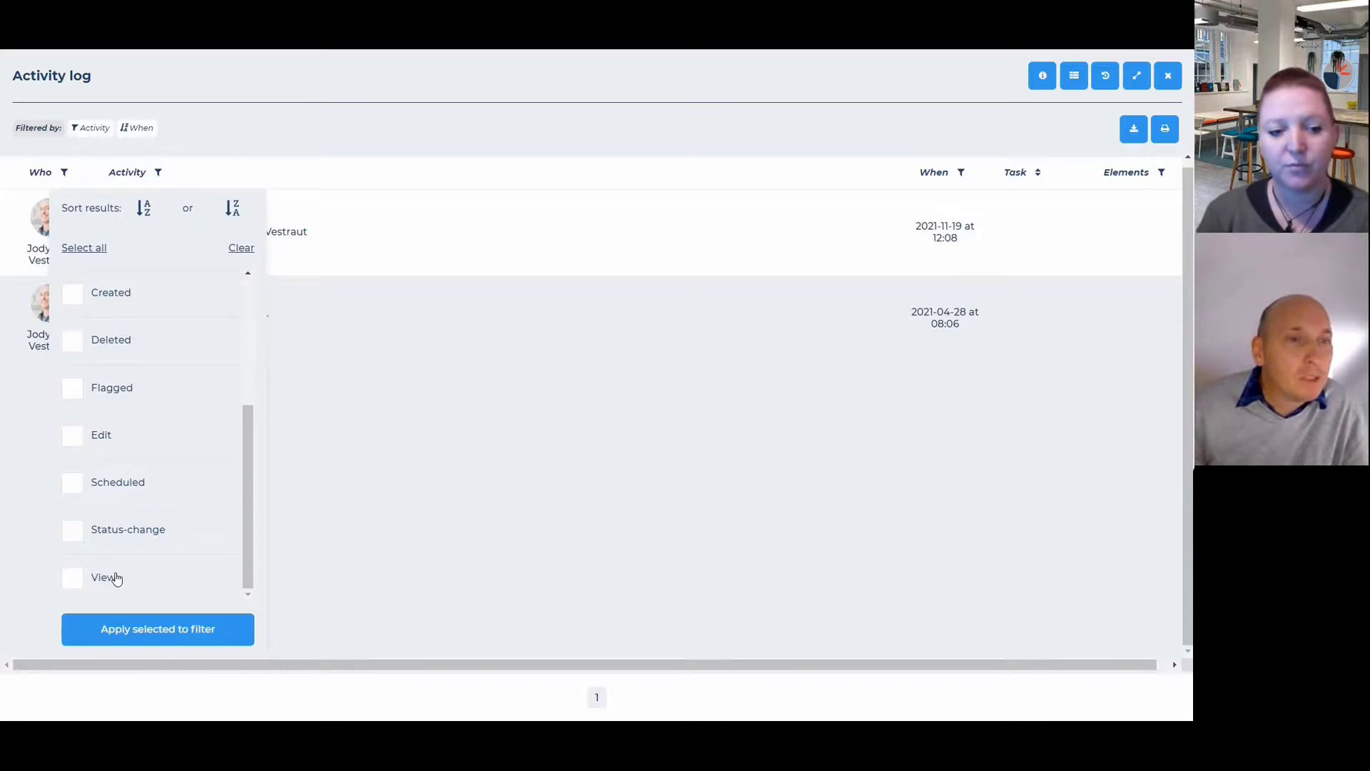
scroll(277, 374, up, 1)
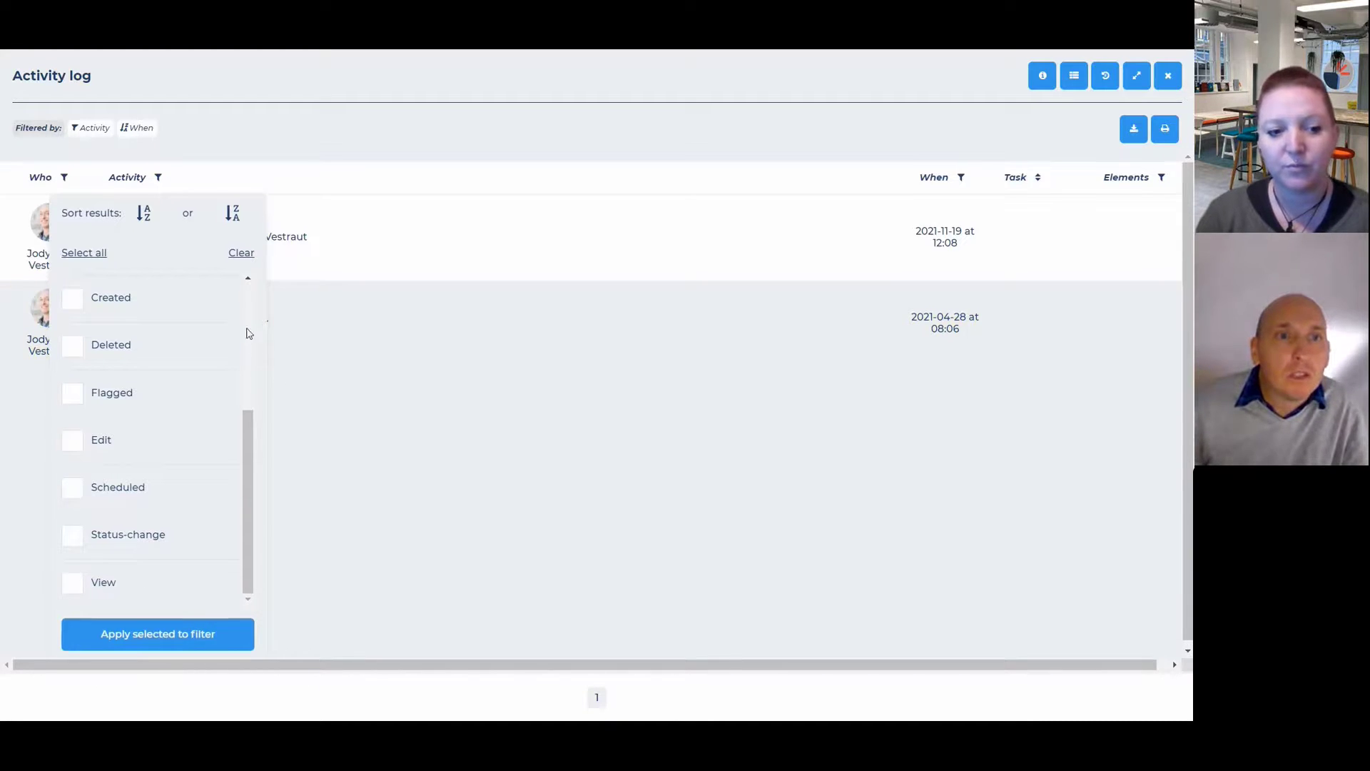
click(312, 126)
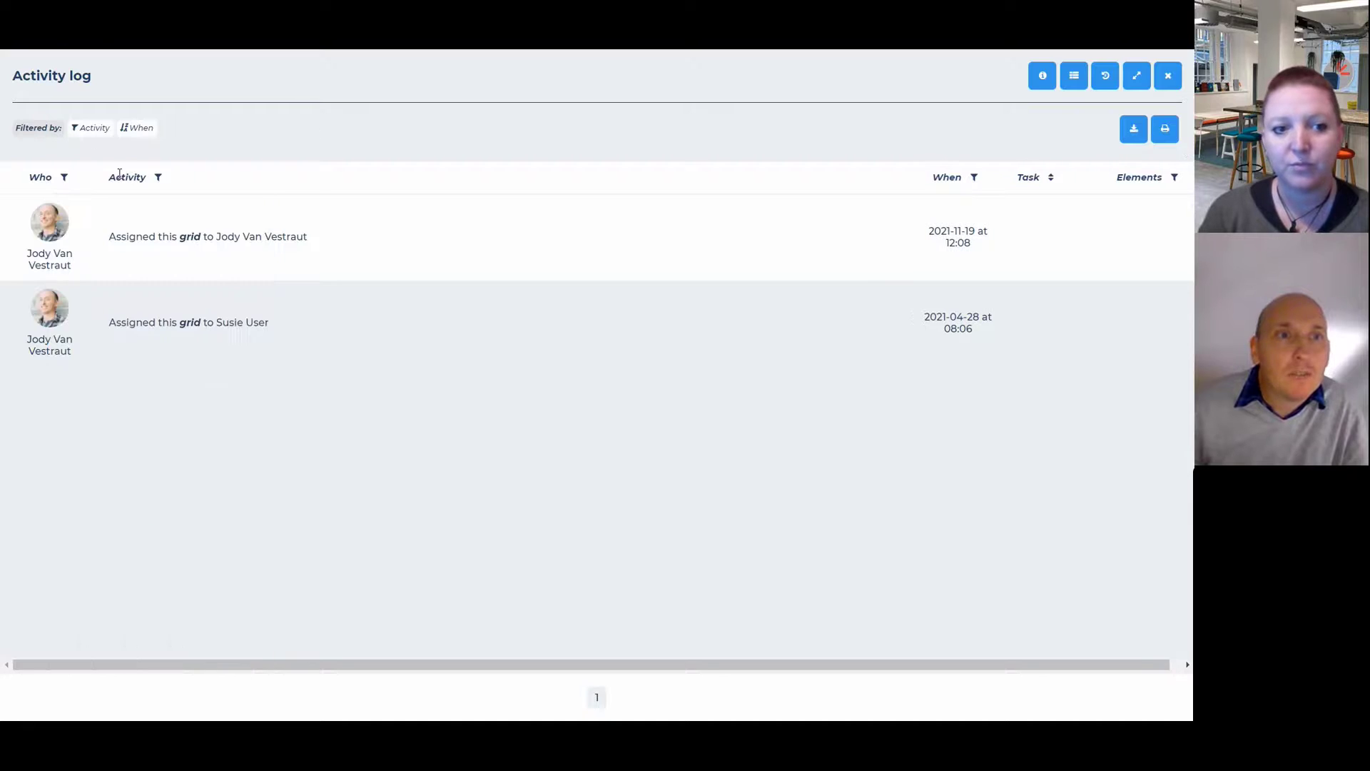
click(75, 128)
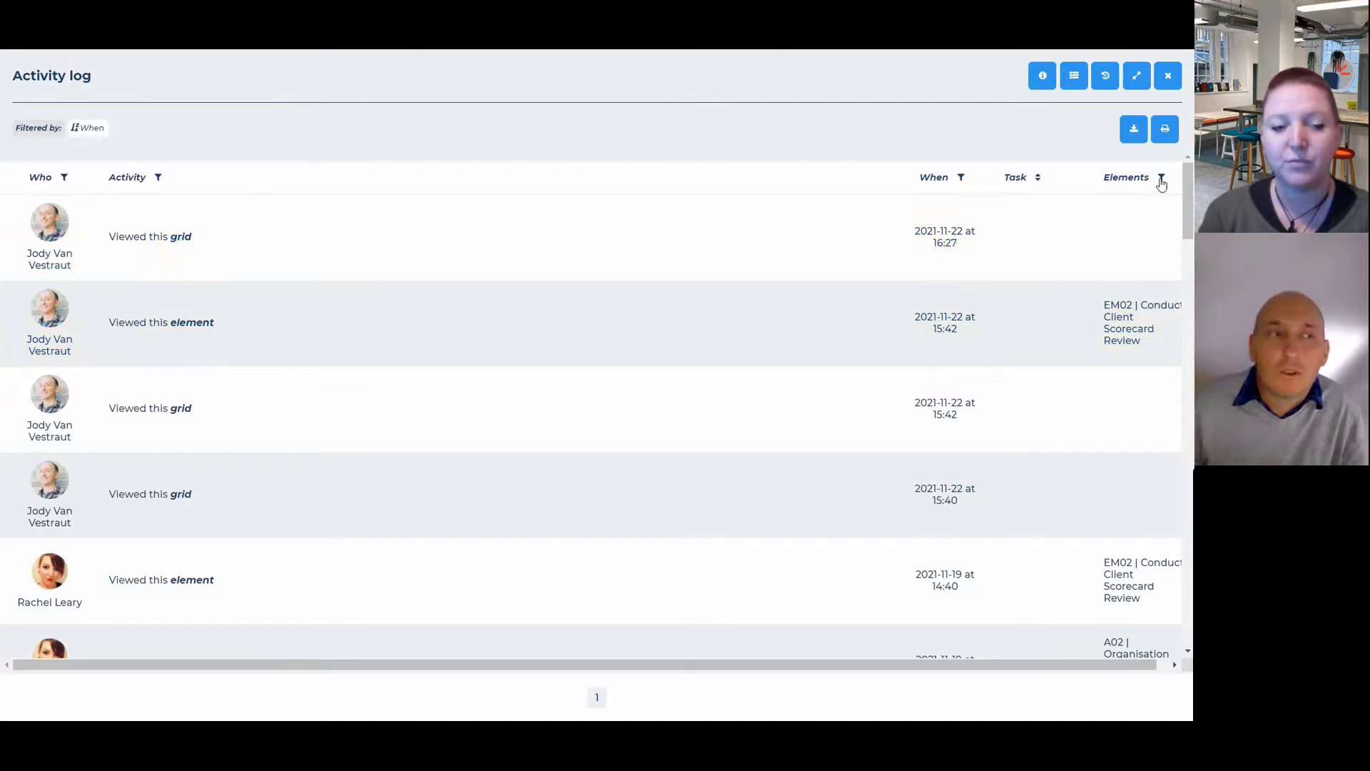
- Filter the grid's activity log to the element A01 | Governance Checklist and close the log
click(1161, 180)
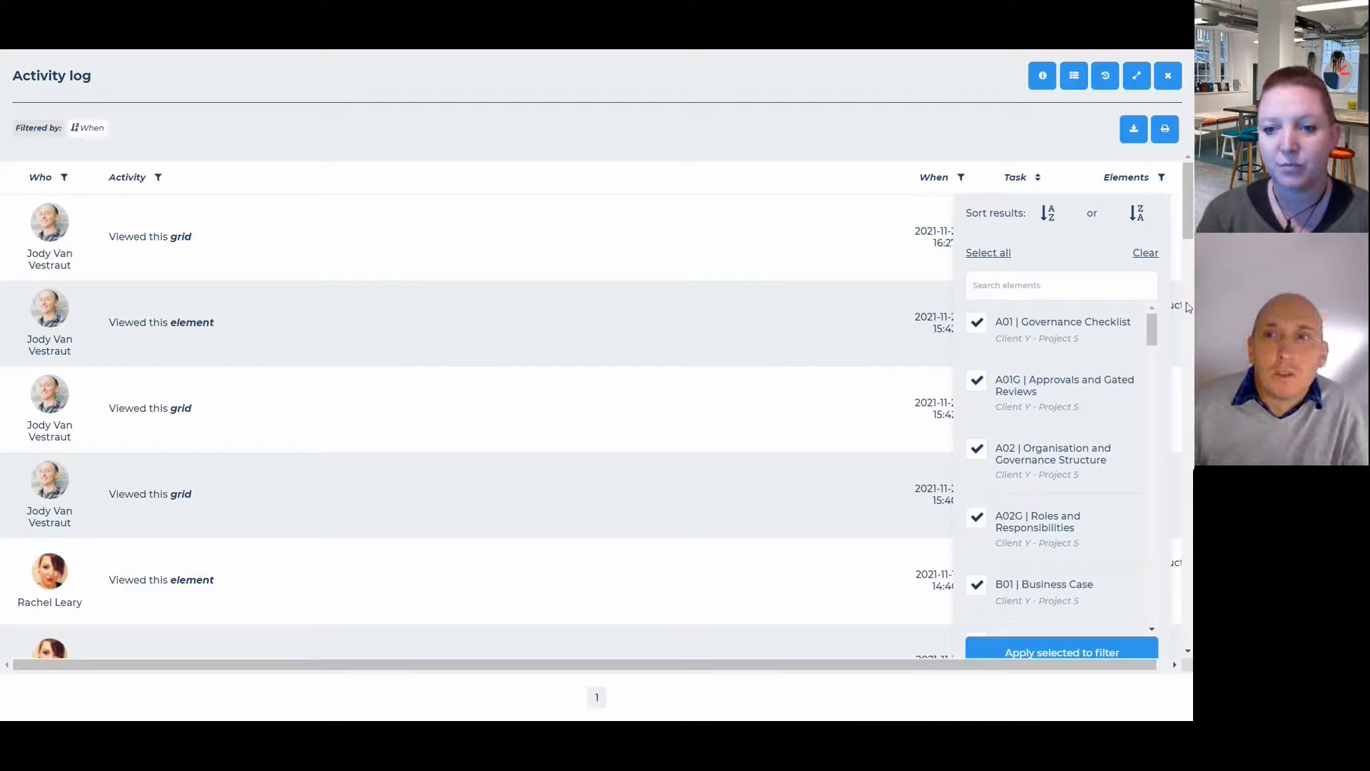
click(1146, 254)
click(1037, 328)
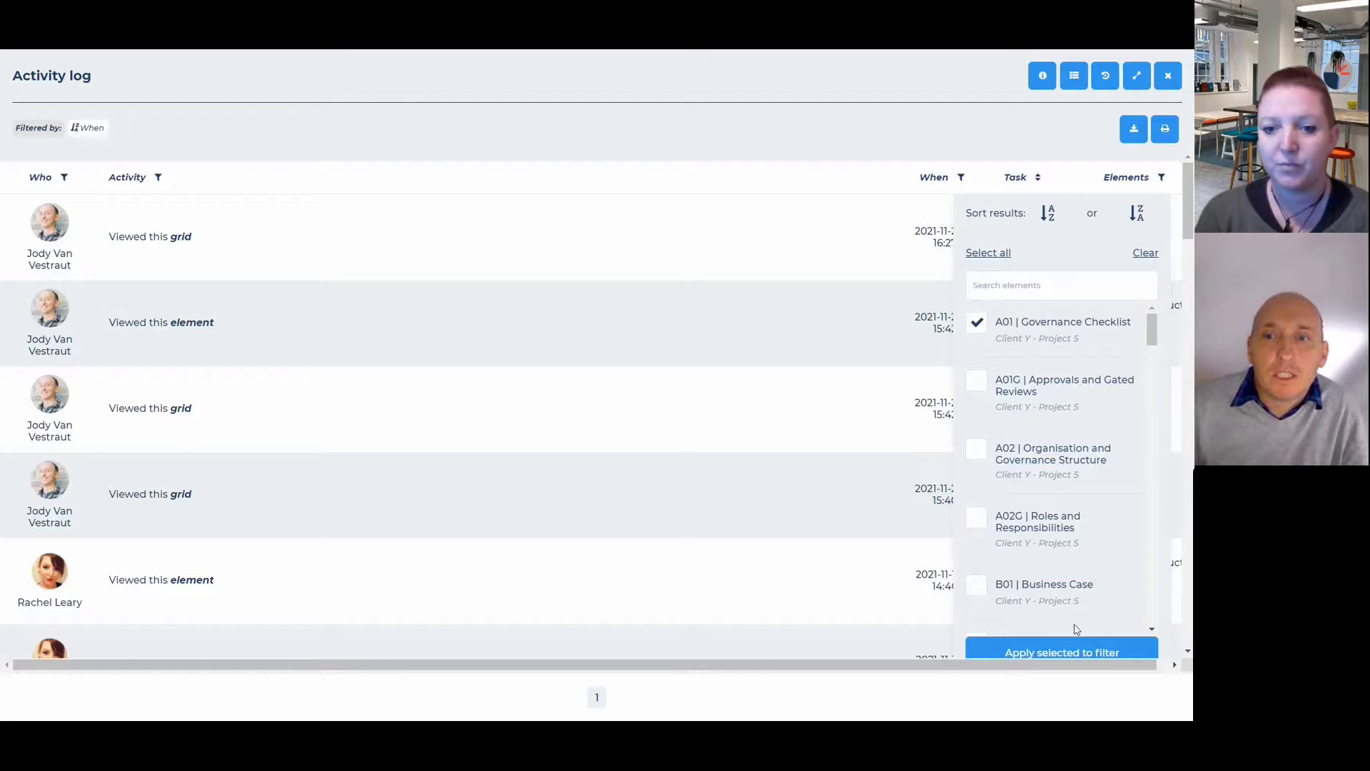
click(1077, 650)
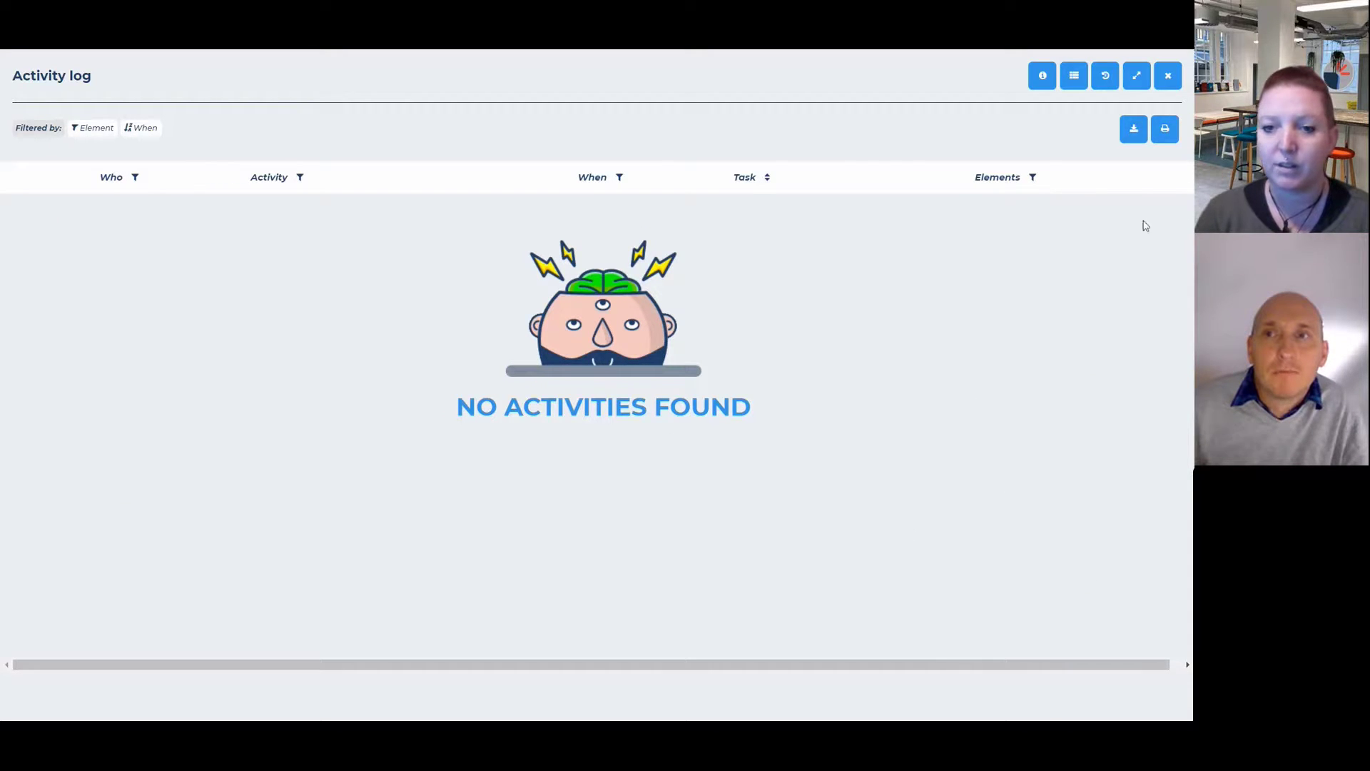
click(1168, 76)
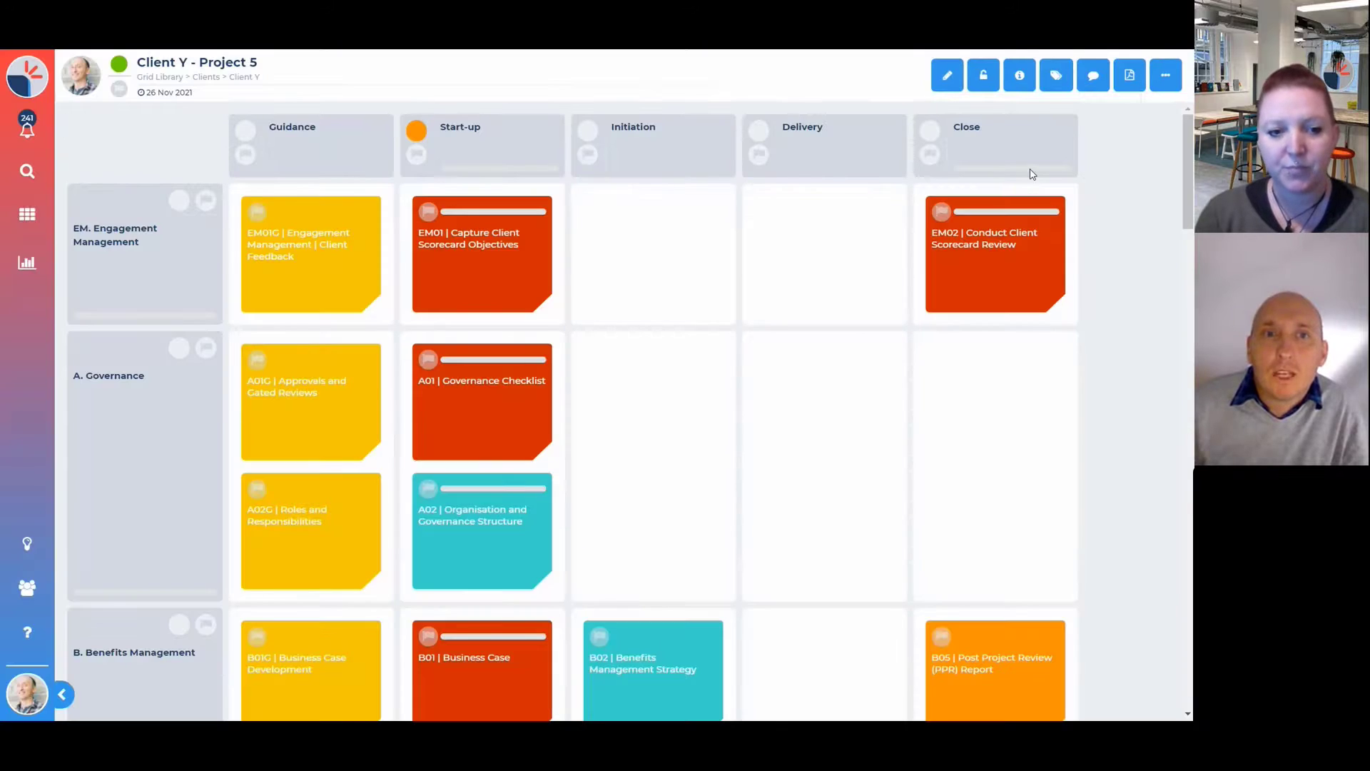
- View the activity log of the element EM01 | Capture Client Scorecard Objectives and close the log
click(533, 285)
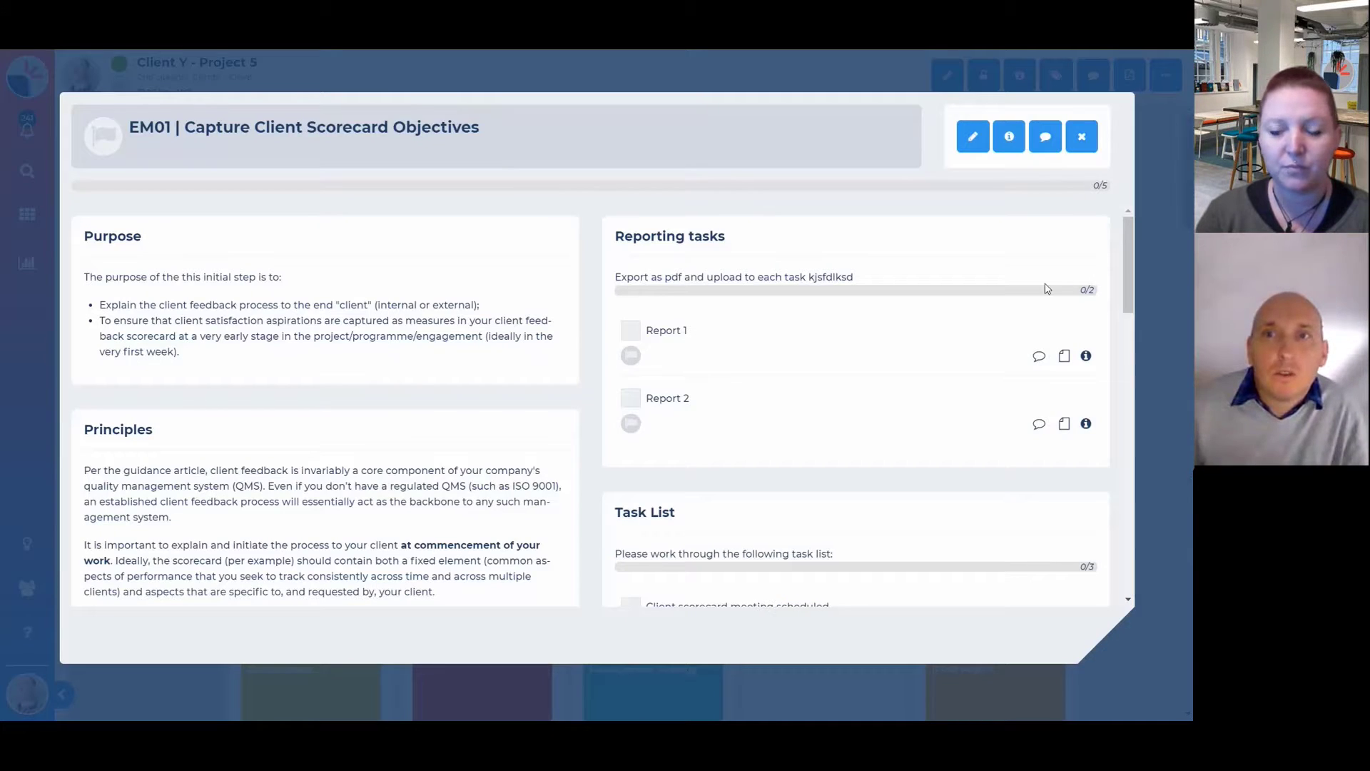
click(1009, 137)
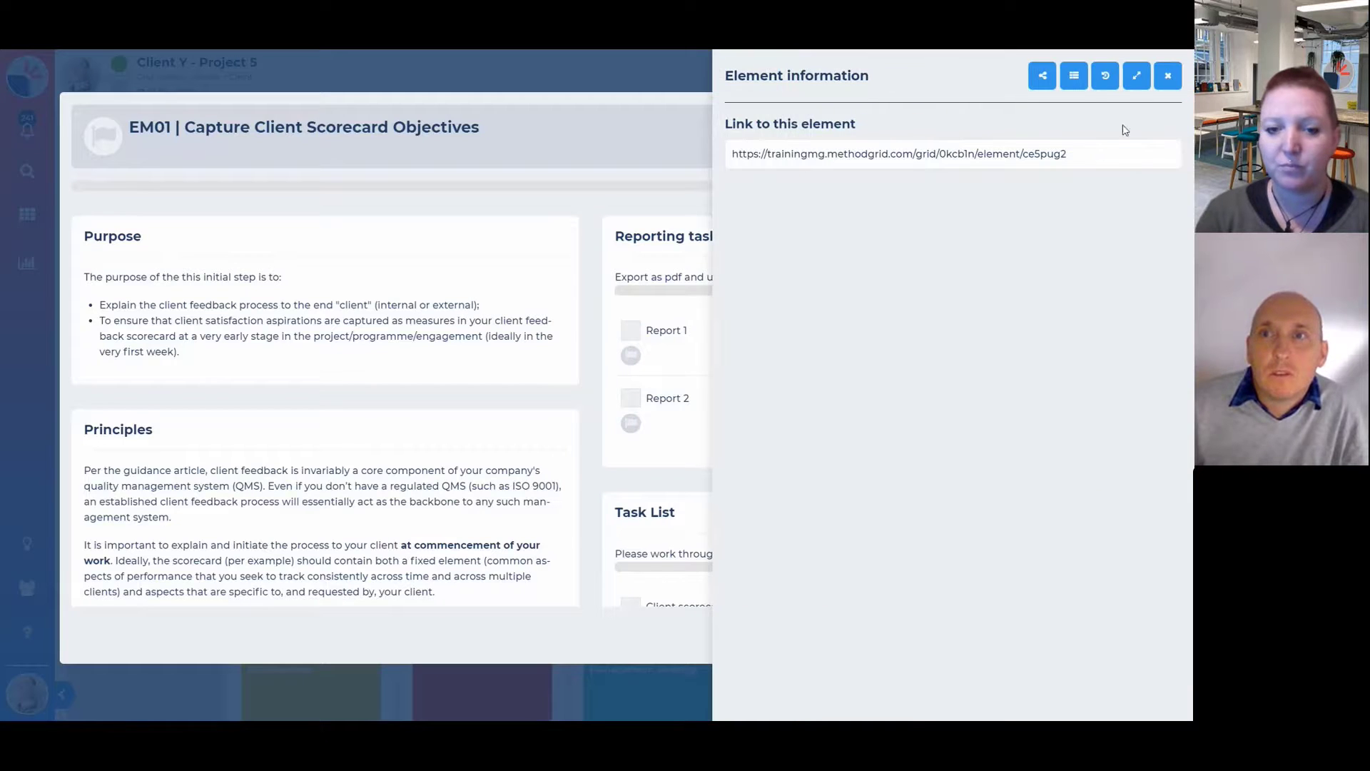
click(1105, 77)
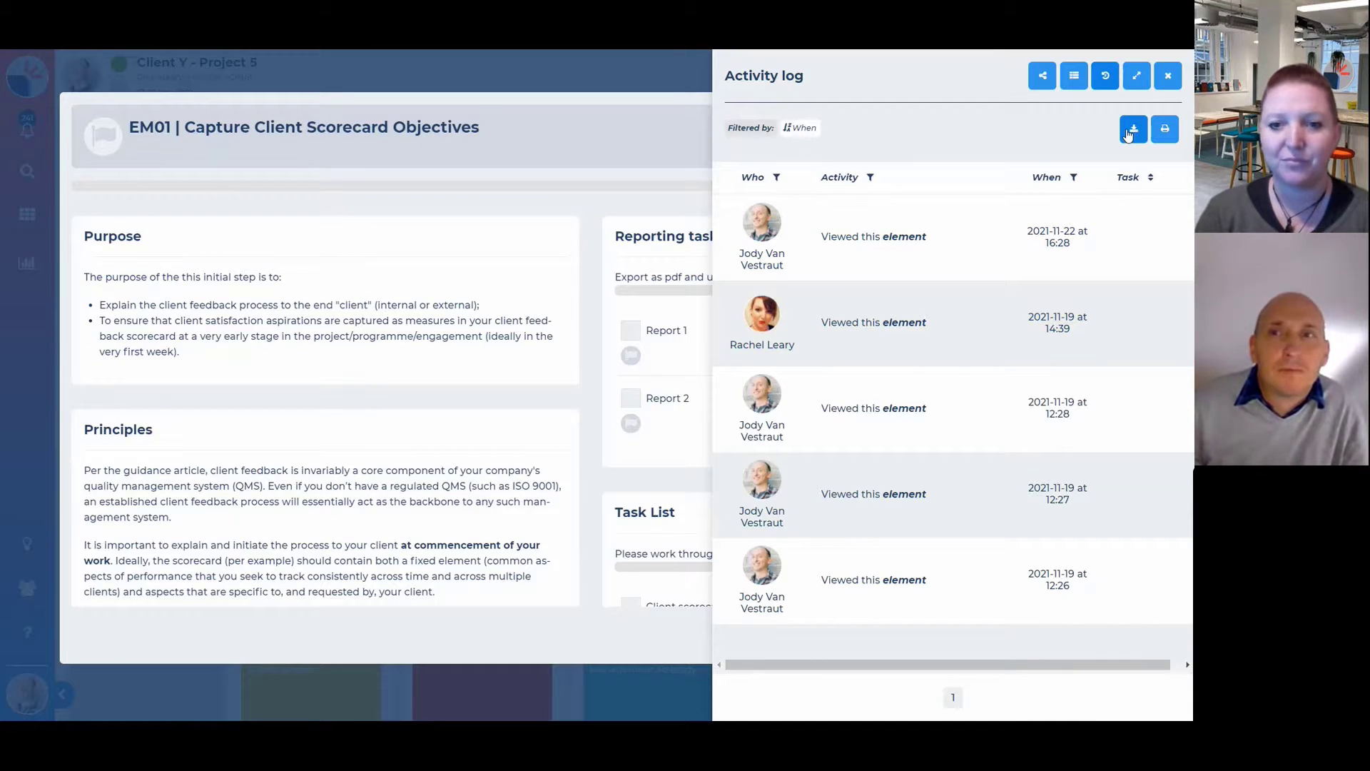
click(979, 297)
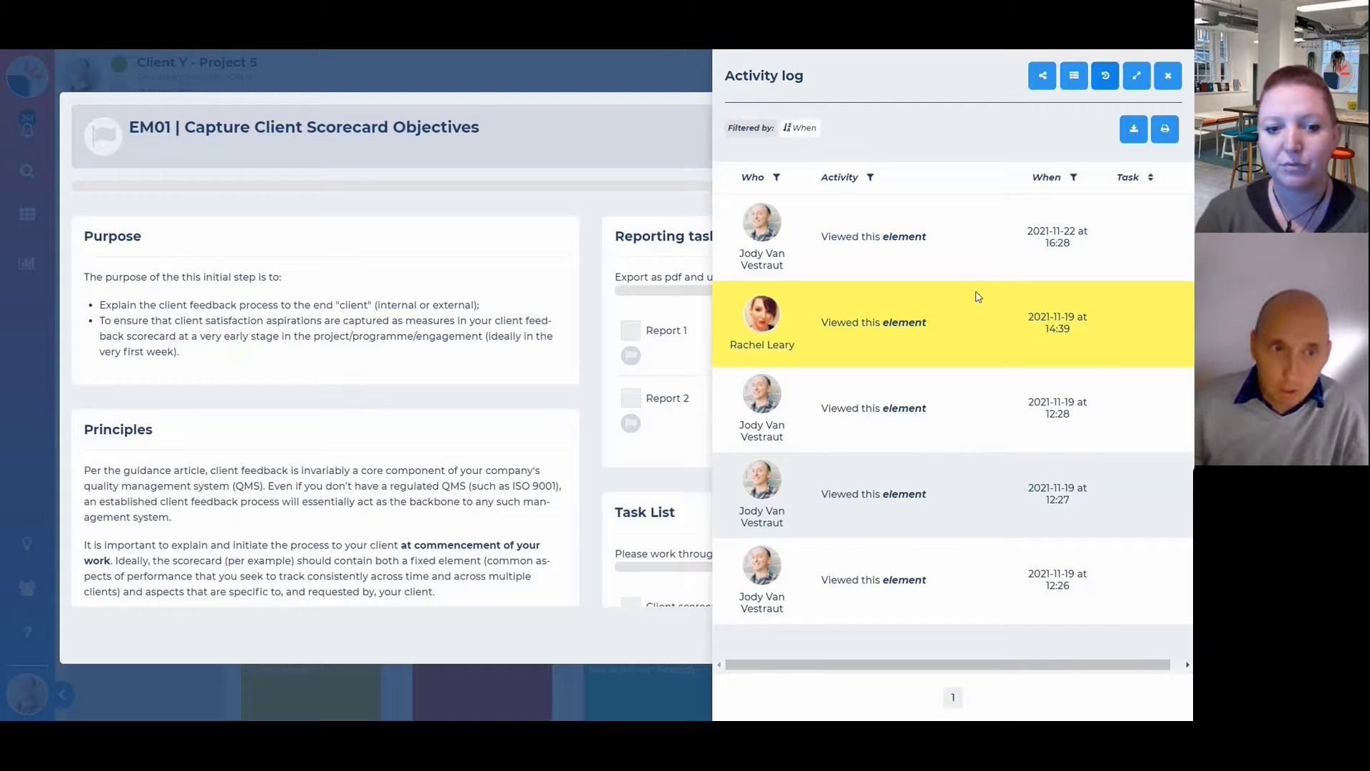
click(1169, 77)
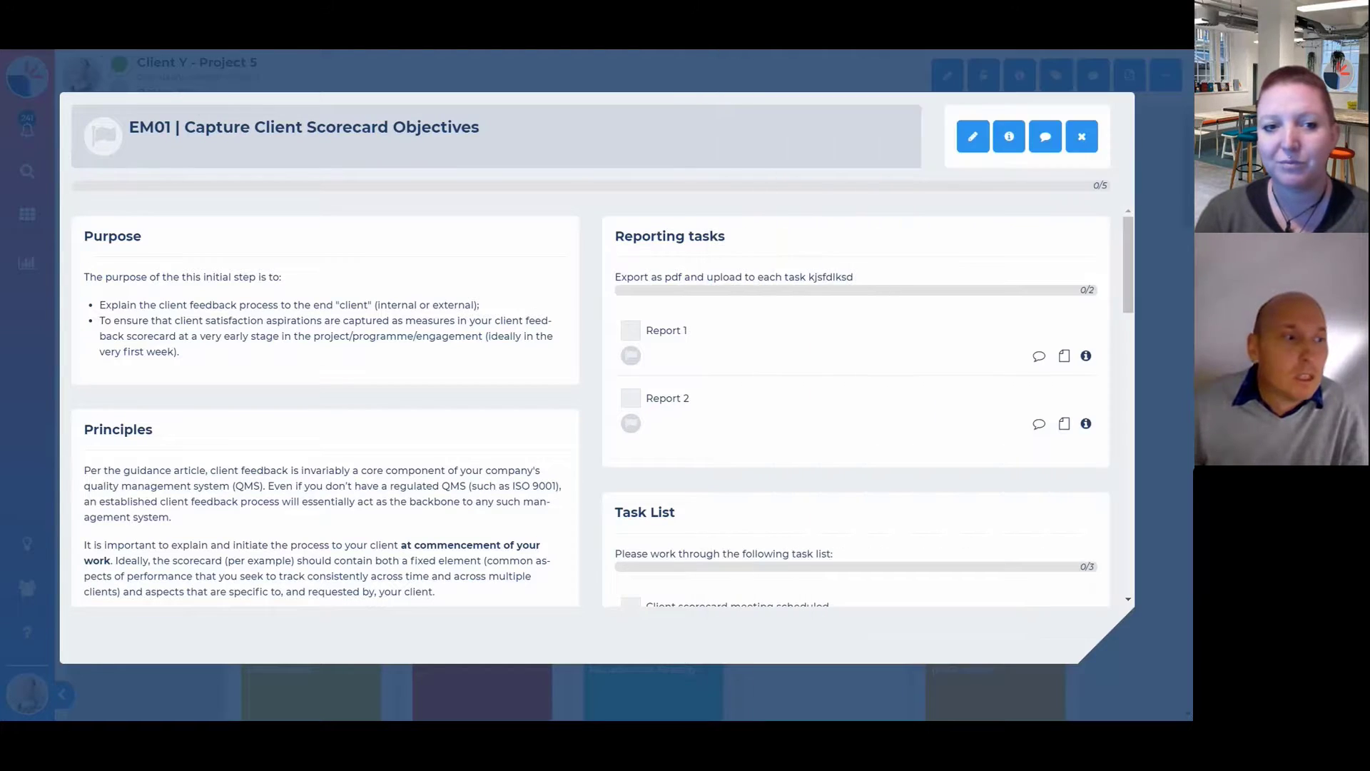